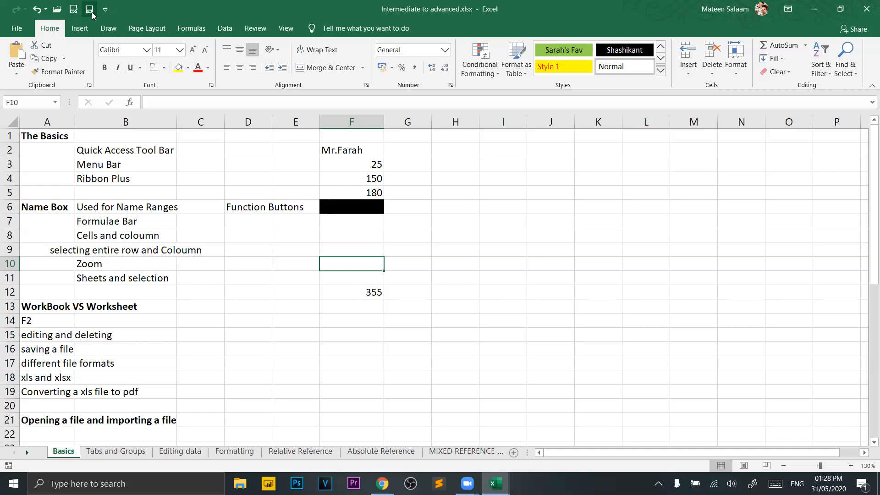
pyautogui.click(146, 29)
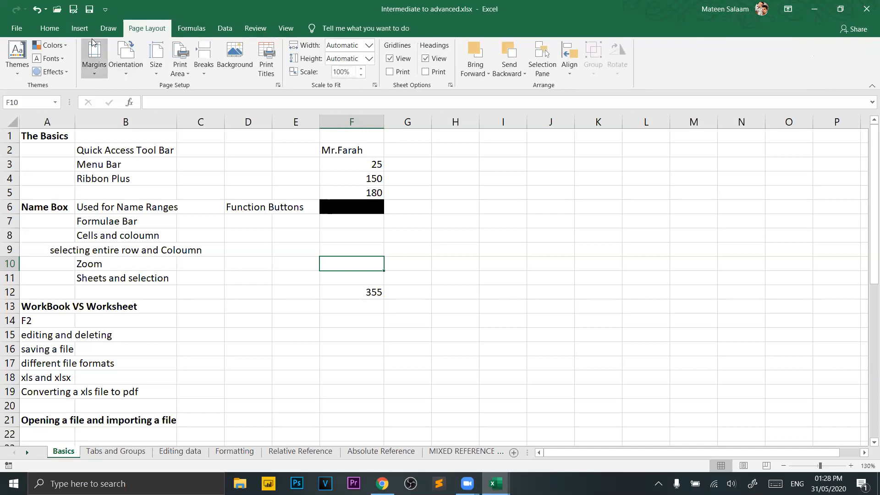
pyautogui.click(209, 34)
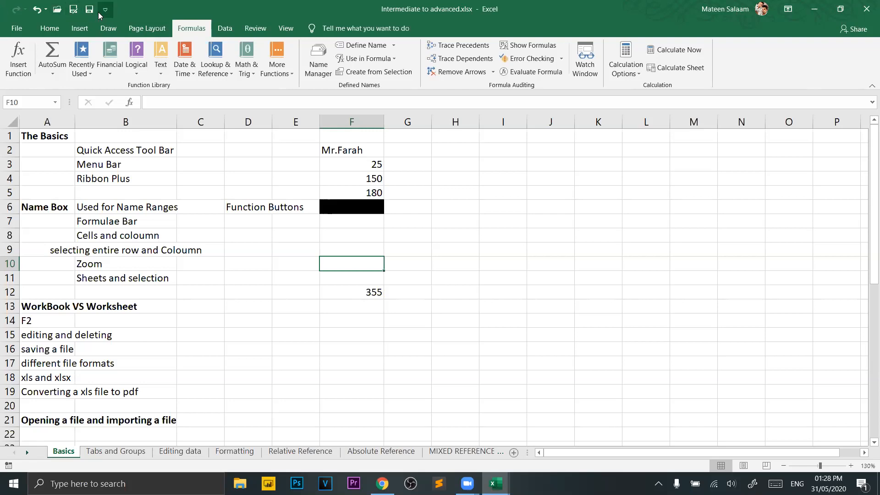
pyautogui.click(52, 29)
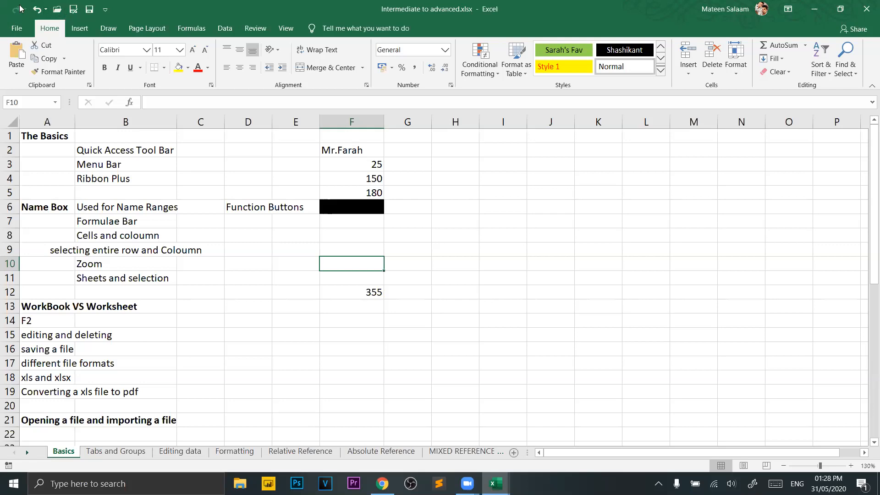
# Add the New and Email commands to the Quick Access Toolbar.
pyautogui.click(106, 11)
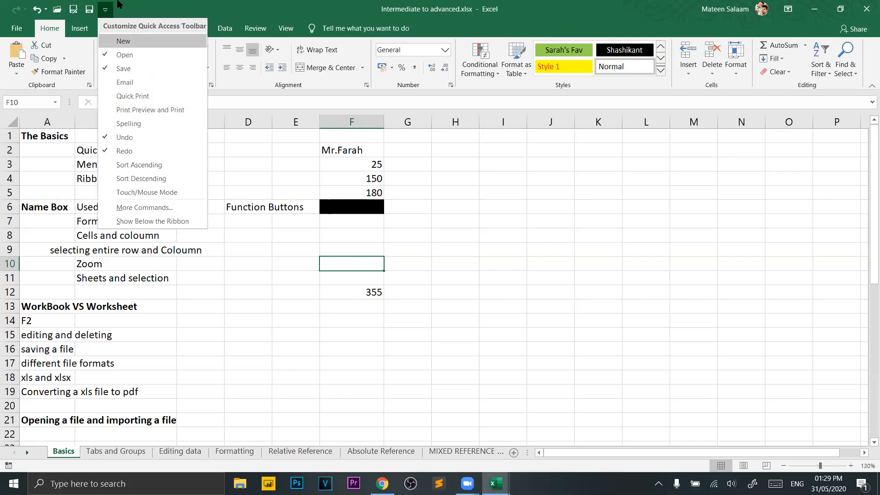
pyautogui.click(121, 42)
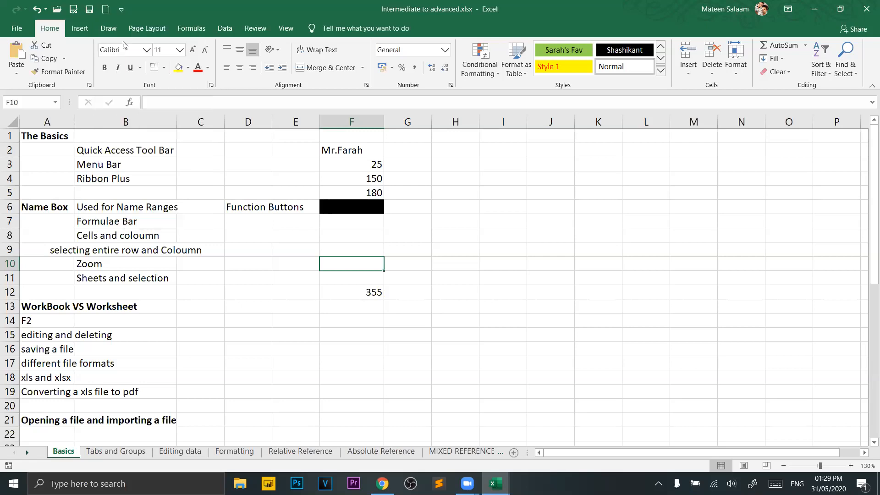
pyautogui.click(121, 10)
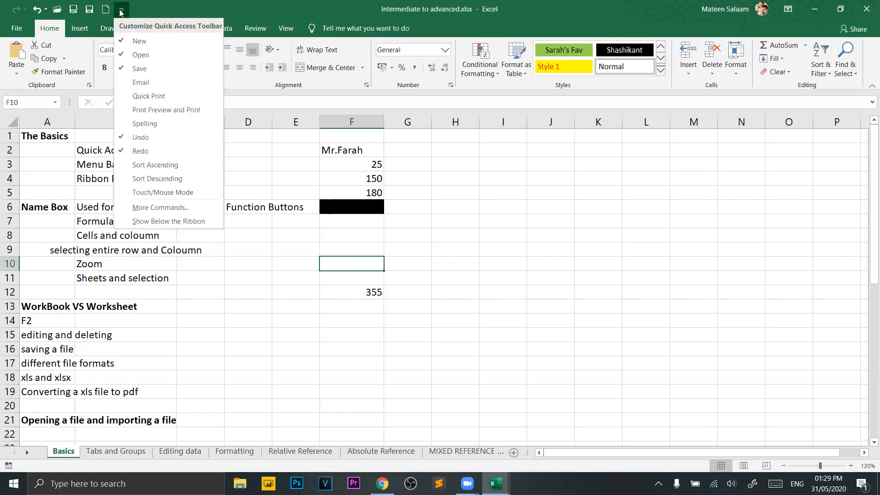
pyautogui.click(148, 79)
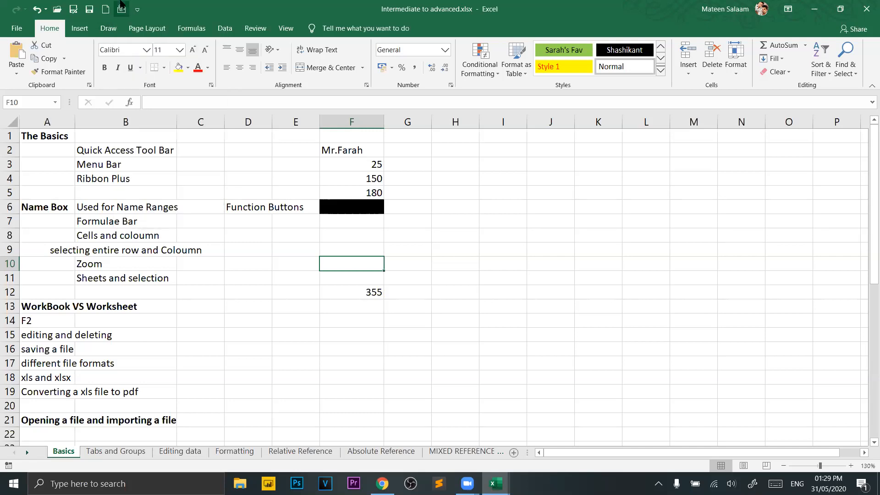
# Remove the New and Email commands from the Quick Access Toolbar.
pyautogui.click(137, 9)
pyautogui.press('Escape')
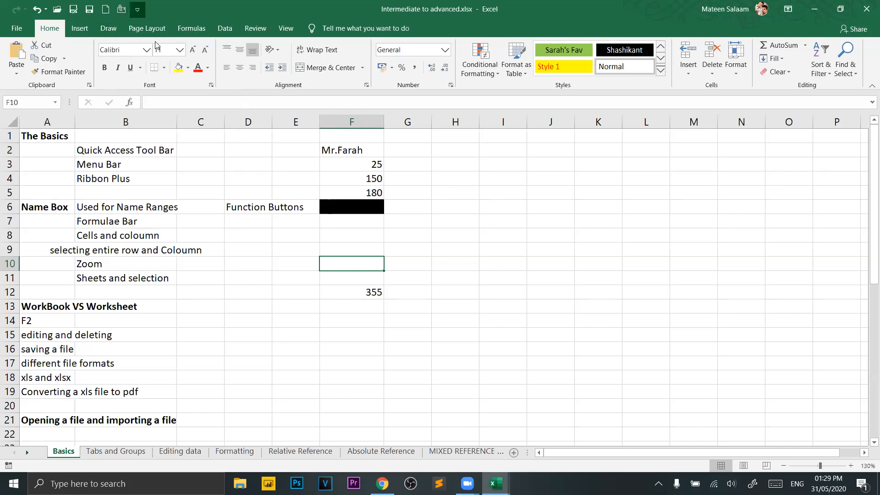
pyautogui.click(120, 10)
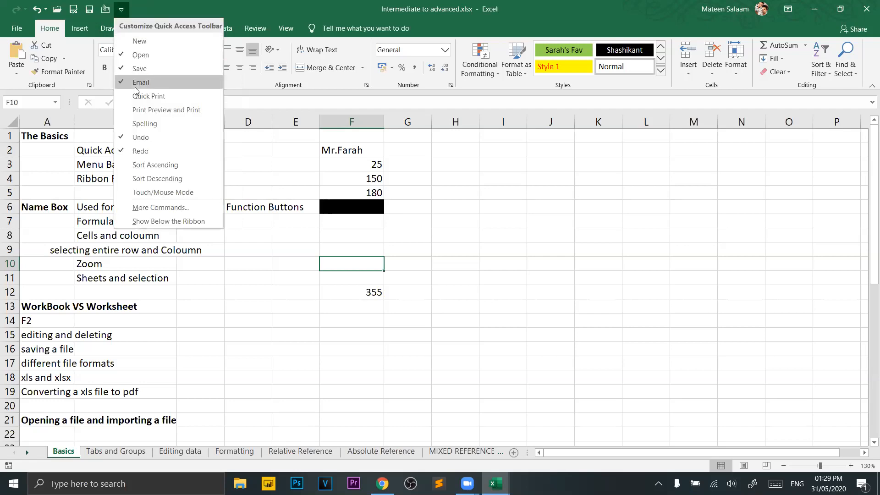
pyautogui.click(134, 86)
# Enter the text Toggle in cell F10 of the Basics sheet.
pyautogui.write('Toggle')
pyautogui.press('Return')
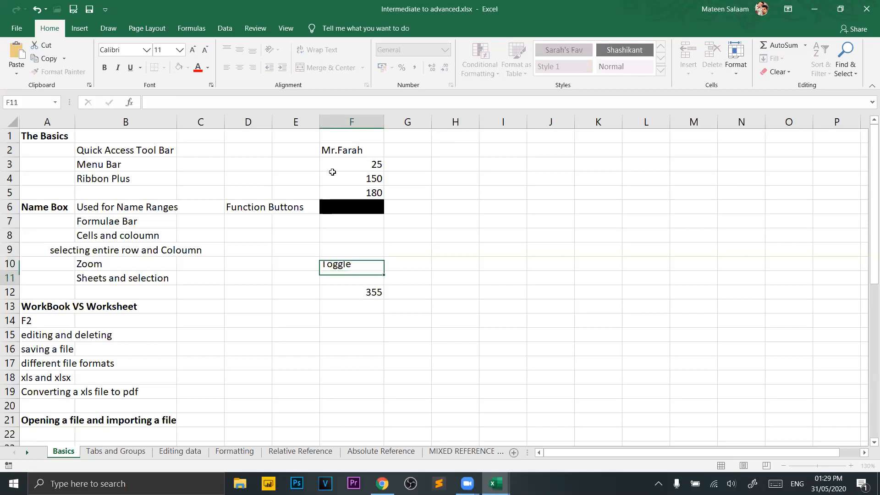
# Turn the New command on in the Quick Access Toolbar and turn it off again.
pyautogui.click(105, 10)
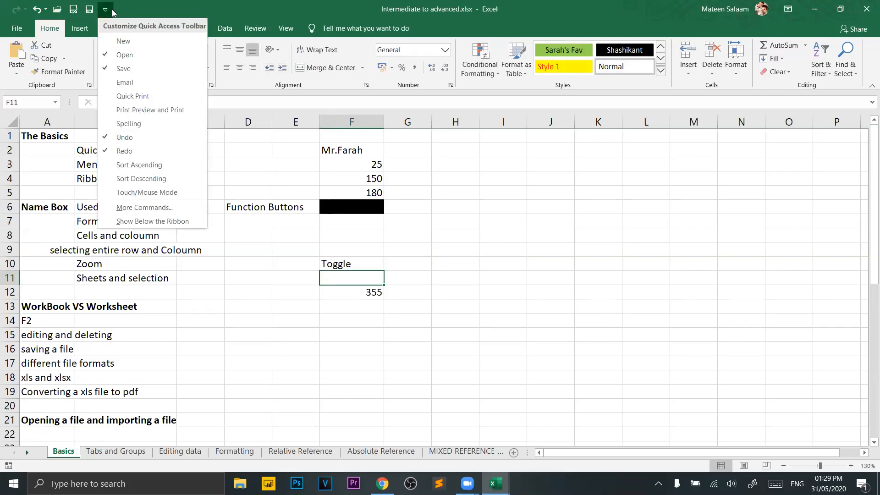
pyautogui.click(133, 40)
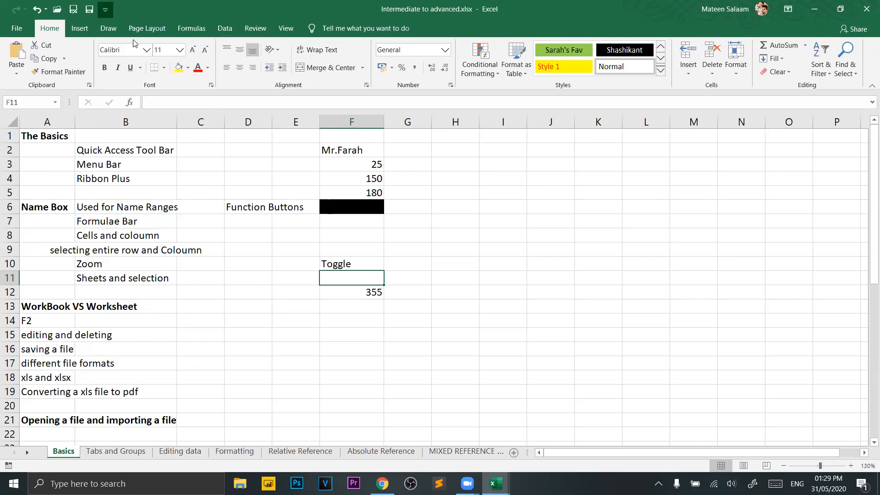
pyautogui.click(121, 10)
pyautogui.click(147, 41)
# Open the full Quick Access Toolbar customization options and look through the Popular Commands list.
pyautogui.click(105, 10)
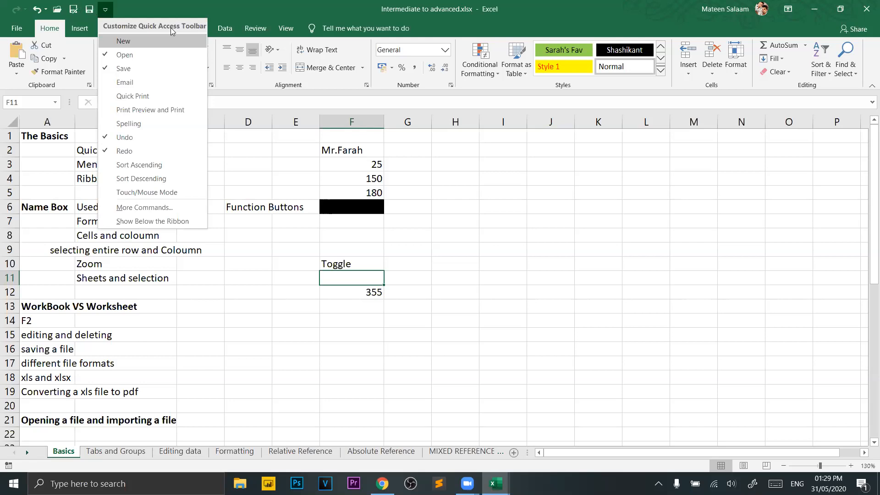
pyautogui.click(143, 208)
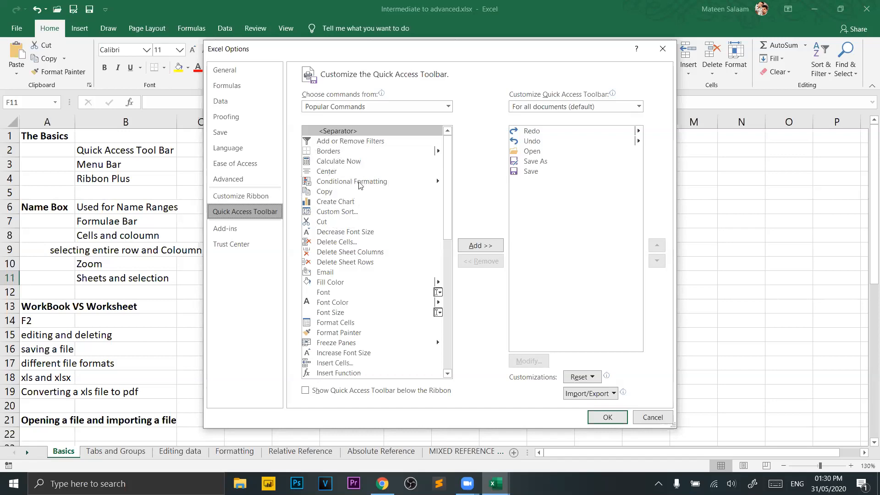
pyautogui.moveTo(450, 163); pyautogui.dragTo(449, 294)
pyautogui.scroll(8, 372, 326)
# Look through the All Commands list of available toolbar commands and return to Popular Commands.
pyautogui.click(448, 107)
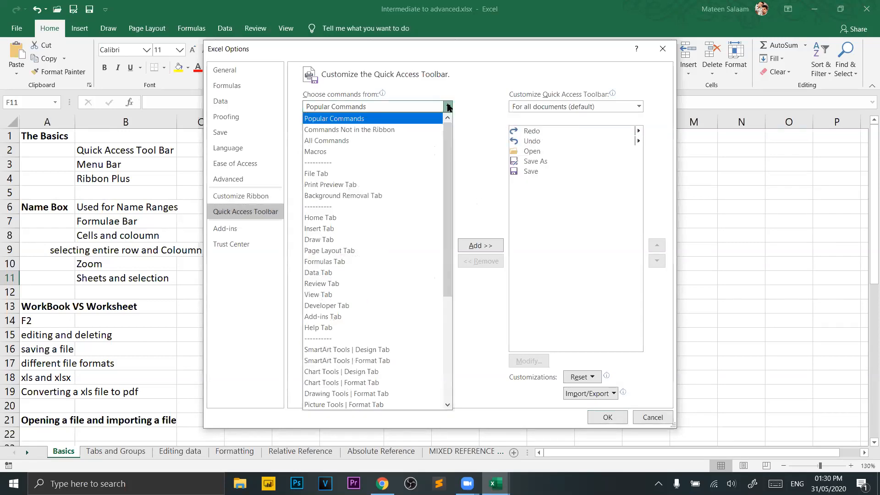
pyautogui.click(365, 142)
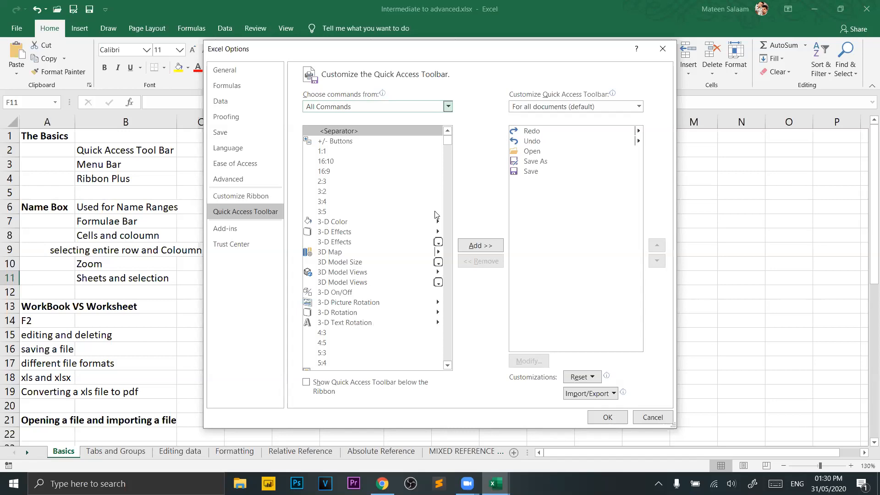
pyautogui.scroll(-20, 378, 160)
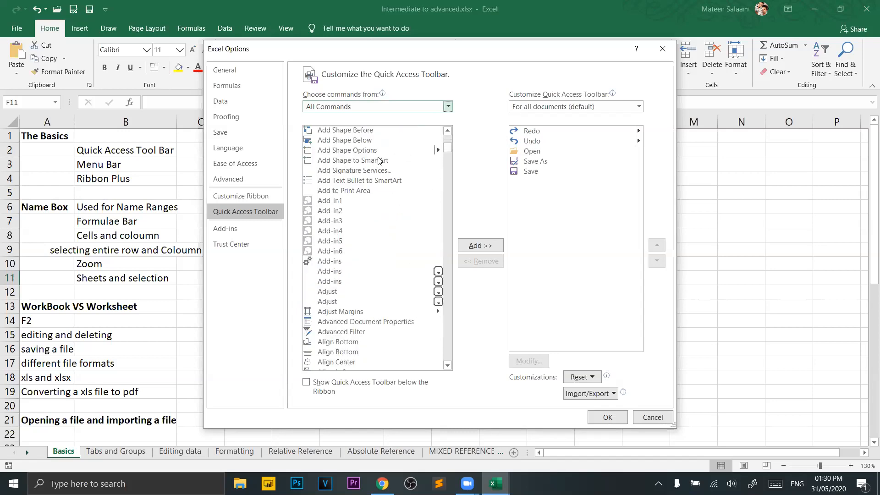
pyautogui.scroll(-20, 378, 160)
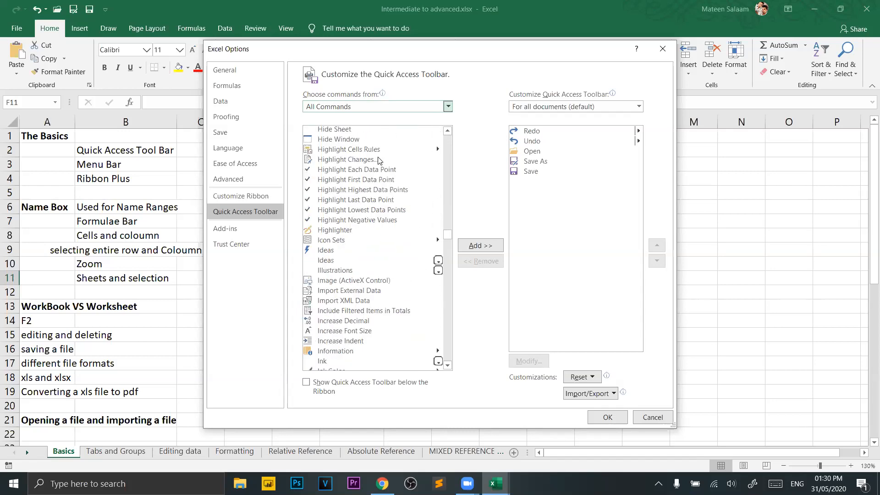
pyautogui.scroll(-20, 378, 157)
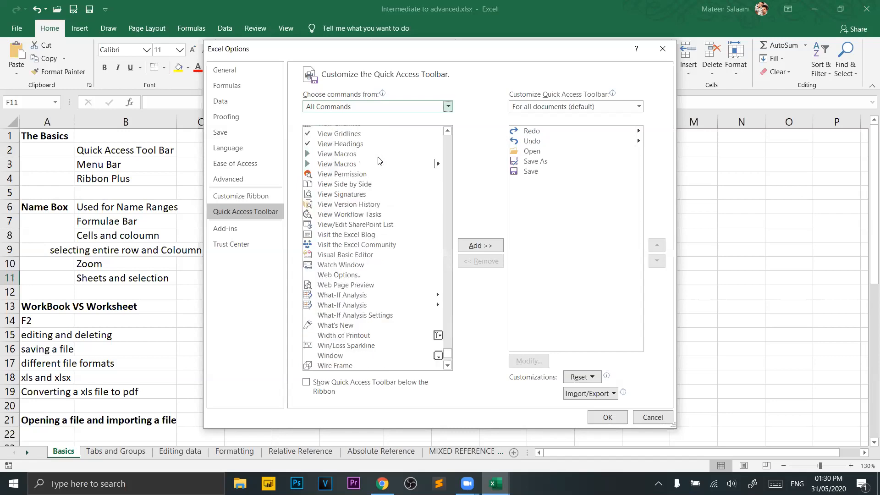
pyautogui.scroll(20, 414, 213)
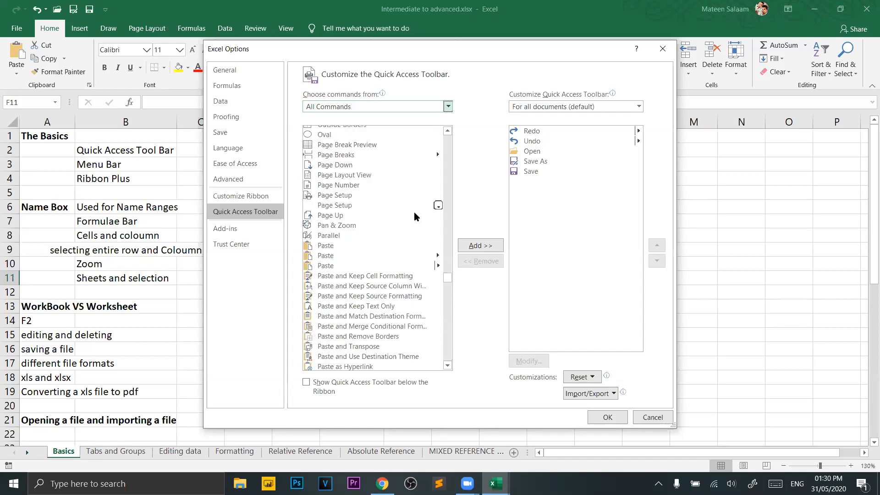
pyautogui.scroll(15, 414, 216)
pyautogui.click(448, 106)
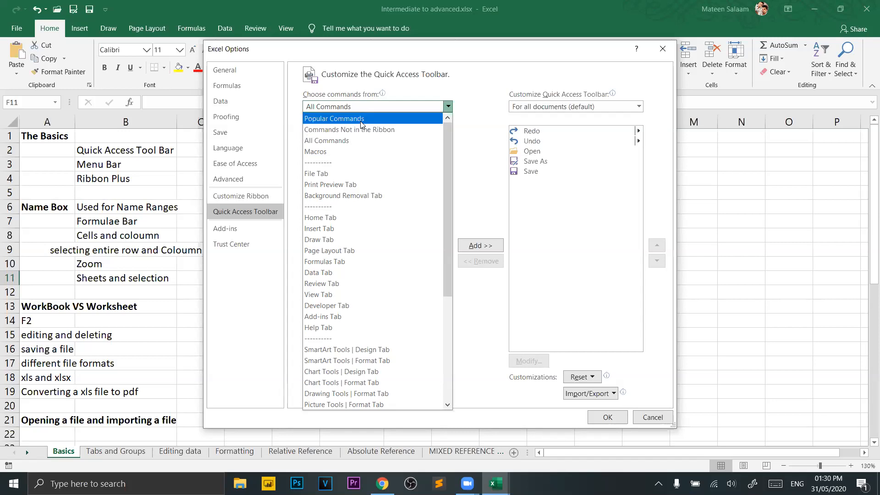
pyautogui.press('Escape')
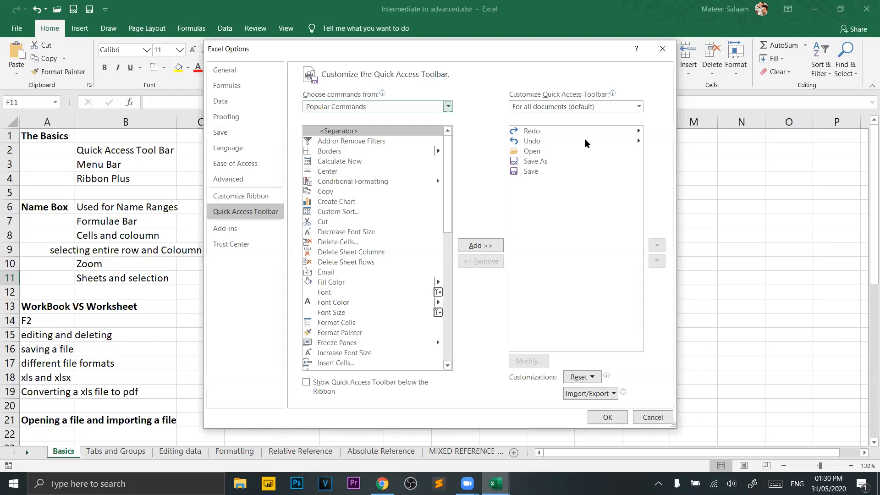
# Add the 3D Model Views command from All Commands to the Quick Access Toolbar list.
pyautogui.click(448, 106)
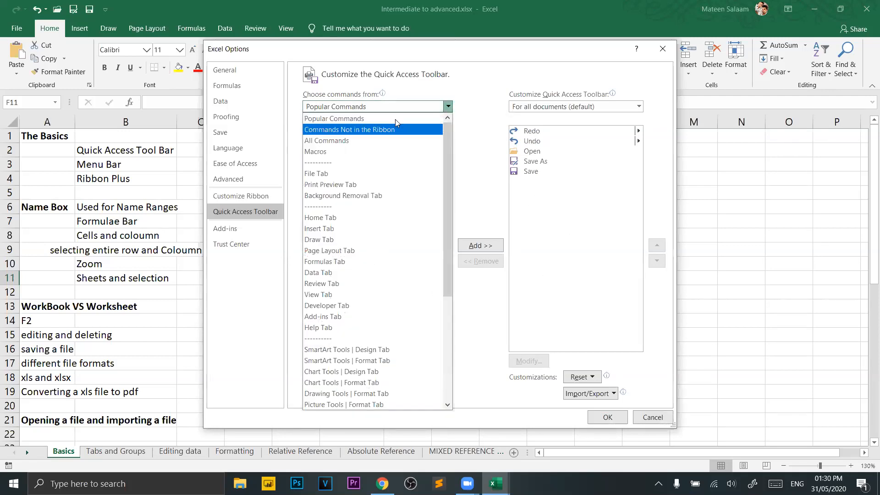
pyautogui.click(372, 140)
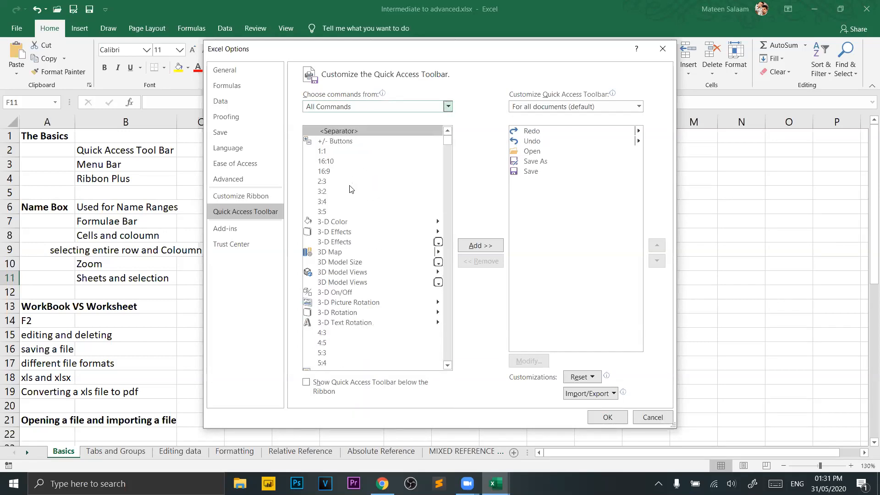
pyautogui.click(344, 245)
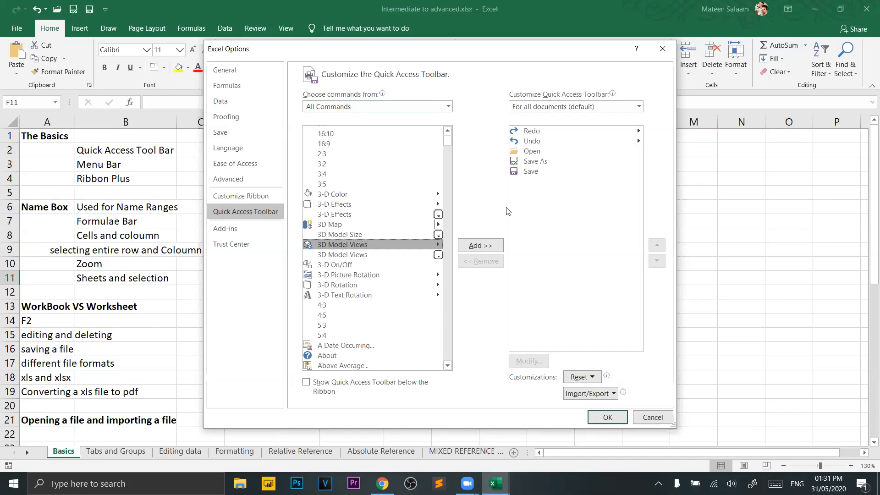
pyautogui.click(484, 247)
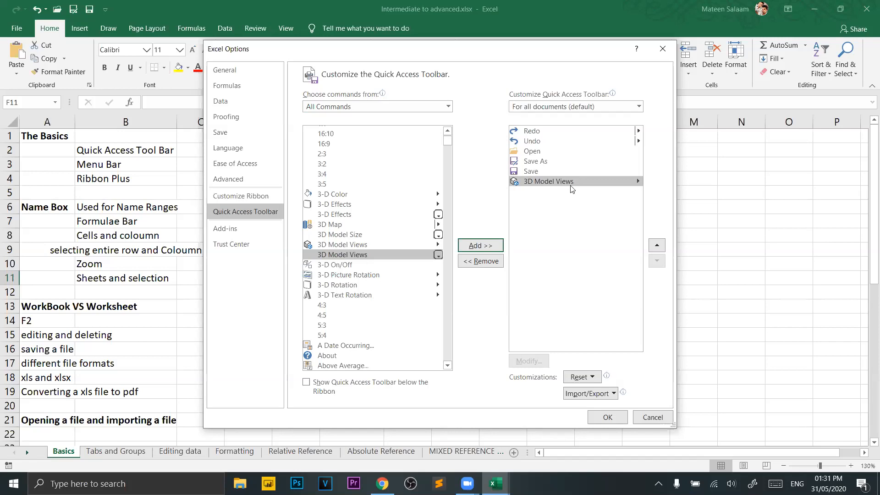
# Remove the 3D Model Views command from the Quick Access Toolbar list.
pyautogui.scroll(-2, 377, 266)
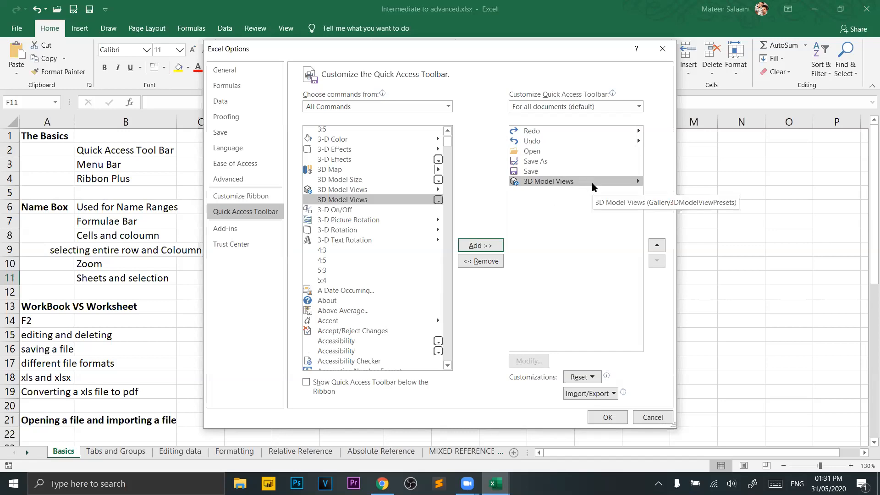
pyautogui.click(572, 184)
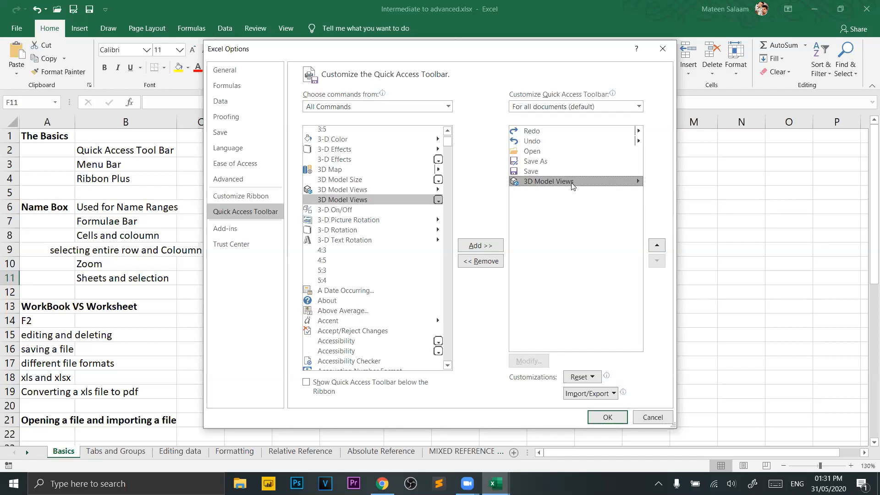
pyautogui.click(489, 260)
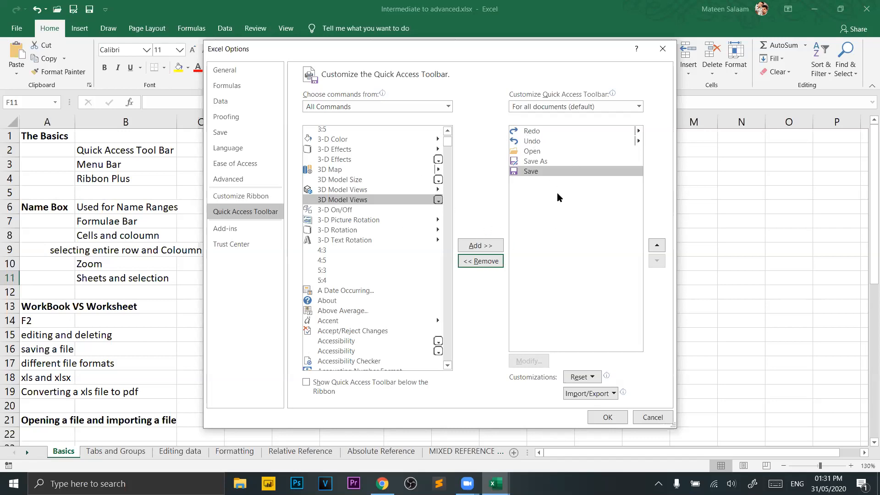
# Move the Save command to the first place in the Quick Access Toolbar list.
pyautogui.click(548, 171)
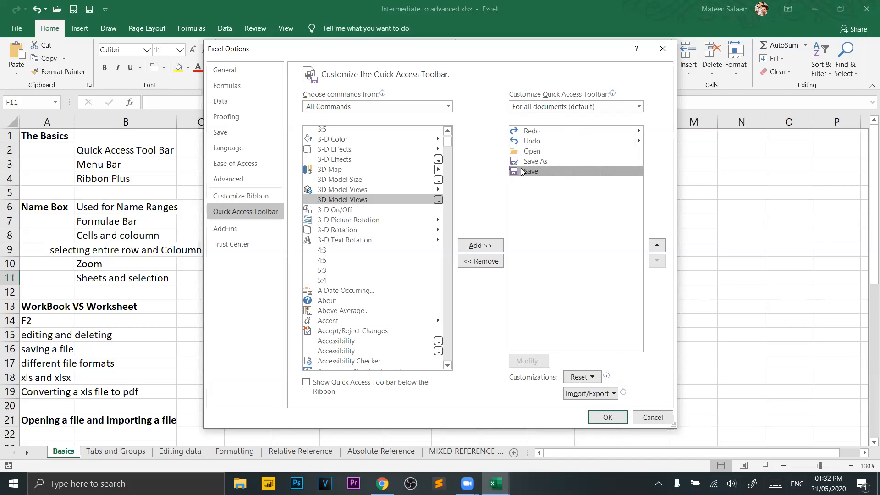
pyautogui.click(659, 249)
pyautogui.click(659, 249)
pyautogui.click(659, 249)
pyautogui.click(659, 249)
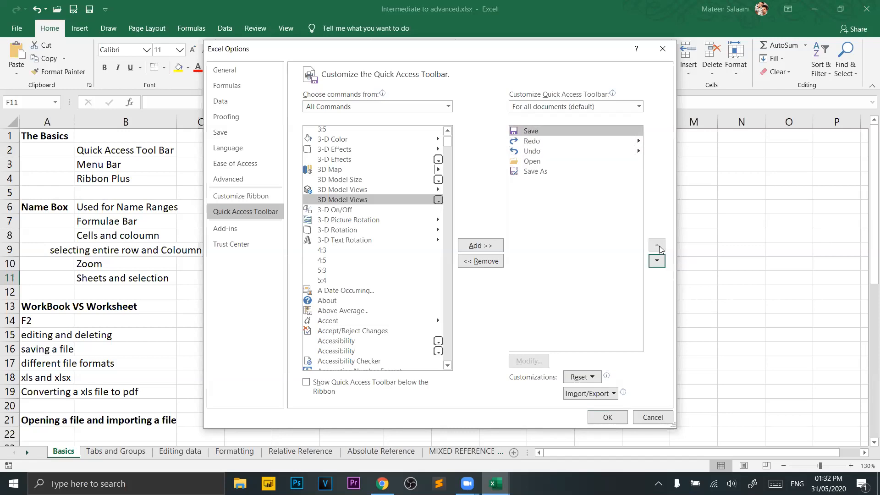
# Move the Save As command directly below Save in the Quick Access Toolbar list and apply the new order.
pyautogui.click(558, 174)
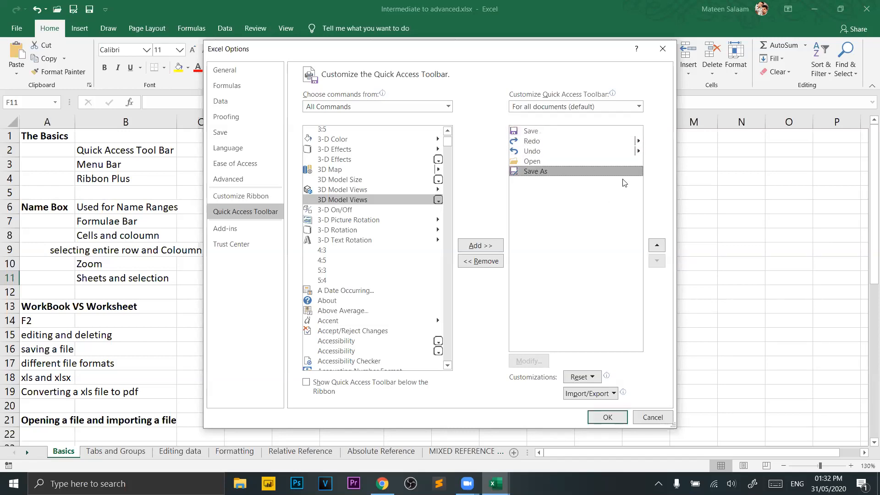
pyautogui.click(659, 249)
pyautogui.click(659, 249)
pyautogui.click(659, 249)
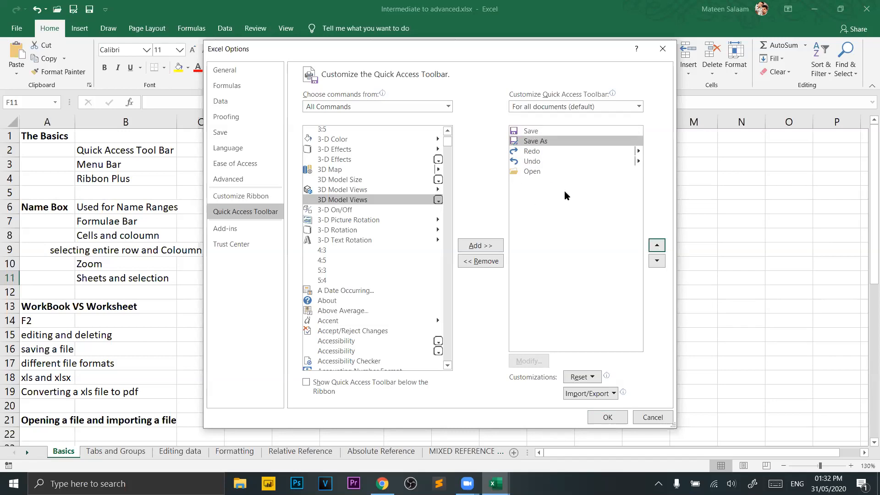
pyautogui.click(606, 414)
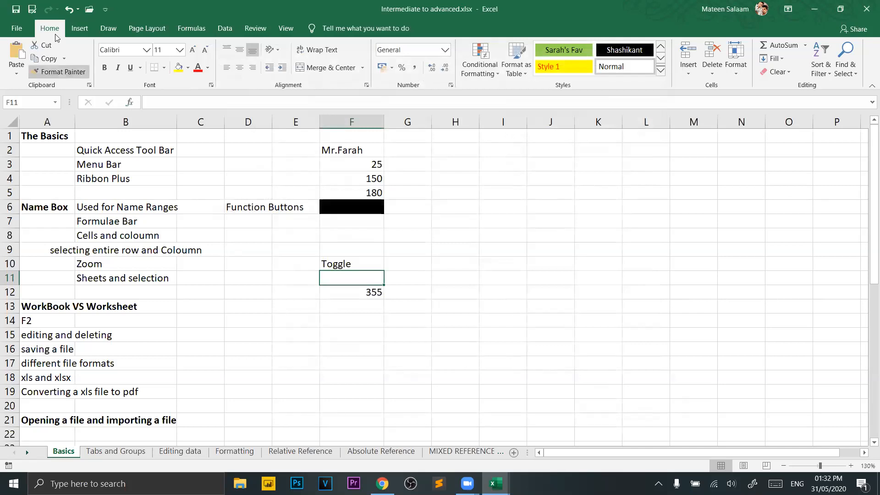
# Review the command order in the Quick Access Toolbar customization options and close them.
pyautogui.click(105, 9)
pyautogui.click(137, 207)
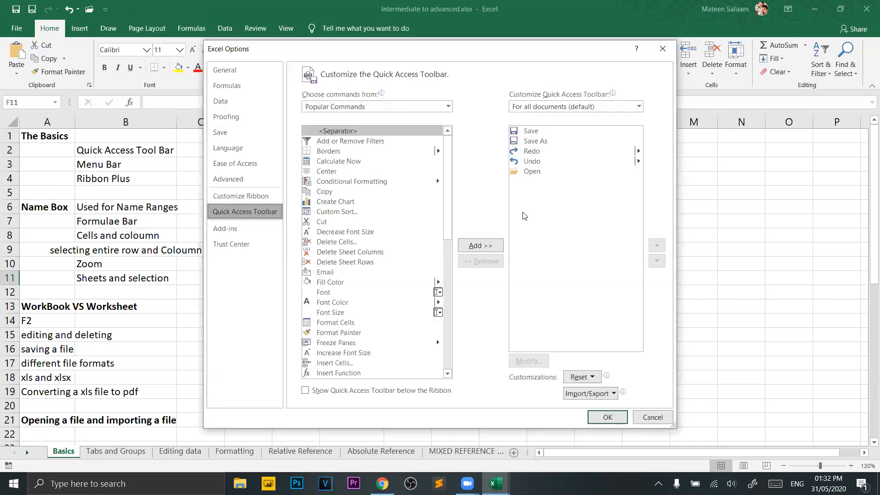
pyautogui.click(605, 414)
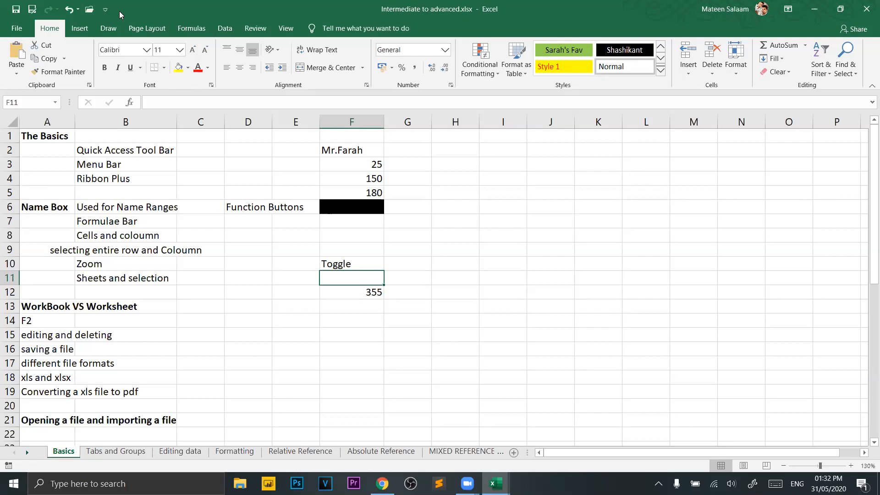
# Compare the commands and groups of the Insert and Home ribbons.
pyautogui.click(79, 28)
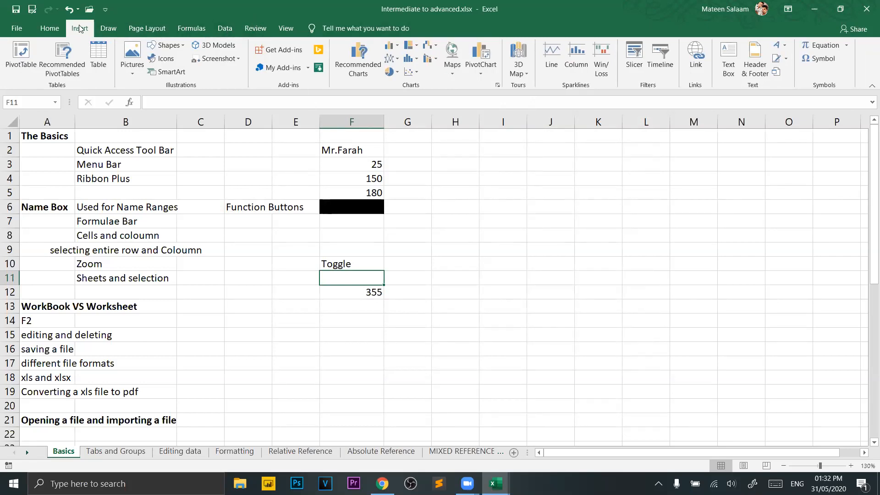
pyautogui.click(49, 28)
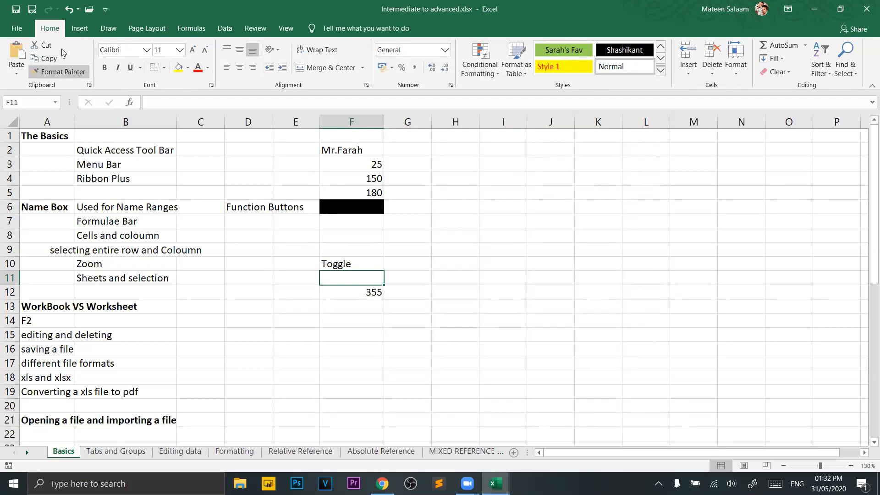
pyautogui.click(79, 29)
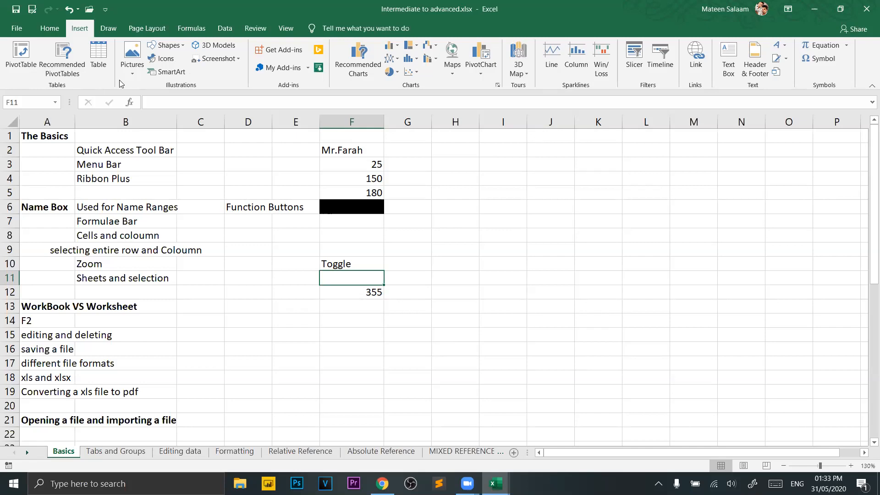
# Enter the list Menu, Ribbon, Groups and Function in cells K7 to K10 and select K7.
pyautogui.click(588, 216)
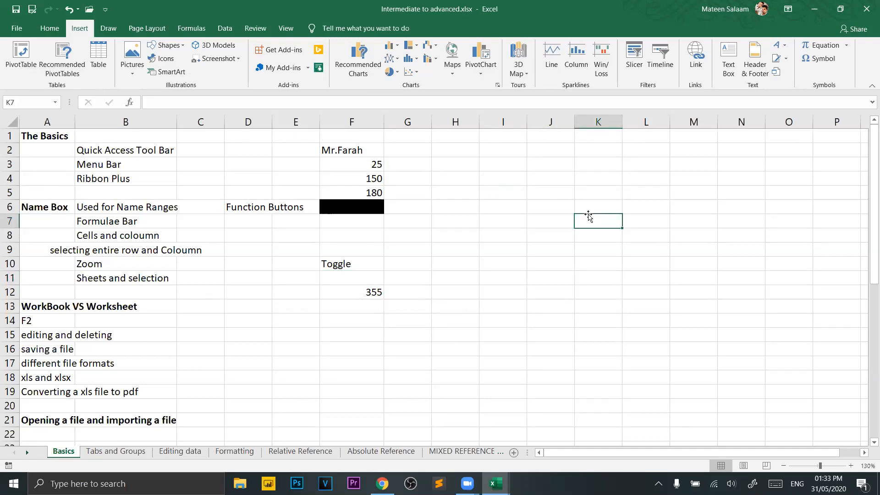
pyautogui.write('Menu')
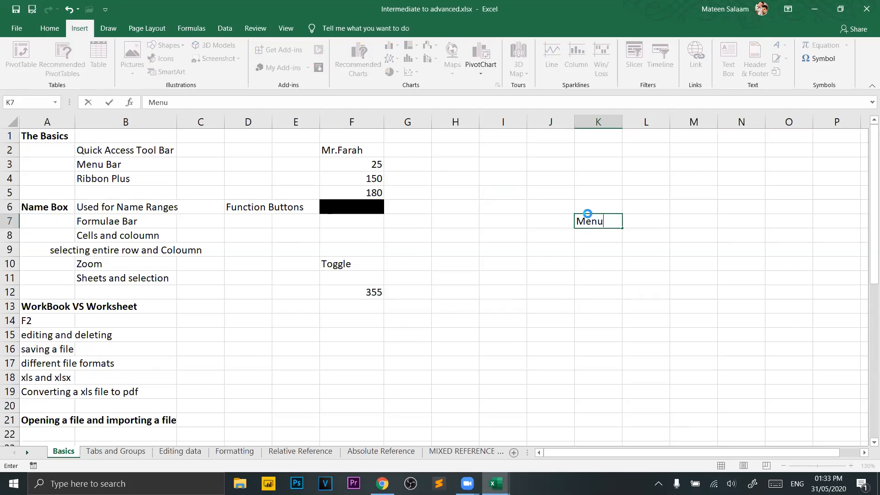
pyautogui.press('Return')
pyautogui.press('Up')
pyautogui.press('Right')
pyautogui.press('Down')
pyautogui.press('Left')
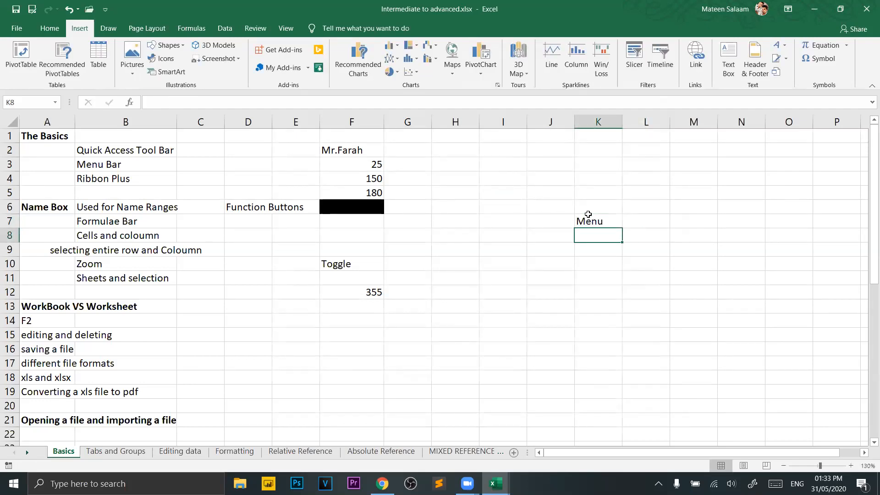
pyautogui.write('Ribbon')
pyautogui.press('Return')
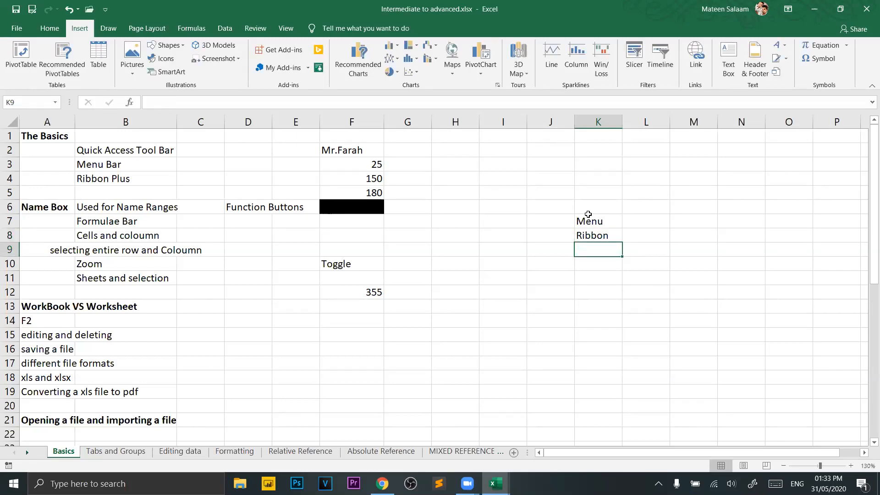
pyautogui.write('Groups')
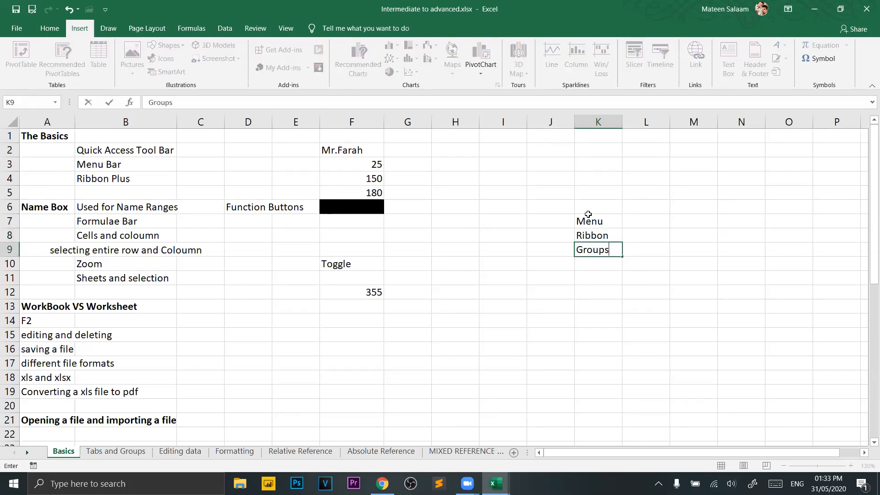
pyautogui.press('Return')
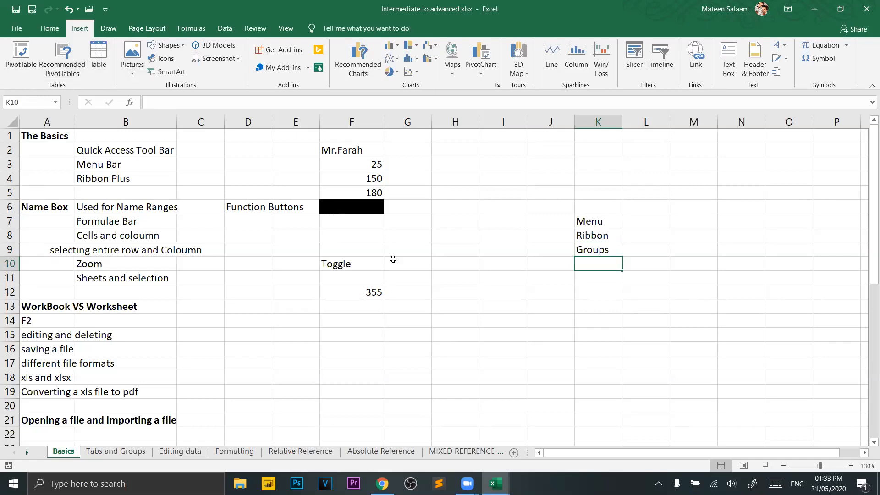
pyautogui.write('Function')
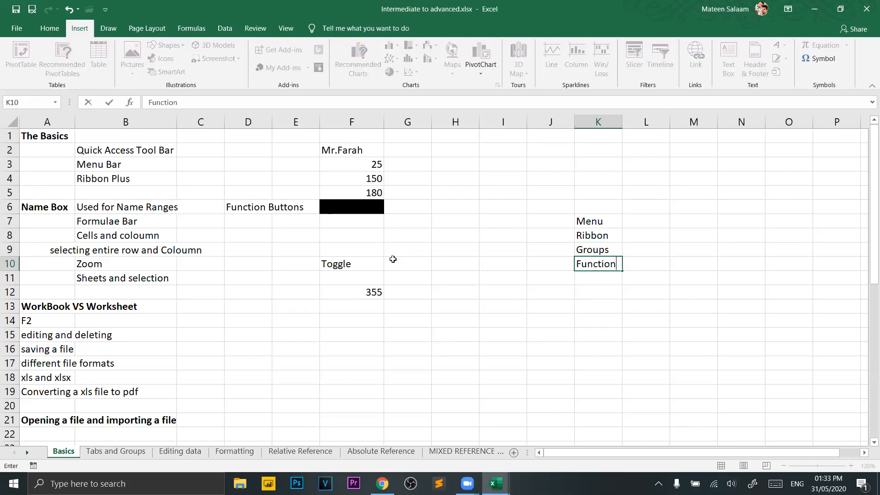
pyautogui.press('Return')
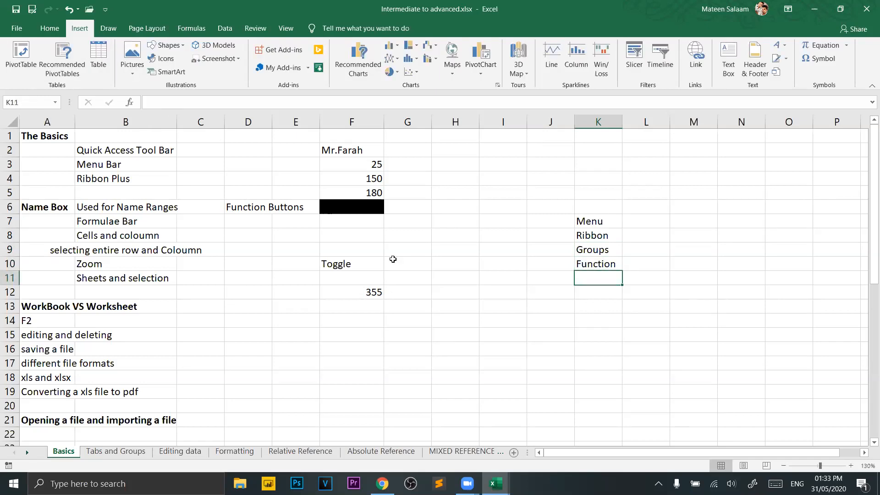
pyautogui.click(604, 221)
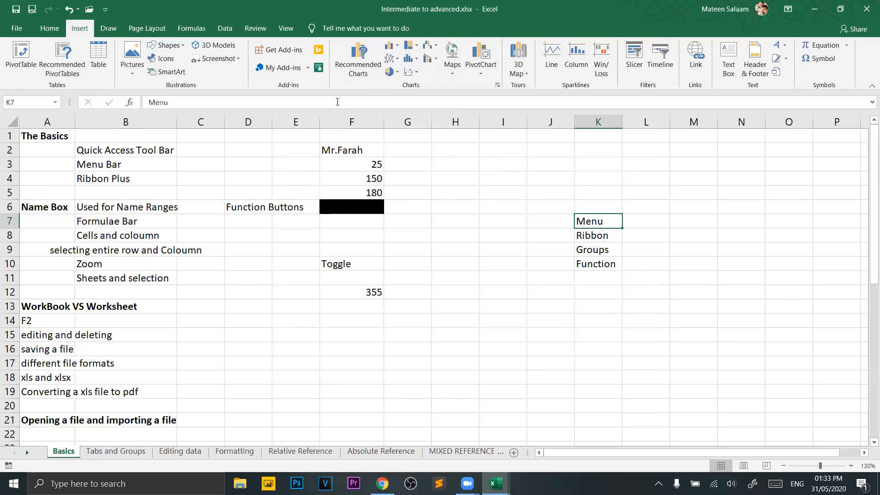
# Show the Home ribbon and toggle it between collapsed and expanded several times, leaving only the tab names visible.
pyautogui.click(50, 28)
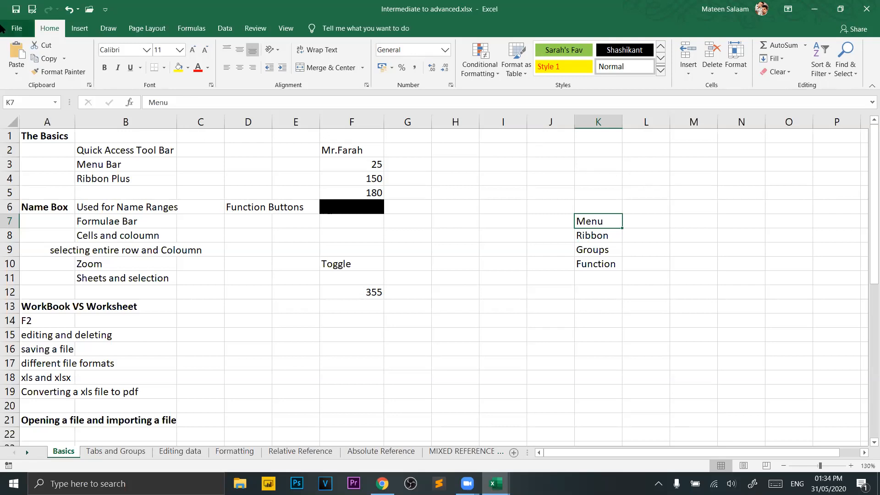
pyautogui.doubleClick(60, 30)
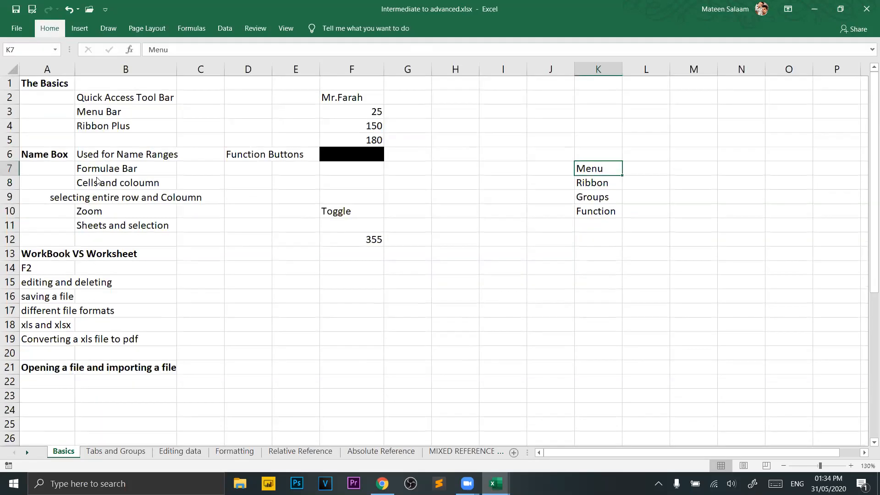
pyautogui.doubleClick(57, 31)
pyautogui.doubleClick(54, 29)
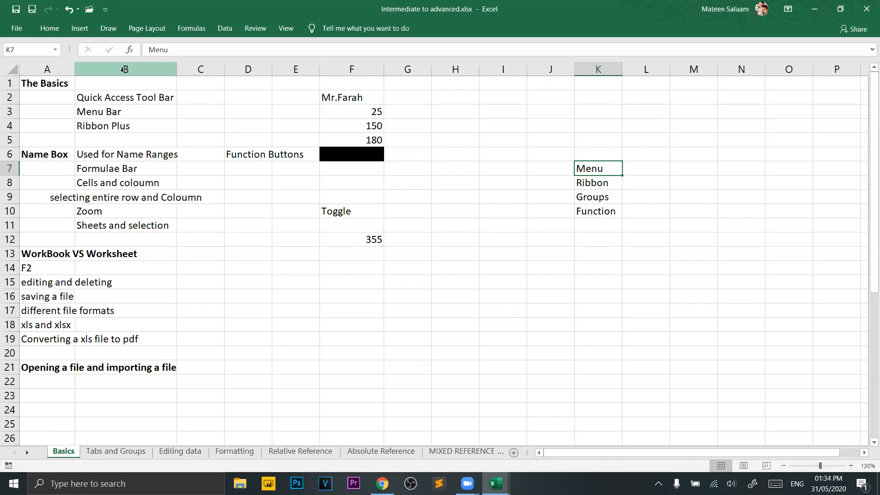
pyautogui.doubleClick(55, 31)
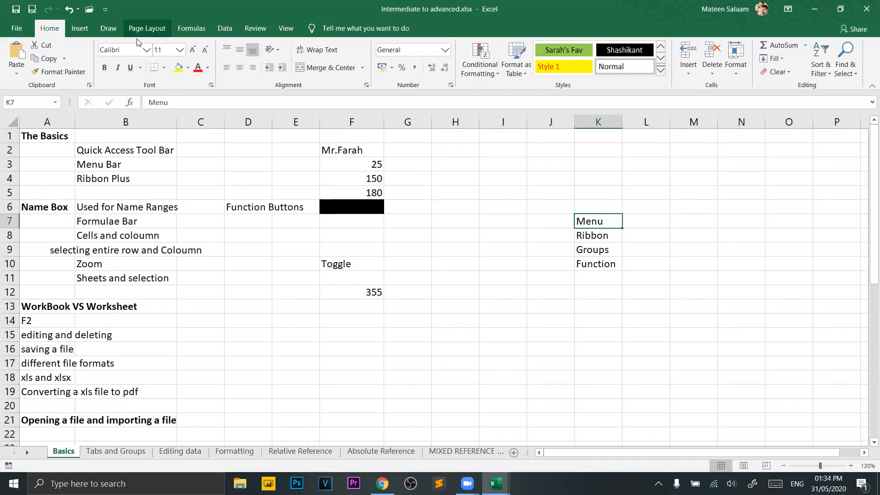
pyautogui.doubleClick(51, 29)
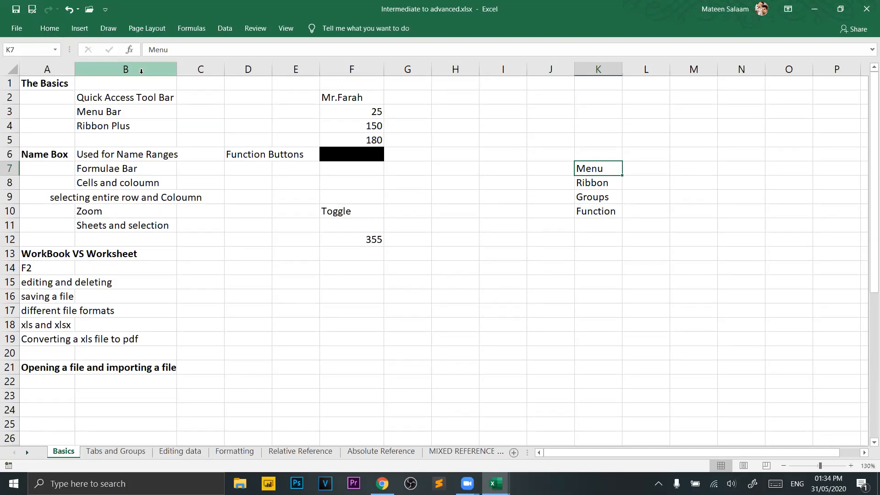
pyautogui.doubleClick(50, 29)
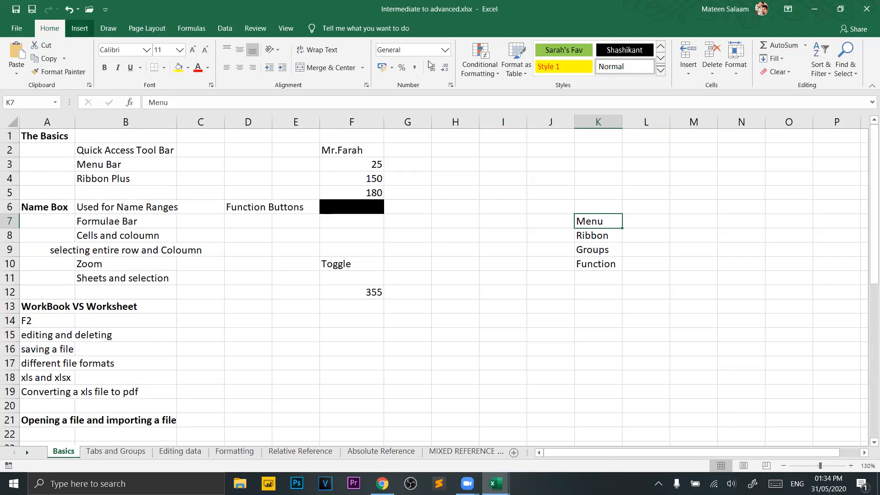
pyautogui.doubleClick(50, 29)
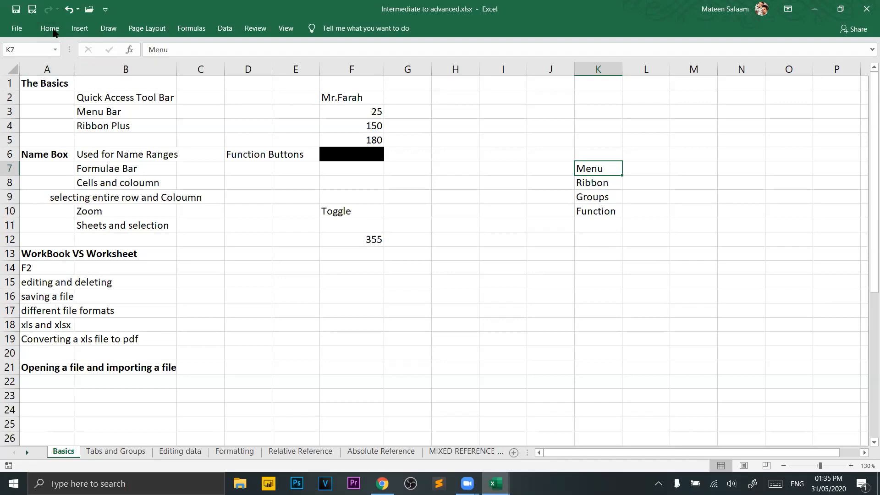
# Temporarily display the Home commands of the collapsed ribbon and copy cell K7.
pyautogui.click(49, 28)
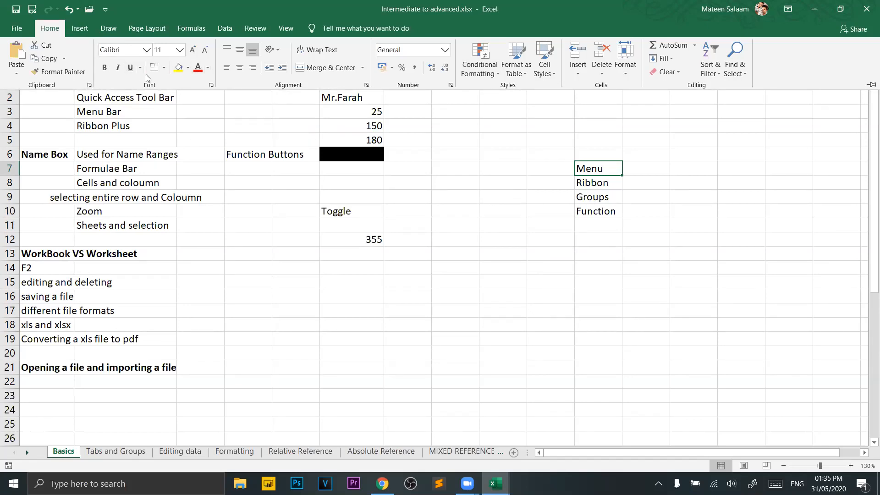
pyautogui.click(46, 59)
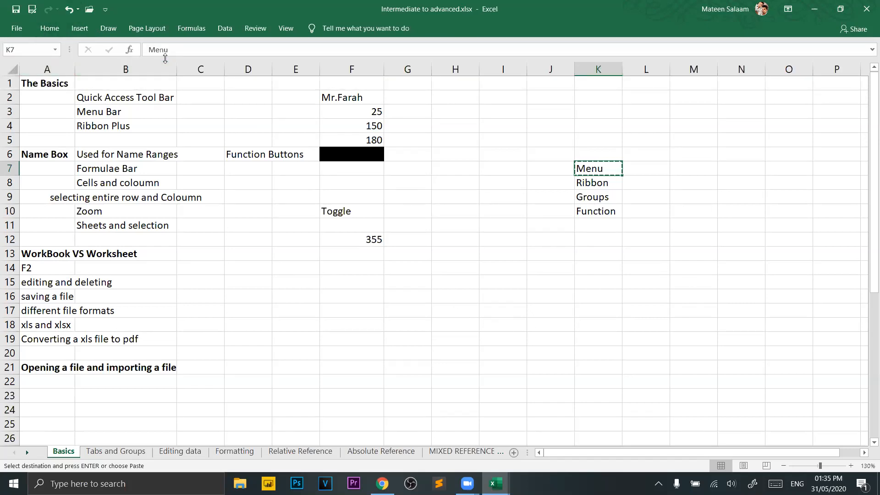
# Restore the permanently expanded Home ribbon, collapse and expand it once more, and select cell F9.
pyautogui.click(58, 33)
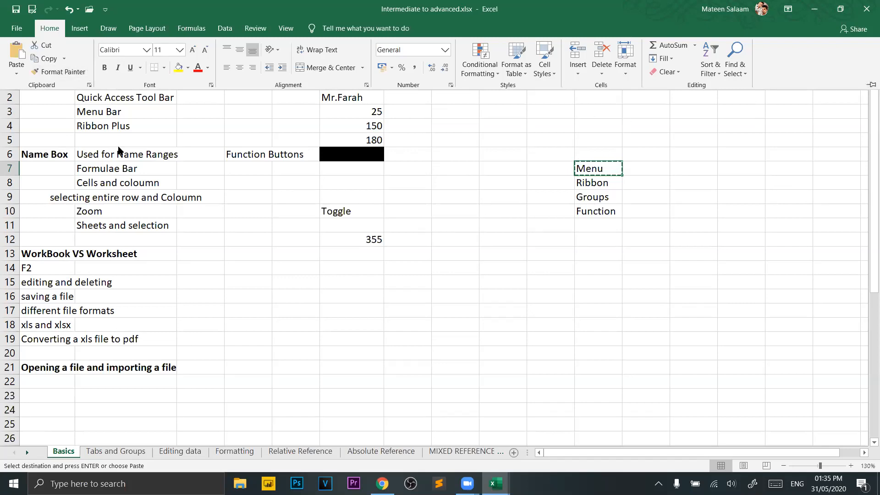
pyautogui.doubleClick(48, 29)
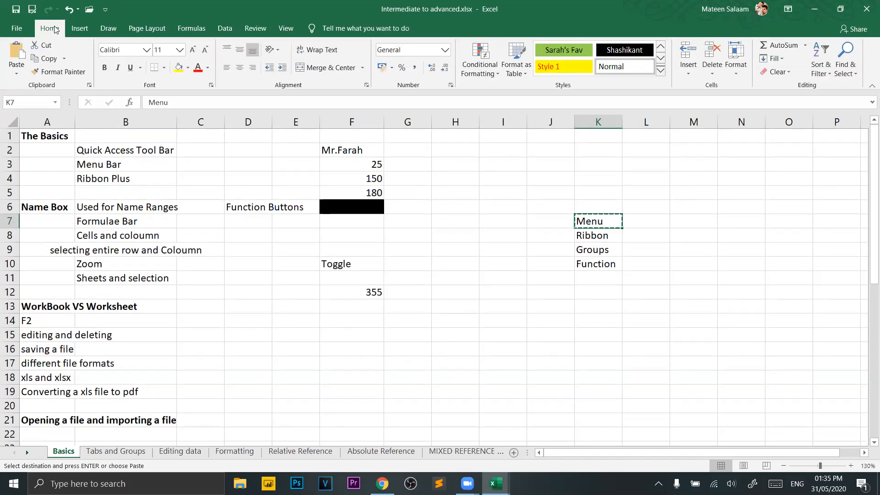
pyautogui.doubleClick(54, 28)
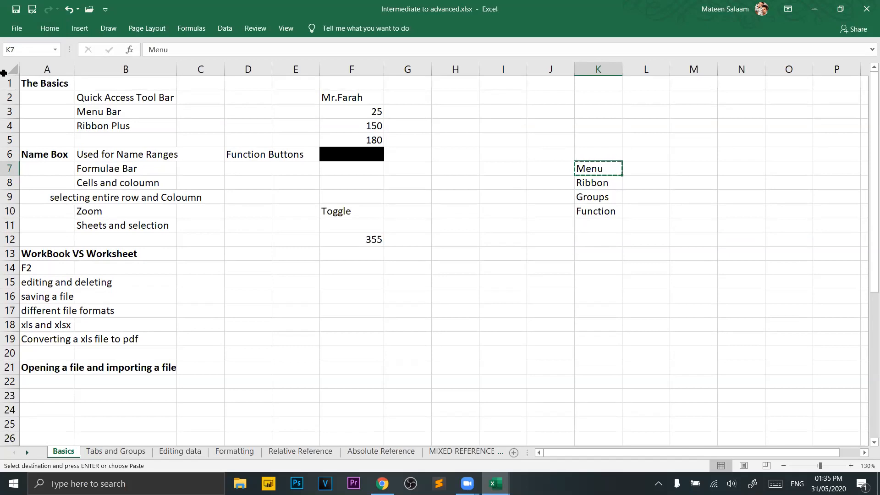
pyautogui.doubleClick(53, 30)
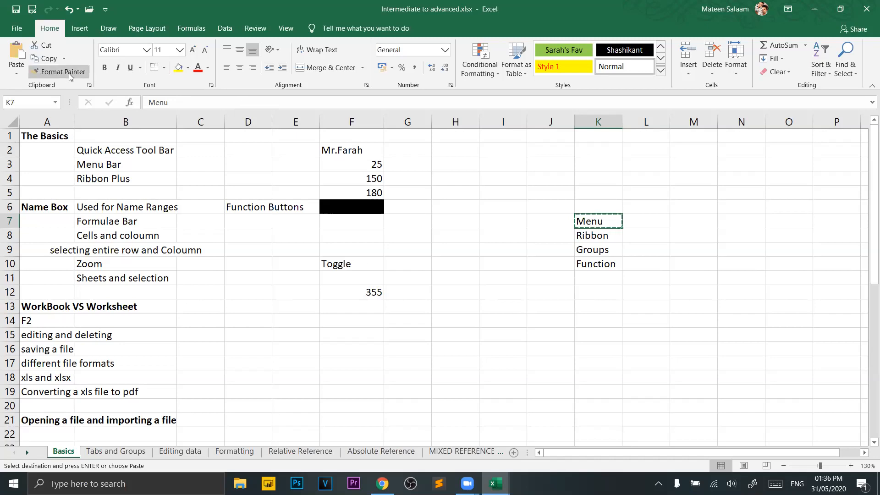
pyautogui.click(343, 252)
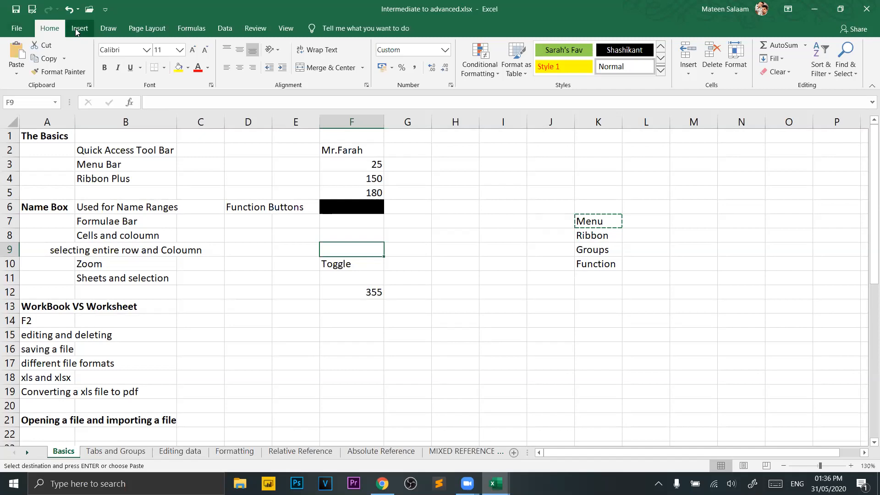
# Examine the File backstage view and its commands several times, returning to the worksheet and selecting cell I14.
pyautogui.click(19, 33)
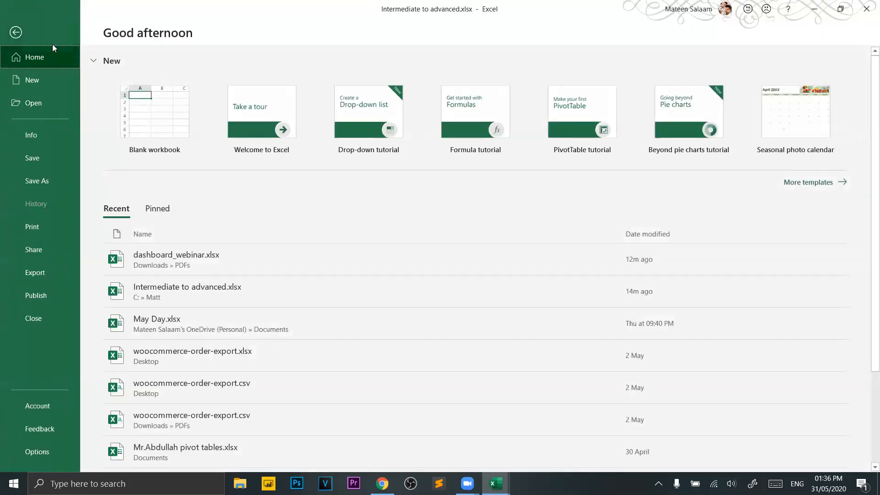
pyautogui.click(22, 33)
pyautogui.click(21, 28)
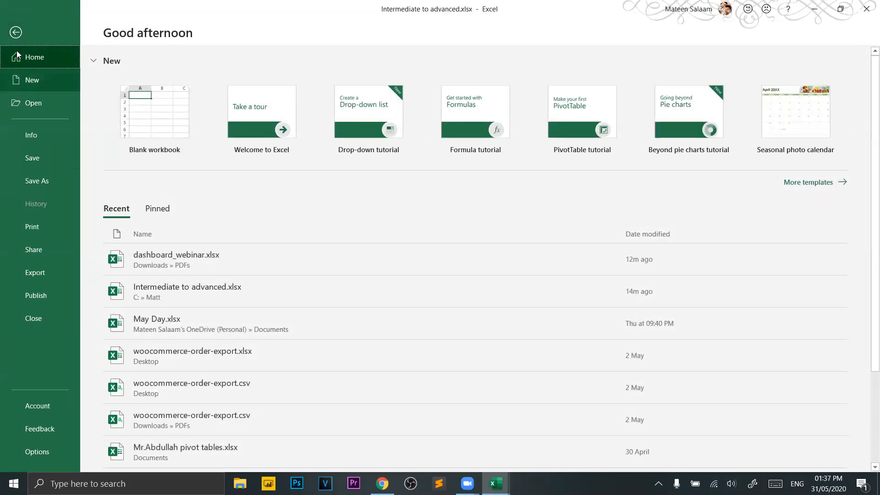
pyautogui.click(15, 33)
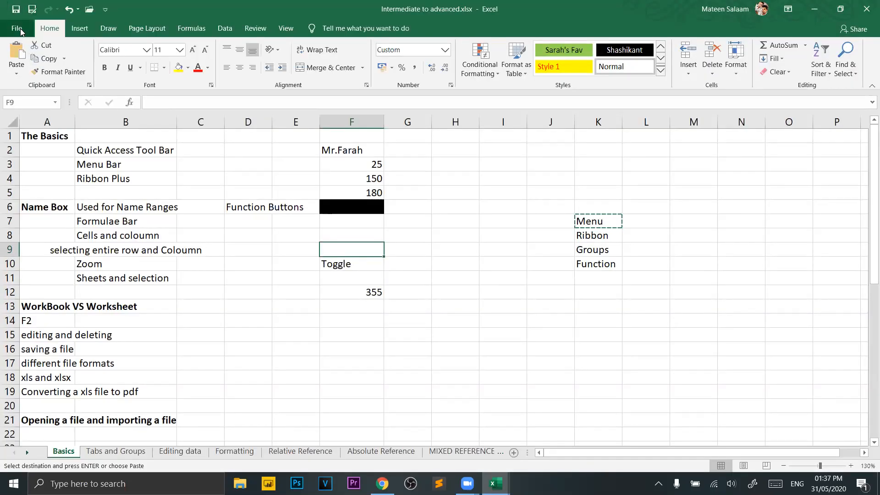
pyautogui.click(18, 29)
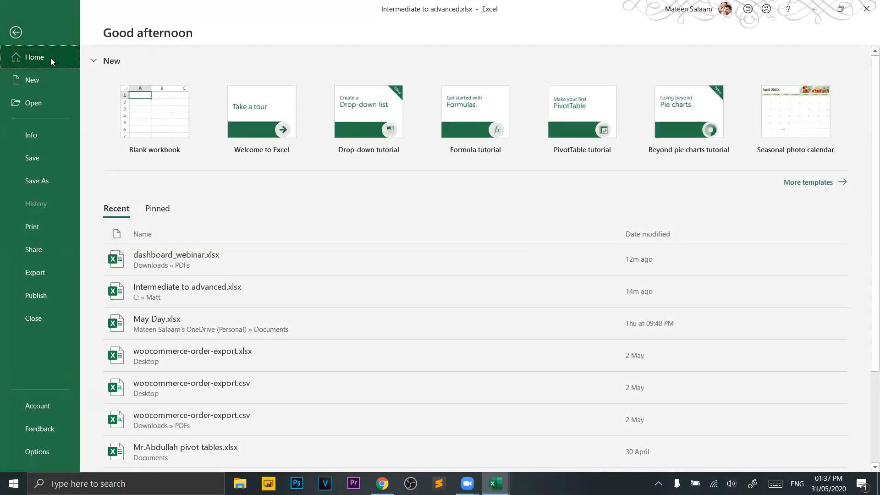
pyautogui.click(18, 34)
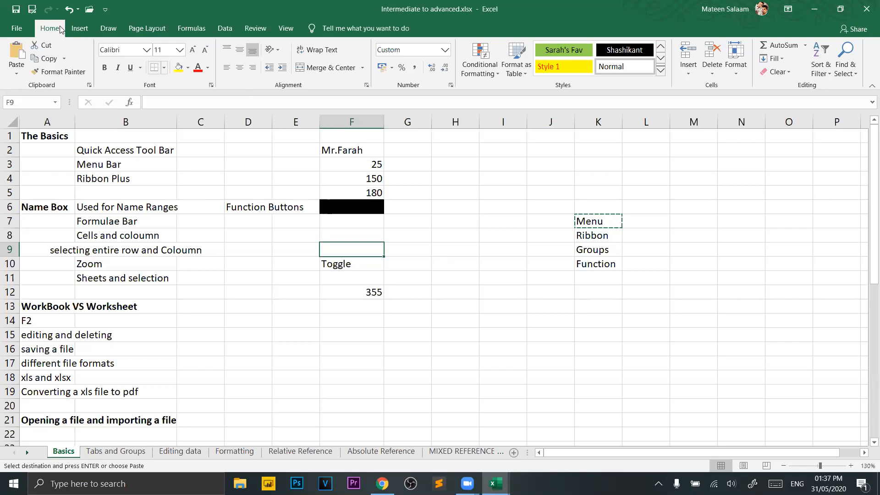
pyautogui.click(10, 31)
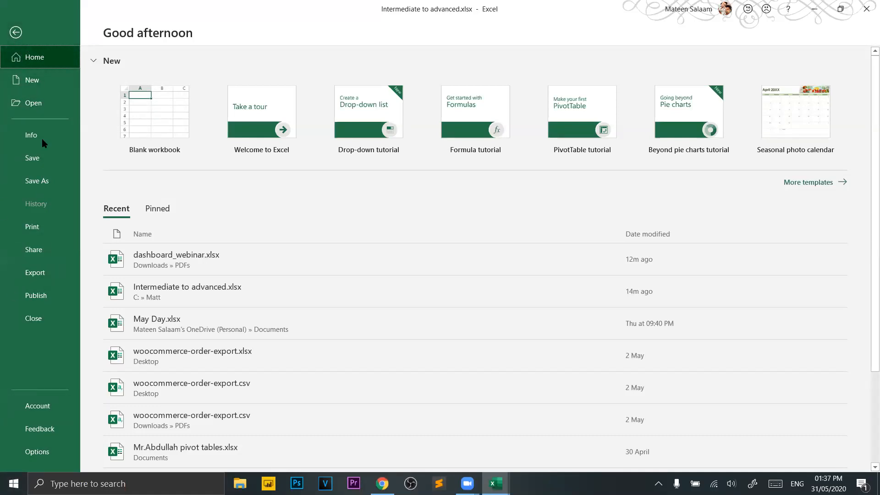
pyautogui.click(23, 30)
pyautogui.click(502, 317)
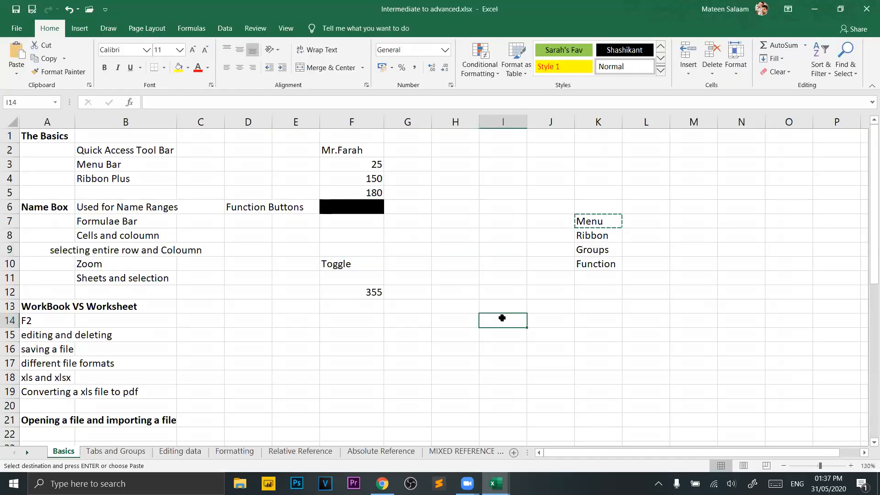
# Examine the file formats offered when saving a copy of the workbook to the Desktop folder, and cancel without saving.
pyautogui.click(26, 31)
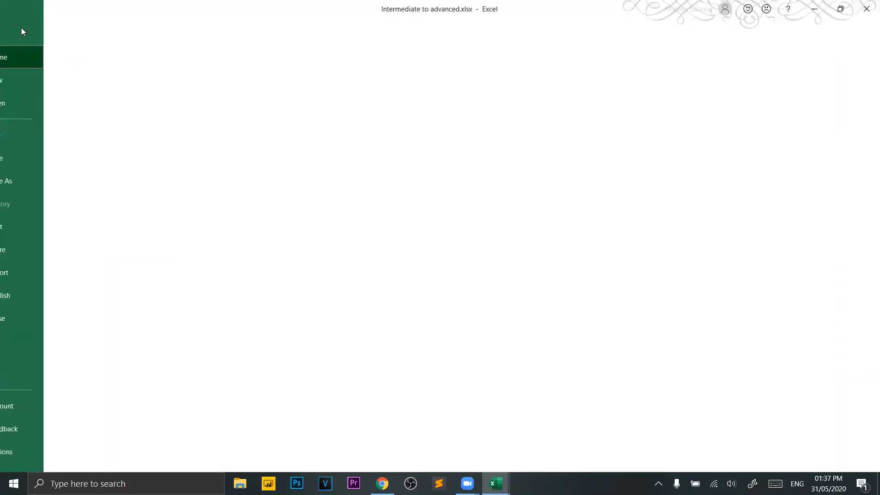
pyautogui.click(23, 33)
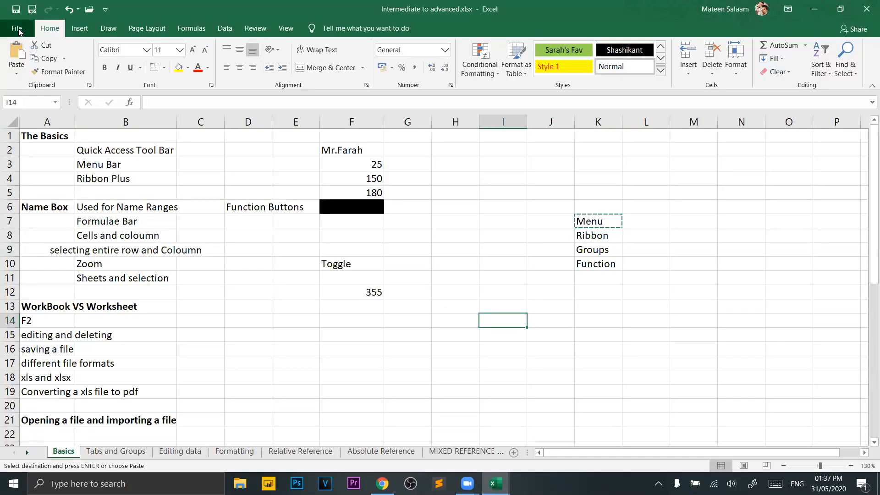
pyautogui.click(21, 29)
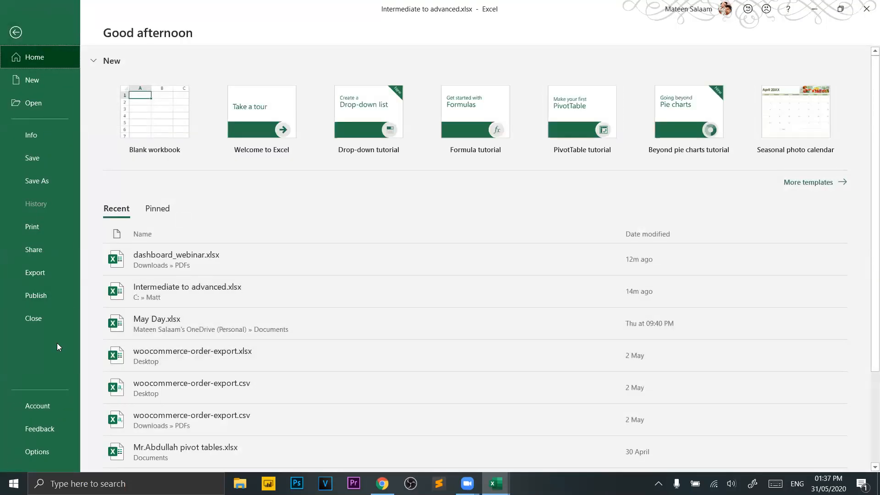
pyautogui.click(48, 181)
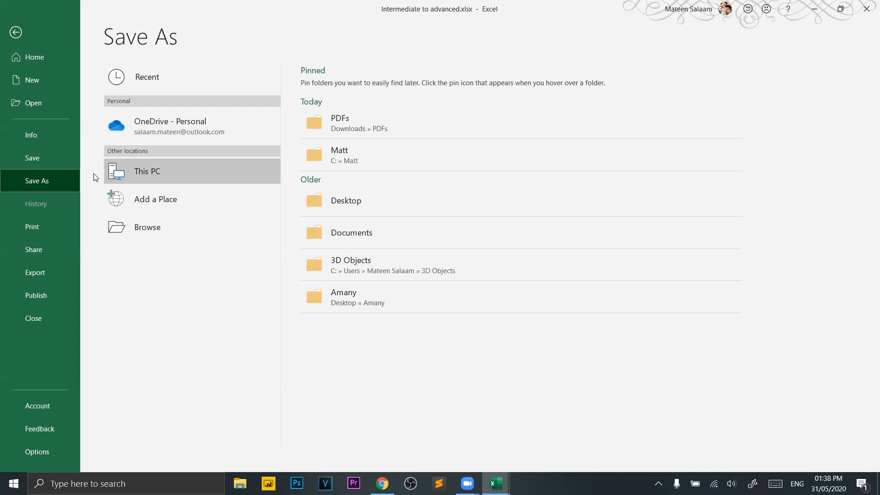
pyautogui.click(146, 171)
pyautogui.click(376, 210)
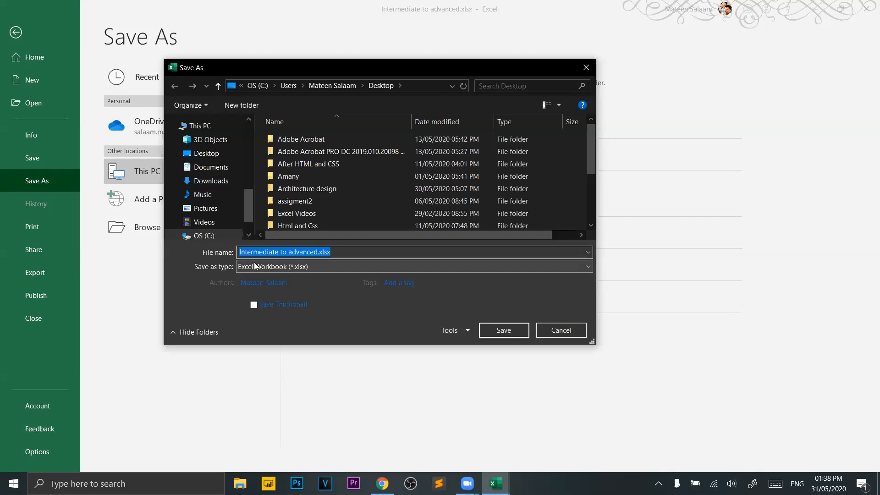
pyautogui.click(341, 267)
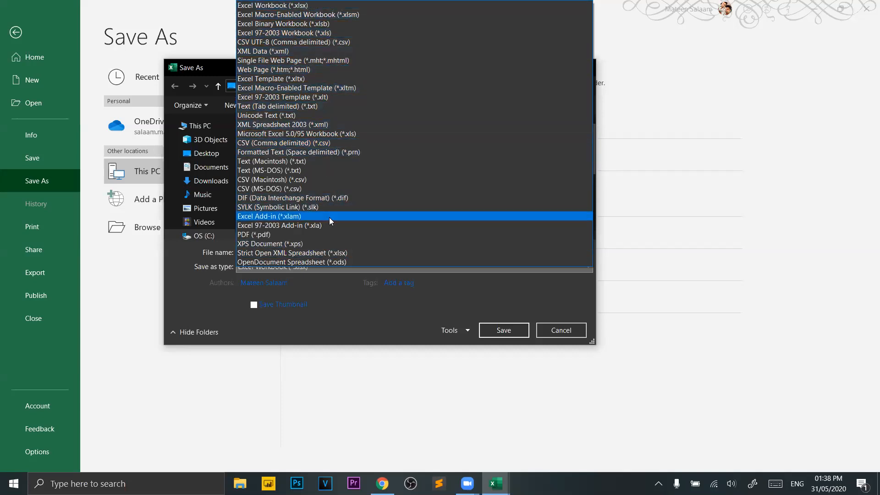
pyautogui.click(398, 299)
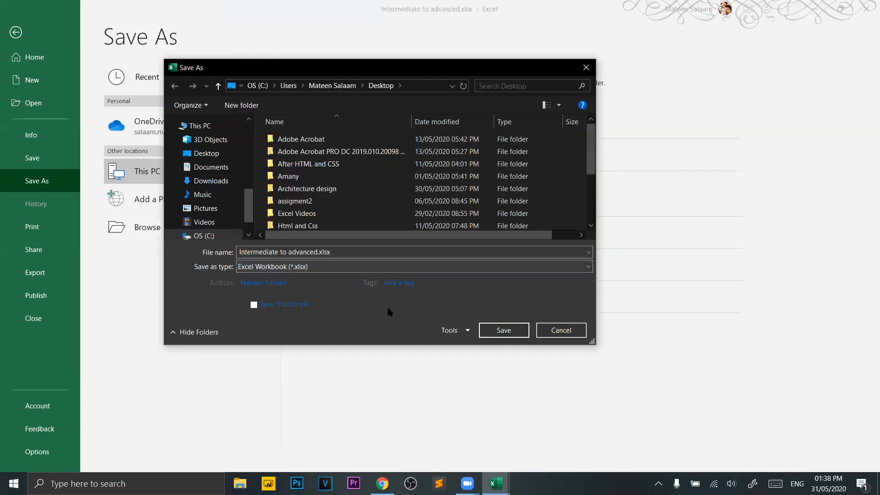
pyautogui.click(556, 328)
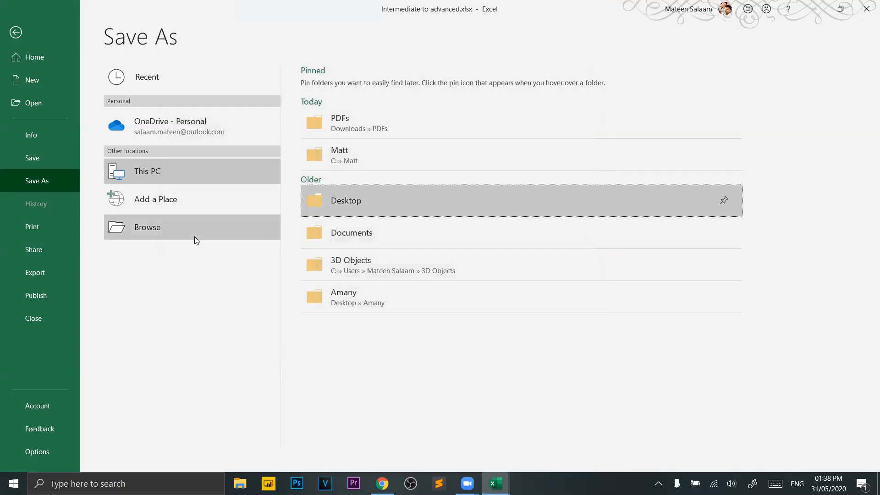
# Review the Print, Share and Export pages of the backstage view, including the signed-in account details.
pyautogui.click(32, 224)
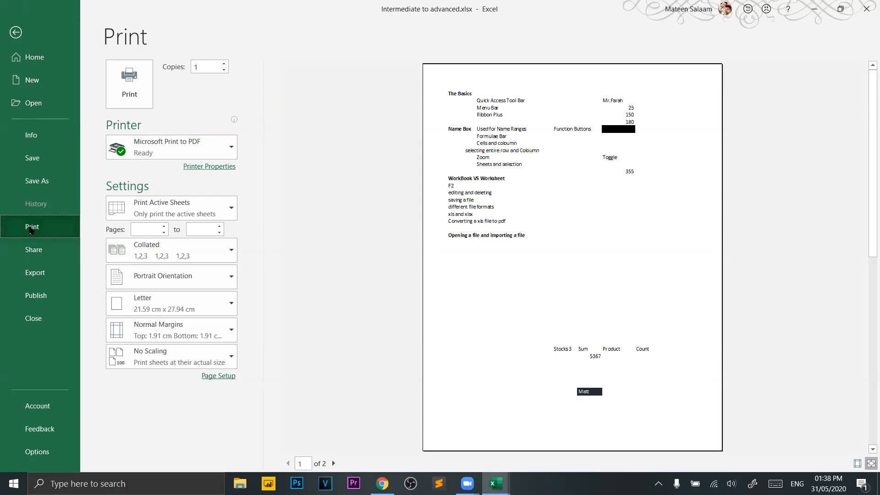
pyautogui.click(51, 257)
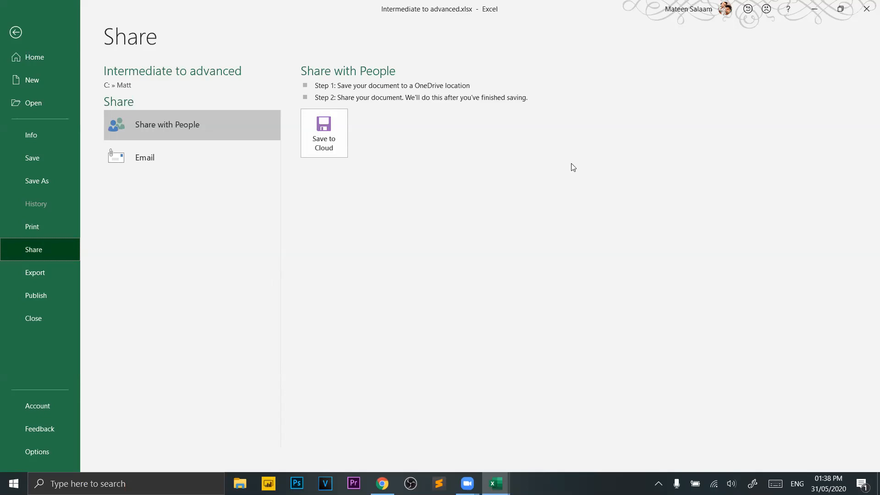
pyautogui.click(683, 14)
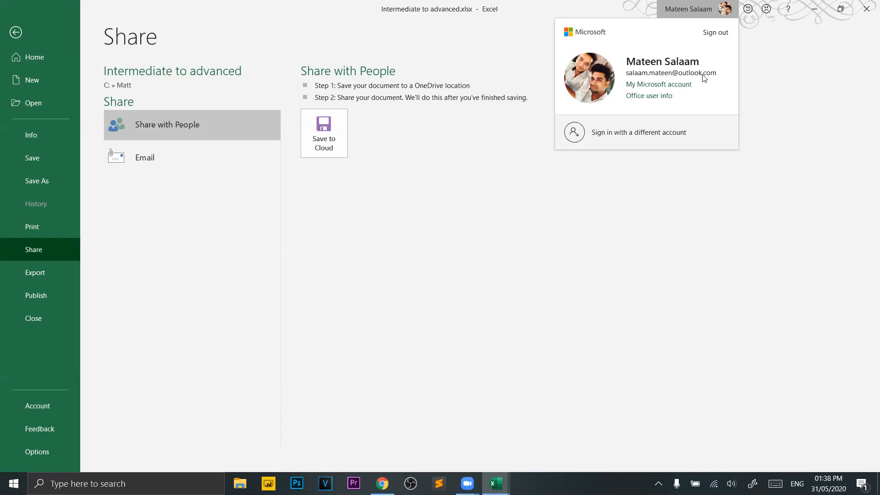
pyautogui.press('Escape')
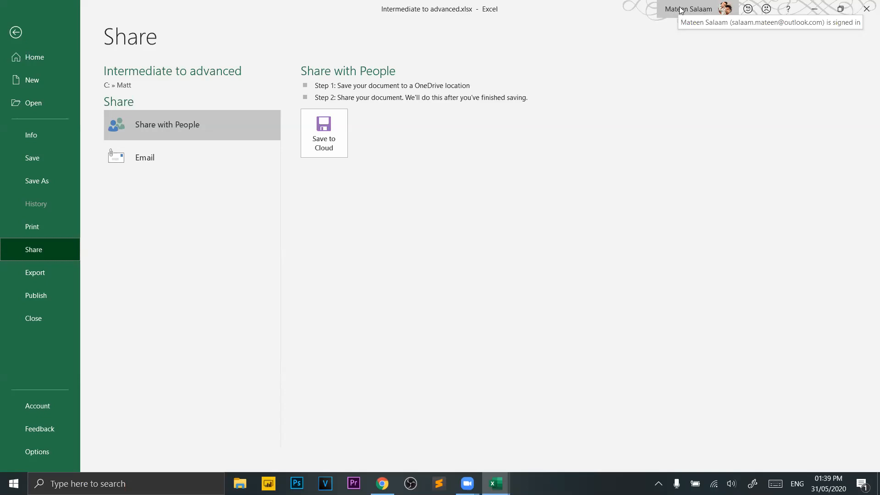
pyautogui.click(33, 275)
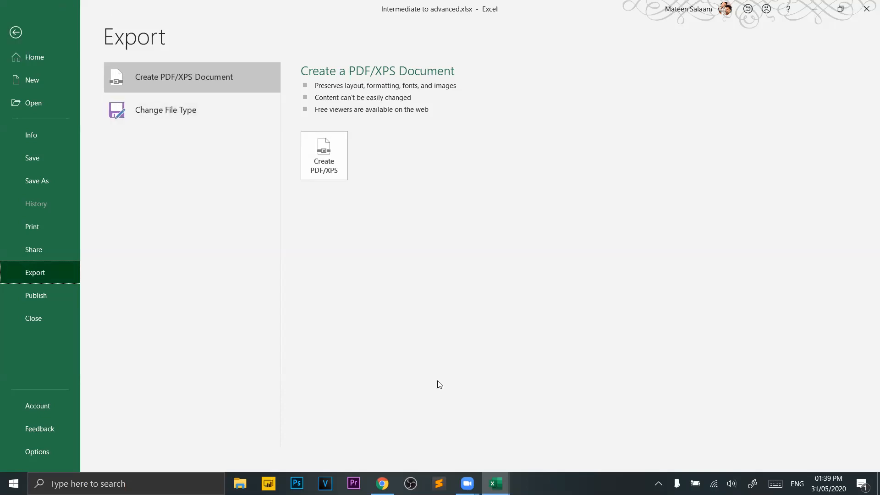
# Switch to dashboard_webinar.xlsx and view its Export page and the General Excel options, leaving the options unchanged.
pyautogui.moveTo(495, 482)
pyautogui.click(552, 457)
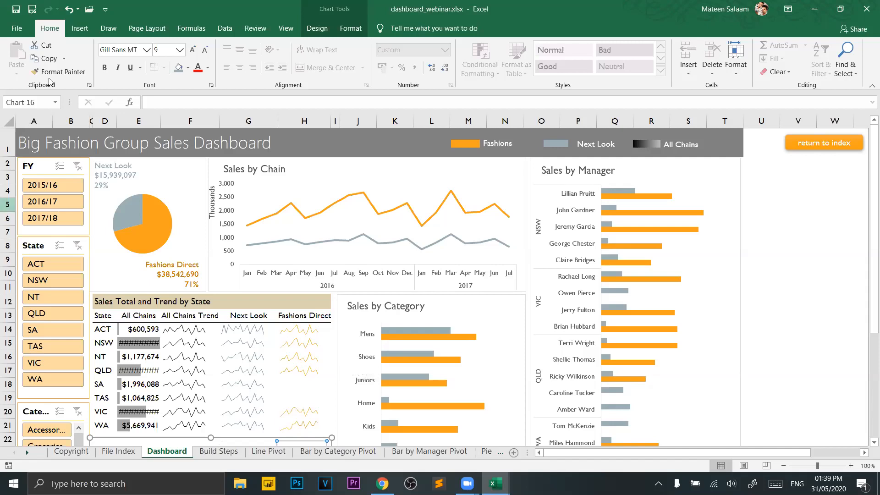
pyautogui.click(21, 22)
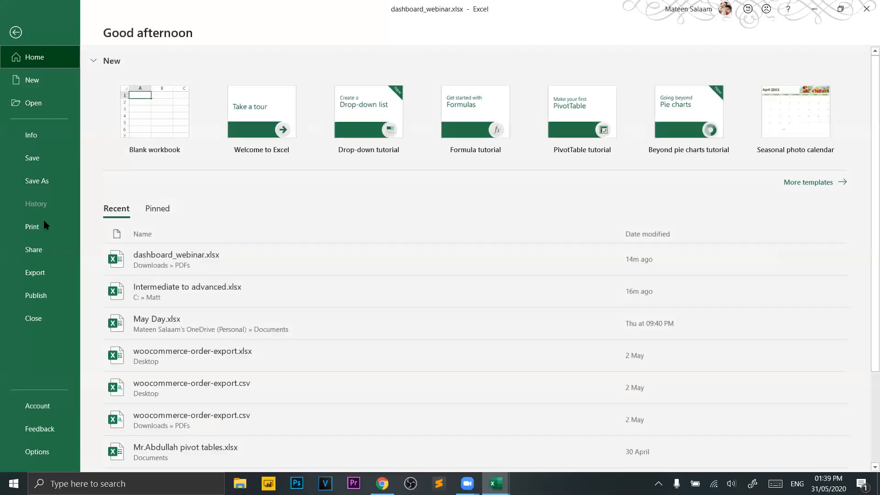
pyautogui.click(39, 275)
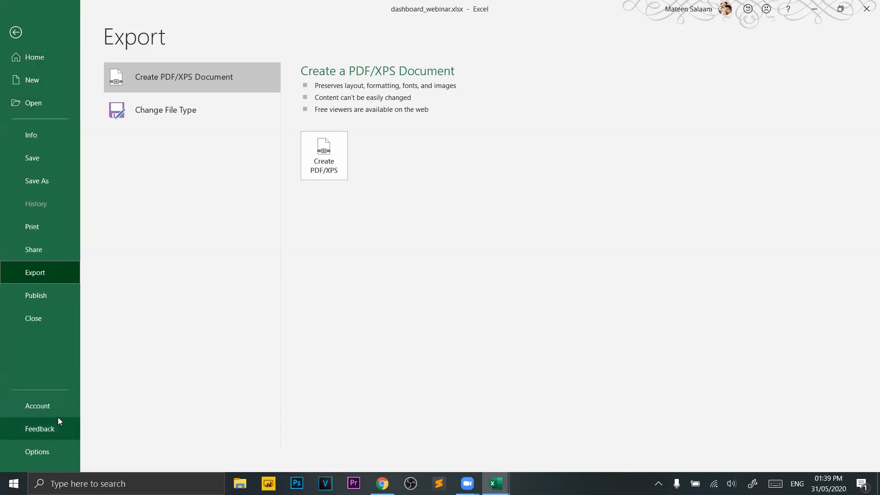
pyautogui.click(49, 453)
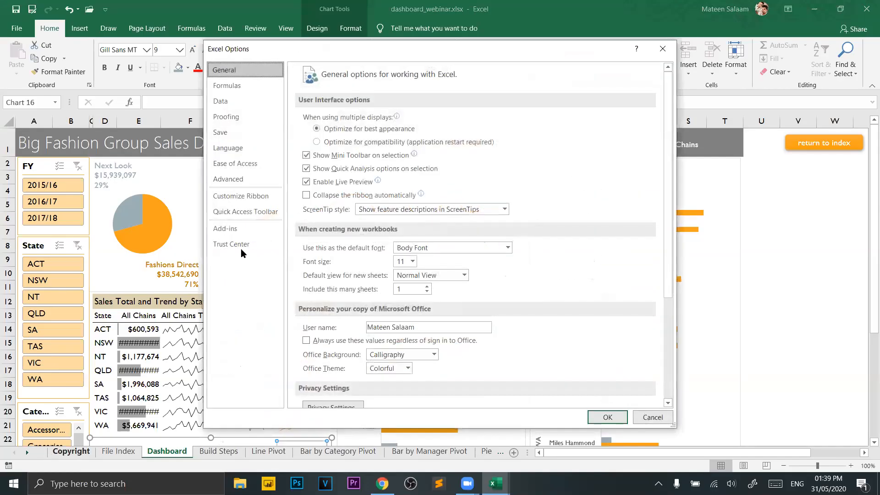
pyautogui.click(651, 416)
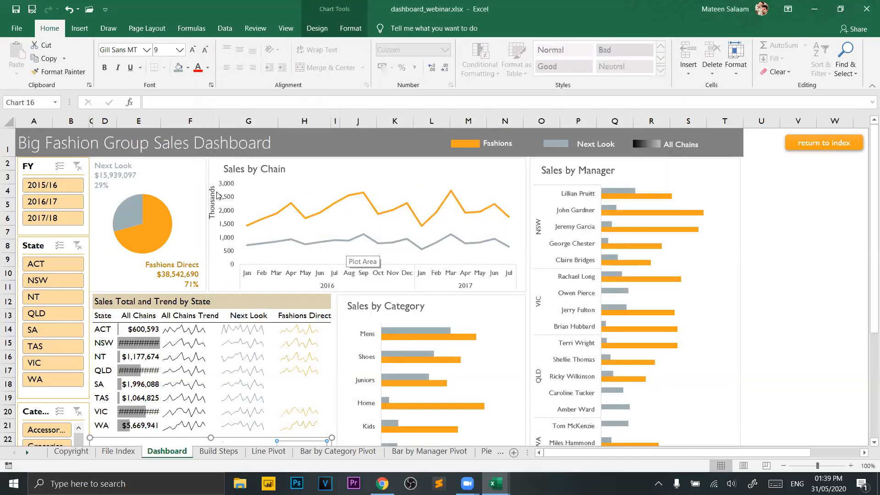
# Review the Share and Export pages for the dashboard workbook and return to the Dashboard sheet.
pyautogui.click(16, 29)
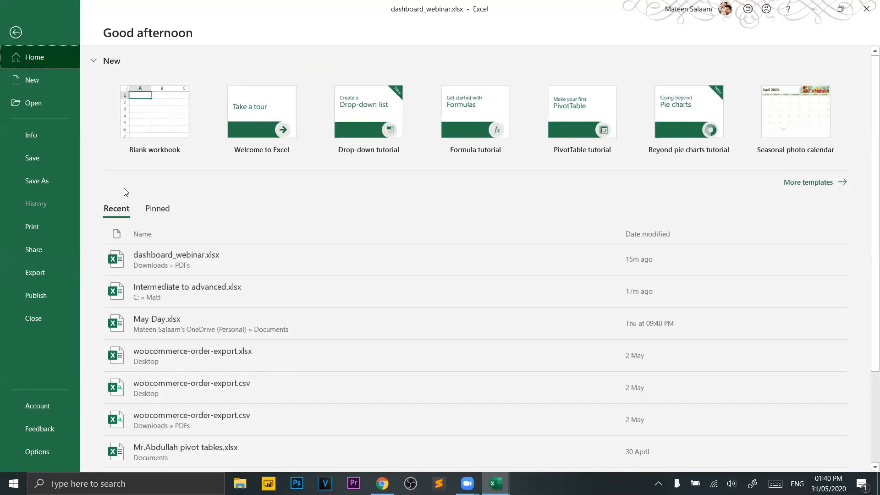
pyautogui.click(60, 256)
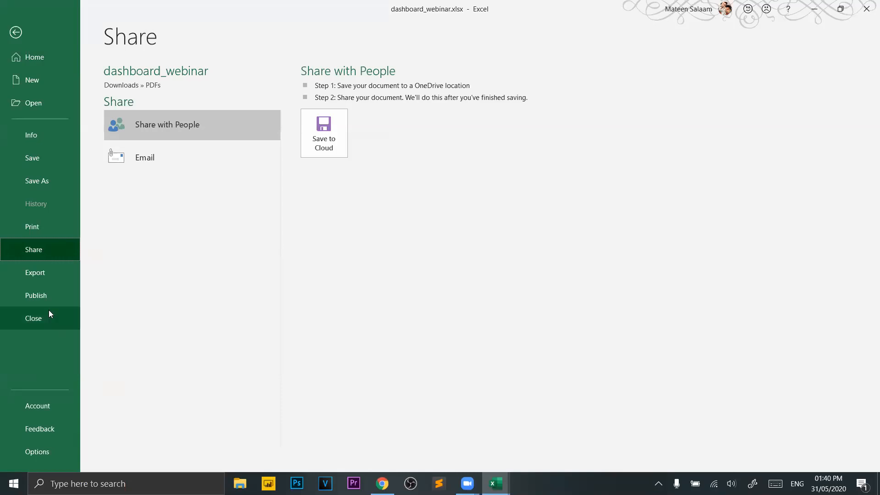
pyautogui.click(49, 272)
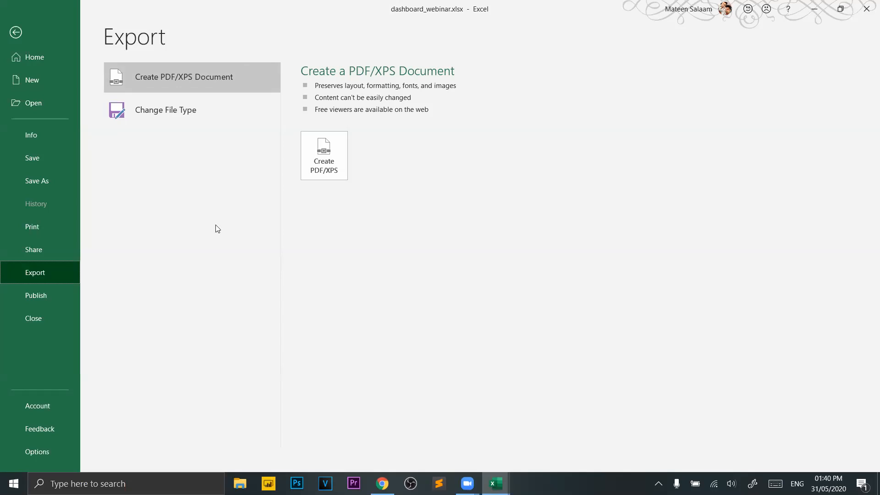
pyautogui.click(16, 32)
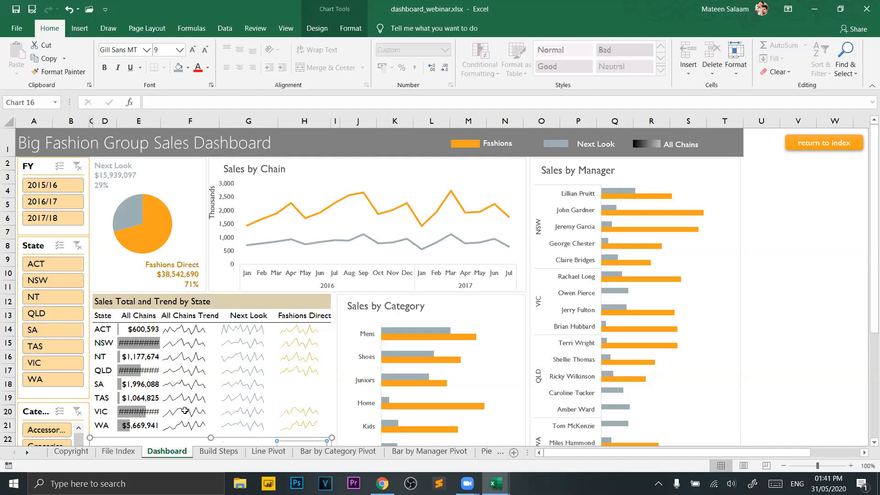
# Switch back to Intermediate to advanced.xlsx, leave the backstage view and select cell E18 on the Basics sheet.
pyautogui.hotkey('alt', 'Tab')
pyautogui.hotkey('alt', 'Tab')
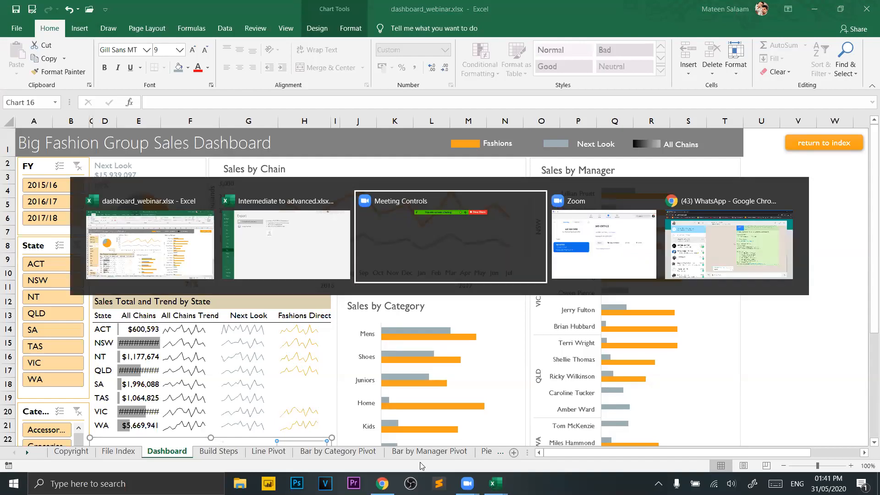
pyautogui.hotkey('alt', 'Tab')
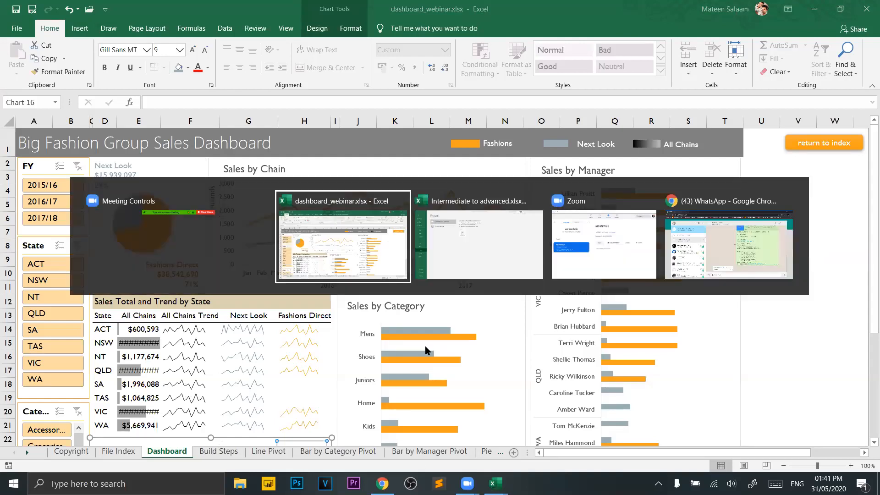
pyautogui.hotkey('alt', 'Tab')
pyautogui.hotkey('alt', 'Tab')
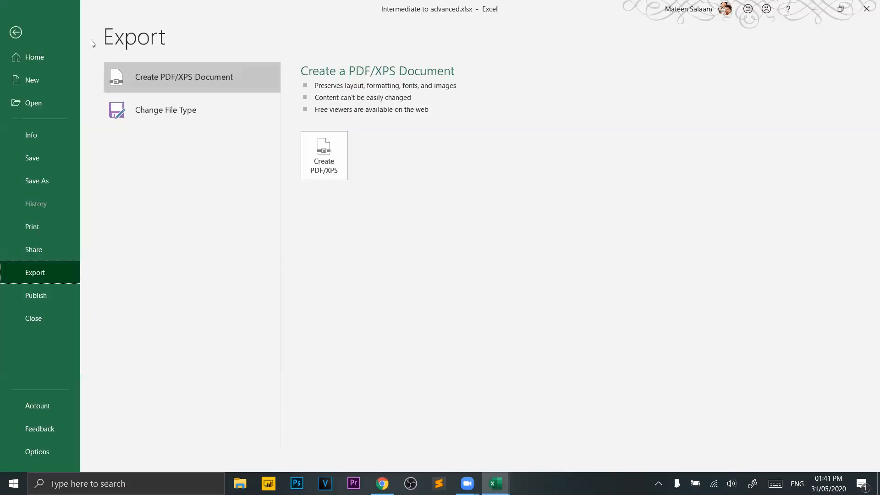
pyautogui.click(14, 27)
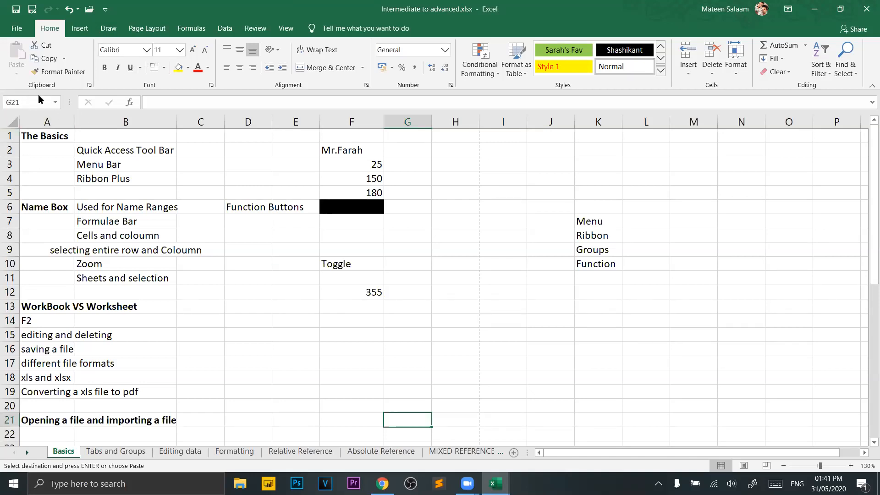
pyautogui.click(26, 102)
pyautogui.click(277, 380)
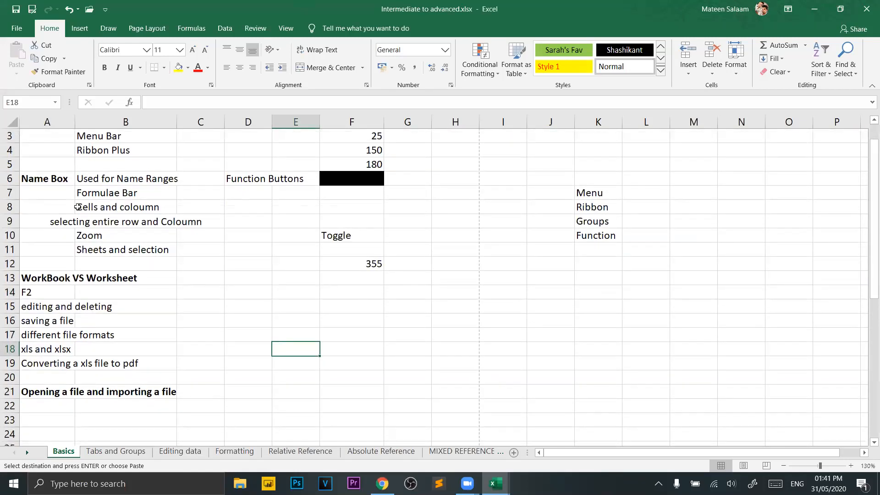
pyautogui.scroll(1, 56, 141)
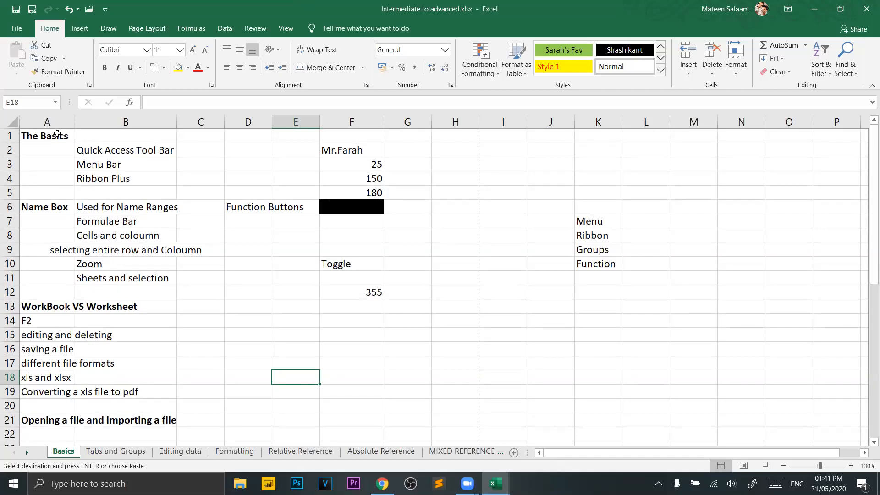
# Enter a short first name in cell F8 and reselect that cell.
pyautogui.click(369, 234)
pyautogui.write('Matt')
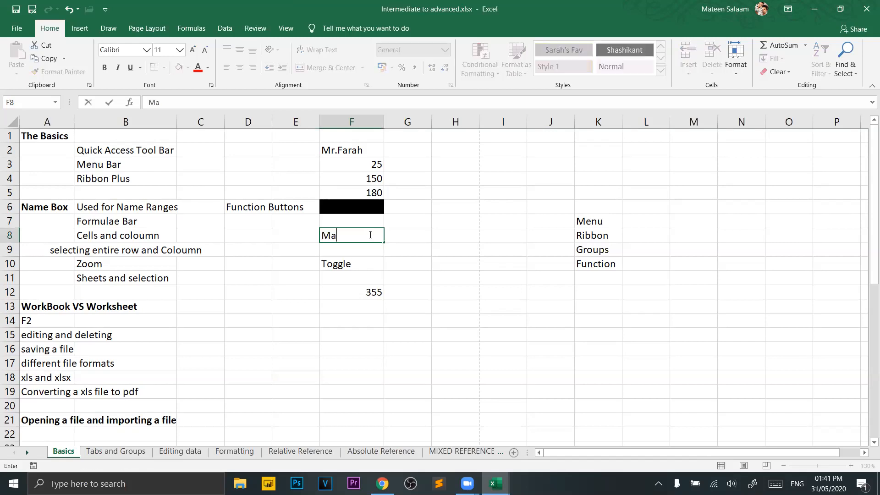
pyautogui.press('Return')
pyautogui.click(323, 237)
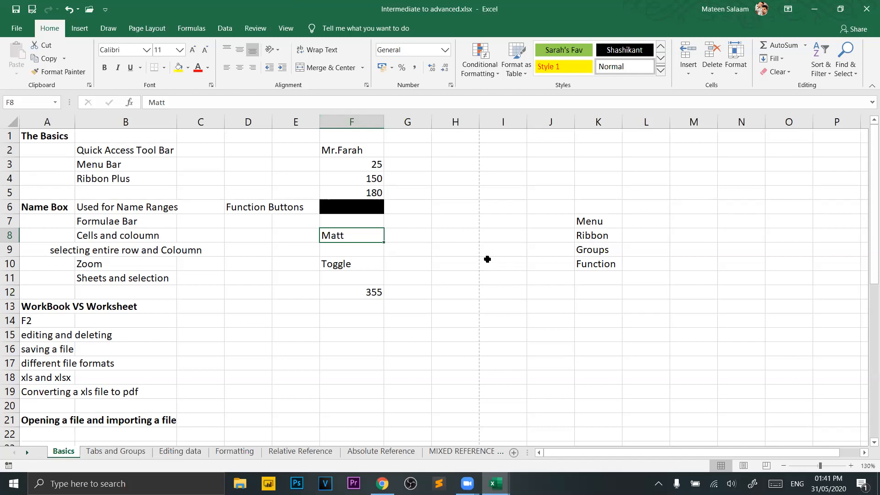
# Select cell C8 and several cells down column F in turn, ending on F8, to compare their cell references.
pyautogui.click(217, 232)
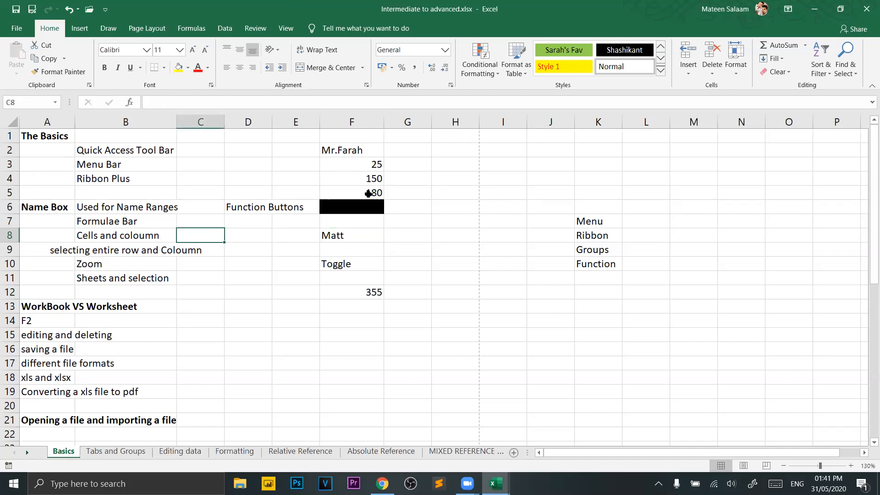
pyautogui.click(354, 136)
pyautogui.click(353, 150)
pyautogui.click(354, 170)
pyautogui.click(359, 192)
pyautogui.click(348, 236)
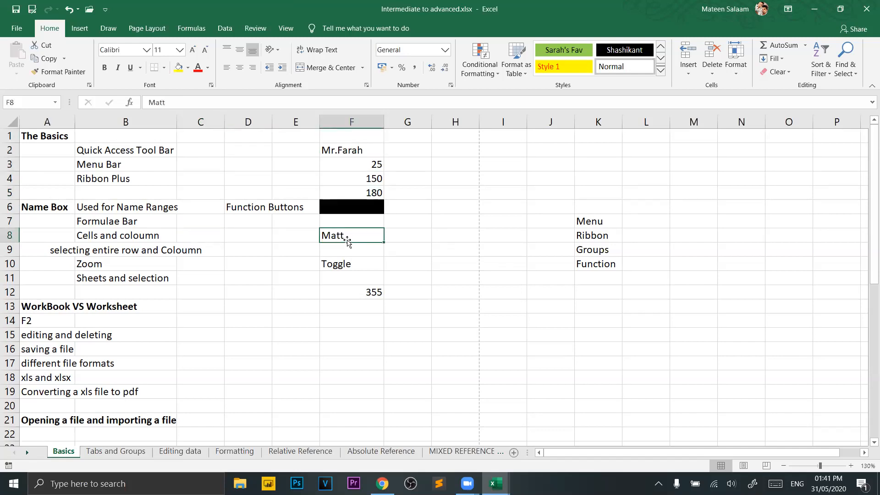
# Select the entire row 8, and enter Rows in cell G8.
pyautogui.click(9, 235)
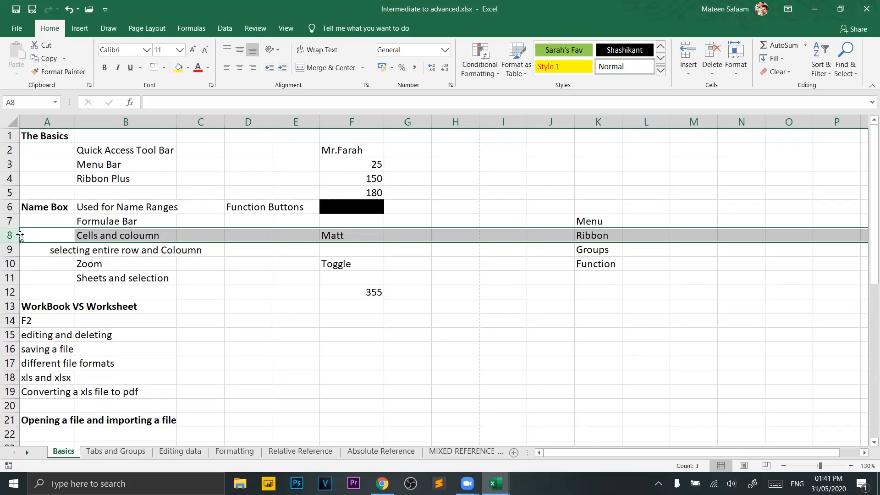
pyautogui.click(419, 224)
pyautogui.click(415, 234)
pyautogui.write('Rows')
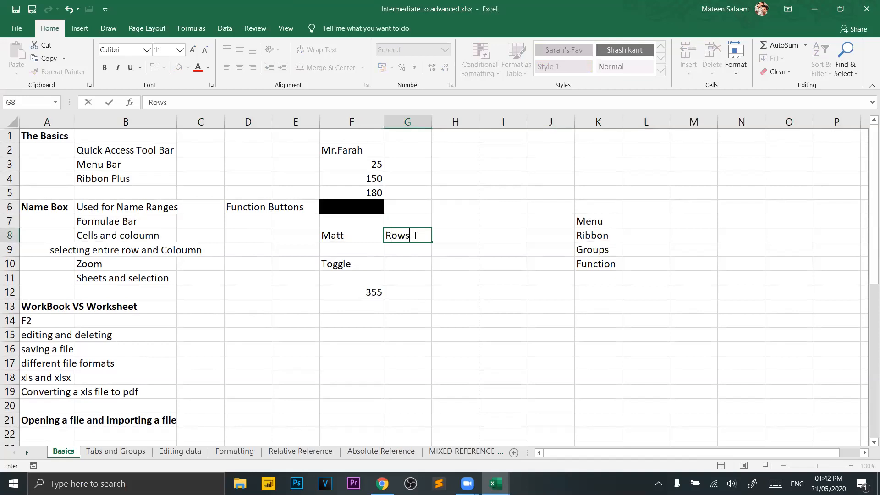
pyautogui.press('Return')
# Select the entire column F, enter C in cell F9, and select the whole column again.
pyautogui.click(353, 120)
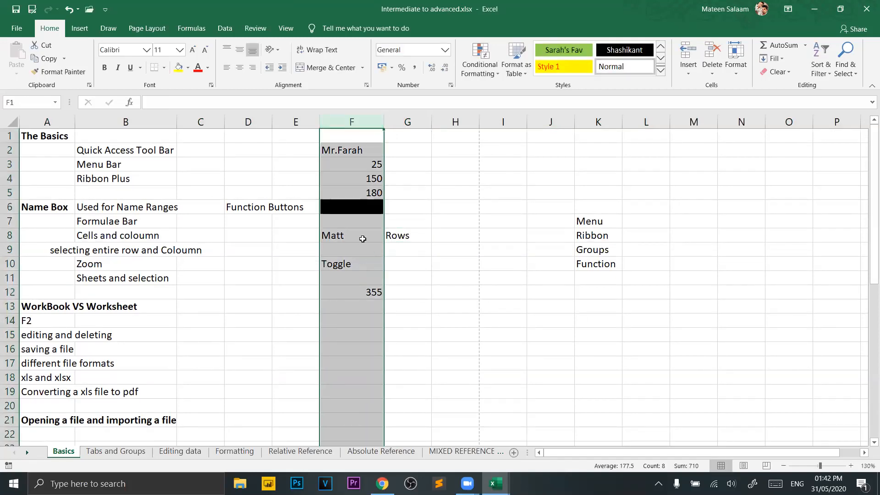
pyautogui.click(344, 249)
pyautogui.write('C')
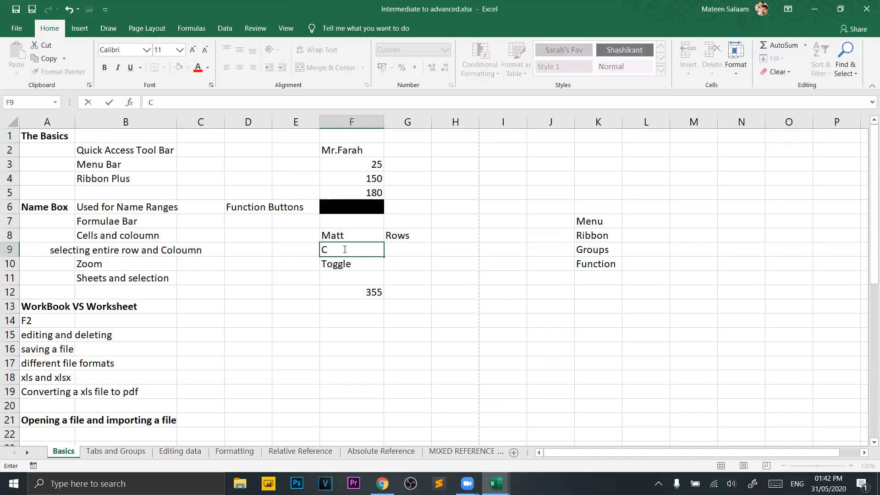
pyautogui.click(330, 123)
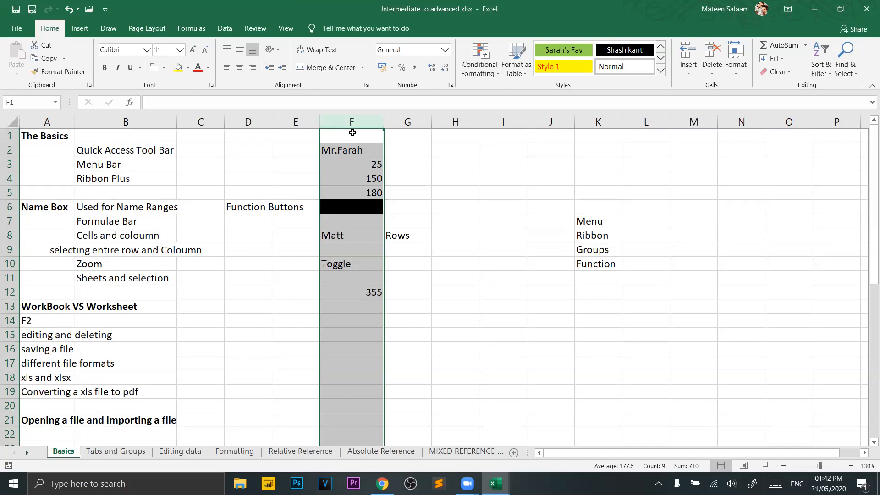
# Select individual cells across the sheet, including B12, H4 and F9, and highlight F8's reference in the Name Box.
pyautogui.click(495, 191)
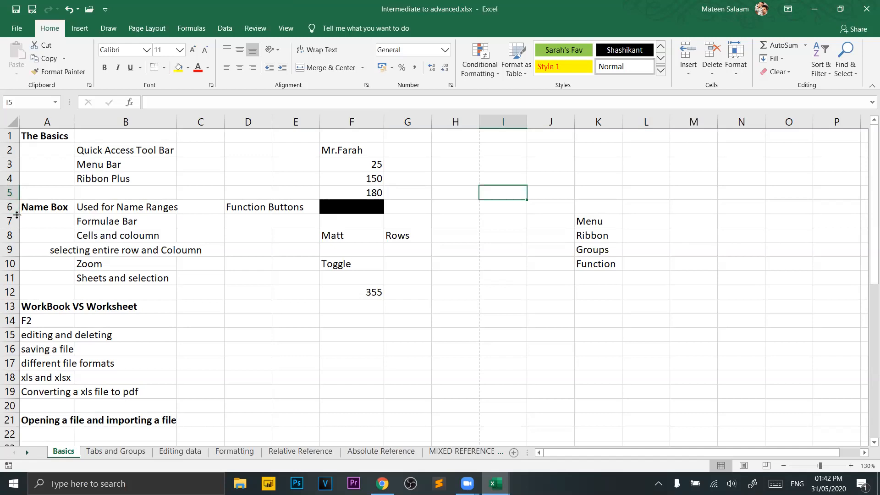
pyautogui.moveTo(47, 323); pyautogui.dragTo(109, 288)
pyautogui.click(108, 288)
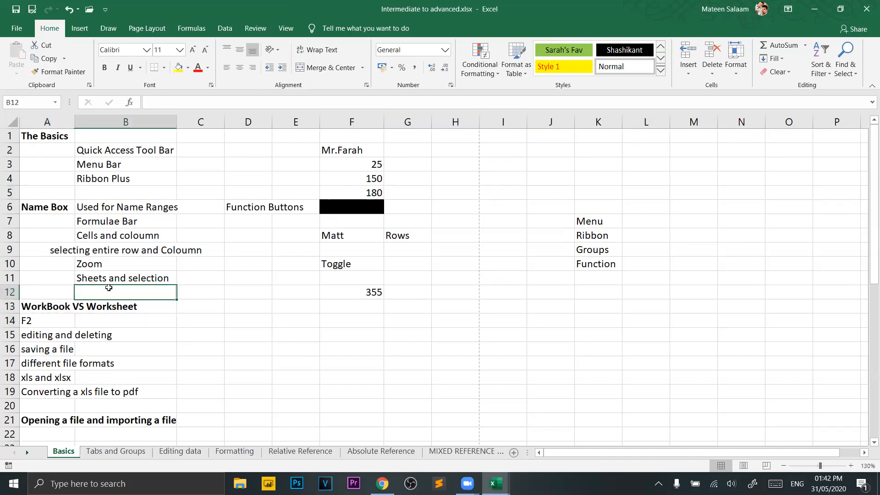
pyautogui.click(434, 183)
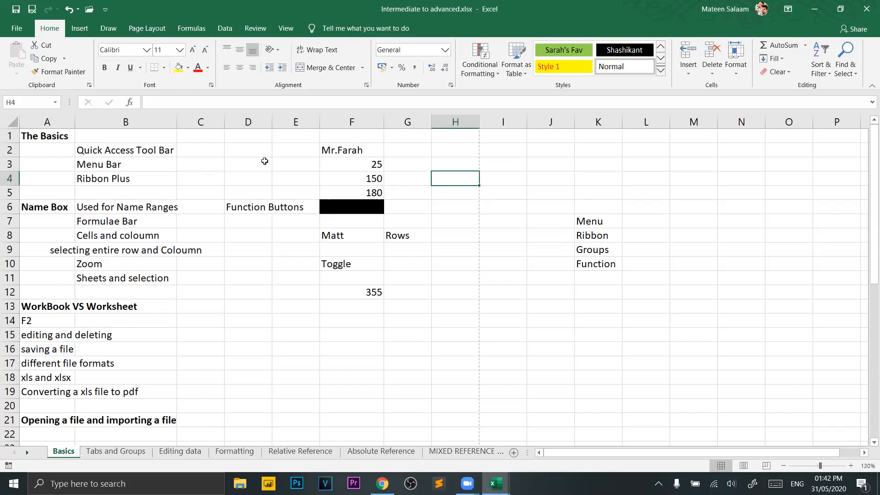
pyautogui.click(346, 247)
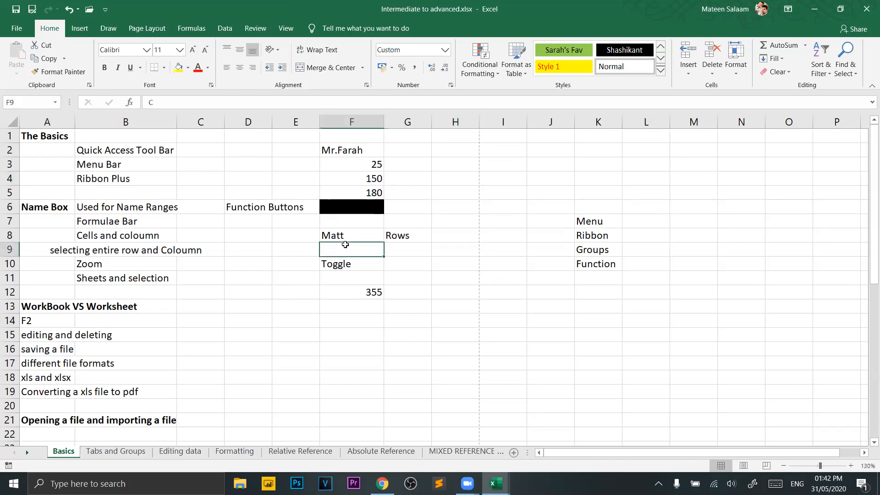
pyautogui.click(358, 231)
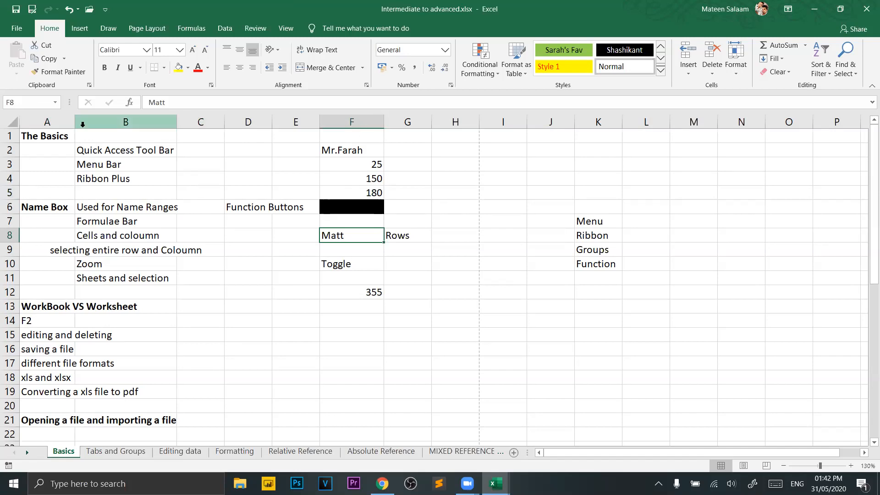
pyautogui.click(33, 101)
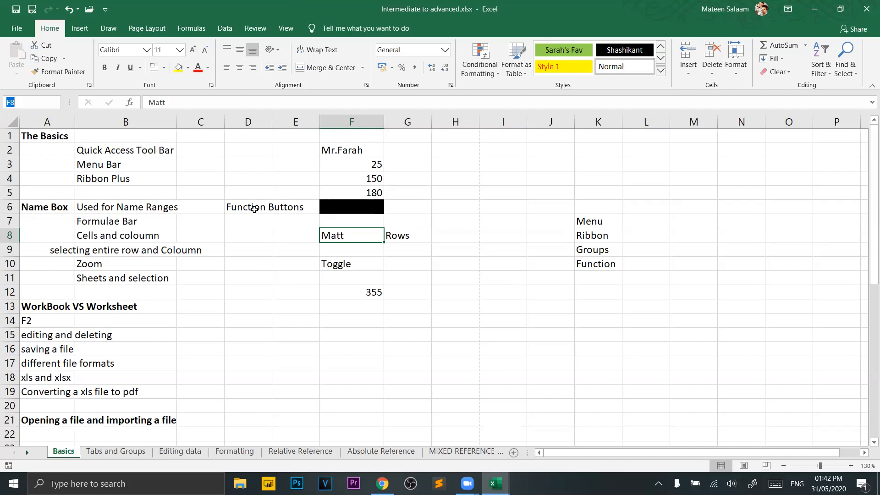
pyautogui.click(399, 246)
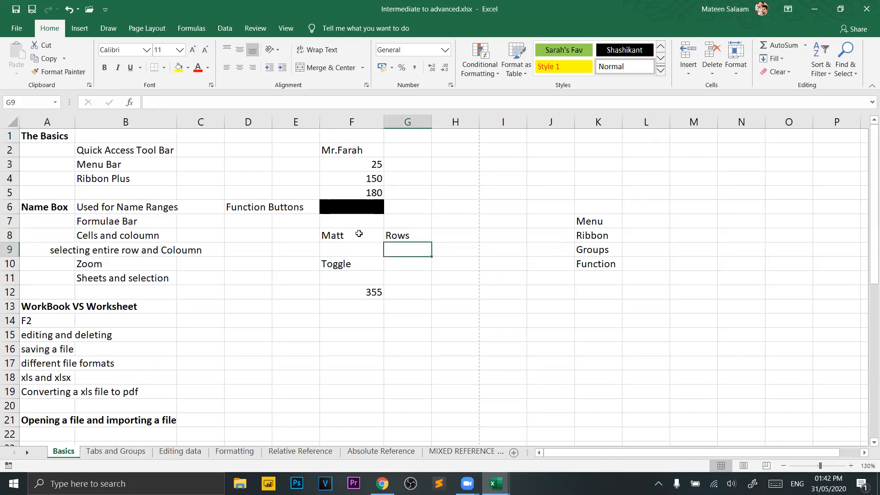
# Name the range K7:K10 something_1 using the Name Box.
pyautogui.moveTo(596, 222); pyautogui.dragTo(605, 263)
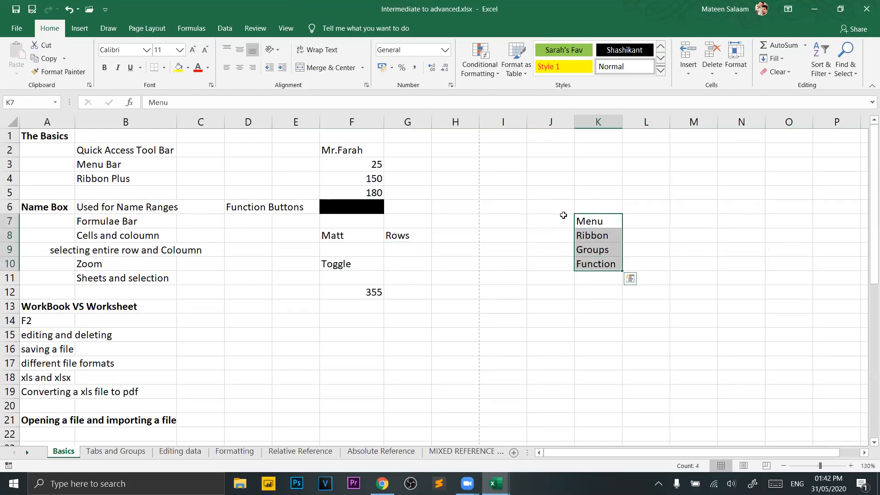
pyautogui.click(28, 103)
pyautogui.write('something_1')
pyautogui.press('Return')
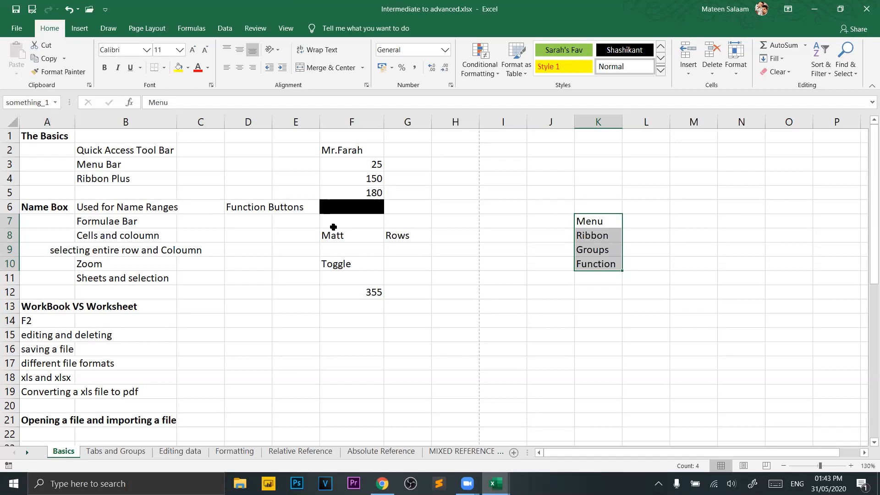
# Switch to the Absolute Reference sheet and jump from there to the something_1 range through the Name Box.
pyautogui.click(373, 456)
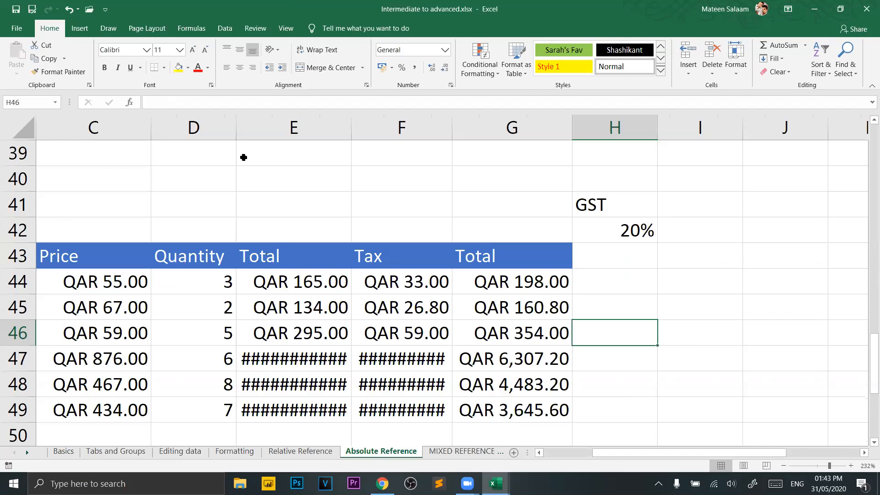
pyautogui.click(35, 102)
pyautogui.write('something_1')
pyautogui.press('Return')
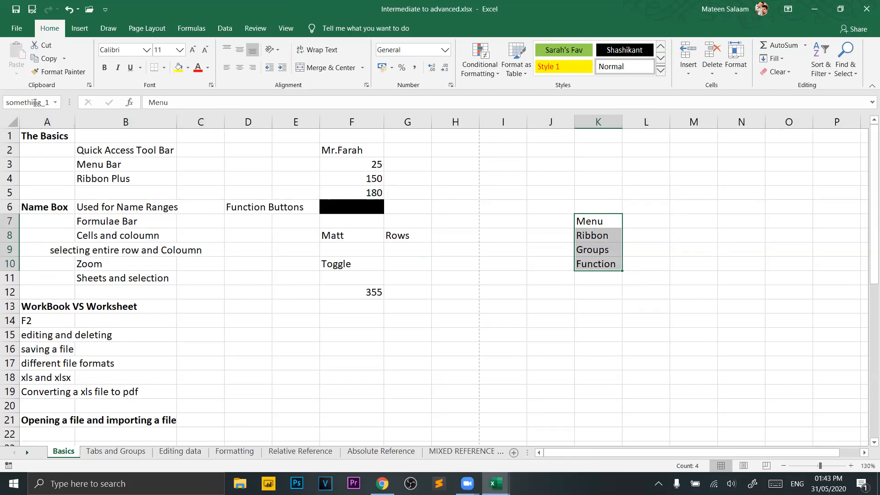
# Compare the Name Box reference of single cells E13, F8 and J5 with that of the named range K7:K10.
pyautogui.click(285, 303)
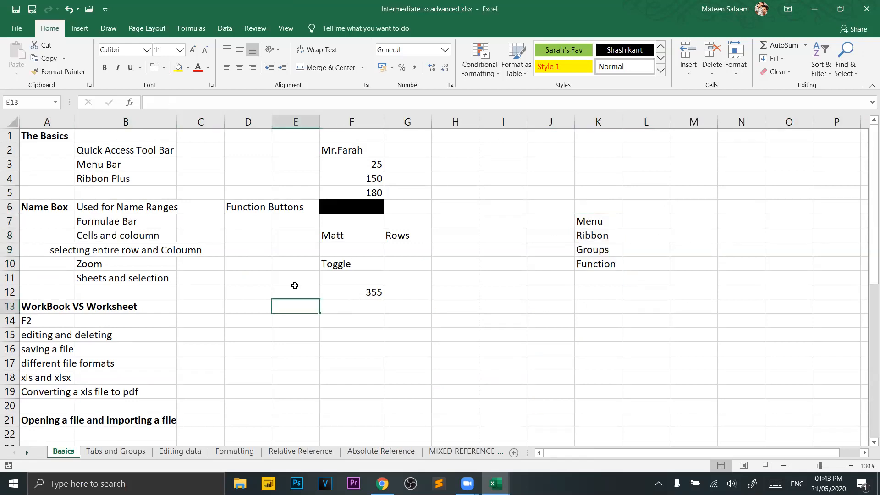
pyautogui.click(360, 235)
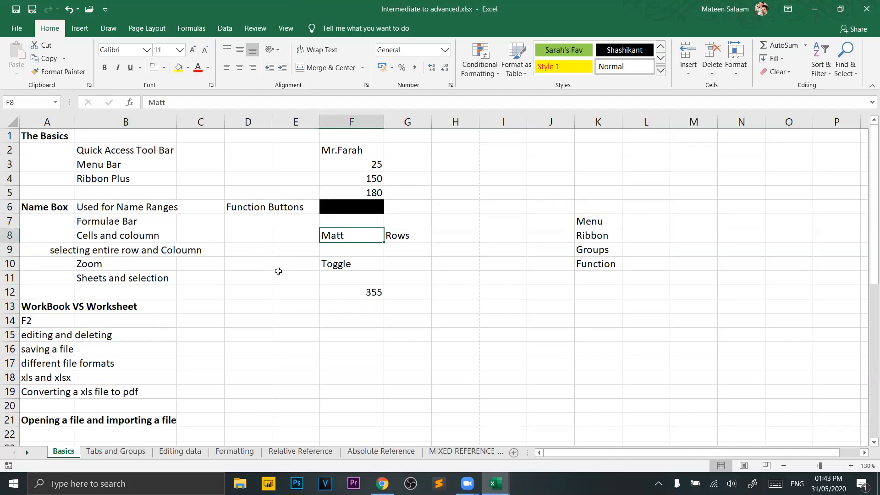
pyautogui.moveTo(595, 221); pyautogui.dragTo(600, 265)
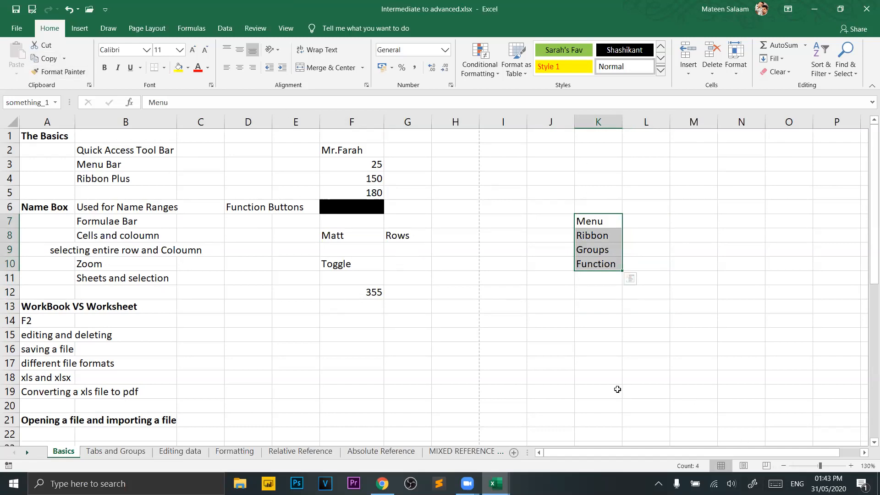
pyautogui.click(557, 191)
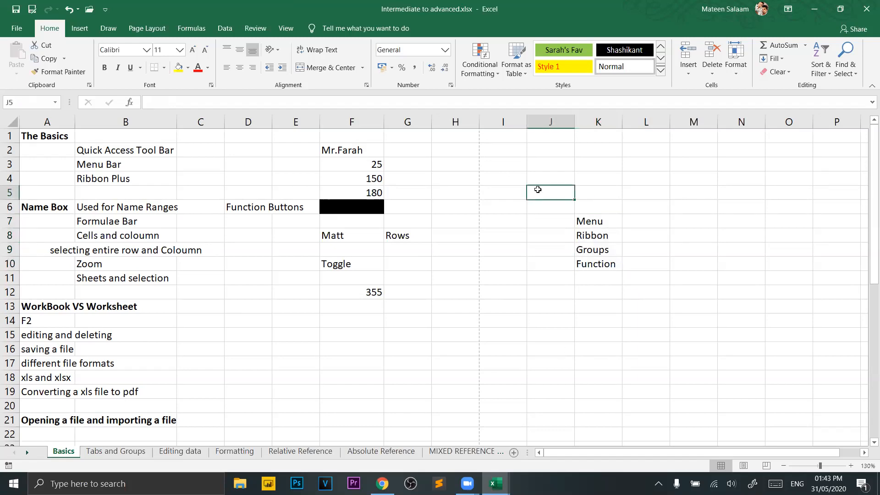
# Name the range F3:F5 calculation using the Name Box.
pyautogui.moveTo(359, 164); pyautogui.dragTo(362, 199)
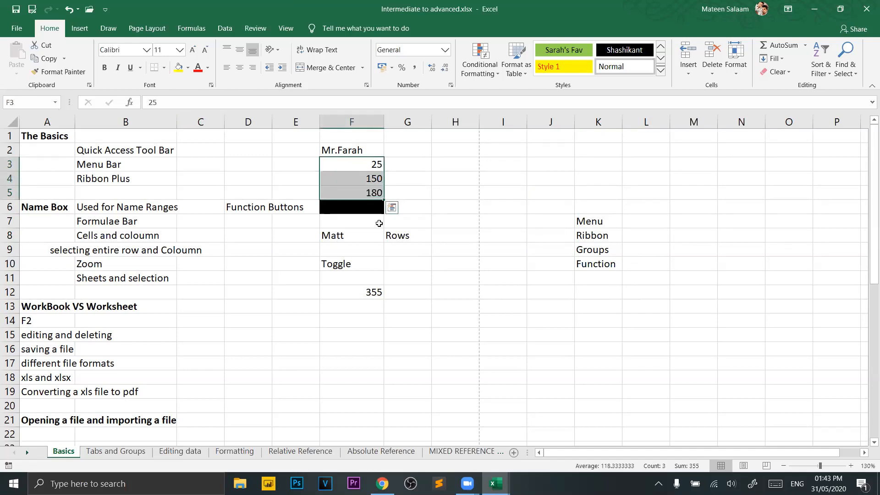
pyautogui.click(55, 106)
pyautogui.write('calculation')
pyautogui.press('Return')
# Enter the formula =SUM(calculation) in cell L5 to total the named range.
pyautogui.click(603, 138)
pyautogui.click(624, 196)
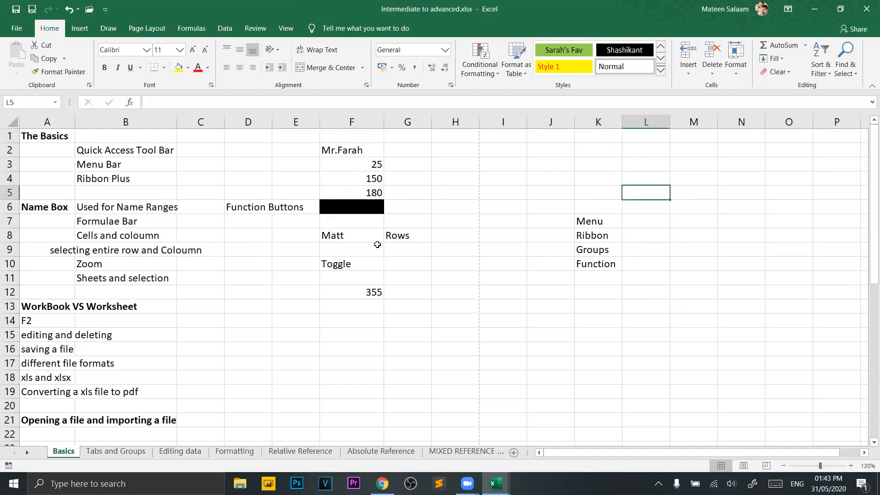
pyautogui.write('=sum')
pyautogui.press('Tab')
pyautogui.write('cal')
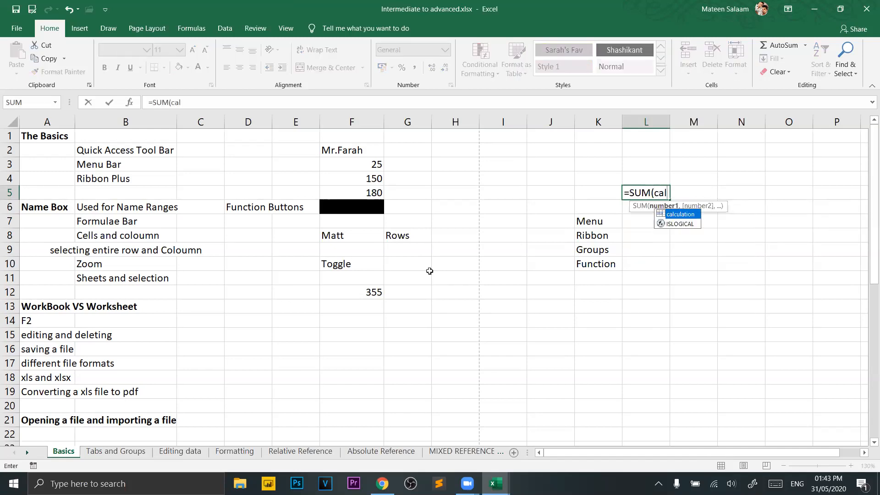
pyautogui.press('Tab')
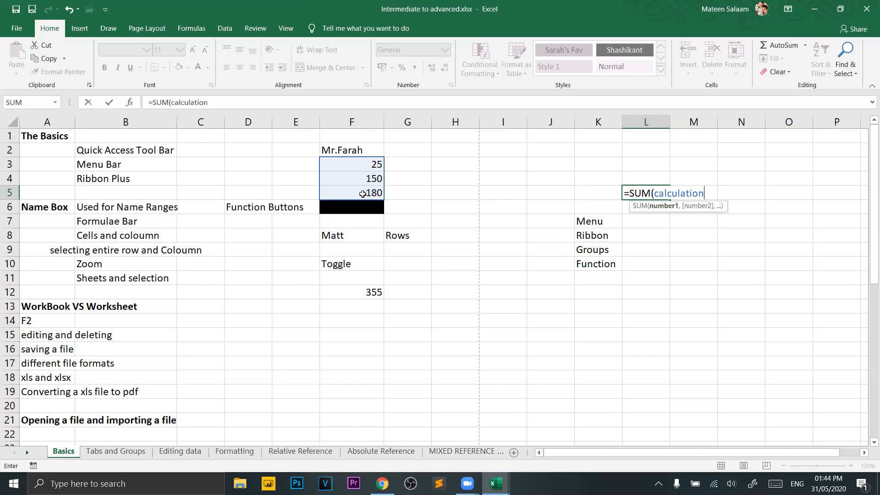
pyautogui.write(')')
pyautogui.press('Return')
# Enter the formula =PRODUCT(calculation) in cell L4 and reselect that cell to check the formula.
pyautogui.click(650, 165)
pyautogui.click(649, 178)
pyautogui.write('=pro')
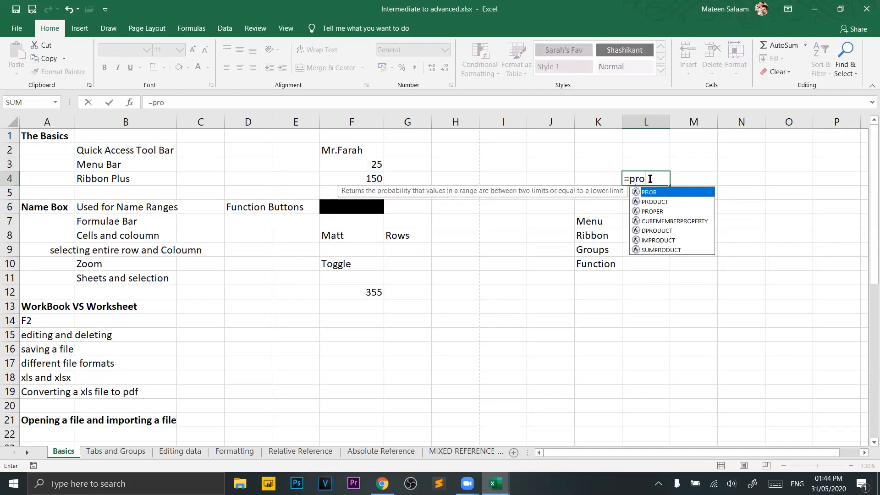
pyautogui.doubleClick(669, 202)
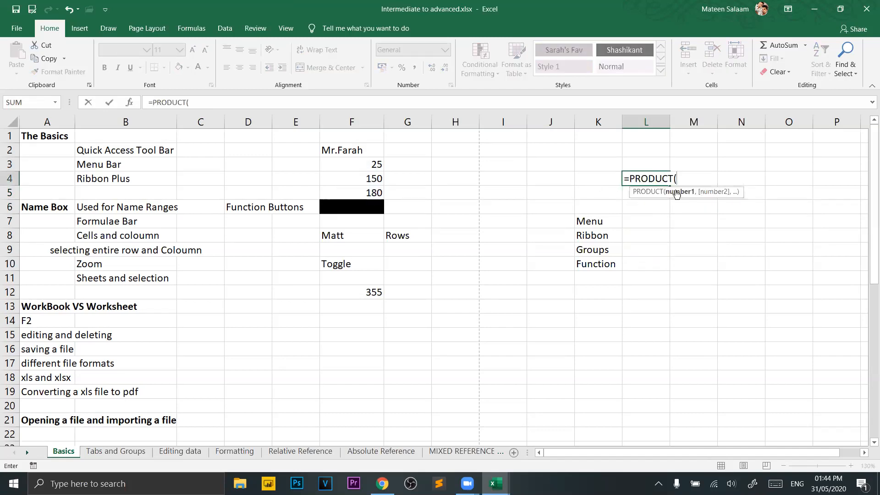
pyautogui.write('cal')
pyautogui.press('Tab')
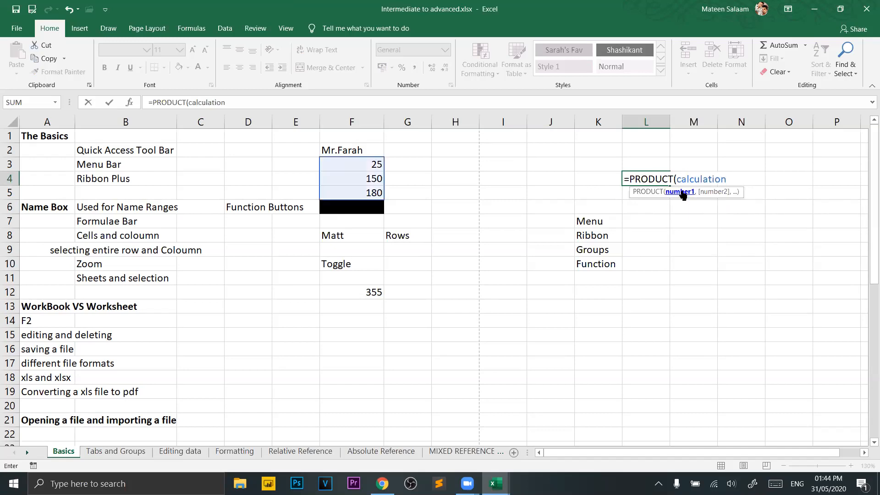
pyautogui.press('Return')
pyautogui.click(631, 181)
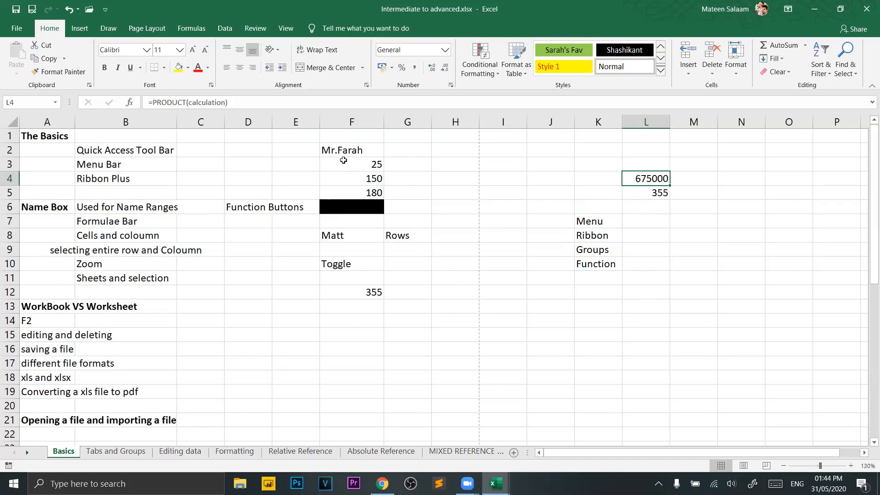
# Compare the Name Box entry for F3:F5 on the Basics sheet with unnamed cells G41 and F40:G41 on Absolute Reference.
pyautogui.moveTo(345, 159); pyautogui.dragTo(350, 192)
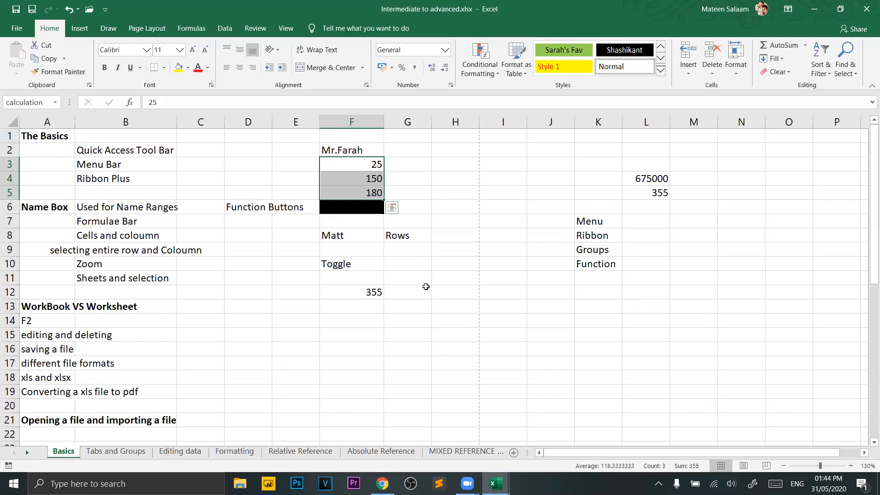
pyautogui.click(43, 104)
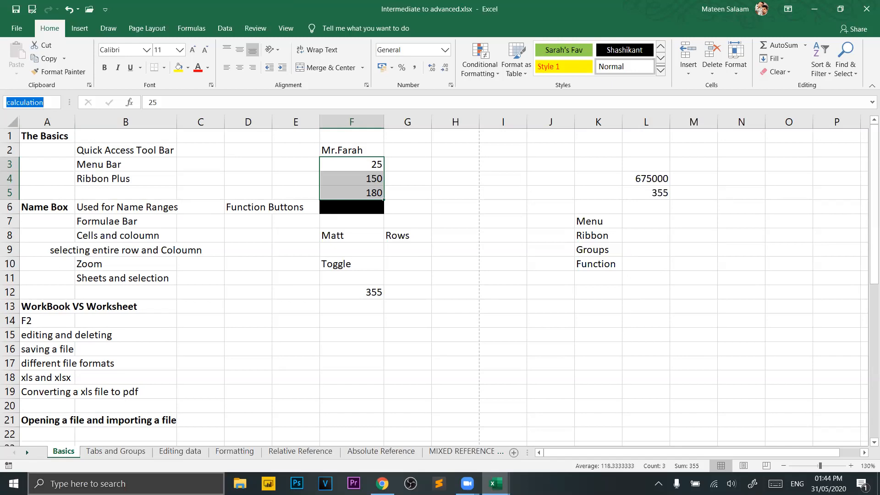
pyautogui.click(367, 453)
pyautogui.click(502, 195)
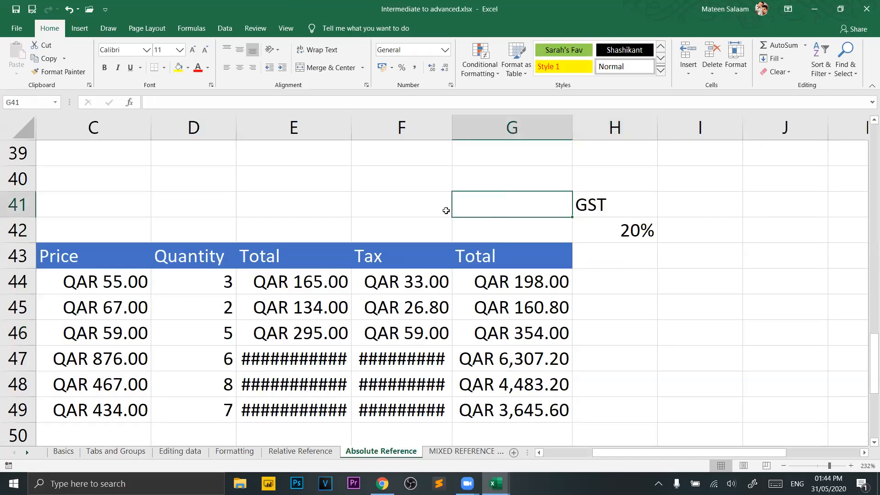
pyautogui.moveTo(426, 171); pyautogui.dragTo(490, 196)
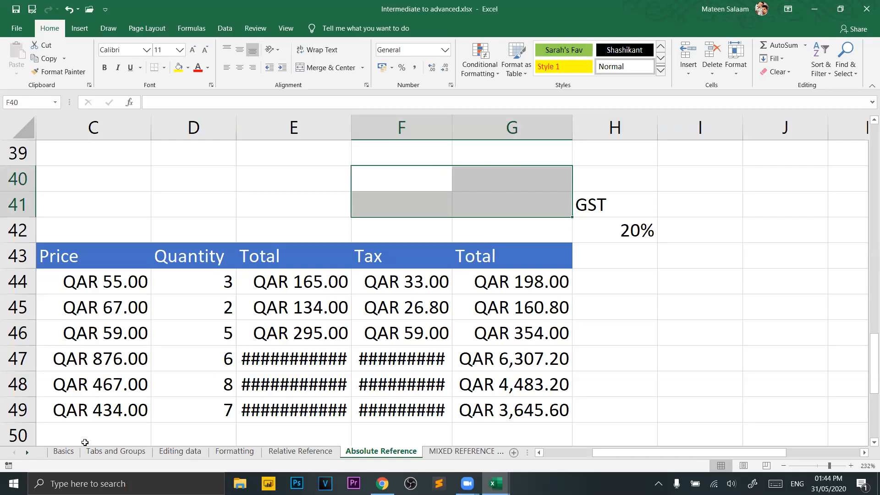
pyautogui.click(63, 451)
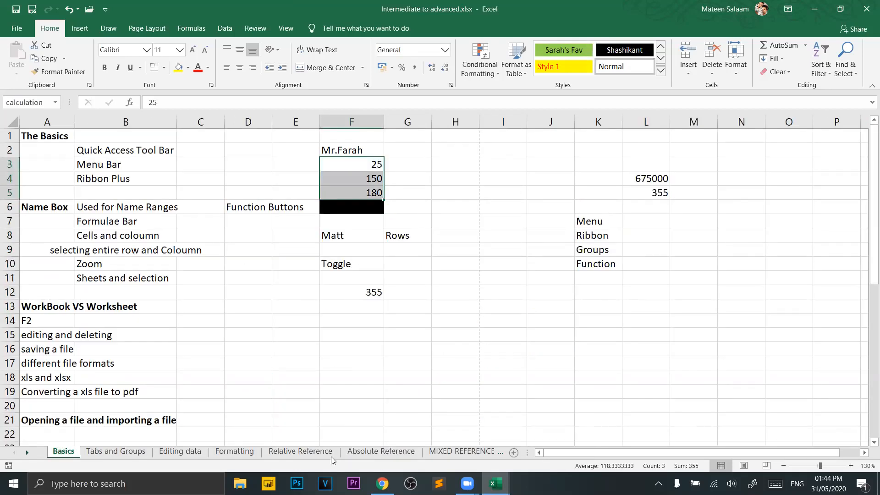
pyautogui.click(24, 104)
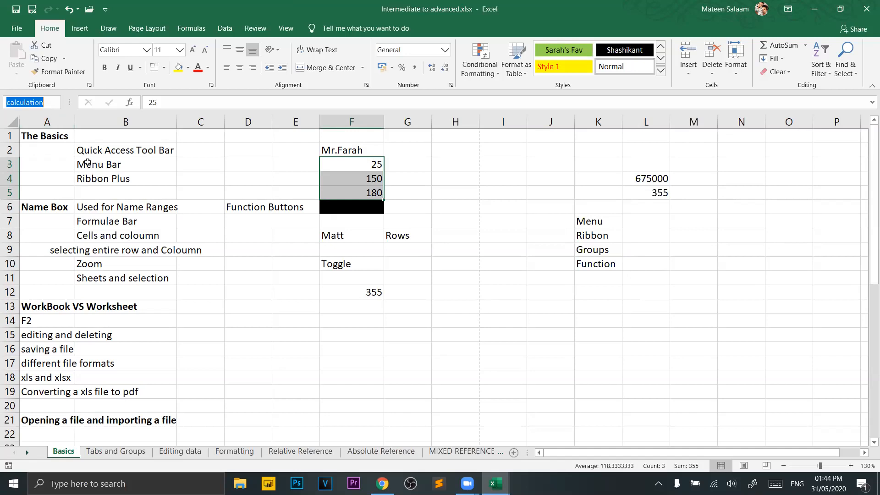
# Select cell B5, place the cursor in the formula bar, and leave it by selecting D13.
pyautogui.click(113, 190)
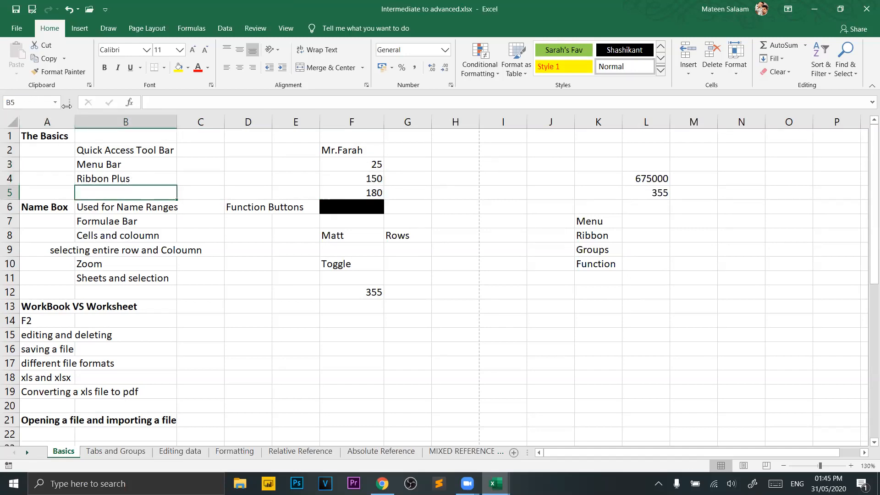
pyautogui.click(222, 105)
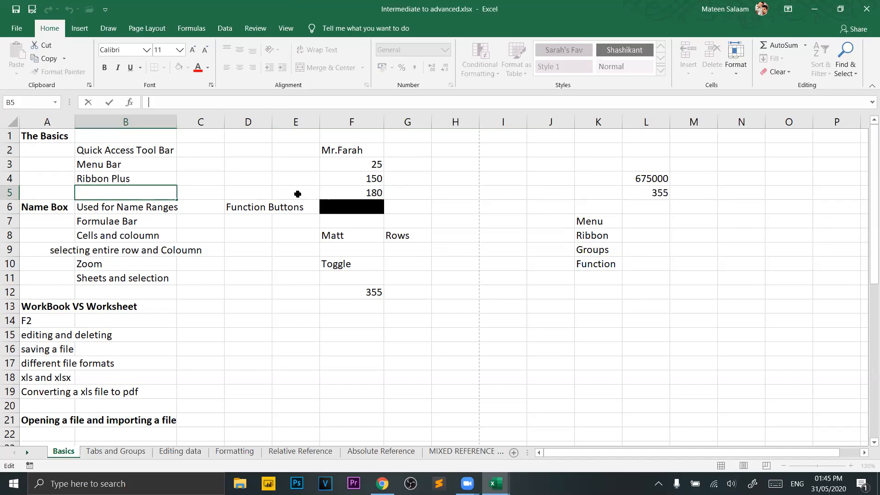
pyautogui.click(261, 302)
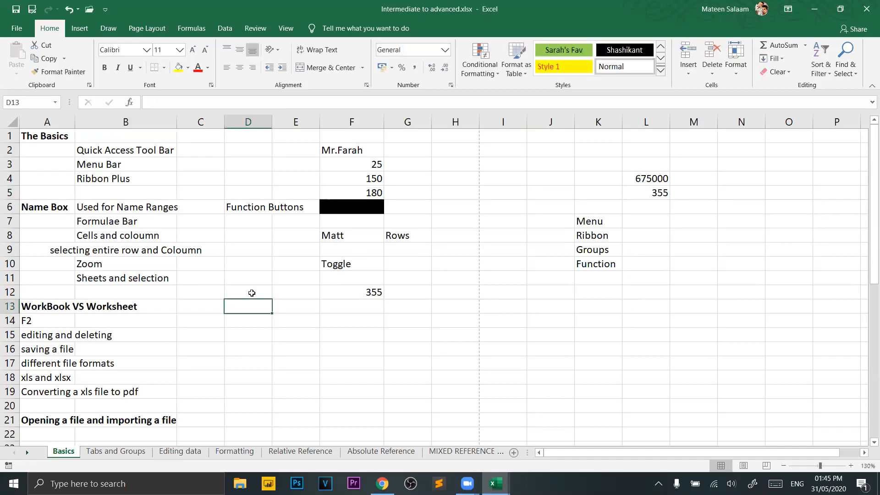
# Place the cursor in the formula bar for empty cell D13, then inspect the SUM formula of cell F12 there.
pyautogui.click(169, 99)
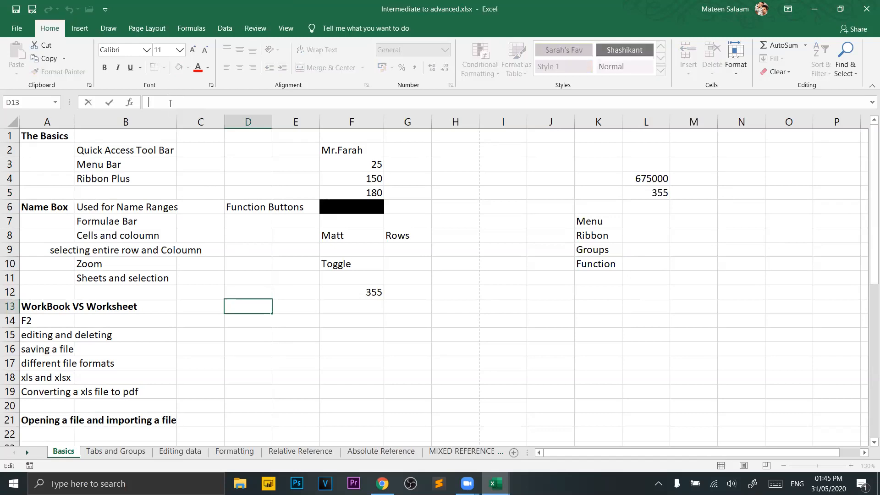
pyautogui.click(367, 293)
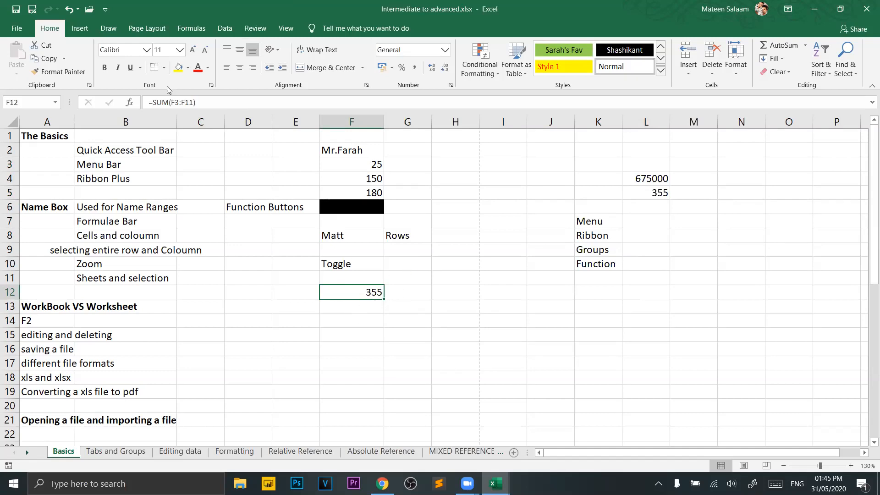
pyautogui.moveTo(197, 102); pyautogui.dragTo(107, 112)
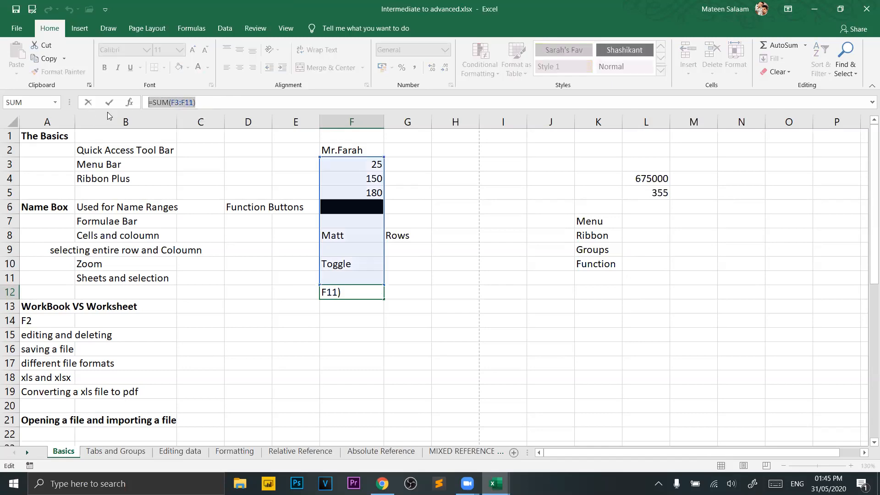
pyautogui.click(202, 102)
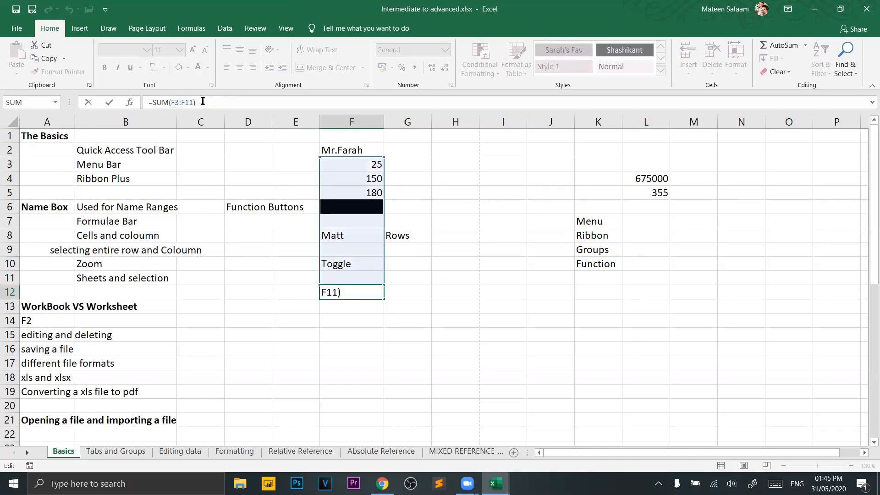
pyautogui.press('Return')
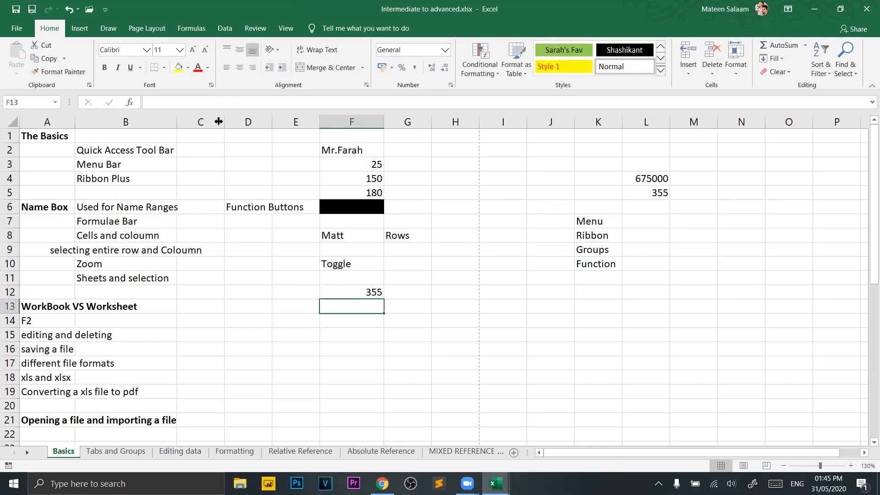
pyautogui.click(345, 287)
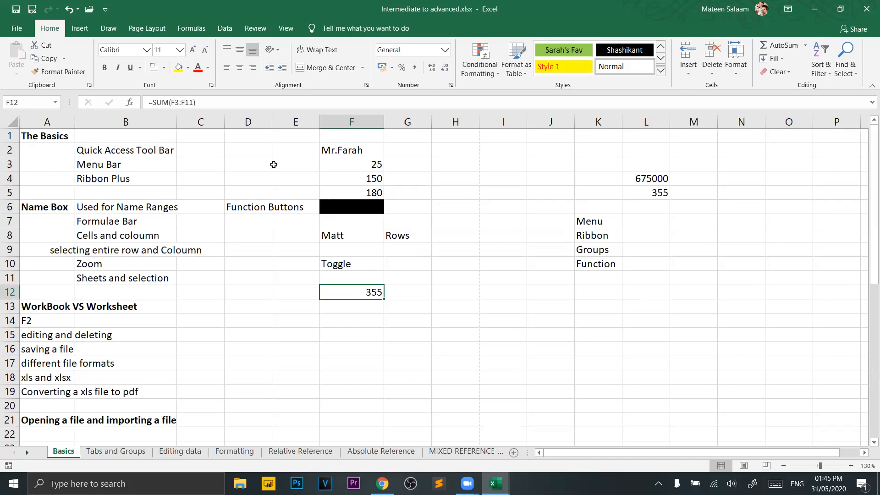
pyautogui.click(199, 101)
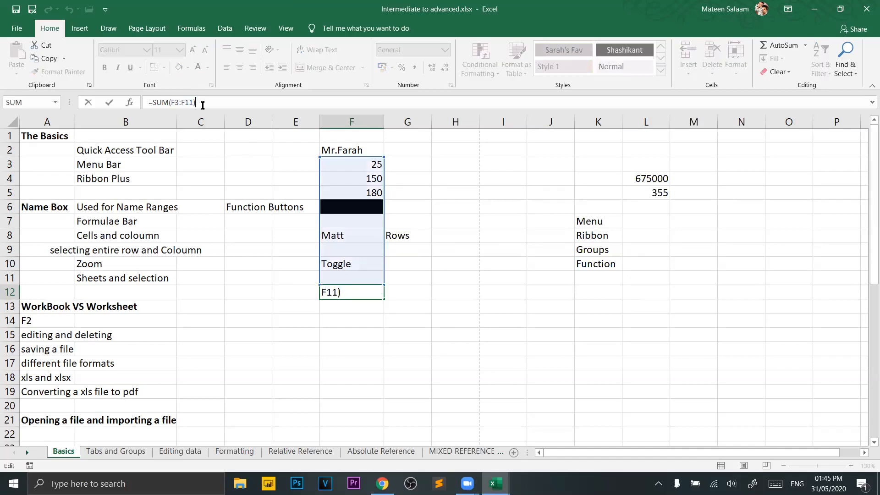
pyautogui.press('Return')
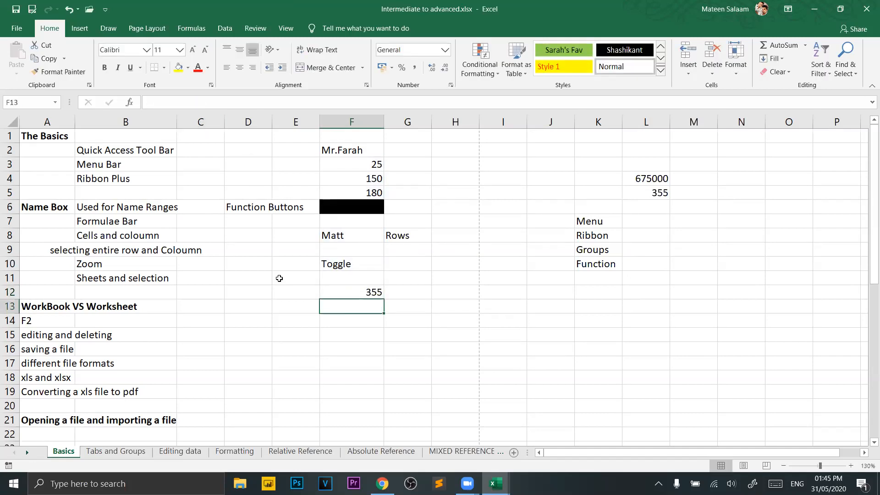
pyautogui.click(359, 295)
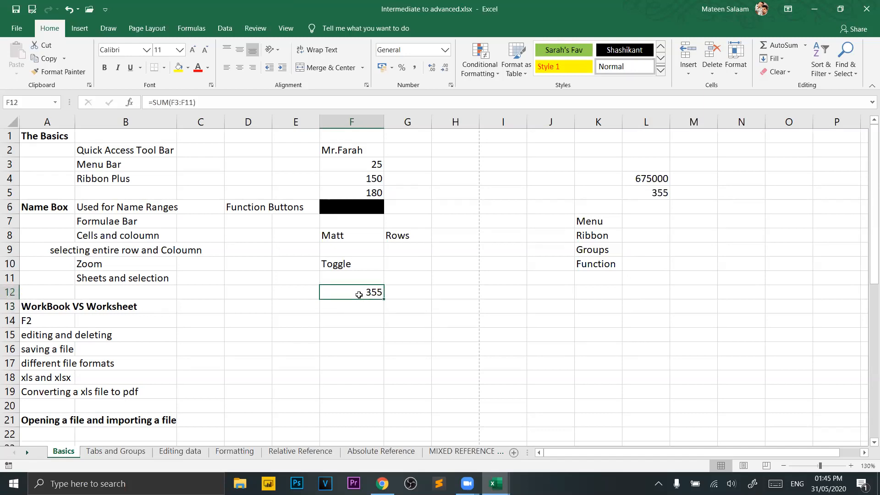
pyautogui.press('Down')
pyautogui.press('Down')
# Enter the text "Ghosts are real" in cell F19 and widen column F so the text fits.
pyautogui.click(321, 392)
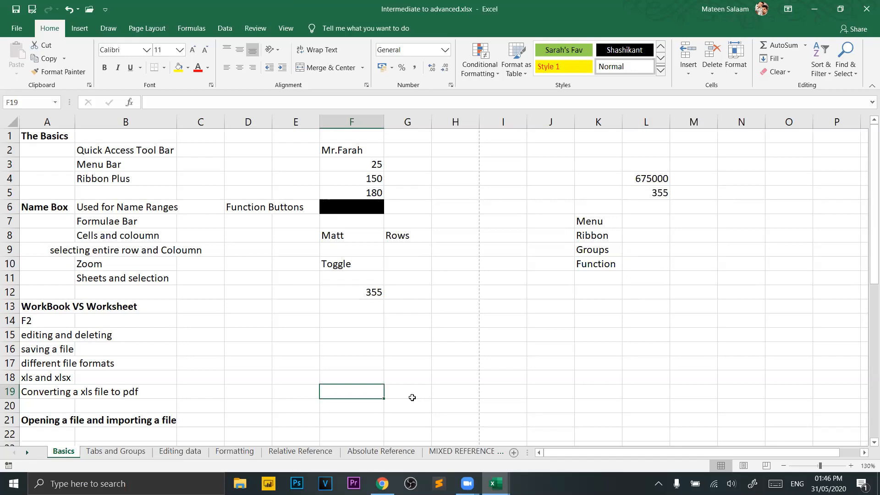
pyautogui.write('Ghosts area')
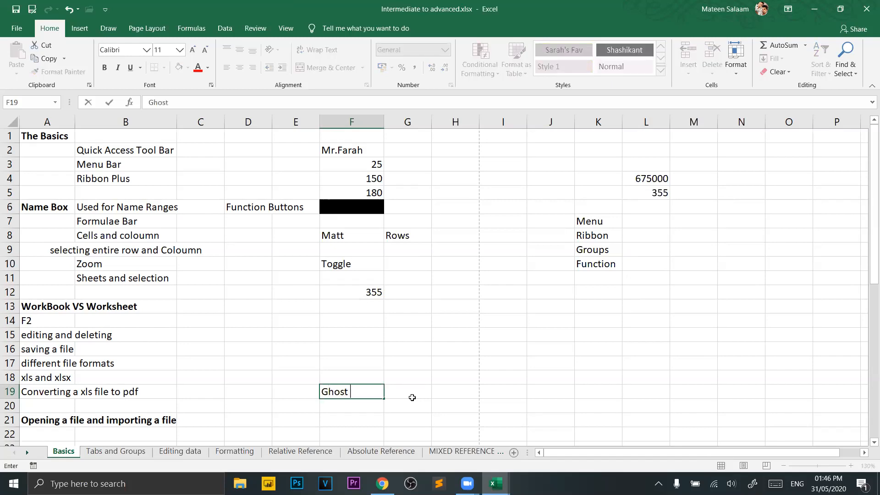
pyautogui.press('BackSpace')
pyautogui.press('BackSpace')
pyautogui.write('real')
pyautogui.press('Return')
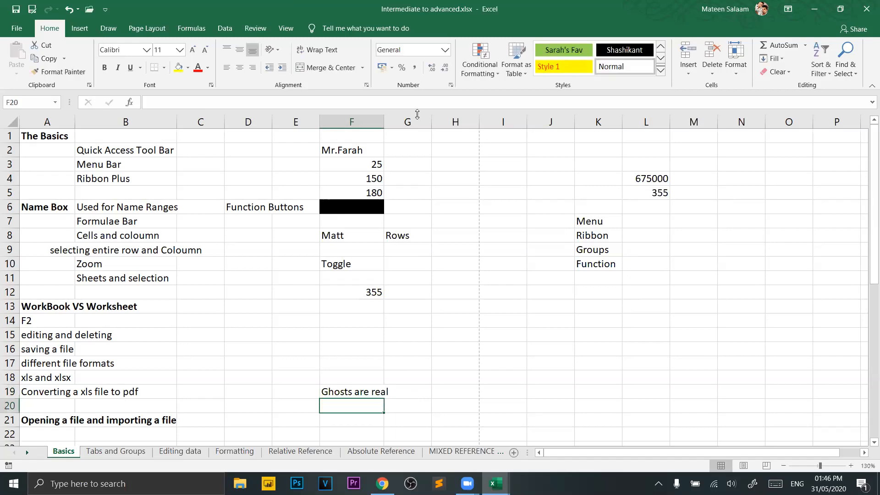
pyautogui.moveTo(384, 122); pyautogui.dragTo(433, 128)
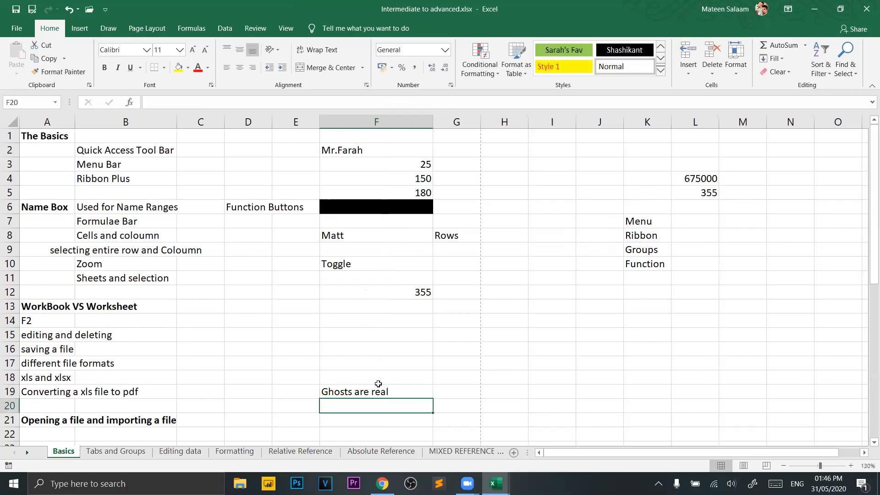
pyautogui.click(391, 394)
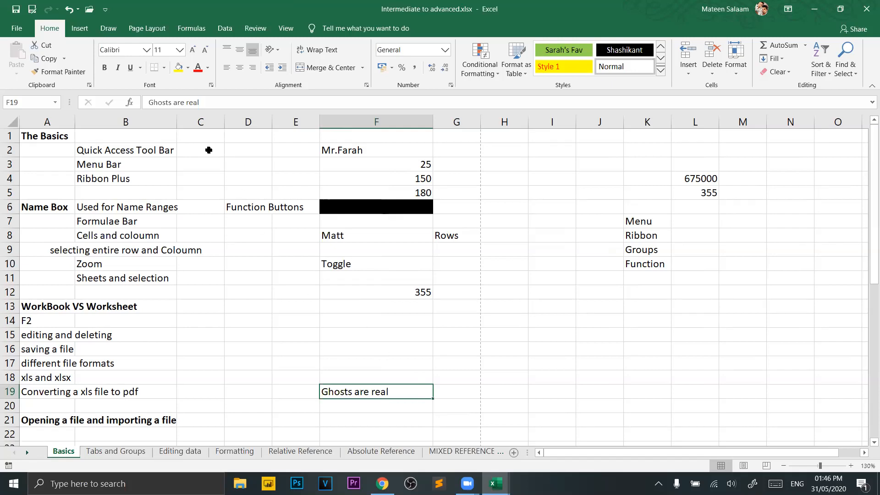
pyautogui.rightClick(390, 392)
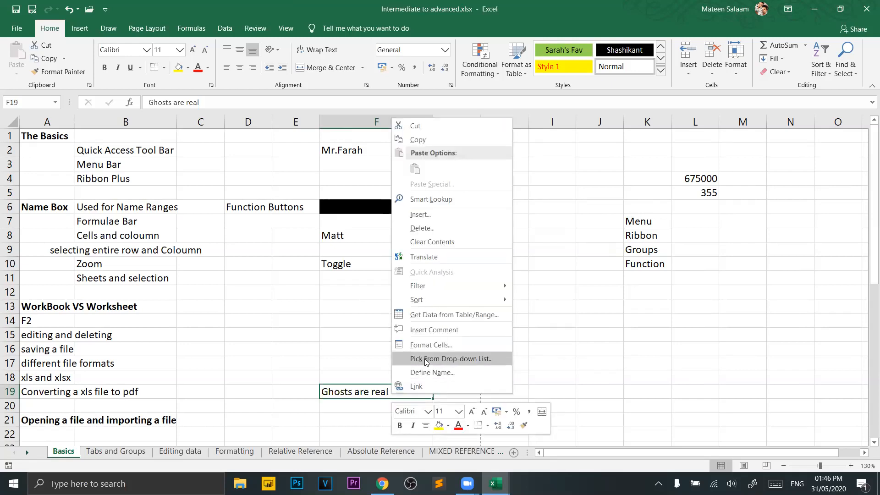
pyautogui.click(441, 348)
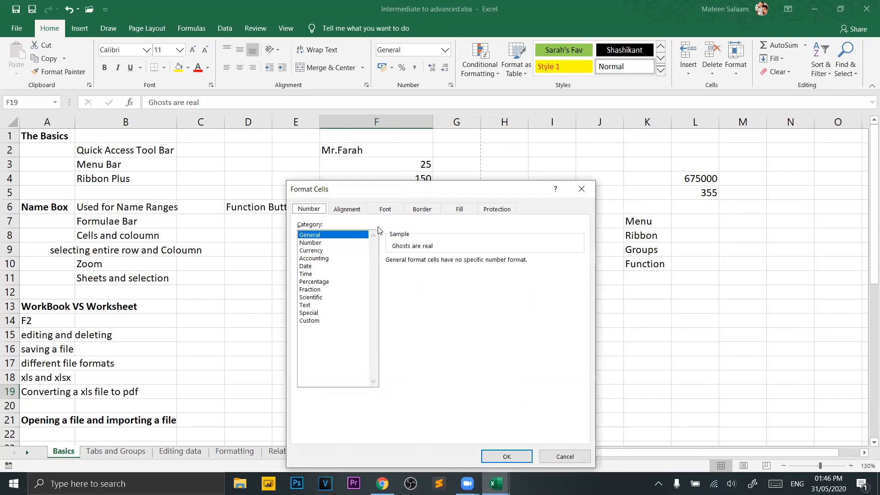
pyautogui.click(571, 458)
# Hide the text displayed in cell F19 by applying the custom number format ;;;.
pyautogui.rightClick(419, 392)
pyautogui.click(475, 345)
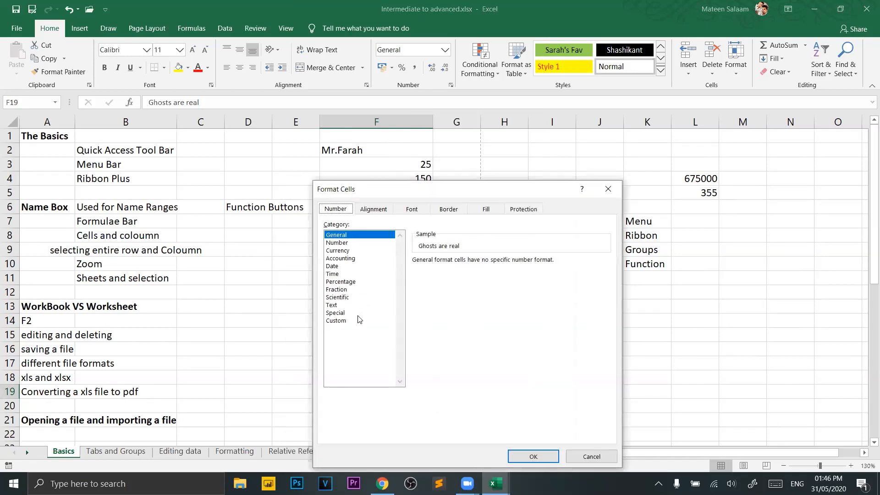
pyautogui.click(362, 320)
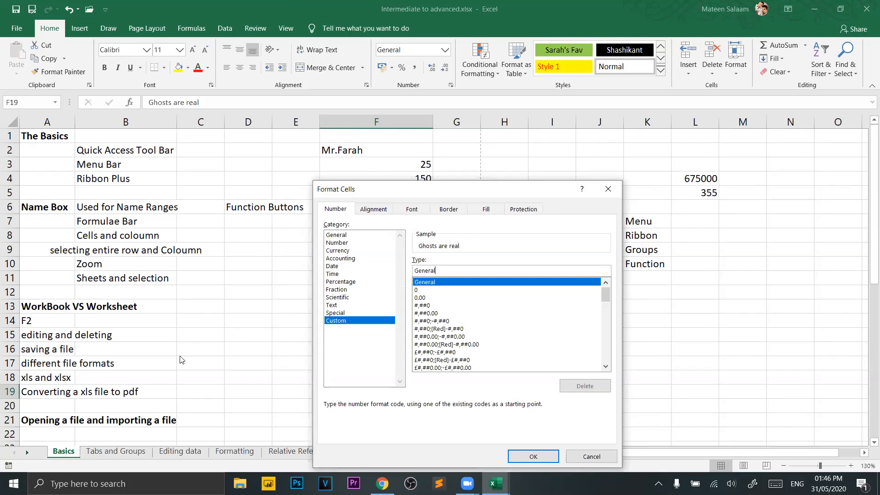
pyautogui.press('BackSpace')
pyautogui.press('BackSpace')
pyautogui.press('BackSpace')
pyautogui.press('BackSpace')
pyautogui.press('BackSpace')
pyautogui.press('BackSpace')
pyautogui.press('BackSpace')
pyautogui.write(';;;')
pyautogui.click(533, 456)
pyautogui.click(585, 376)
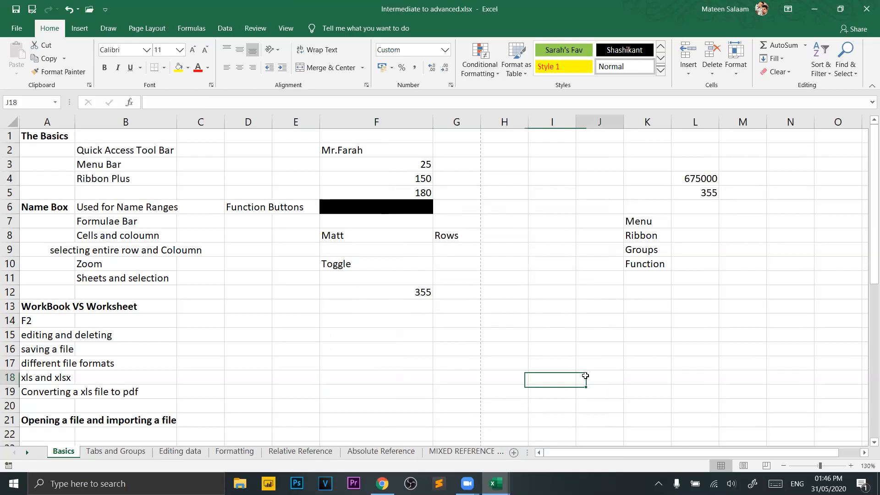
# Move through blank cells G11 and F16 down to F19 and check the formula bar for hidden content.
pyautogui.click(457, 280)
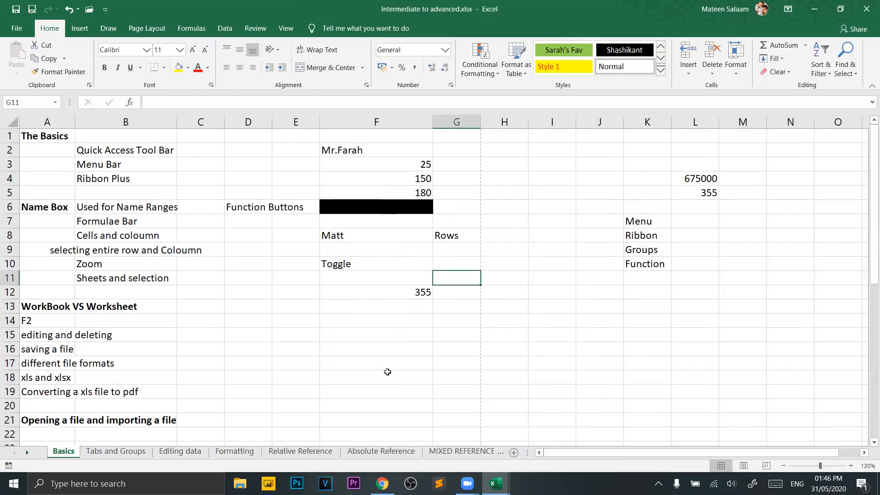
pyautogui.click(379, 349)
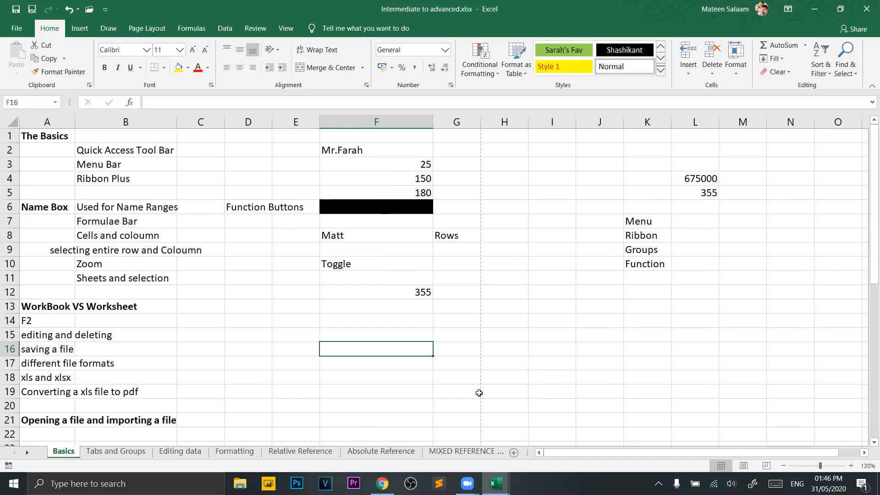
pyautogui.press('Down')
pyautogui.press('Down')
pyautogui.press('Down')
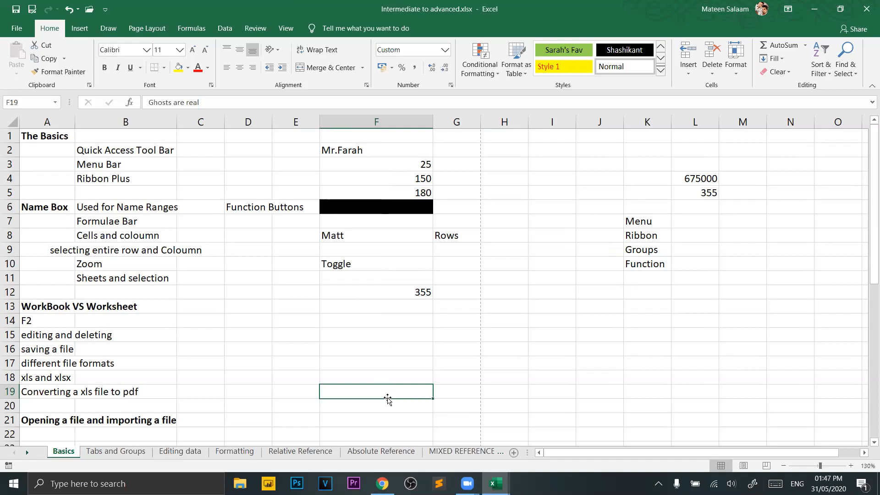
# From cell F16, search the sheet for "ghost" and close the search at the match.
pyautogui.click(403, 348)
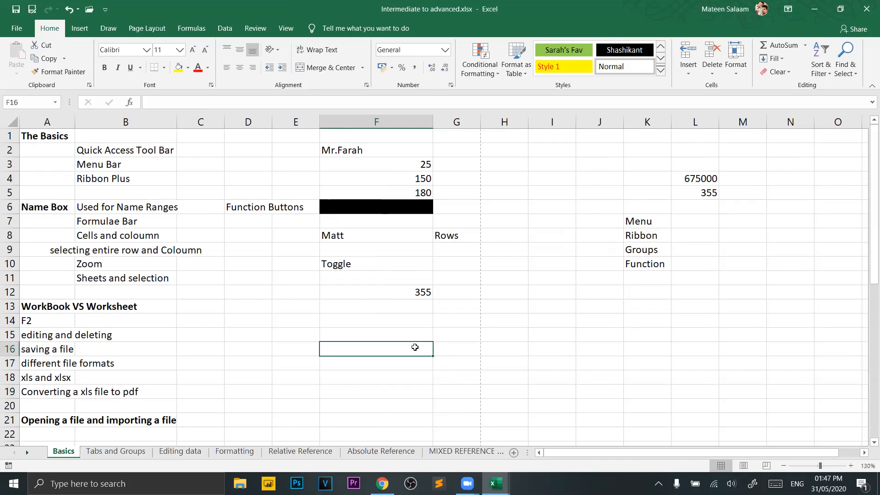
pyautogui.hotkey('ctrl', 'f')
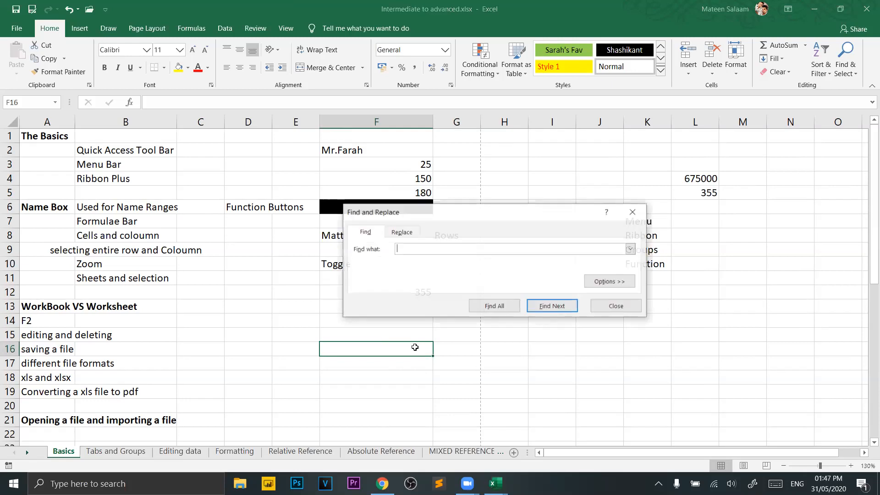
pyautogui.write('ghost')
pyautogui.press('Return')
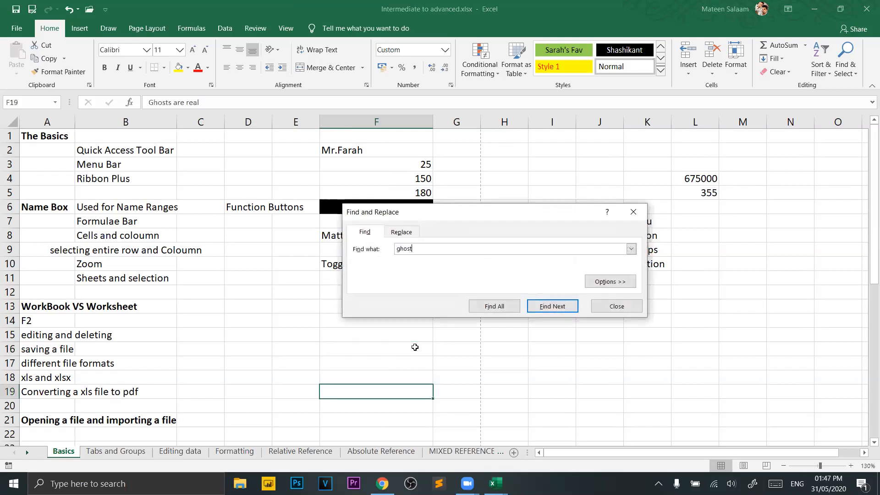
pyautogui.click(620, 306)
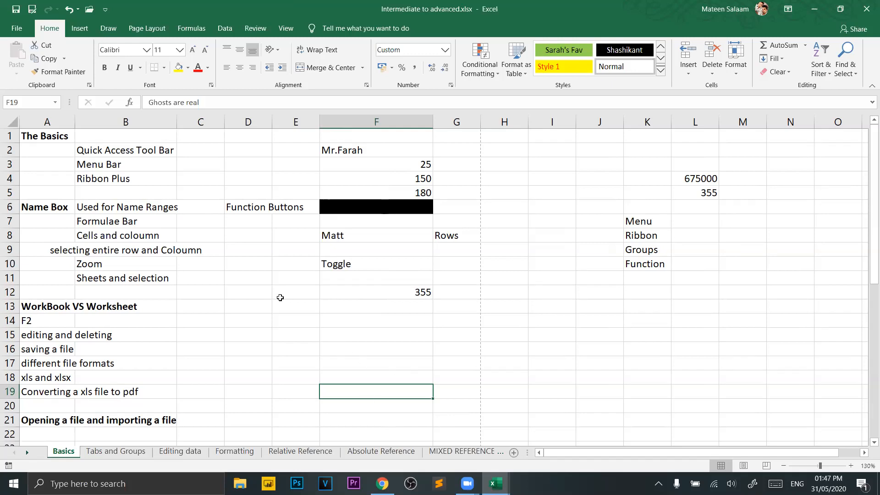
# Place the cursor in the formula bar text of F19, leave the edit, and compare F19 with empty cells nearby.
pyautogui.moveTo(149, 101); pyautogui.dragTo(245, 104)
pyautogui.click(245, 104)
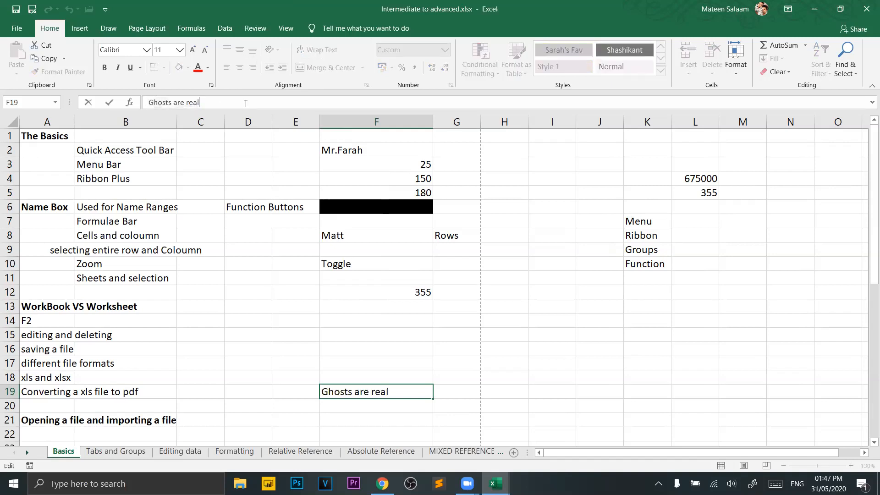
pyautogui.click(492, 284)
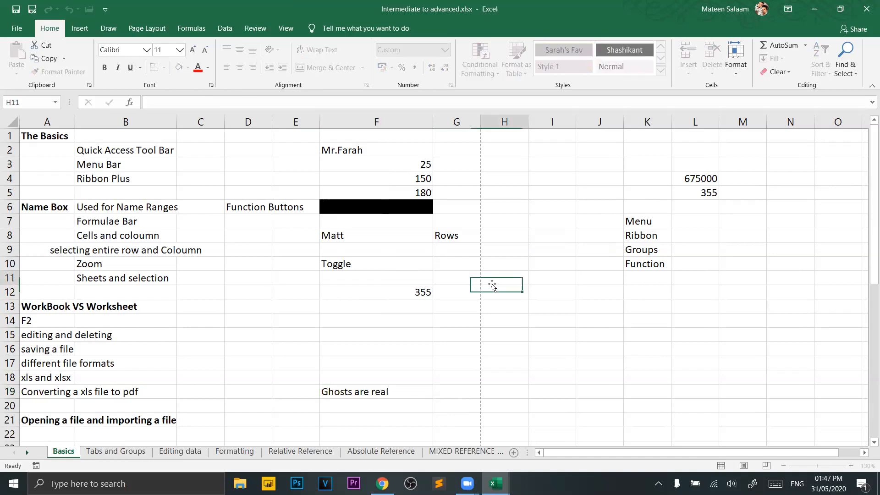
pyautogui.click(369, 388)
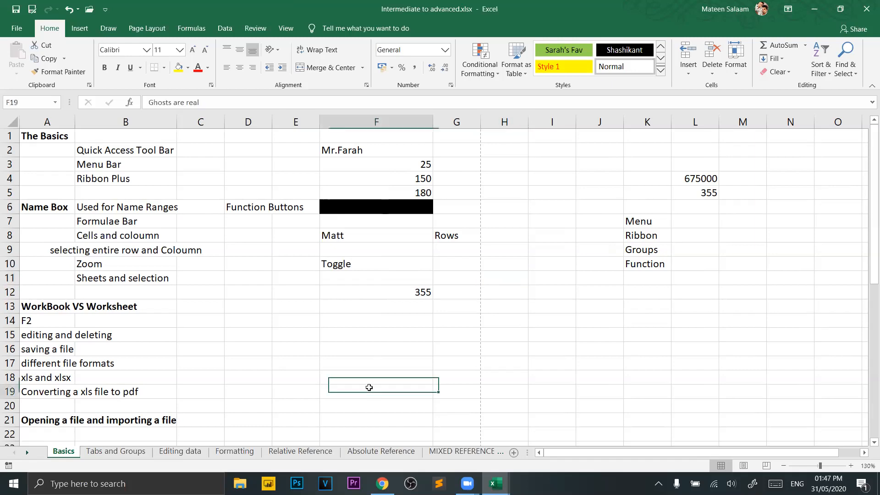
pyautogui.click(569, 329)
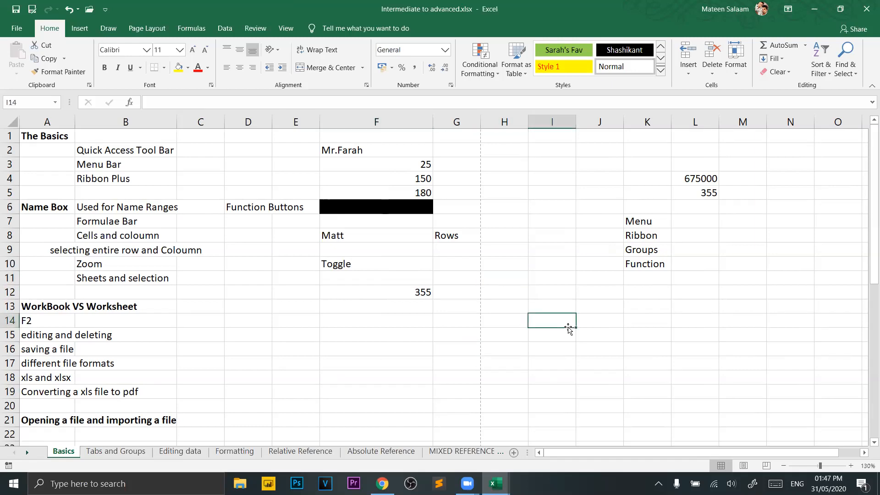
pyautogui.click(362, 400)
pyautogui.click(365, 393)
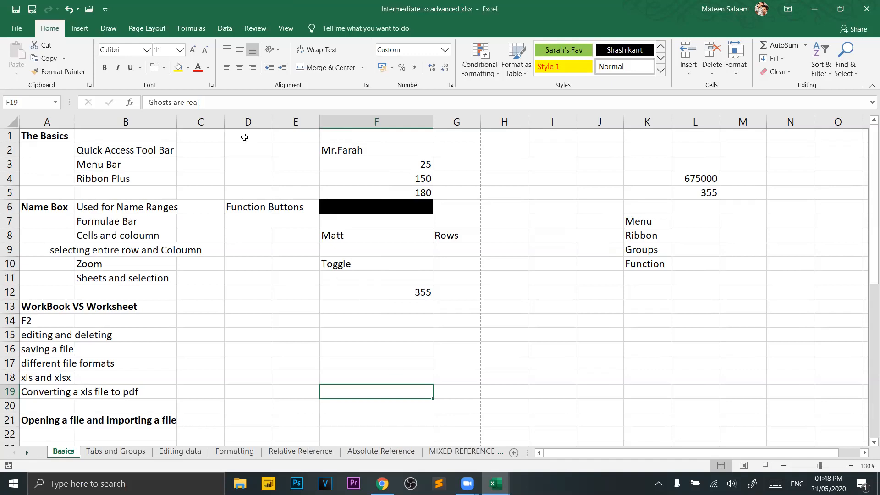
pyautogui.click(395, 372)
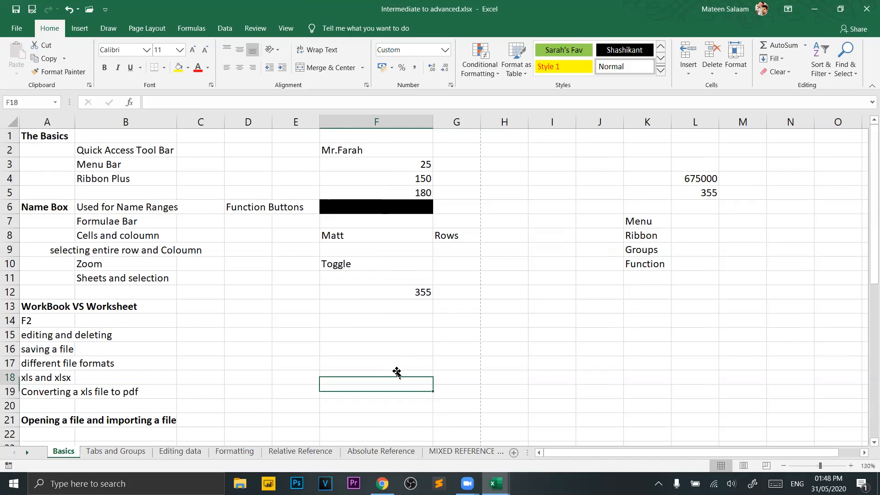
pyautogui.click(373, 403)
pyautogui.click(389, 389)
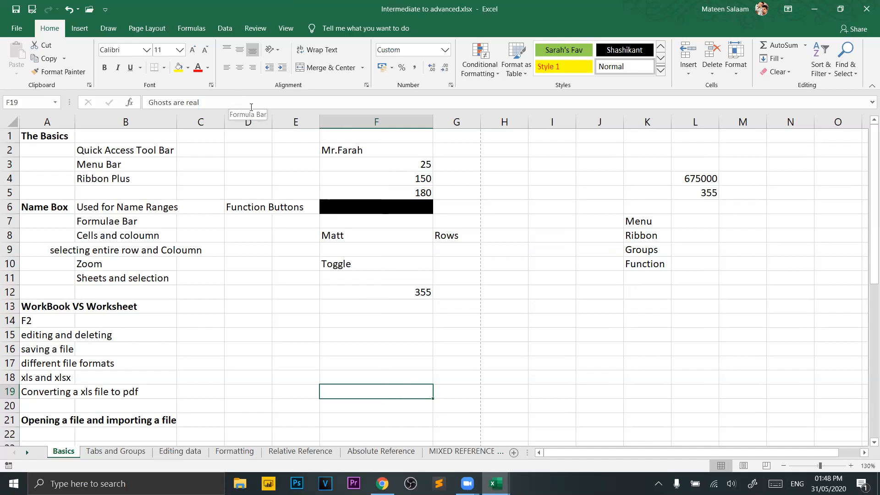
# Apply the General number format to cell F19 and select I16.
pyautogui.rightClick(371, 385)
pyautogui.click(421, 341)
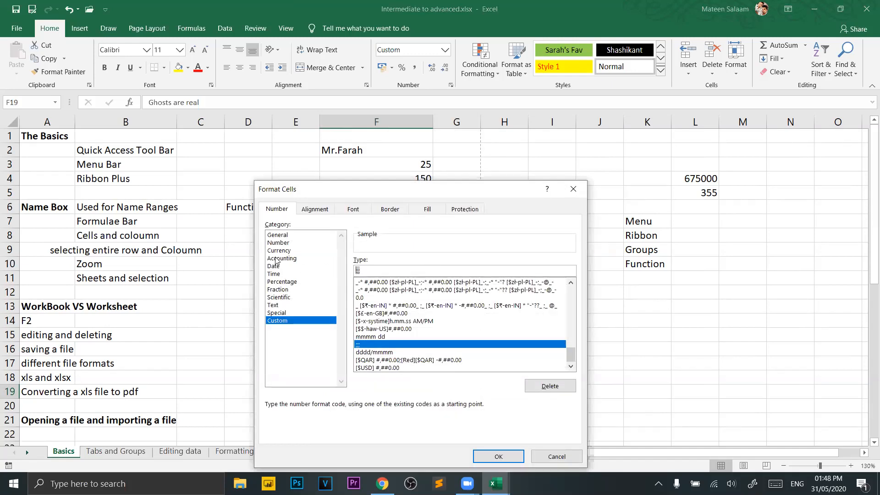
pyautogui.write('General')
pyautogui.press('Return')
pyautogui.click(566, 346)
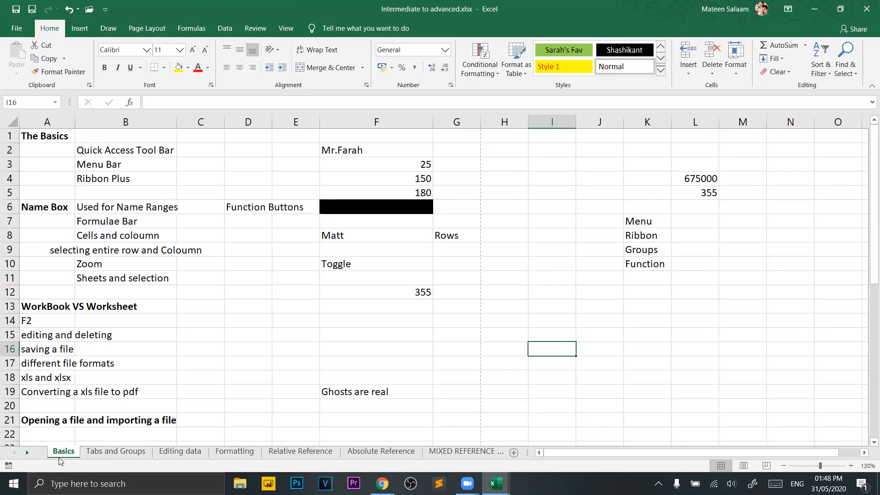
# Visit the Tabs and Groups, Editing data and Formatting sheets, and return to the Basics sheet.
pyautogui.click(116, 452)
pyautogui.click(195, 452)
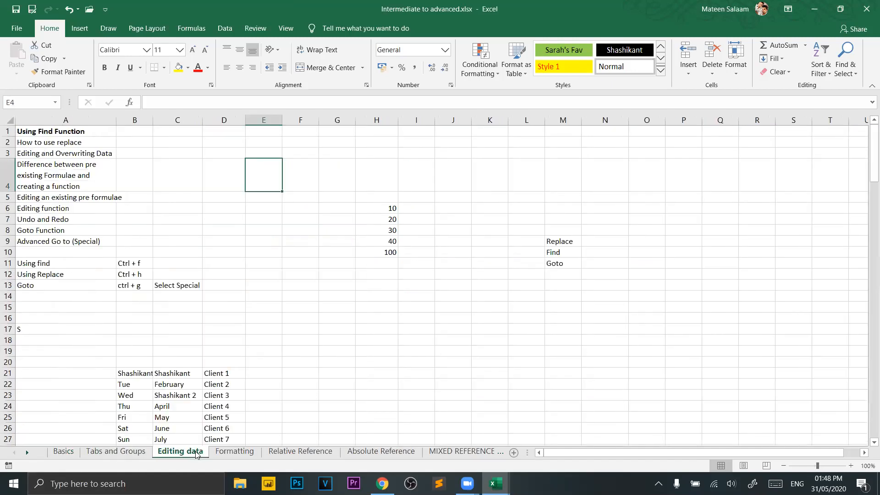
pyautogui.click(235, 452)
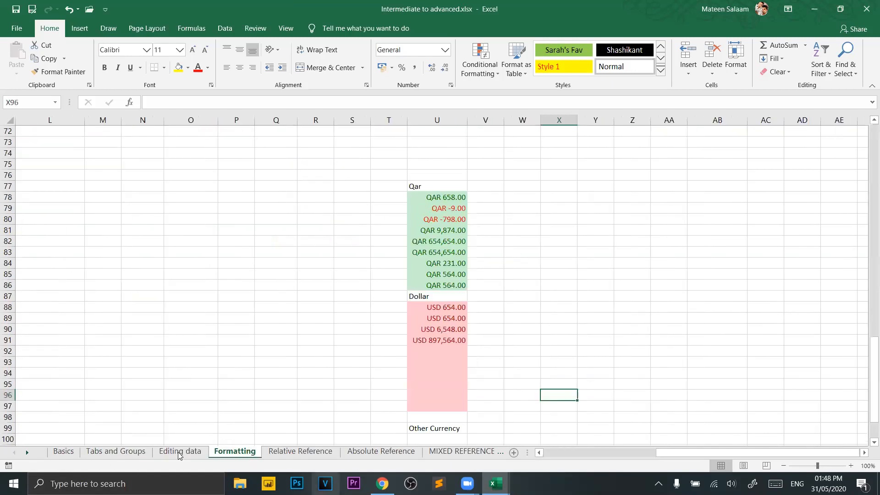
pyautogui.click(64, 452)
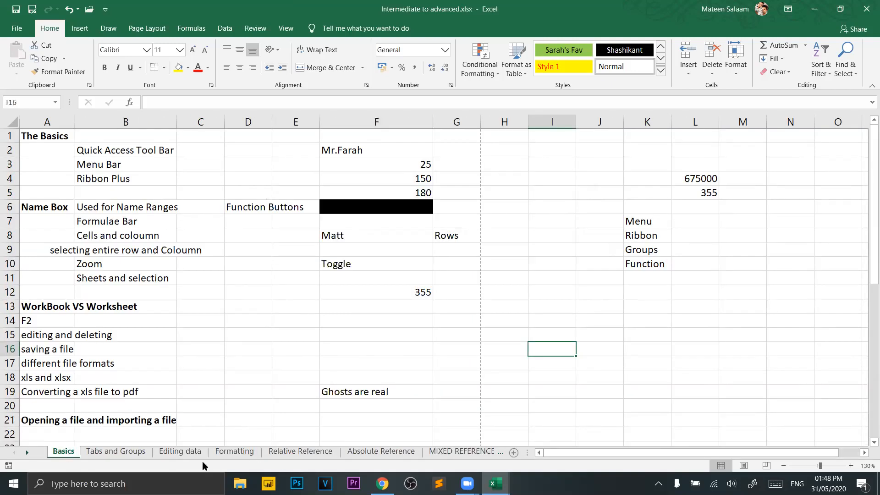
# Scroll the sheet tabs forward and back, and bring up the list of all sheets and dismiss it.
pyautogui.click(27, 454)
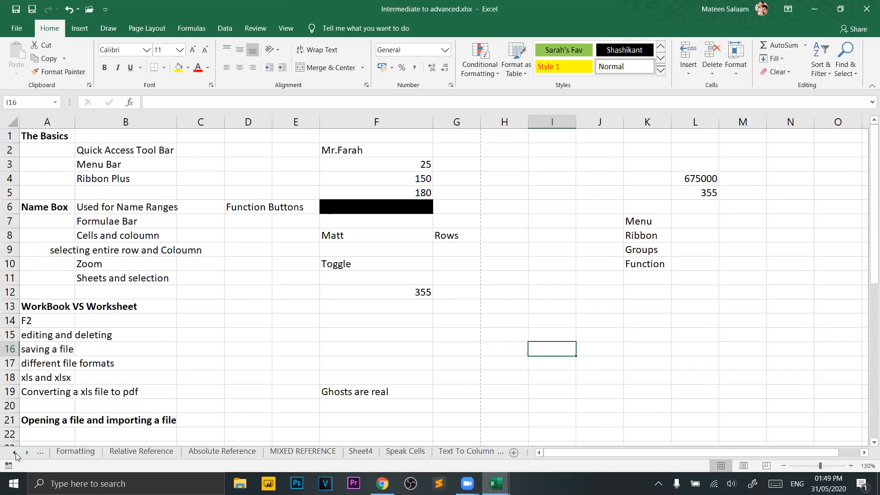
pyautogui.click(15, 453)
pyautogui.click(15, 453)
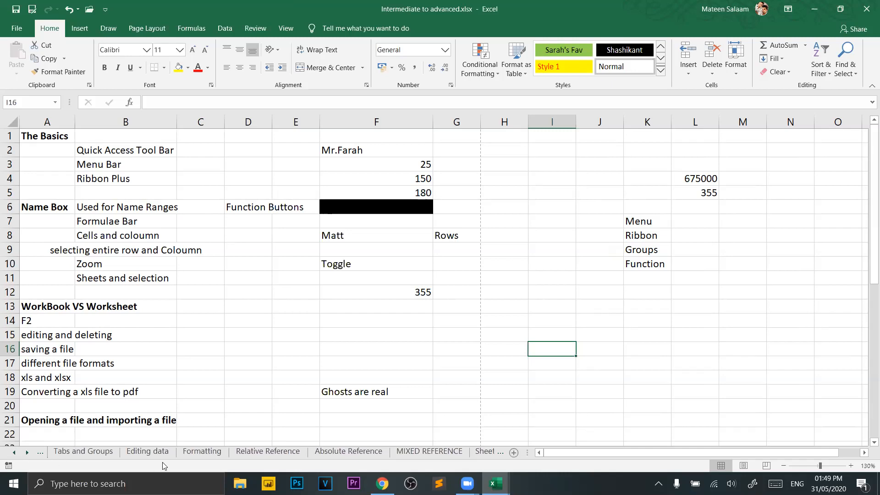
pyautogui.rightClick(25, 452)
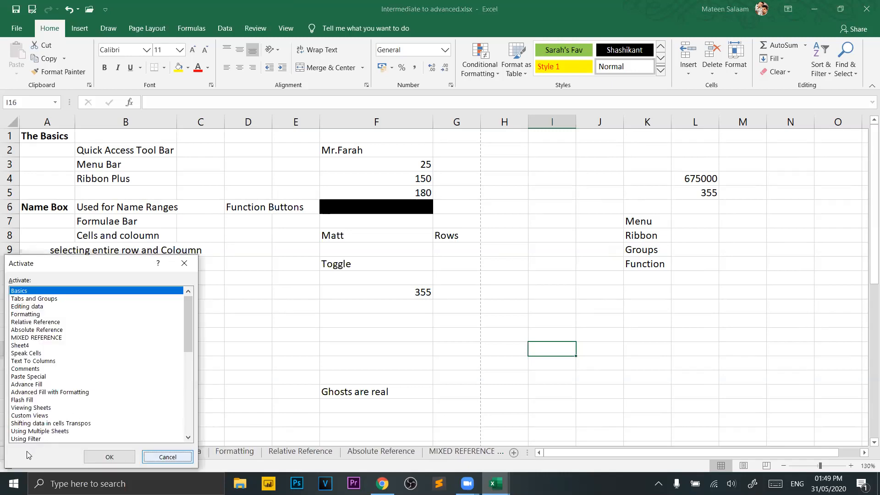
pyautogui.press('Escape')
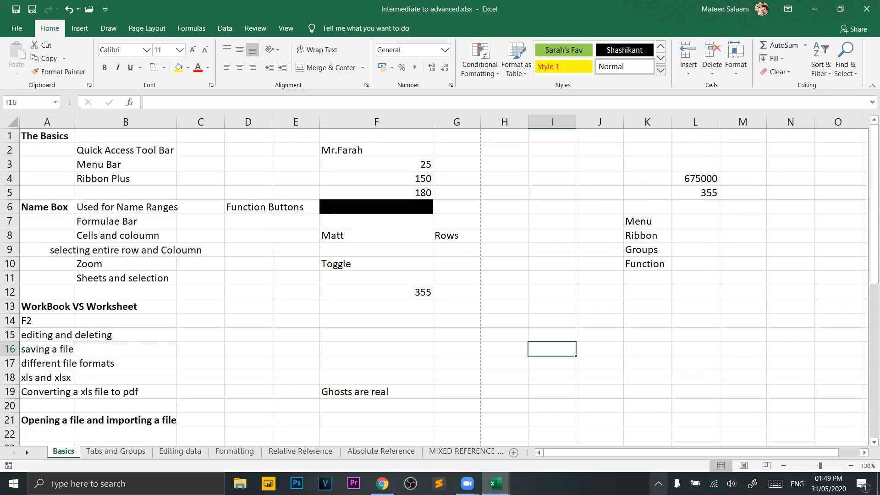
# Check the Wi-Fi connection and load speedtest.net in a new incognito Chrome window.
pyautogui.click(714, 484)
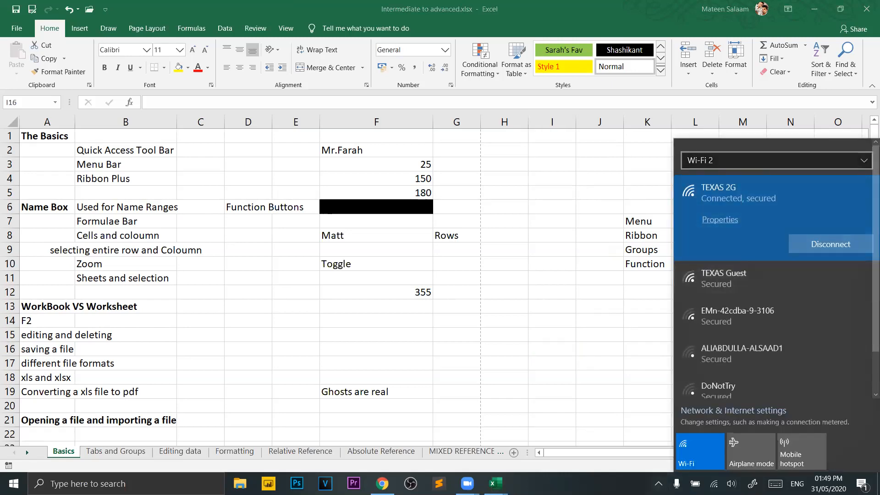
pyautogui.click(714, 483)
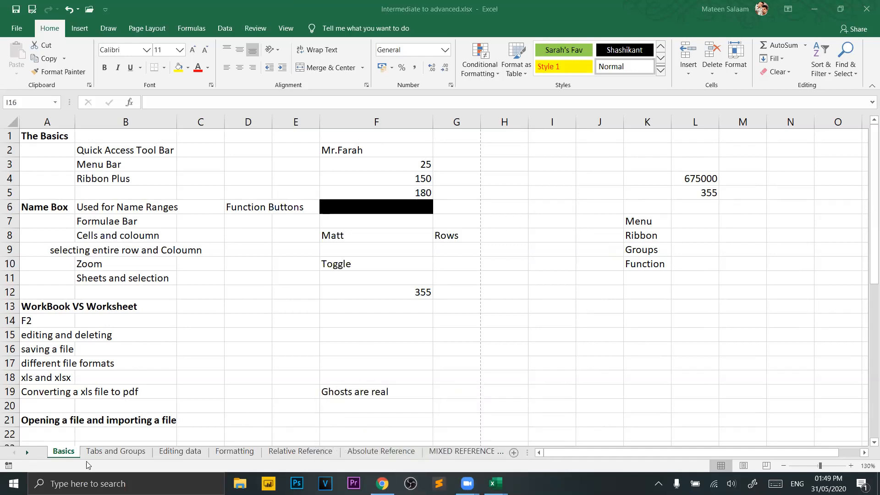
pyautogui.rightClick(382, 483)
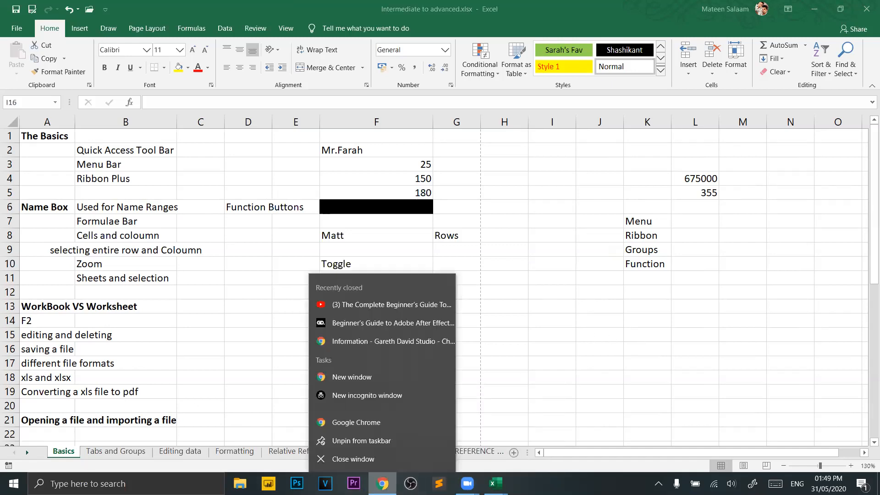
pyautogui.click(425, 394)
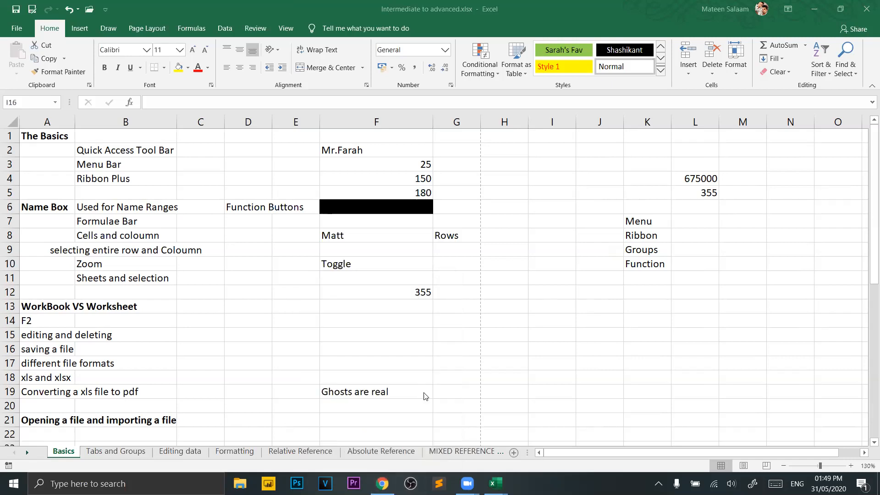
pyautogui.write('sp')
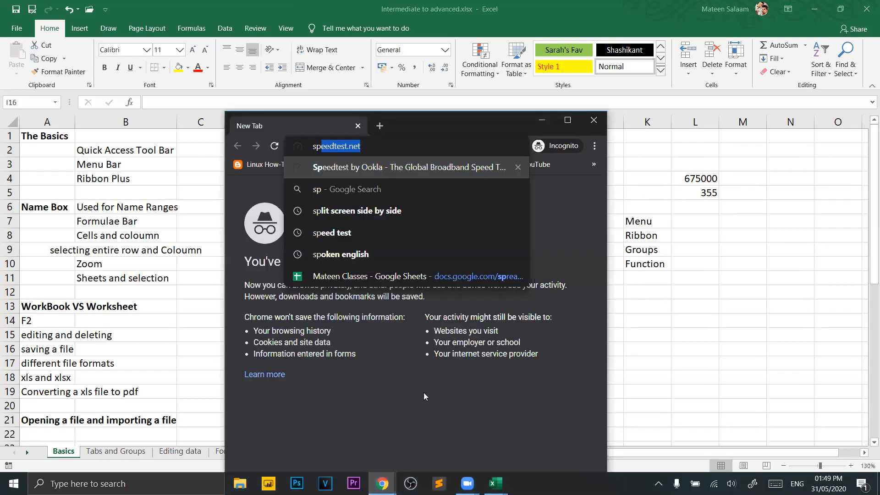
pyautogui.press('Return')
pyautogui.moveTo(466, 127); pyautogui.dragTo(461, 98)
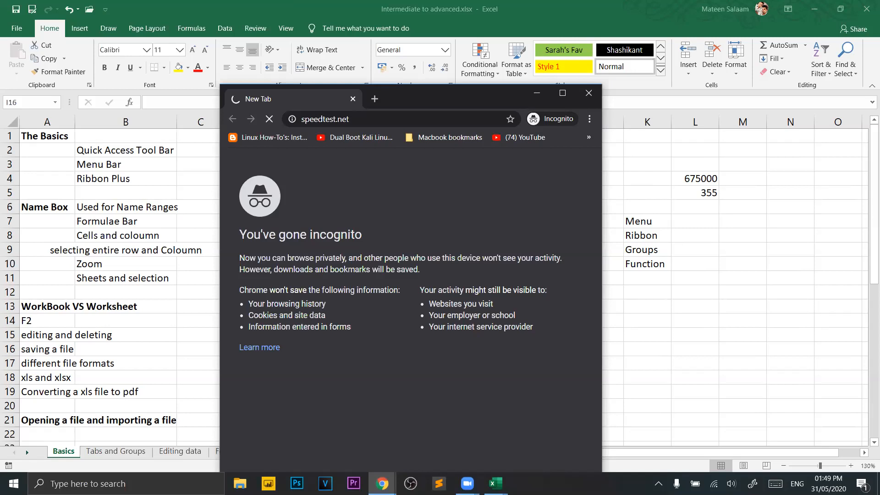
# Recheck the Wi-Fi connection while the speed test site loads, and close the incognito window to return to Excel.
pyautogui.click(713, 483)
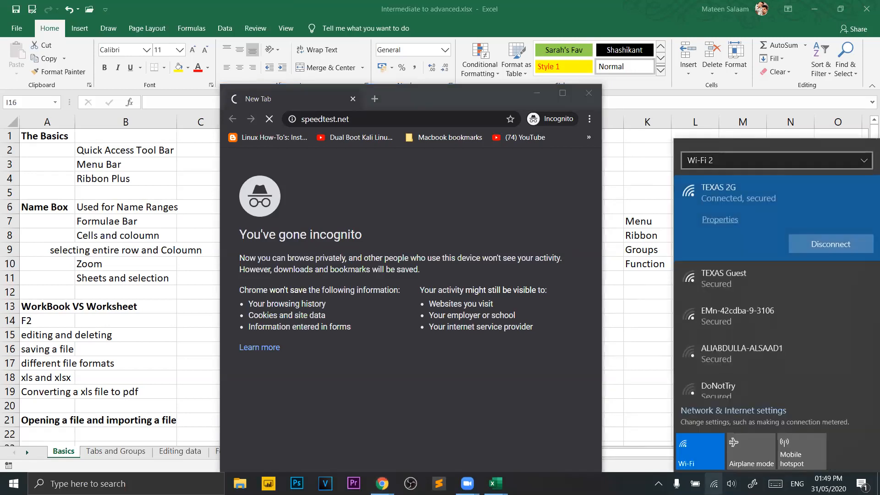
pyautogui.click(714, 483)
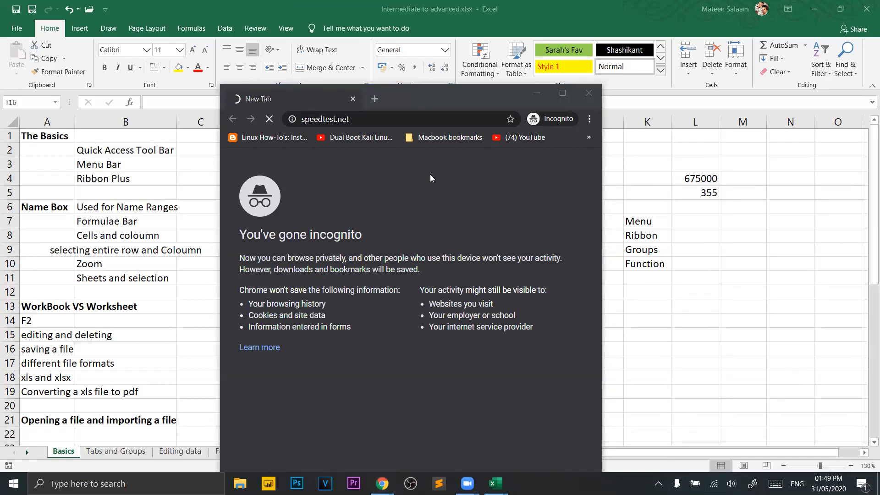
pyautogui.click(433, 97)
pyautogui.moveTo(432, 92); pyautogui.dragTo(429, 56)
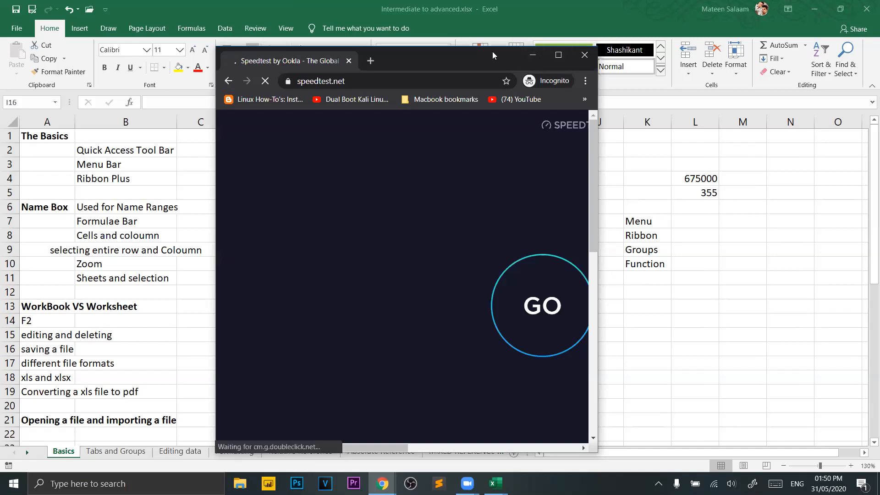
pyautogui.click(585, 55)
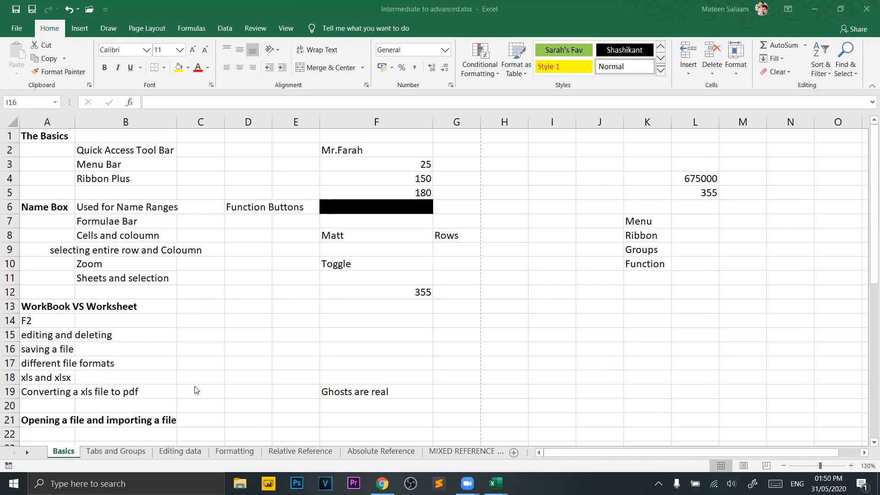
# Look through the workbook's full sheet list in the Activate dialog and close it without switching sheets.
pyautogui.click(26, 454)
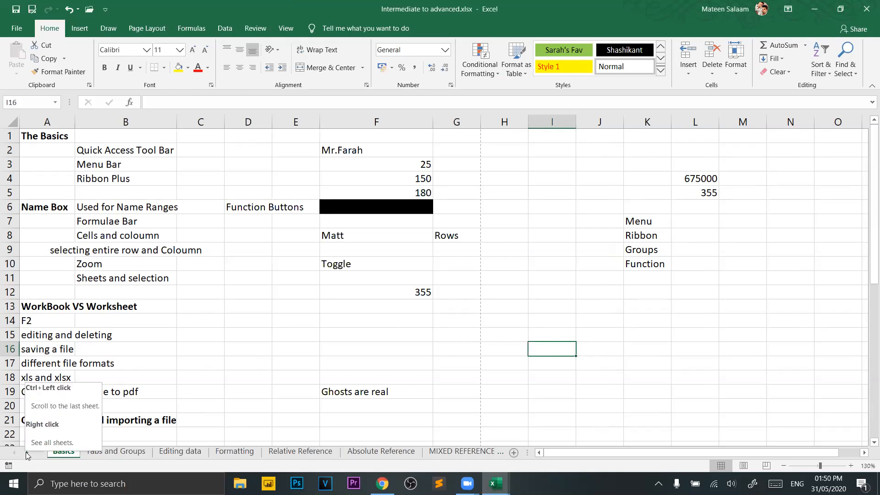
pyautogui.rightClick(25, 452)
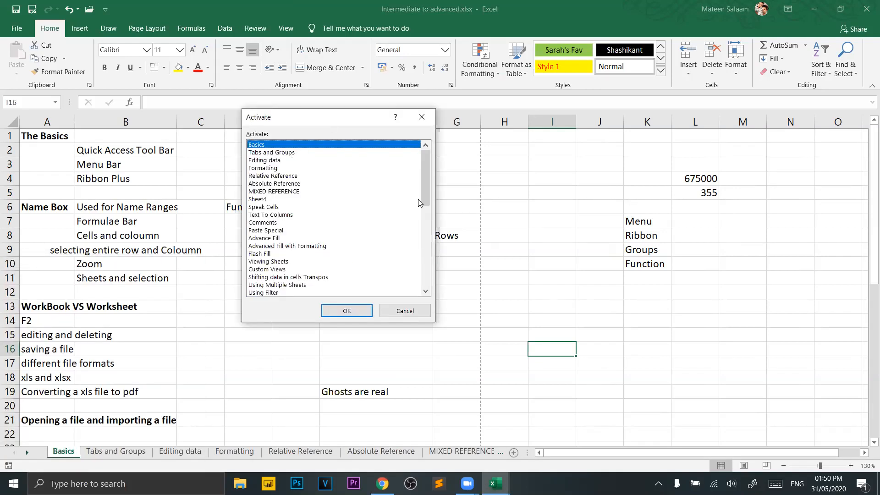
pyautogui.moveTo(425, 175); pyautogui.dragTo(430, 153)
pyautogui.click(422, 117)
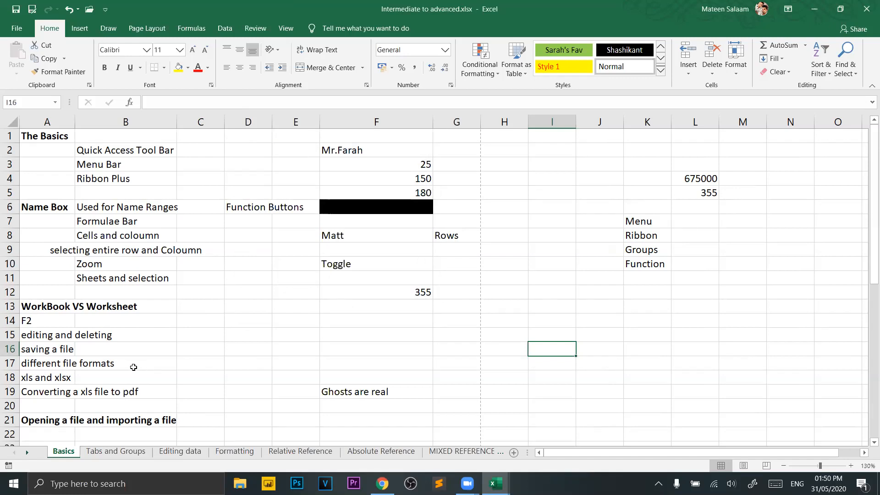
# Use the Activate sheet list to go to the Editing data sheet and from there to Speak Cells.
pyautogui.rightClick(28, 450)
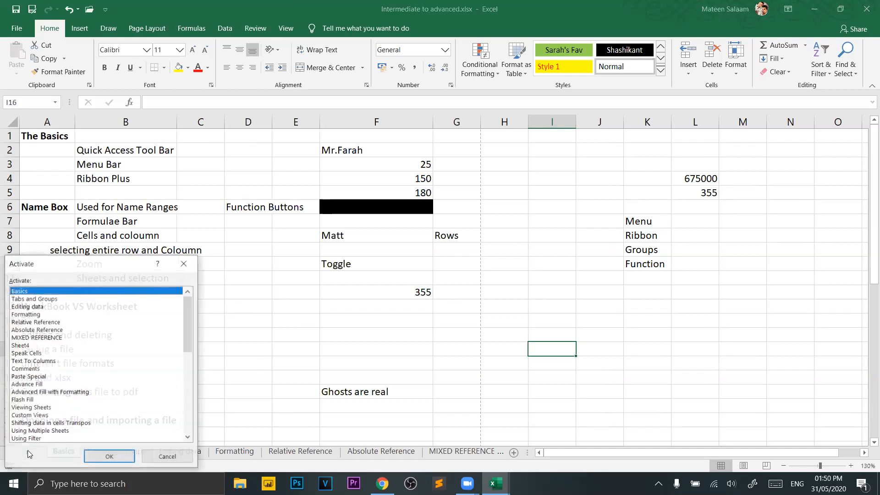
pyautogui.moveTo(58, 263); pyautogui.dragTo(250, 131)
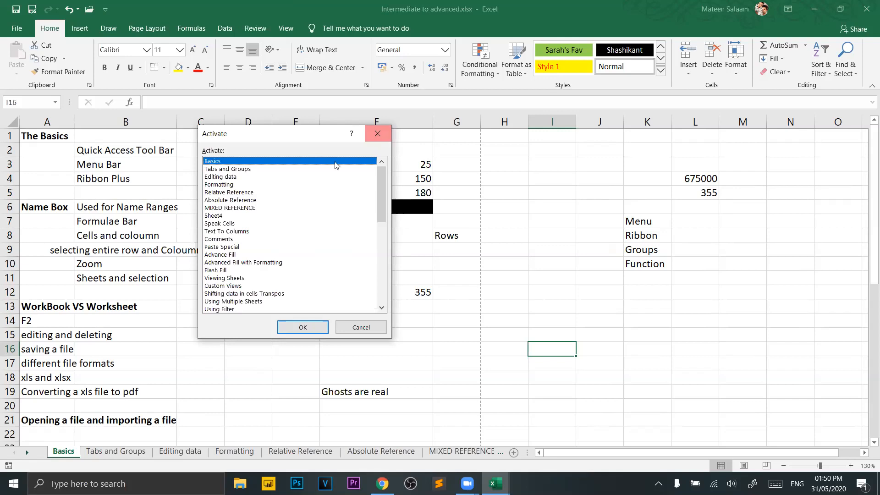
pyautogui.scroll(-2, 266, 227)
pyautogui.scroll(2, 267, 229)
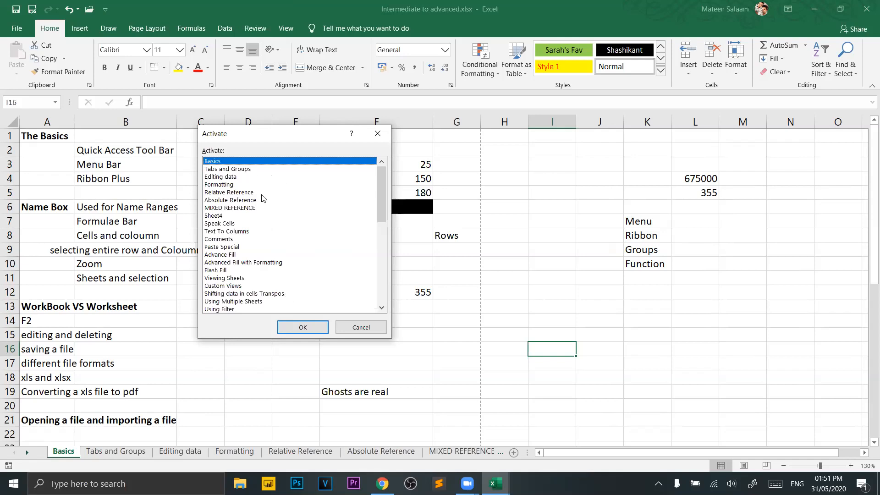
pyautogui.doubleClick(221, 177)
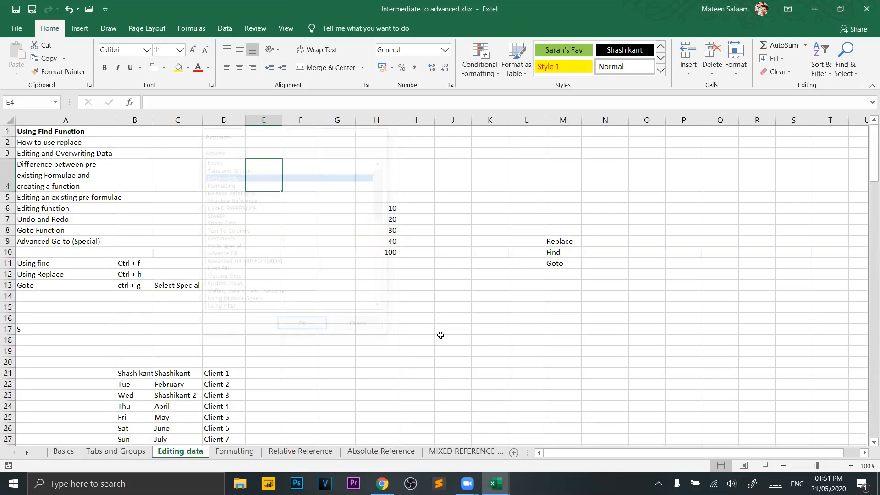
pyautogui.rightClick(33, 456)
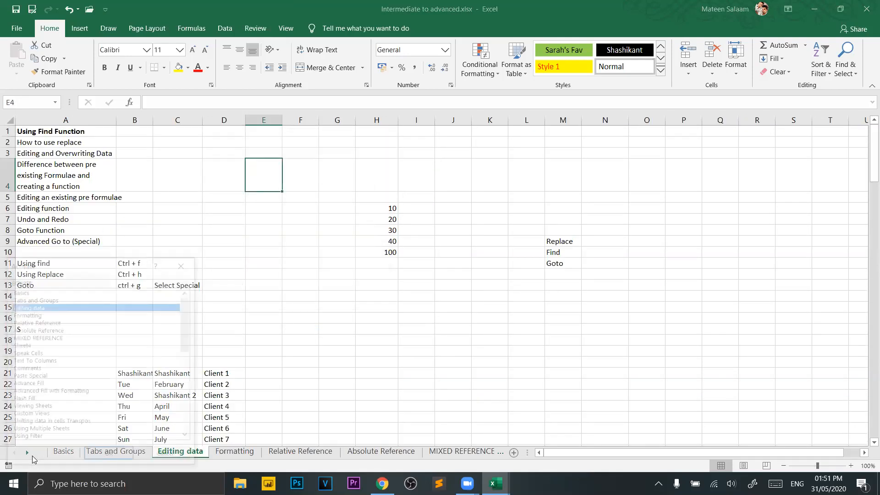
pyautogui.doubleClick(121, 353)
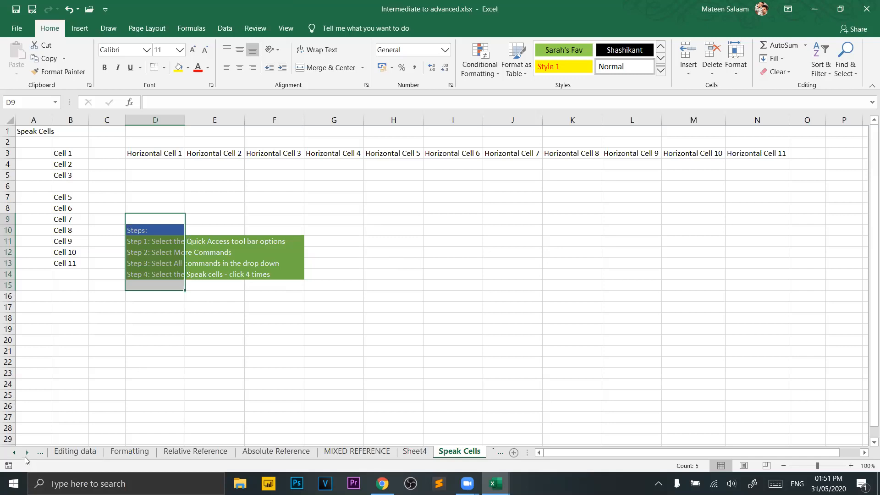
# Go to the Chart2 sheet at the end of the Activate sheet list.
pyautogui.rightClick(26, 456)
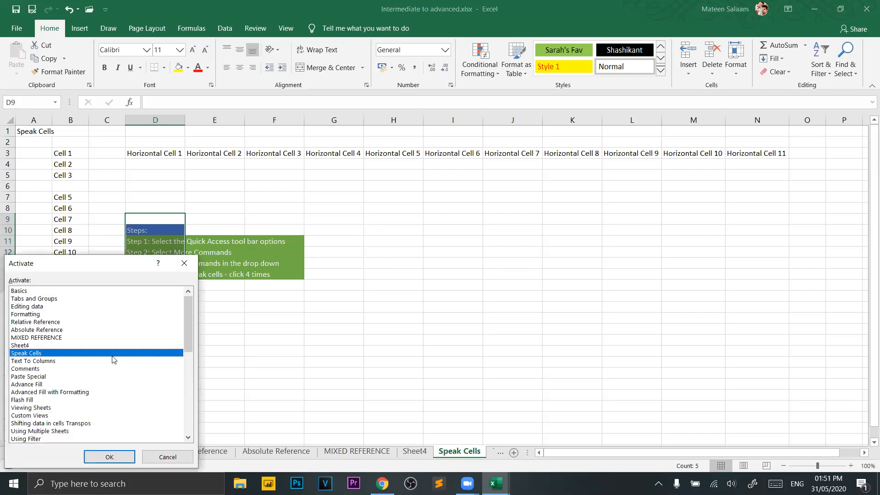
pyautogui.scroll(-3, 156, 333)
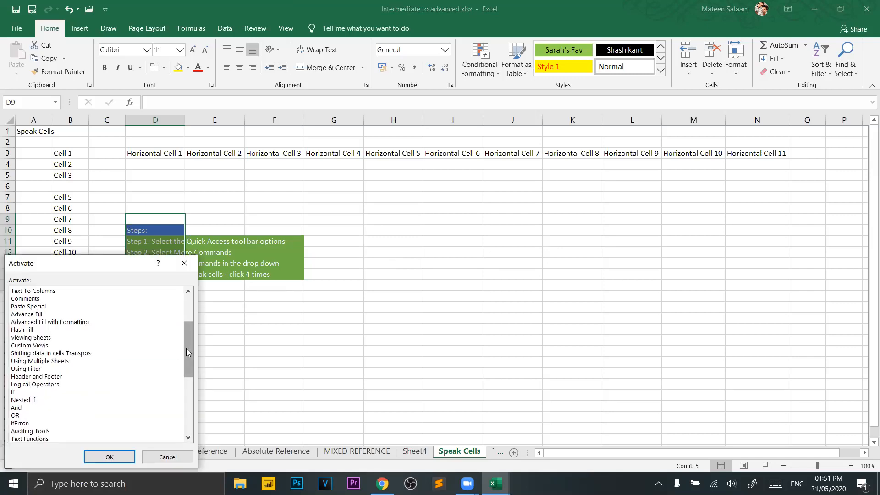
pyautogui.moveTo(186, 349); pyautogui.dragTo(187, 404)
pyautogui.click(40, 439)
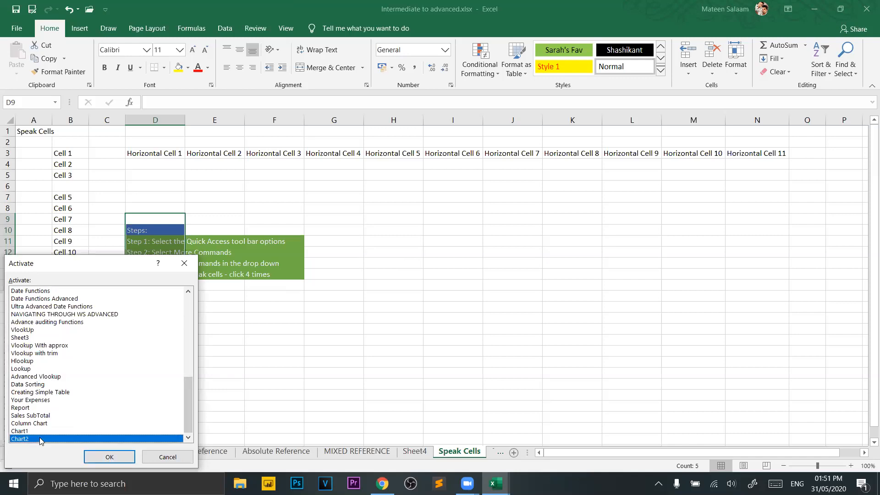
pyautogui.doubleClick(40, 439)
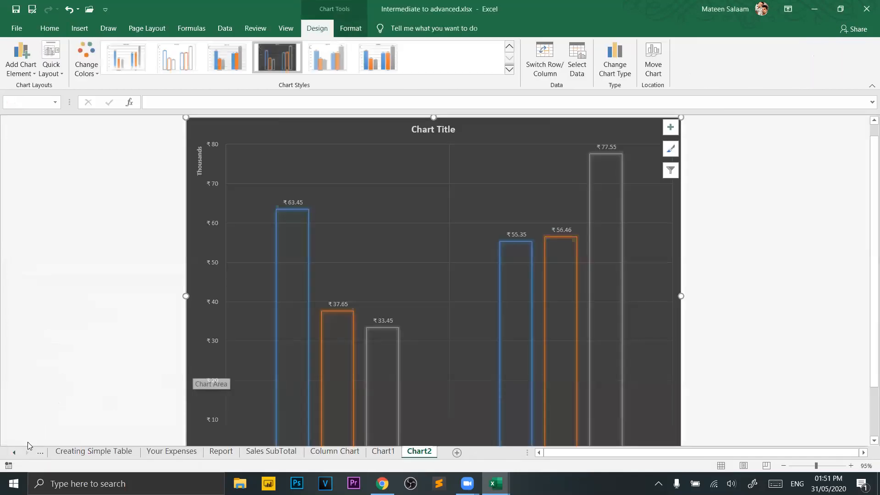
# Activate the Tabs and Groups sheet from the full sheet list, and return to the Basics sheet.
pyautogui.rightClick(24, 456)
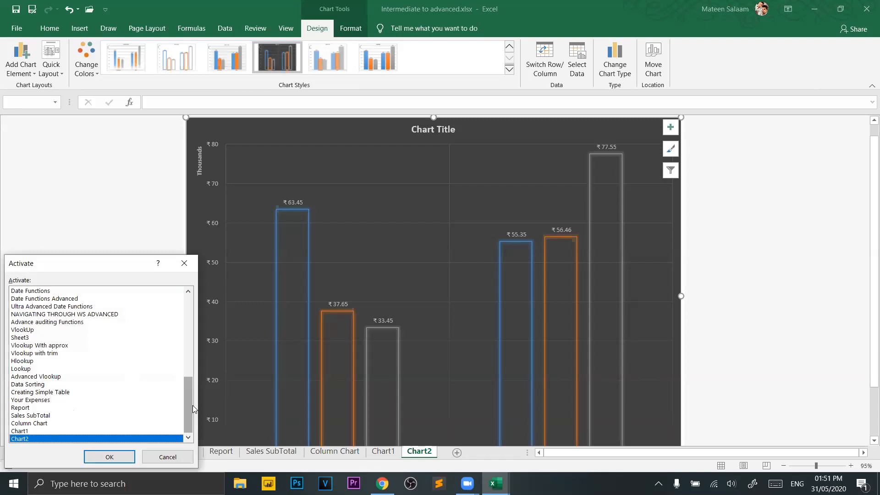
pyautogui.moveTo(190, 389); pyautogui.dragTo(190, 288)
pyautogui.doubleClick(63, 299)
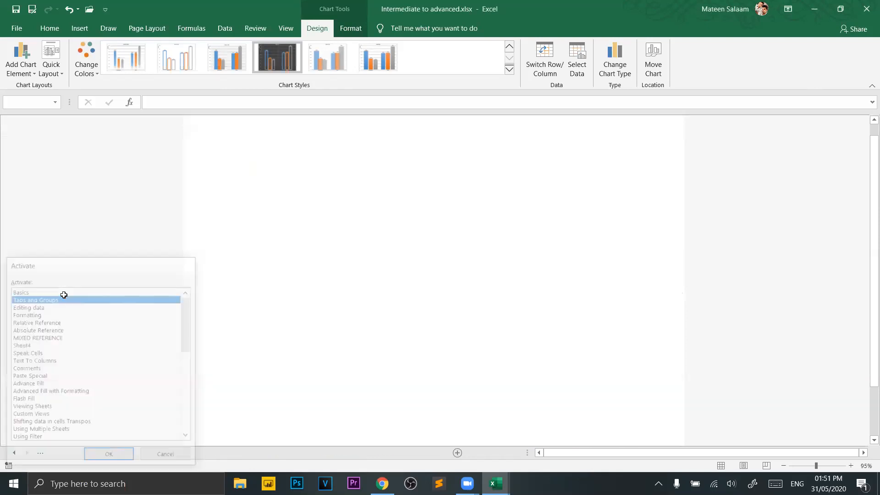
pyautogui.click(13, 454)
pyautogui.click(75, 451)
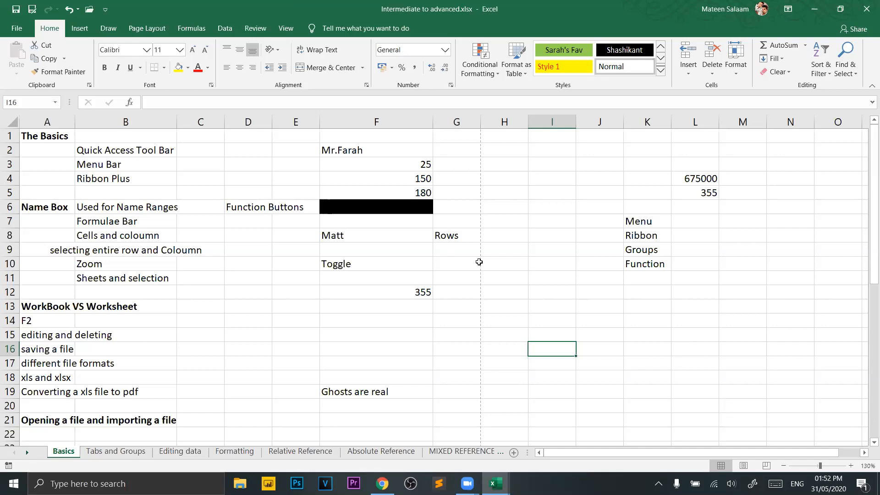
# Switch the Basics sheet to Page Layout view and look through its pages down to row 47.
pyautogui.click(744, 465)
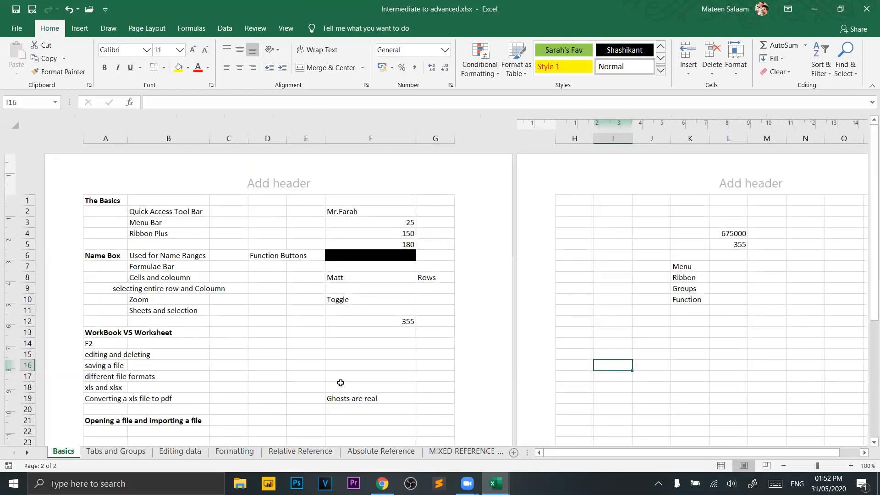
pyautogui.scroll(-5, 281, 298)
pyautogui.scroll(5, 281, 297)
pyautogui.scroll(-8, 267, 250)
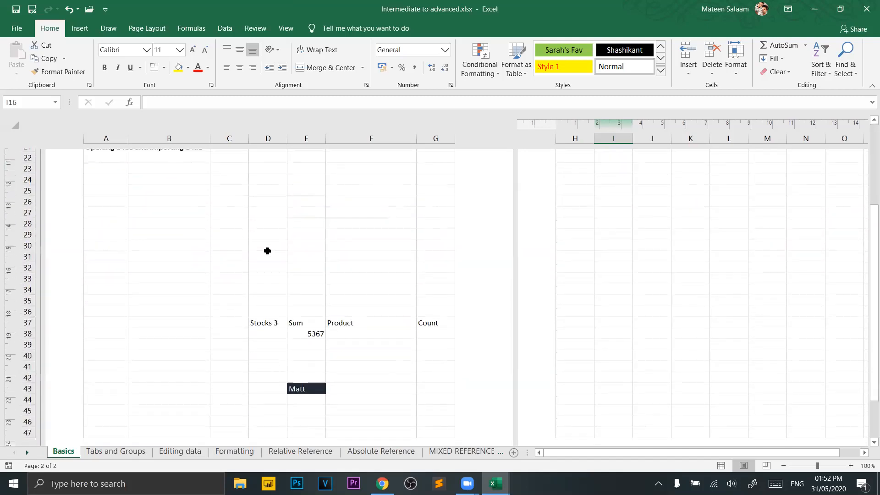
# Examine the Basics sheet in Page Layout view, including the header and footer areas and the boundary between pages.
pyautogui.scroll(-9, 267, 251)
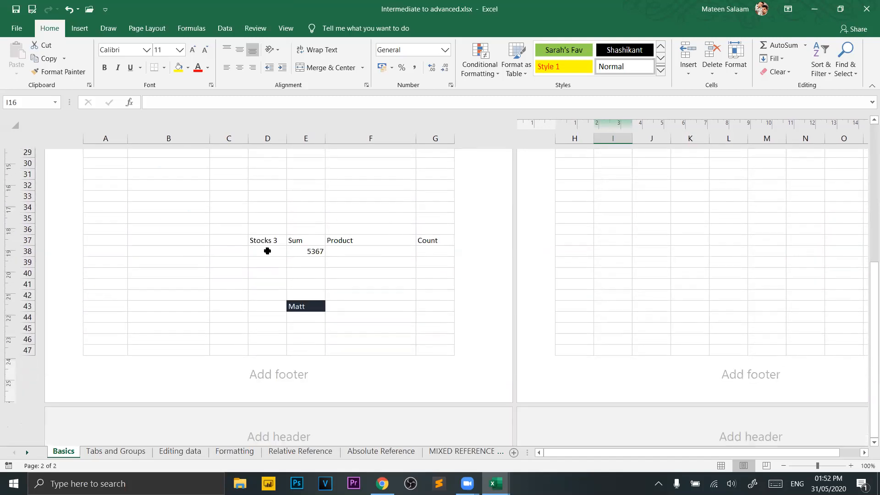
pyautogui.scroll(6, 267, 250)
pyautogui.scroll(10, 267, 251)
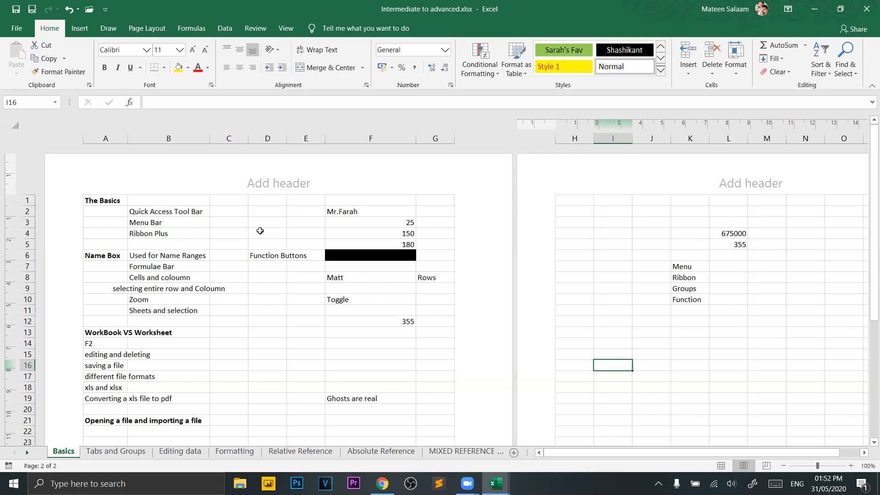
pyautogui.scroll(-3, 256, 246)
pyautogui.scroll(5, 257, 246)
pyautogui.scroll(-5, 292, 310)
pyautogui.scroll(5, 293, 310)
# Switch to Page Break Preview, move the vertical page break to after column C and shrink the print area to row 12.
pyautogui.click(765, 465)
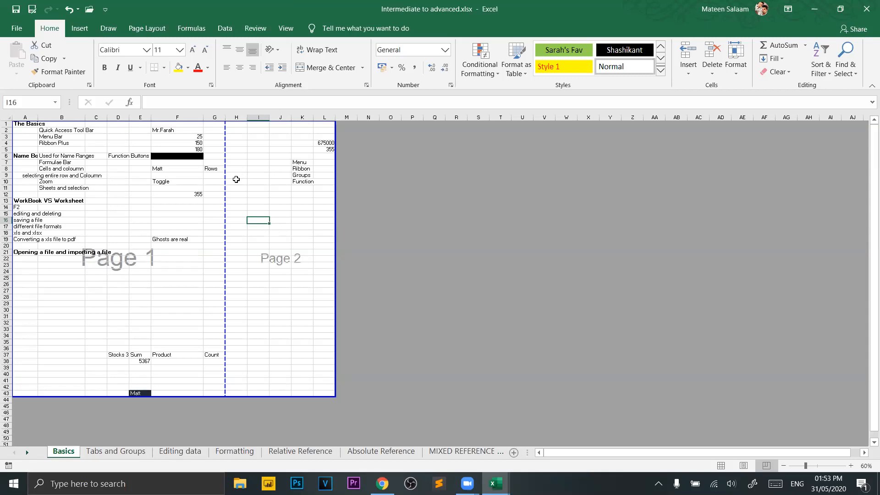
pyautogui.moveTo(225, 179); pyautogui.dragTo(99, 188)
pyautogui.moveTo(64, 395); pyautogui.dragTo(81, 194)
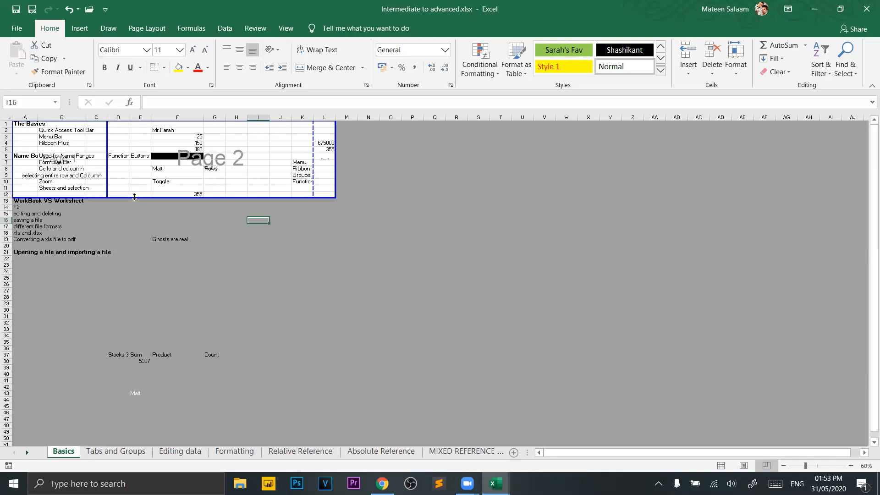
# Extend the print area down to row 53 and move the horizontal page break up to between rows 11 and 12.
pyautogui.moveTo(132, 196); pyautogui.dragTo(212, 445)
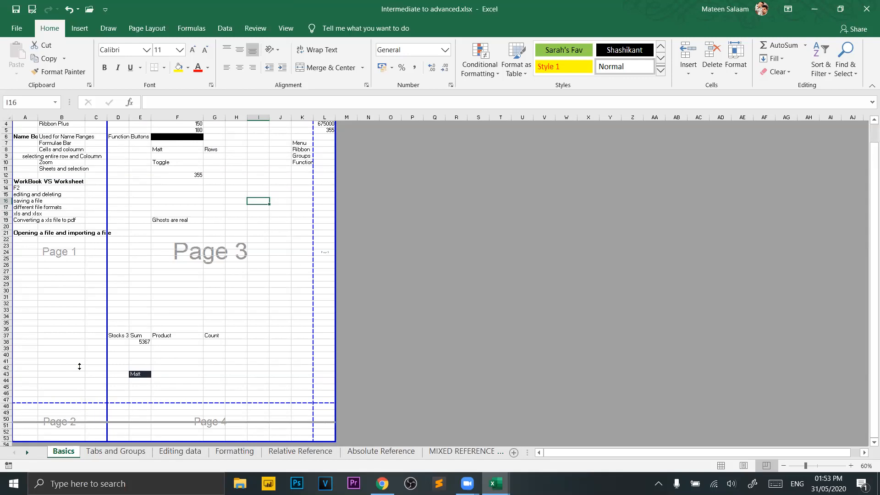
pyautogui.moveTo(89, 242); pyautogui.dragTo(93, 243)
pyautogui.click(74, 250)
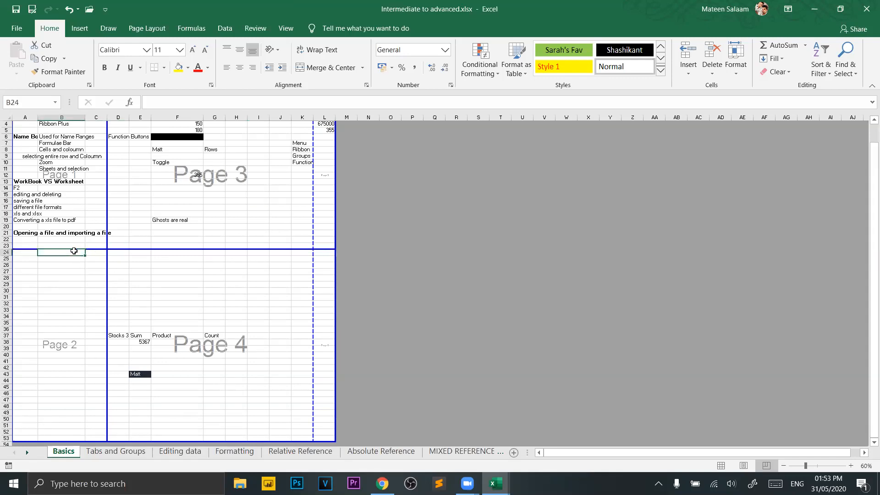
pyautogui.moveTo(103, 189); pyautogui.dragTo(103, 172)
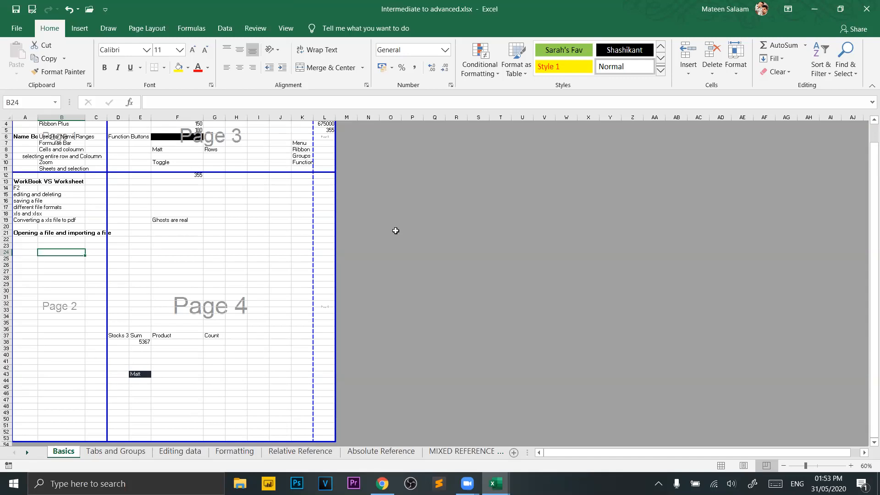
# Move the dashed vertical page break to between columns H and I and shrink the print area to end at row 25.
pyautogui.scroll(1, 395, 230)
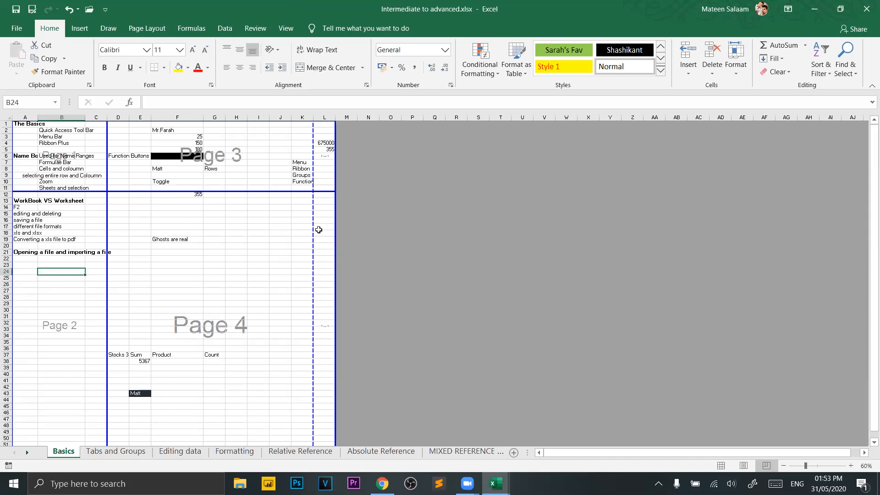
pyautogui.moveTo(314, 231); pyautogui.dragTo(259, 240)
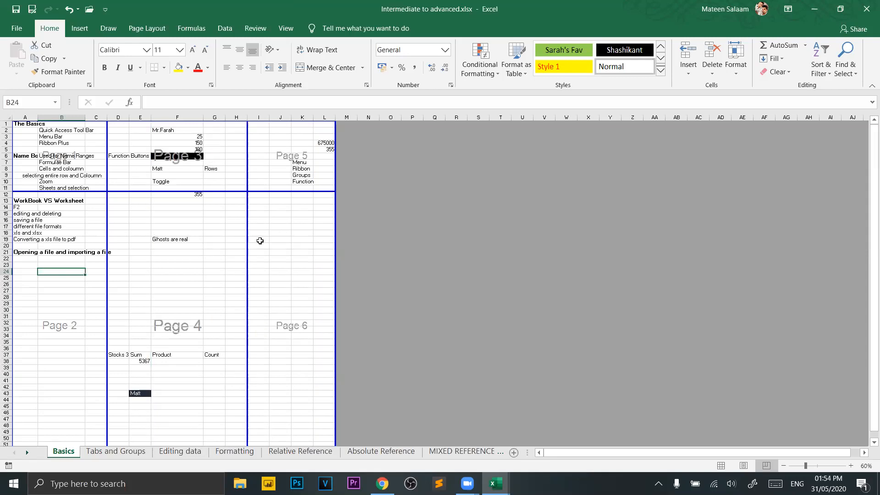
pyautogui.scroll(-5, 114, 298)
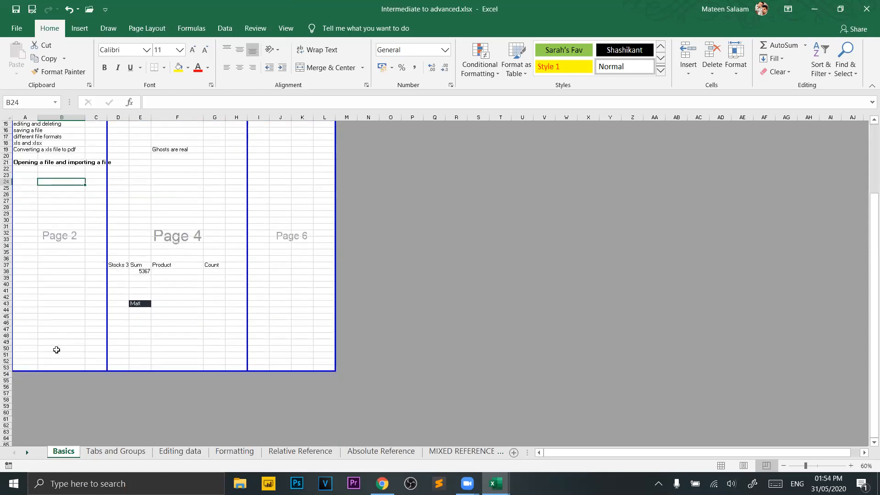
pyautogui.moveTo(62, 369); pyautogui.dragTo(87, 188)
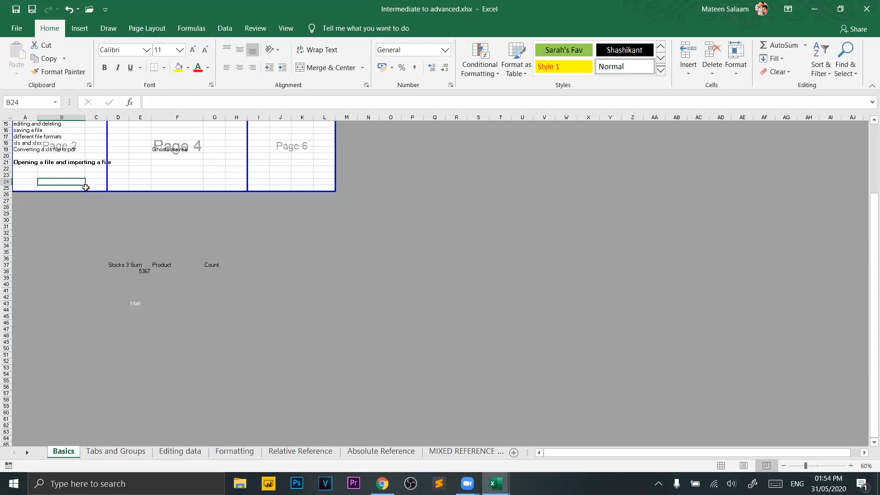
# Undo all the page break and print area changes on the Basics sheet.
pyautogui.scroll(4, 86, 187)
pyautogui.hotkey('ctrl', 'z')
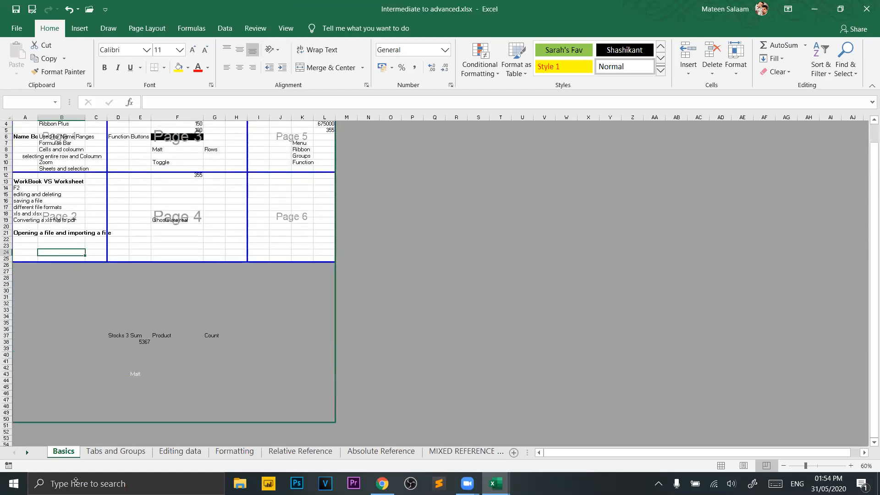
pyautogui.scroll(-3, 105, 301)
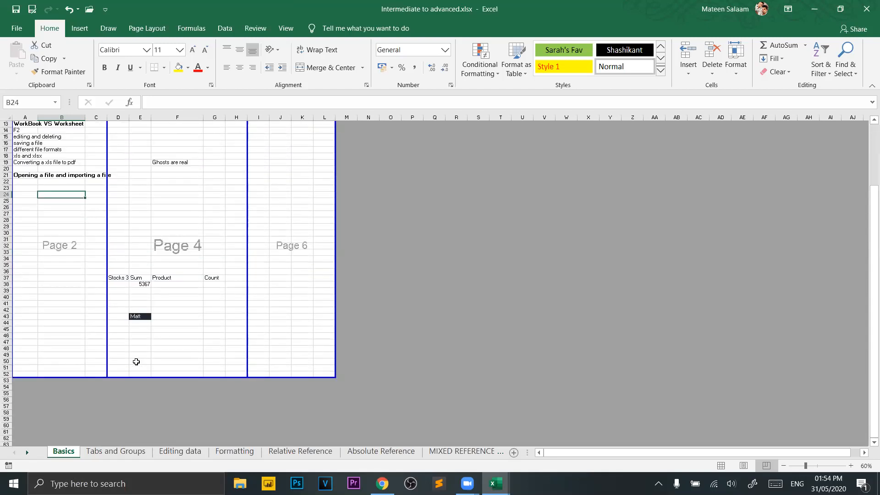
pyautogui.hotkey('ctrl', 'z')
pyautogui.hotkey('ctrl', 'z')
pyautogui.hotkey('ctrl', 'z')
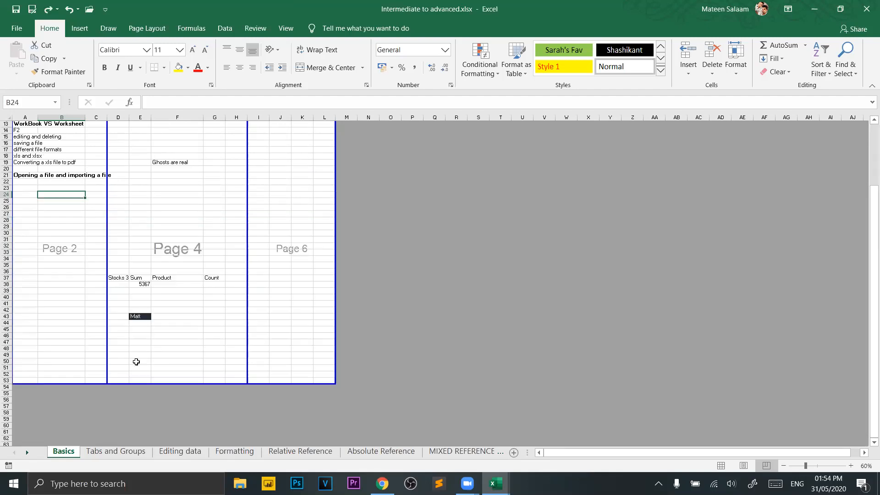
pyautogui.hotkey('ctrl', 'z')
pyautogui.hotkey('ctrl', 'z')
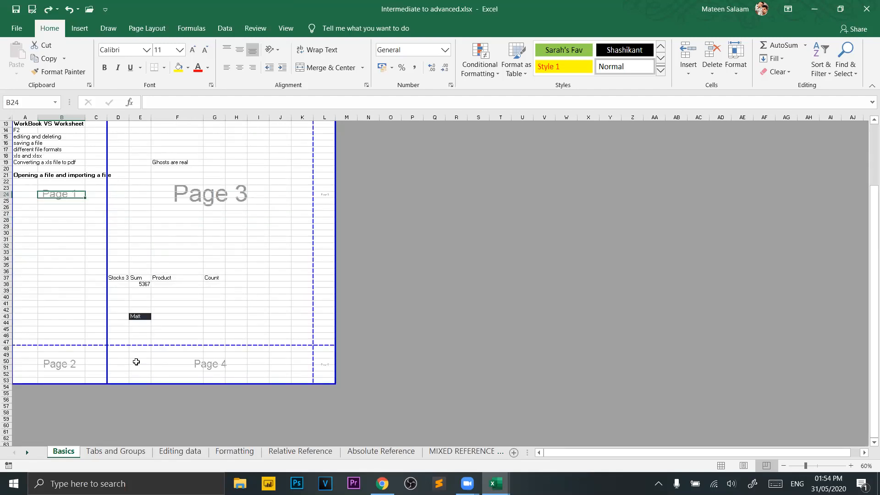
pyautogui.hotkey('ctrl', 'z')
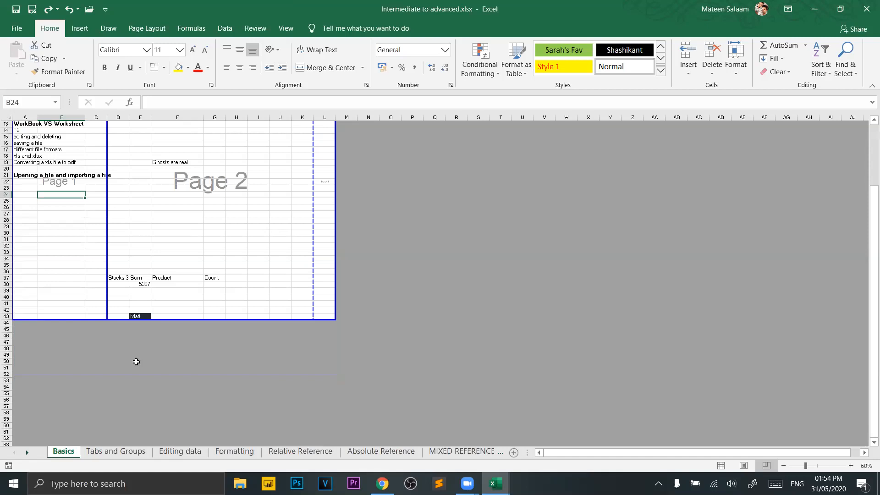
pyautogui.hotkey('ctrl', 'z')
pyautogui.scroll(4, 136, 362)
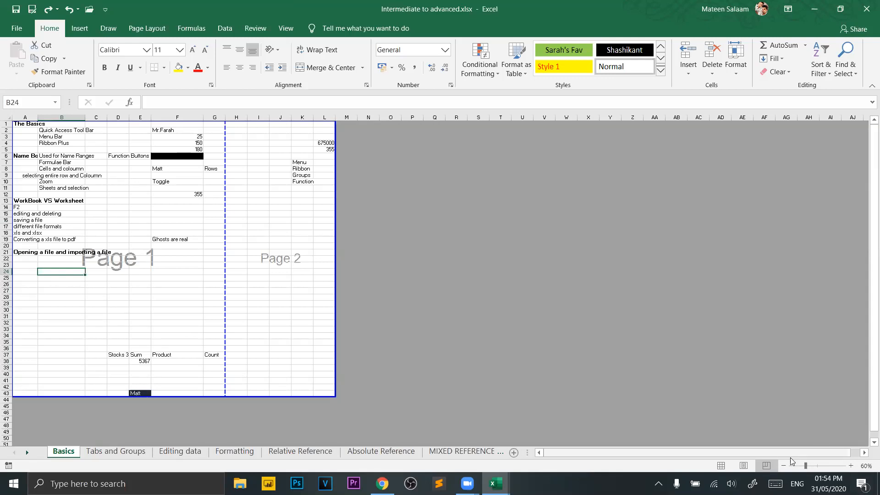
# Return the Basics sheet to Normal view, zoom in to 180%, and bring the zoom back to 130%.
pyautogui.click(718, 466)
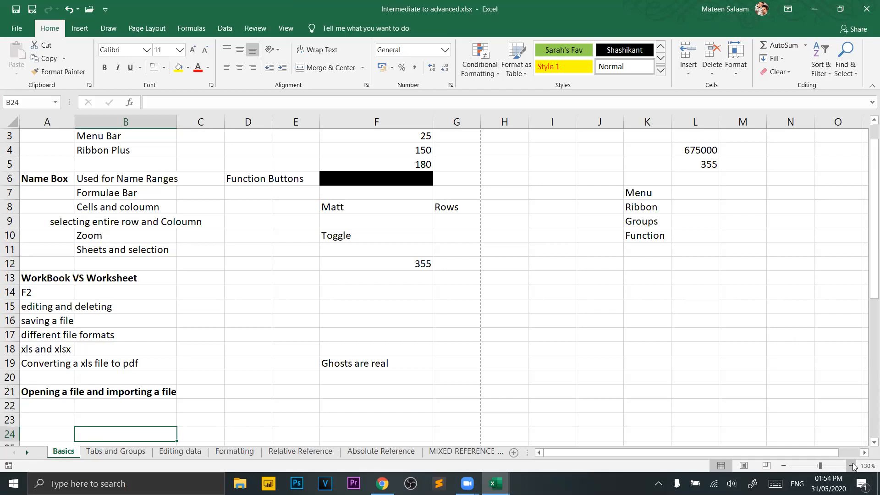
pyautogui.click(851, 466)
pyautogui.click(851, 466)
pyautogui.click(851, 466)
pyautogui.click(851, 466)
pyautogui.click(851, 466)
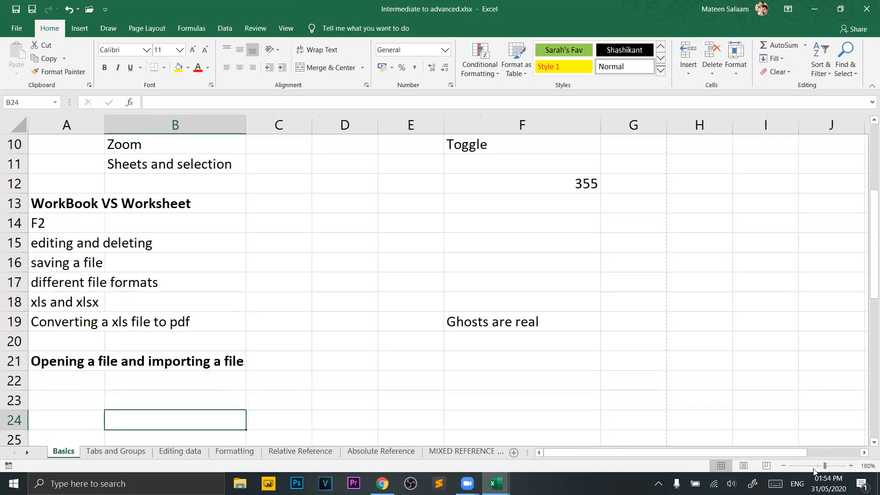
pyautogui.click(783, 466)
pyautogui.click(783, 466)
pyautogui.click(784, 466)
pyautogui.click(784, 466)
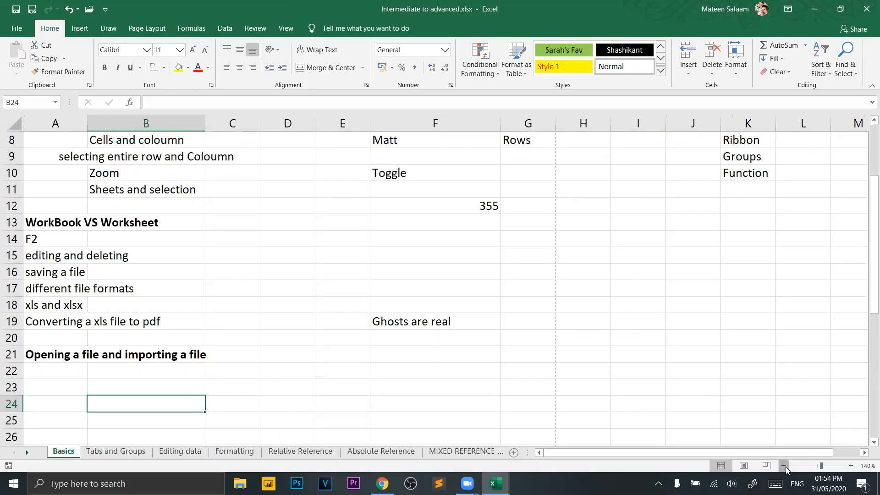
pyautogui.click(783, 466)
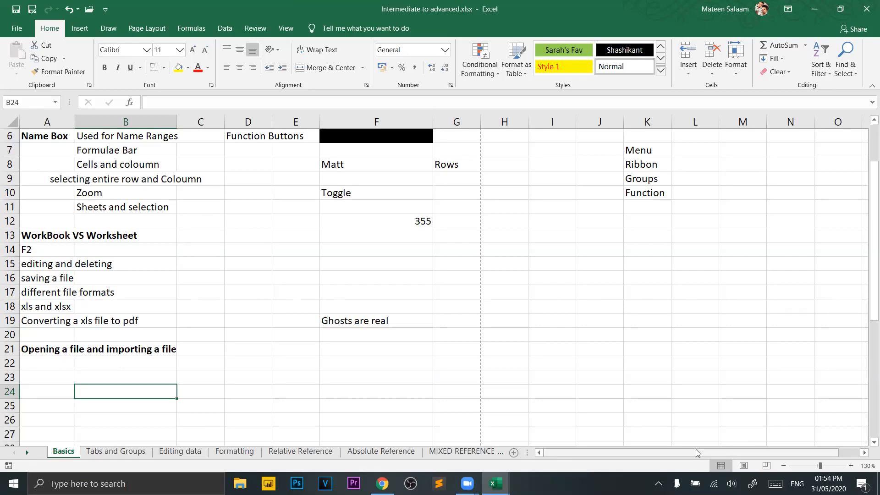
# Open the Tabs and Groups sheet, and go from there to Absolute Reference using the Activate sheet list.
pyautogui.click(114, 451)
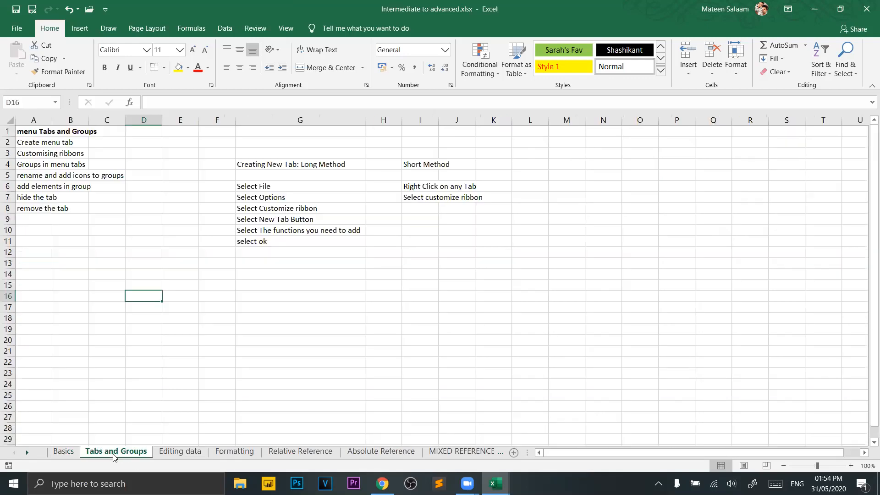
pyautogui.rightClick(28, 453)
pyautogui.click(72, 330)
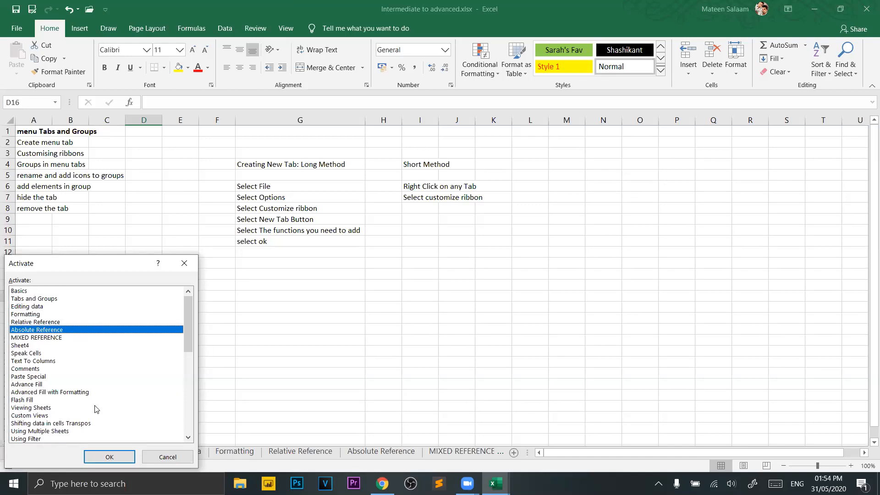
pyautogui.click(107, 457)
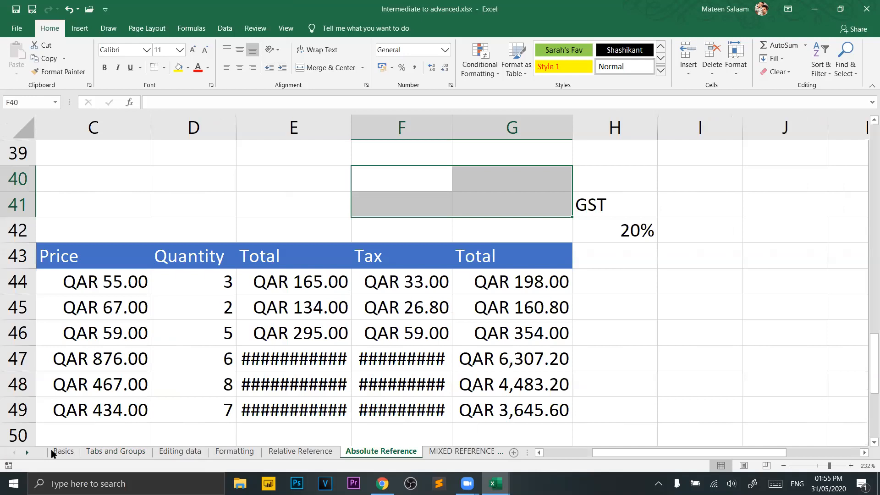
# Go to the Editing data sheet using the Activate sheet list.
pyautogui.rightClick(29, 454)
pyautogui.click(42, 307)
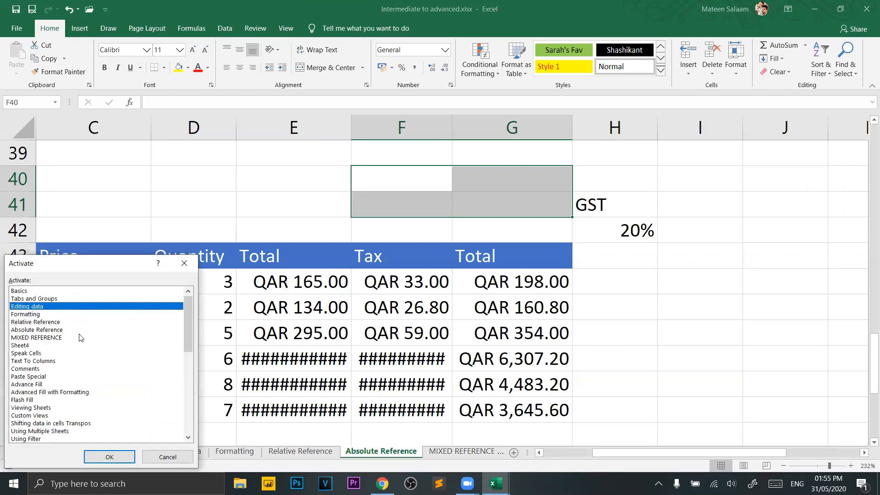
pyautogui.click(113, 457)
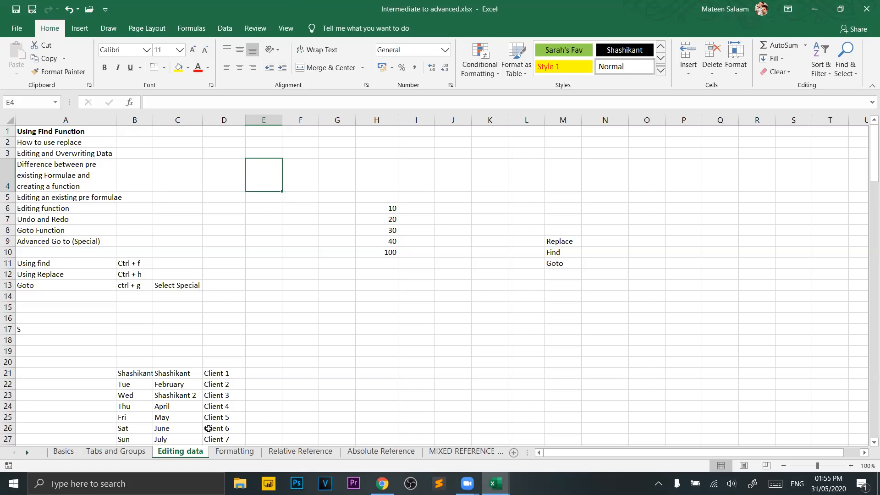
# Open the Formatting sheet and look over its font, alignment, currency and date examples starting from row 1.
pyautogui.click(234, 451)
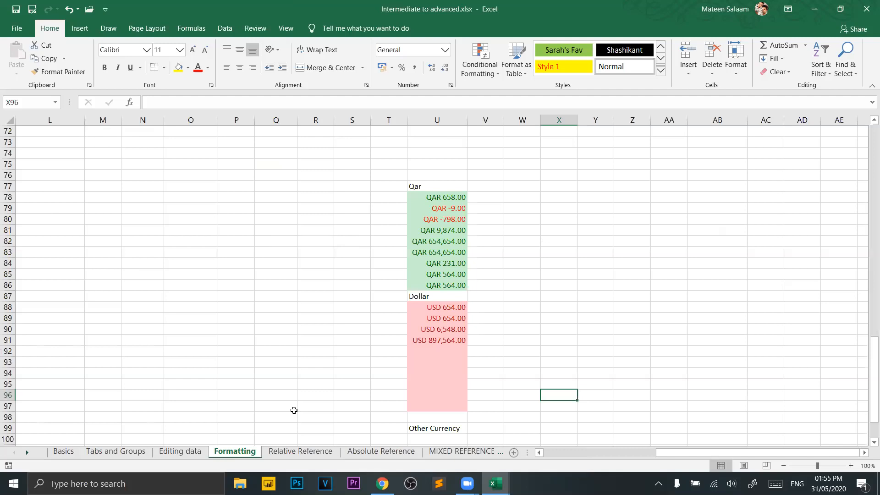
pyautogui.scroll(5, 294, 410)
pyautogui.scroll(19, 294, 410)
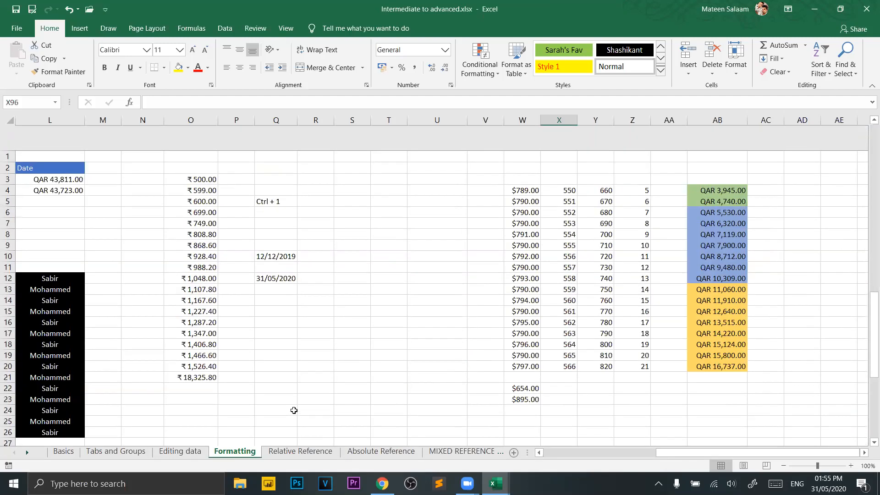
pyautogui.hscroll(-3, 294, 410)
pyautogui.hscroll(-3, 294, 410)
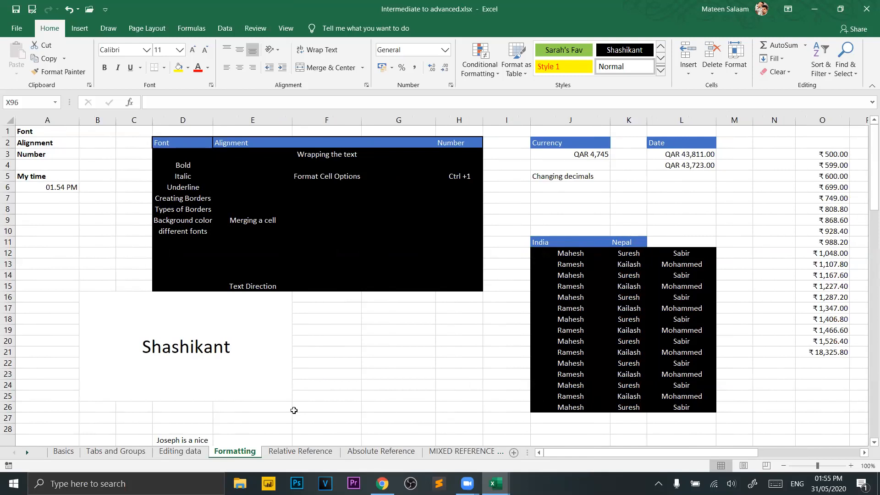
pyautogui.hscroll(4, 293, 410)
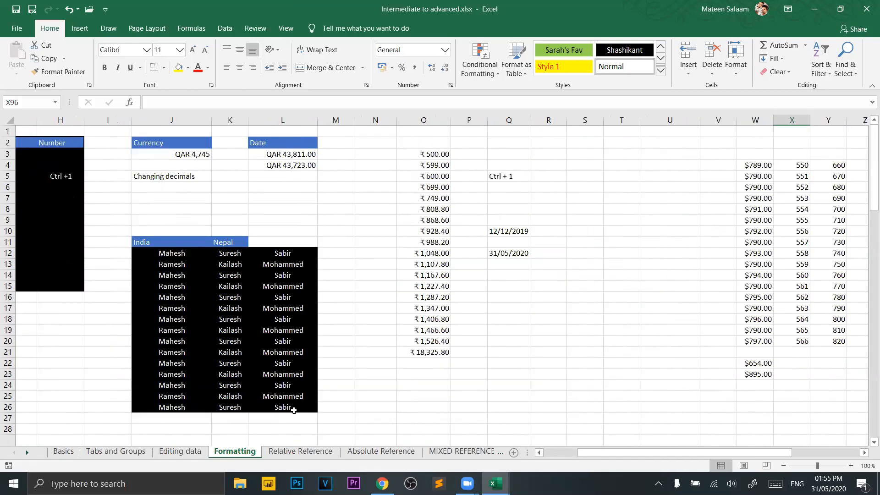
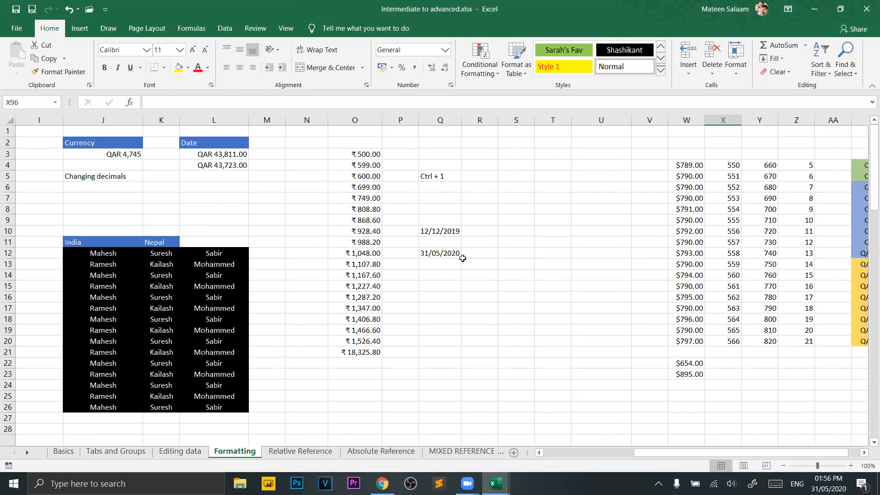
# Look over the full cell styles gallery without applying any style.
pyautogui.click(661, 70)
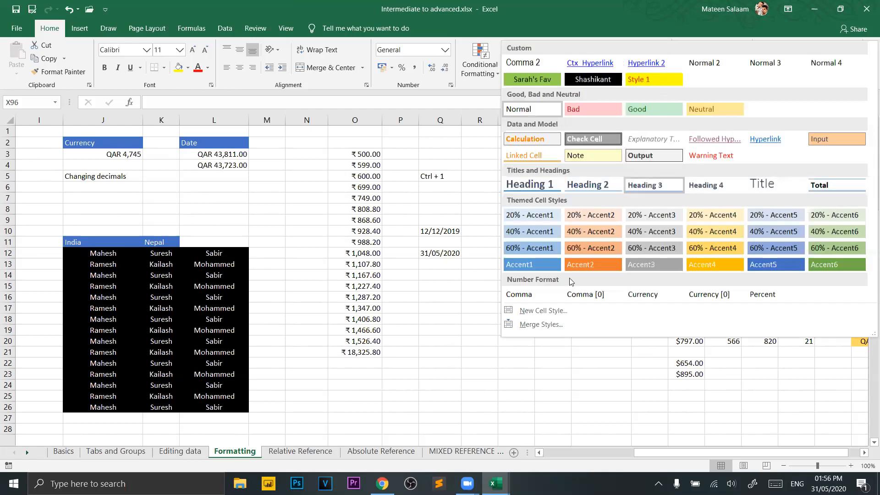
pyautogui.click(515, 362)
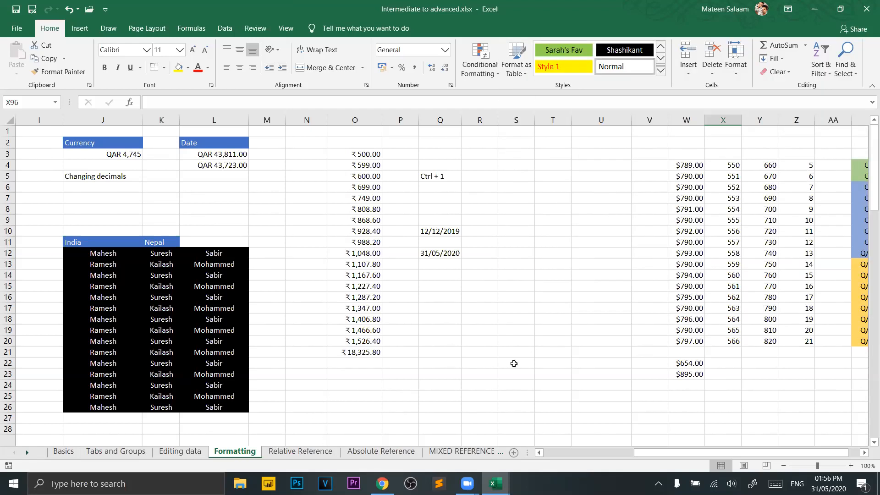
pyautogui.click(661, 70)
pyautogui.click(436, 407)
# Open the Relative Reference sheet and select cell E3 to inspect the formula for January's remaining amount.
pyautogui.click(303, 452)
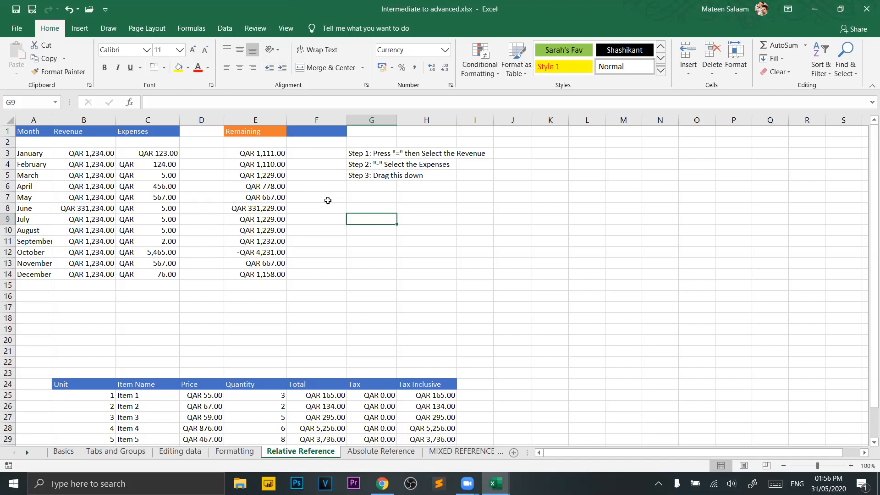
pyautogui.click(319, 156)
pyautogui.click(268, 152)
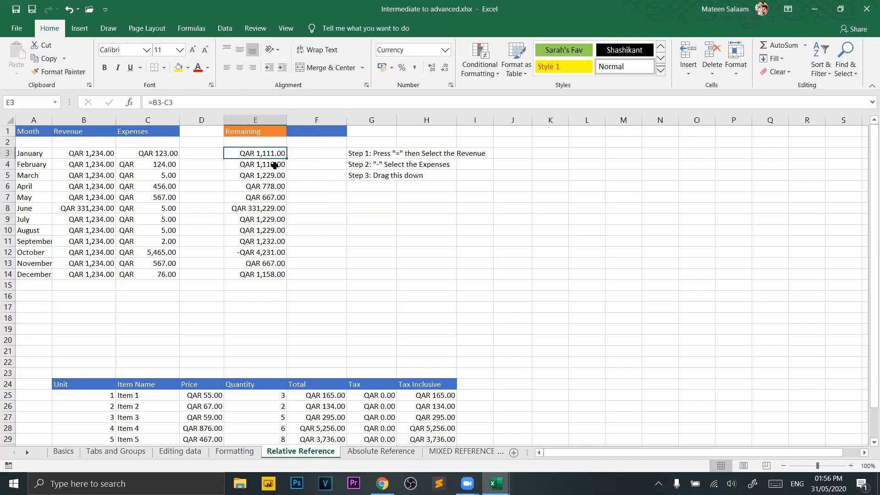
# Clear the formulas from the Remaining column in cells E3 to E14.
pyautogui.moveTo(269, 154)
pyautogui.mouseDown()
pyautogui.moveTo(247, 319)
pyautogui.moveTo(262, 275)
pyautogui.mouseUp()
pyautogui.press('Delete')
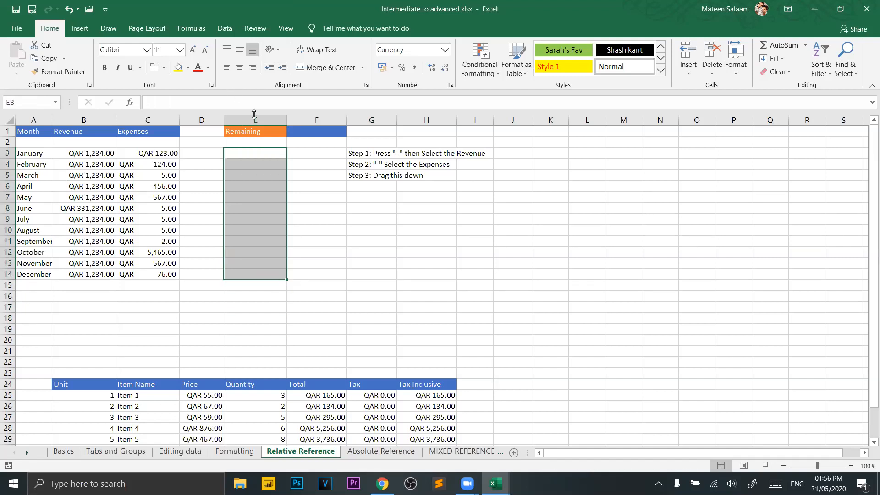
pyautogui.click(259, 155)
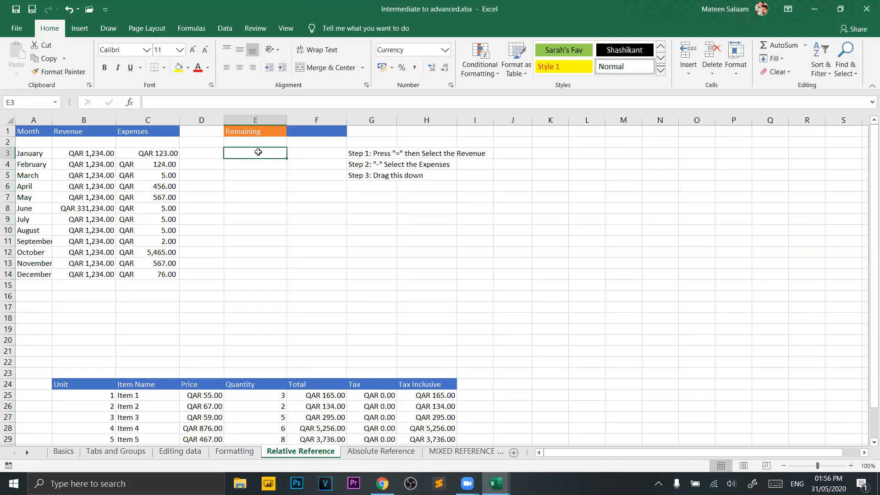
# Look over the monthly table in A3:C14, examining January's revenue in B3 and expenses in C3.
pyautogui.moveTo(259, 152); pyautogui.dragTo(95, 135)
pyautogui.click(265, 150)
pyautogui.moveTo(41, 157); pyautogui.dragTo(172, 275)
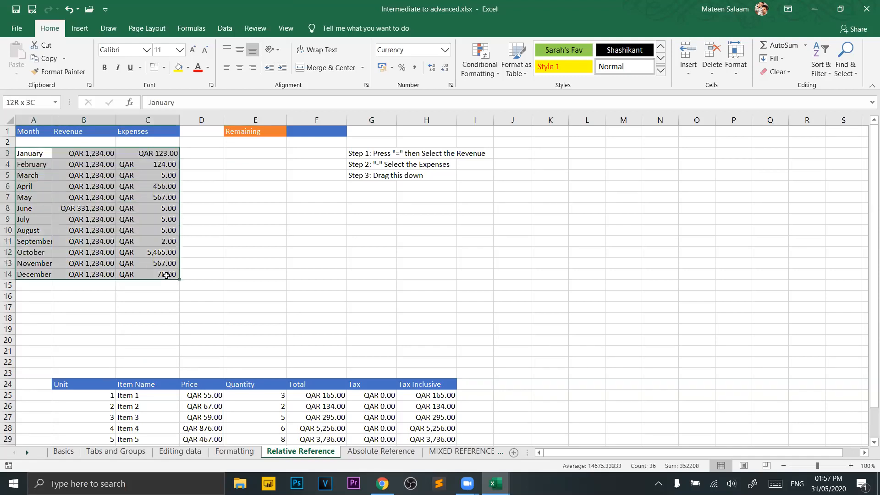
pyautogui.click(314, 227)
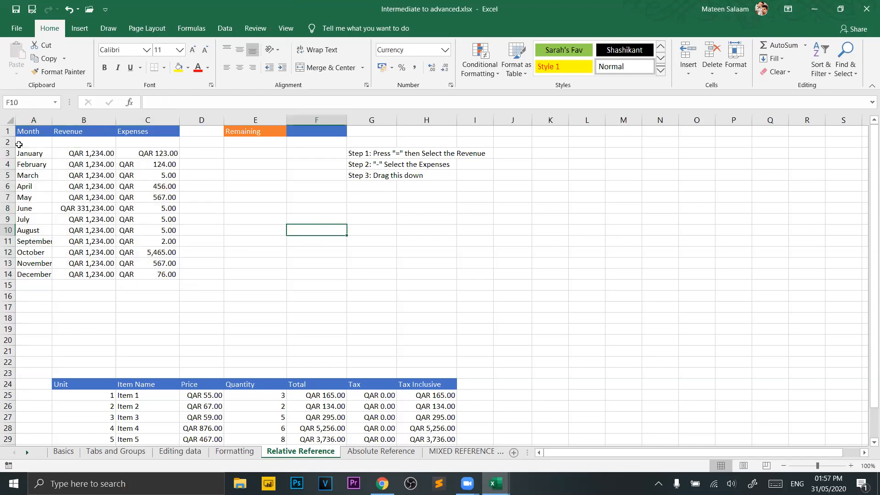
pyautogui.click(37, 160)
pyautogui.click(38, 153)
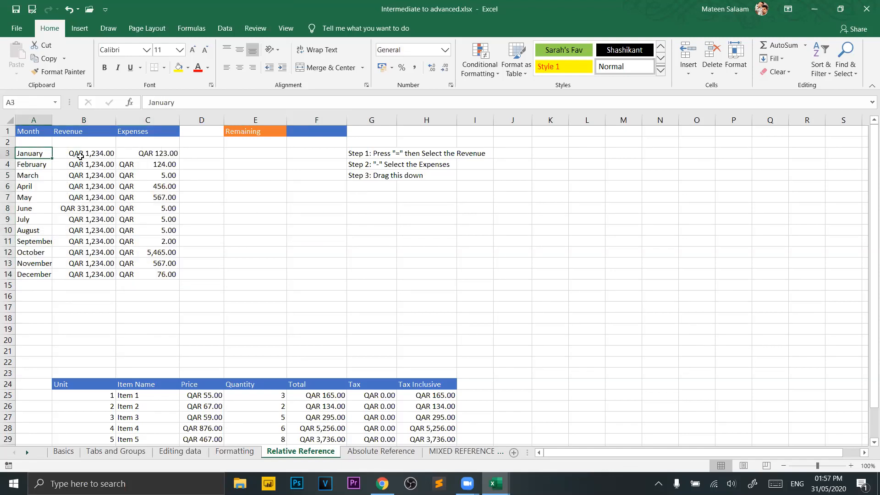
pyautogui.click(81, 154)
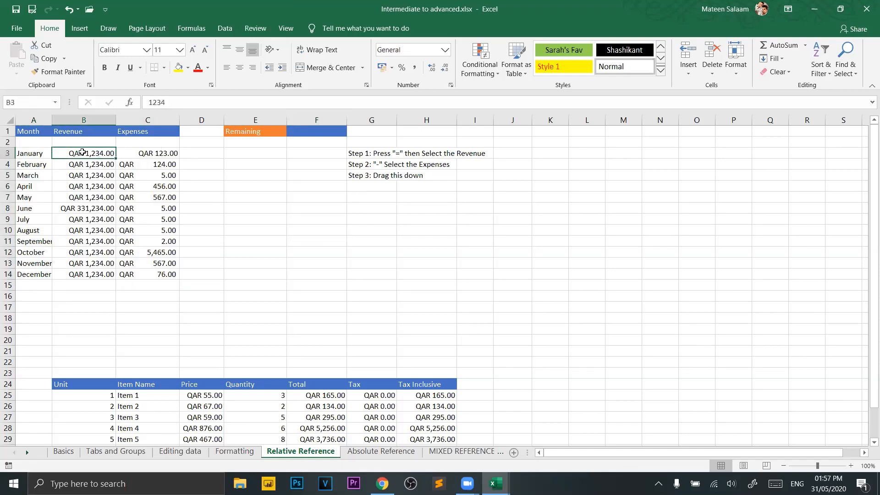
pyautogui.click(156, 153)
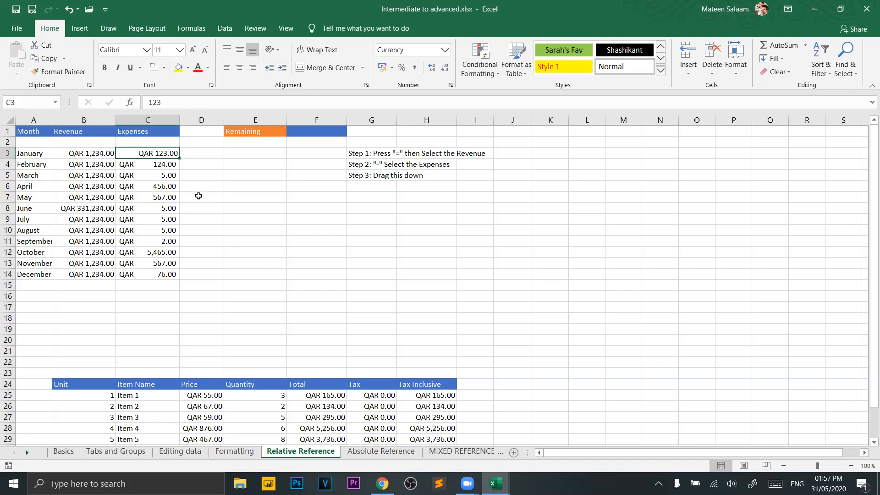
pyautogui.click(247, 152)
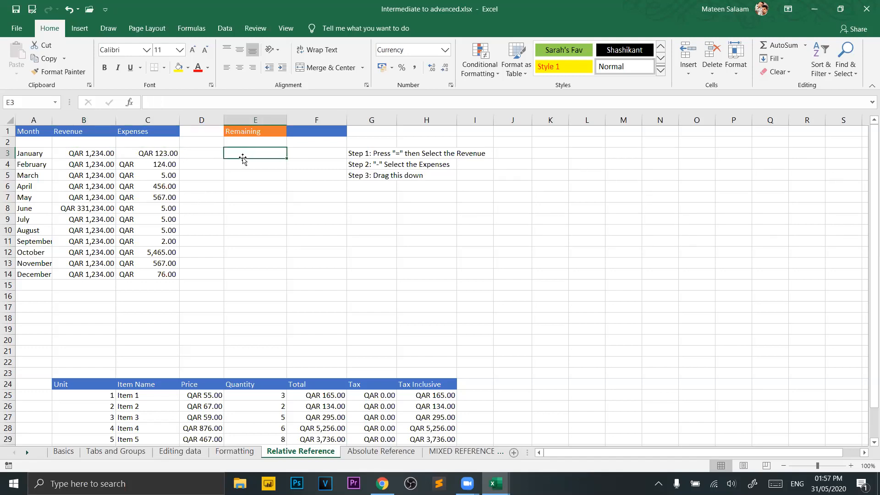
pyautogui.write('=')
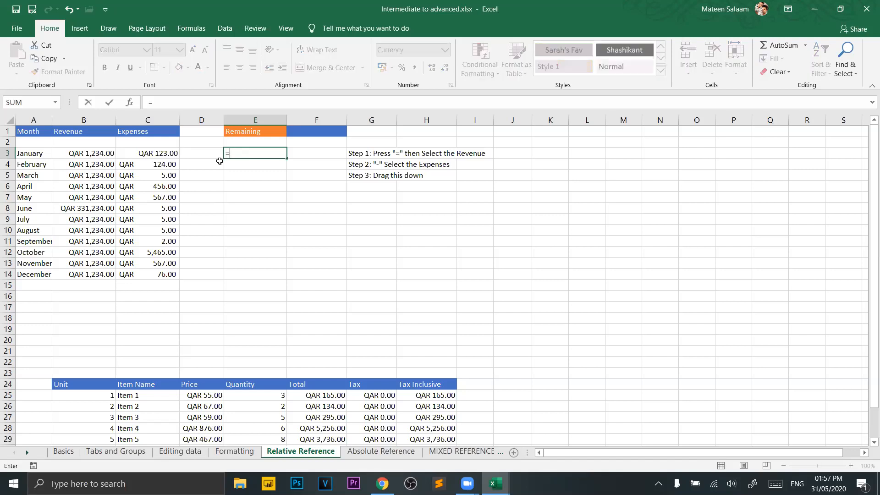
pyautogui.click(88, 157)
pyautogui.write('-')
pyautogui.click(148, 155)
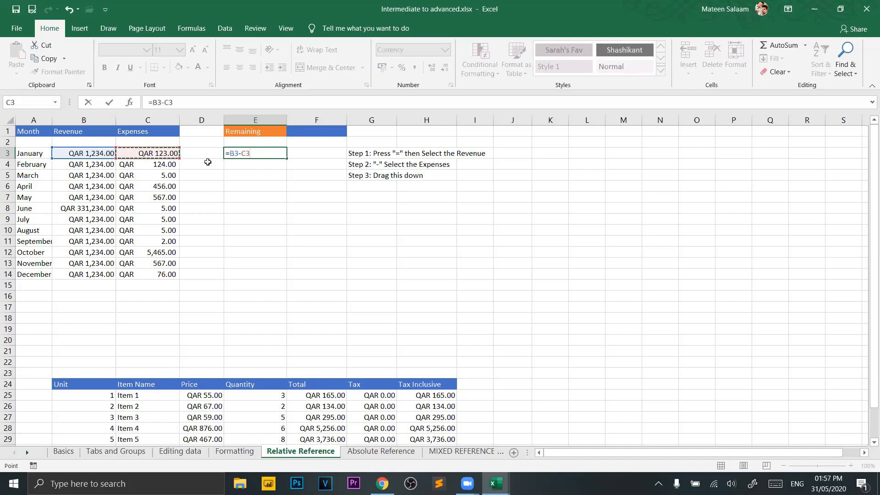
pyautogui.press('BackSpace')
pyautogui.press('BackSpace')
pyautogui.press('BackSpace')
pyautogui.press('BackSpace')
pyautogui.press('BackSpace')
pyautogui.press('BackSpace')
pyautogui.write('=')
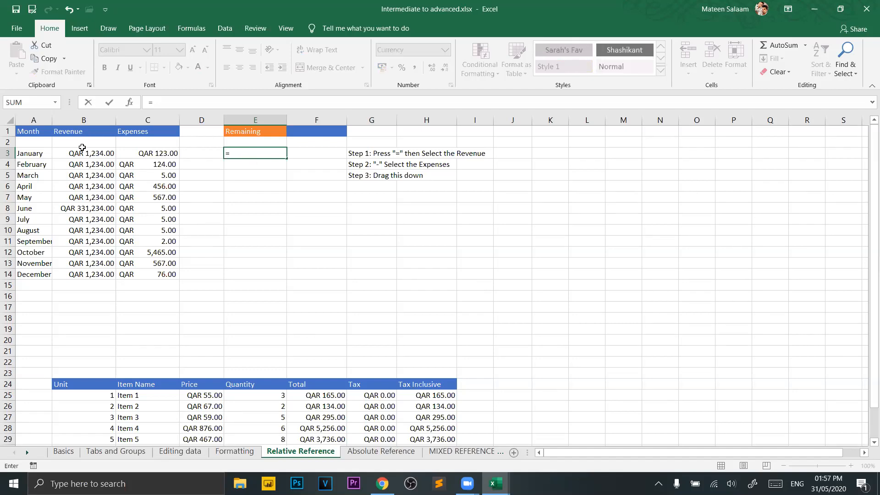
pyautogui.press('BackSpace')
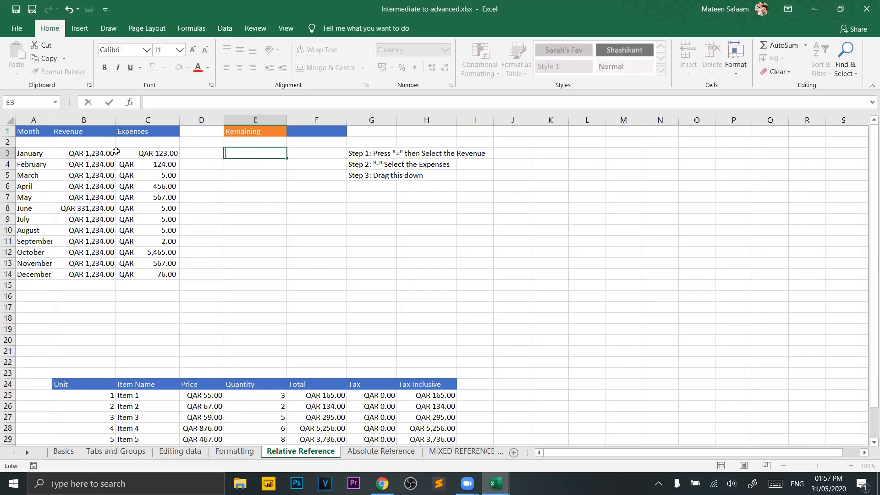
pyautogui.click(99, 153)
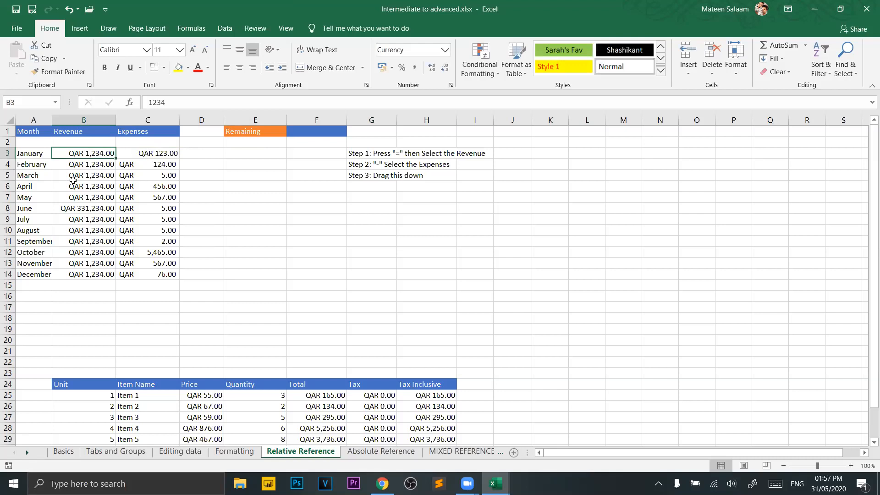
# Enter the formula =B3-C3 in cell E3 to subtract January's expenses from its revenue.
pyautogui.click(264, 152)
pyautogui.write('=')
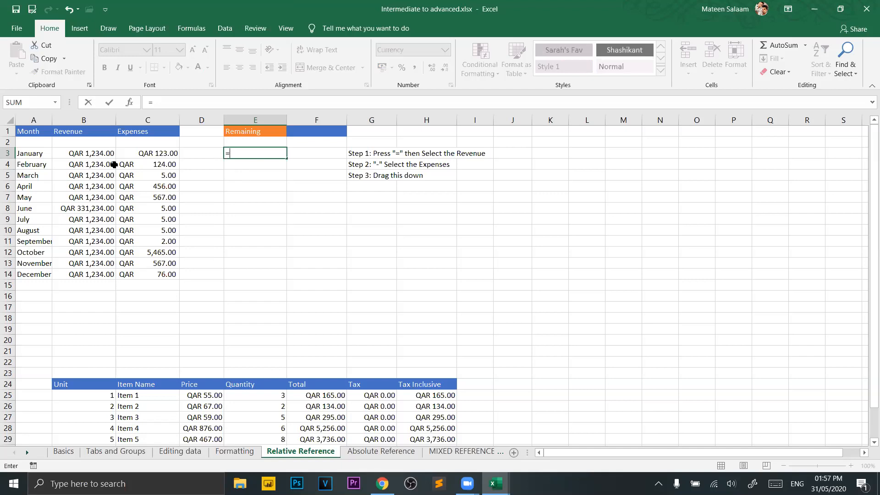
pyautogui.click(99, 154)
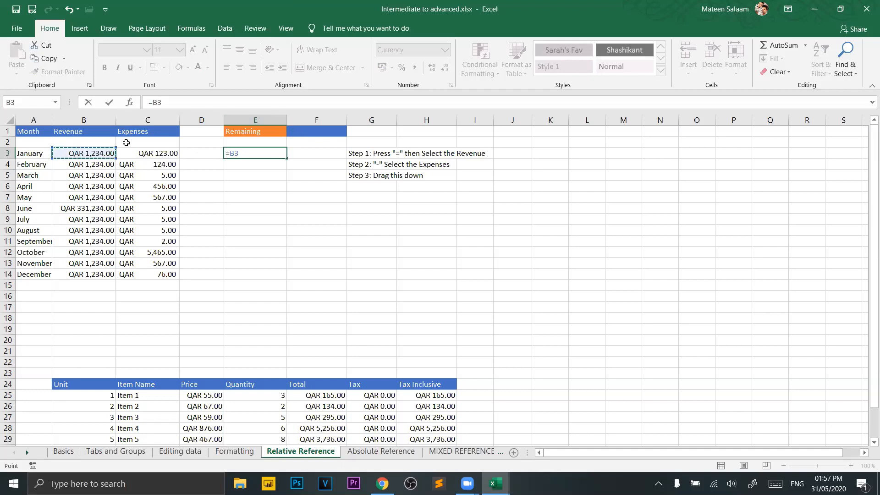
pyautogui.write('-')
pyautogui.click(147, 155)
pyautogui.press('Return')
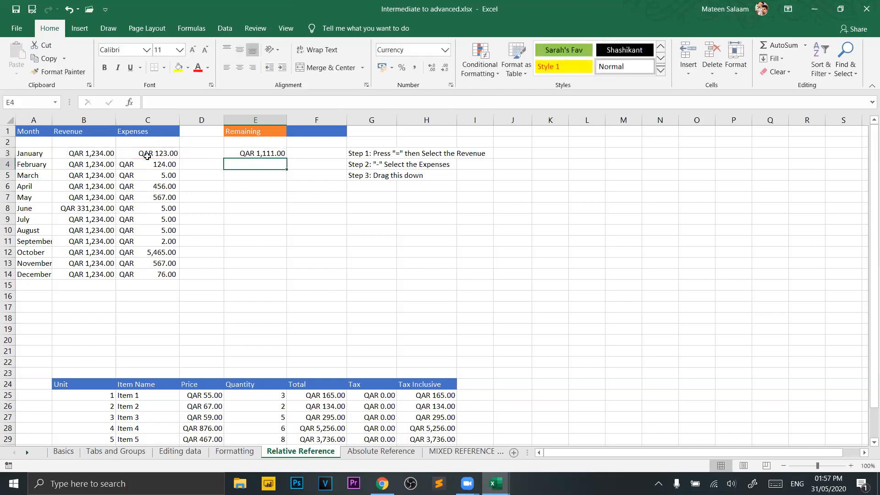
# Check which cells January's formula in E3 references and fill it down the Remaining column through E14.
pyautogui.click(264, 152)
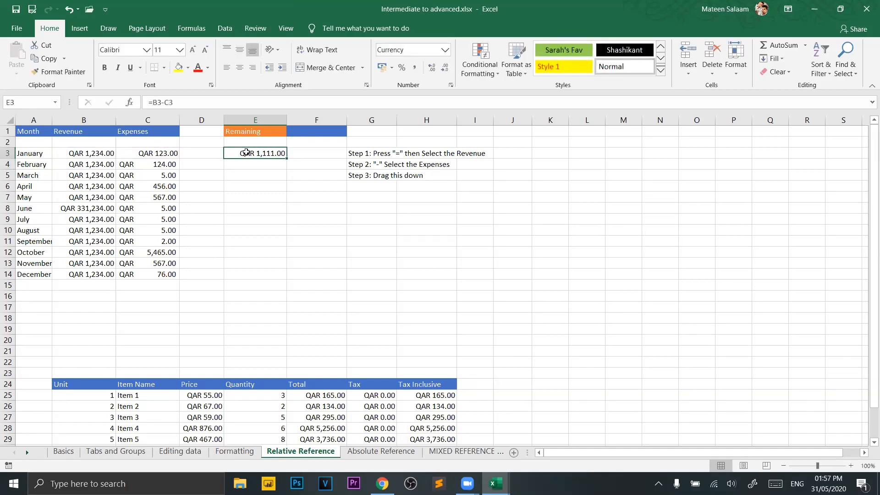
pyautogui.doubleClick(246, 152)
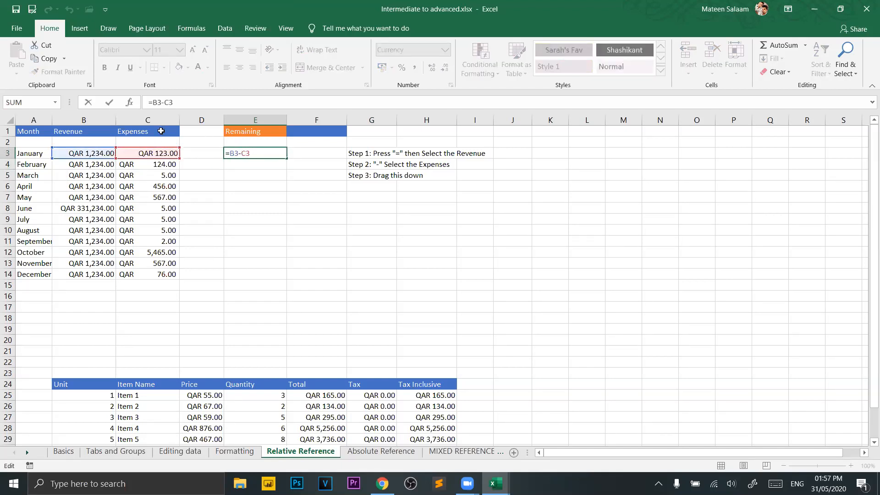
pyautogui.click(268, 154)
pyautogui.press('Return')
pyautogui.click(275, 155)
pyautogui.moveTo(287, 159); pyautogui.dragTo(287, 270)
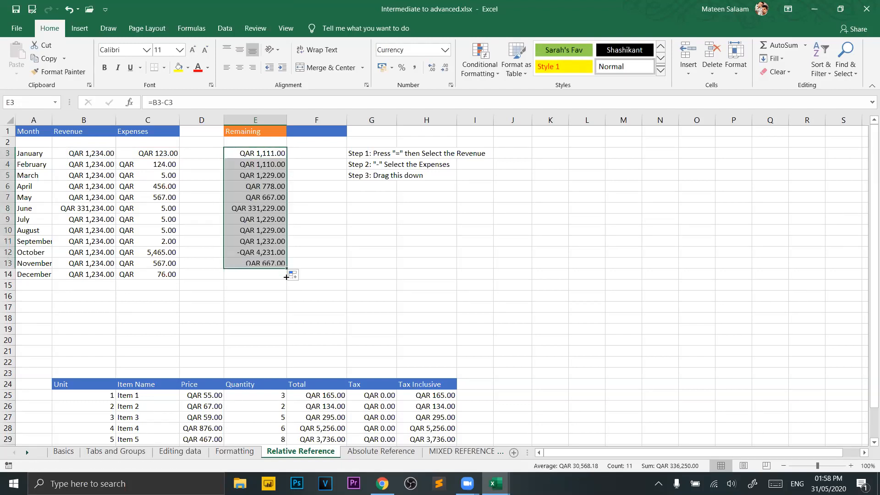
# Inspect the copied formulas for February and April, and go through the Remaining column down to August and back to January.
pyautogui.doubleClick(249, 164)
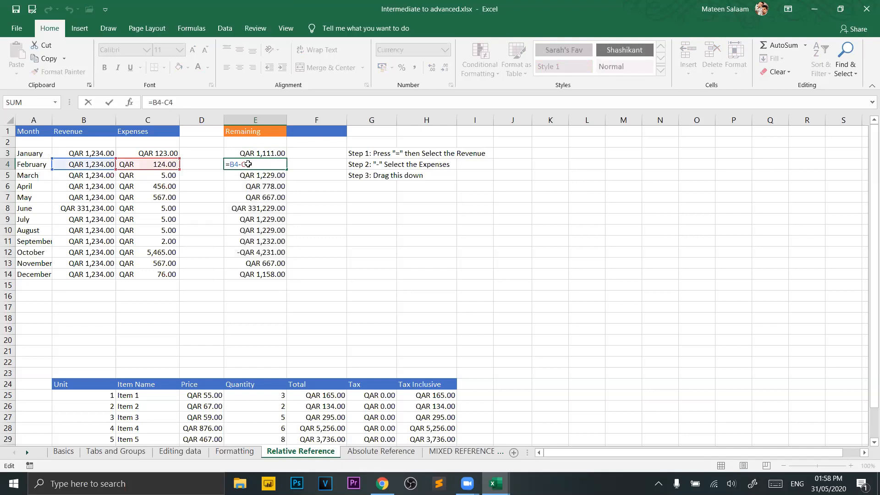
pyautogui.press('Return')
pyautogui.press('Return')
pyautogui.press('F2')
pyautogui.press('Escape')
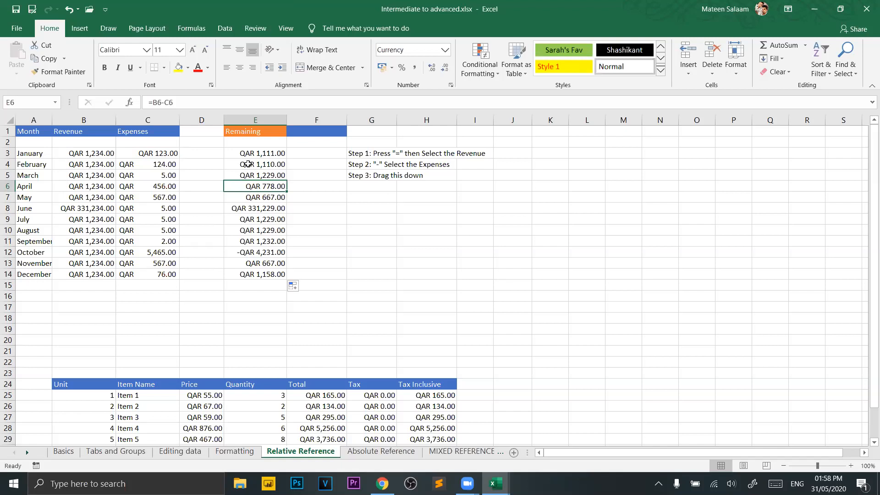
pyautogui.press('Down')
pyautogui.press('Down')
pyautogui.press('Down')
pyautogui.press('Down')
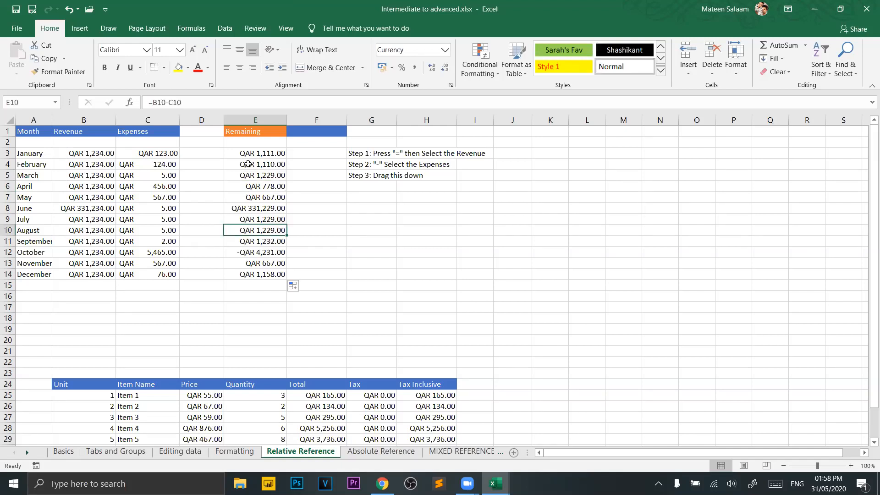
pyautogui.press('Up')
pyautogui.press('Up')
pyautogui.press('Up')
pyautogui.press('Up')
pyautogui.press('Up')
pyautogui.press('Up')
pyautogui.press('Up')
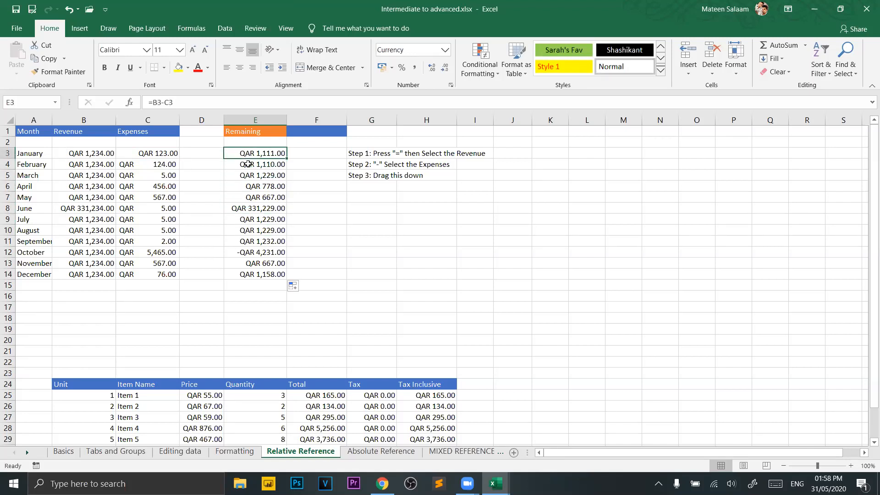
# Compare the highlighted cell references in the January and February formulas in E3 and E4.
pyautogui.press('F2')
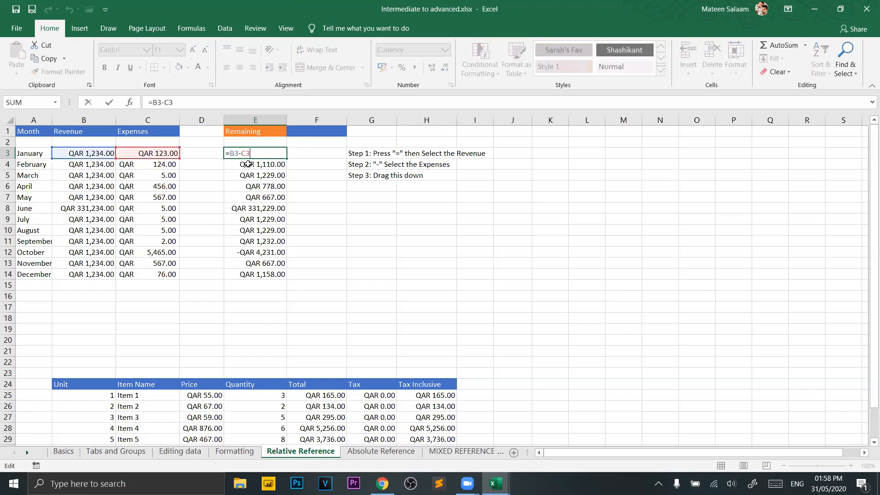
pyautogui.press('Escape')
pyautogui.press('Down')
pyautogui.press('Up')
pyautogui.press('F2')
pyautogui.press('Escape')
pyautogui.press('Down')
pyautogui.press('F2')
pyautogui.press('Return')
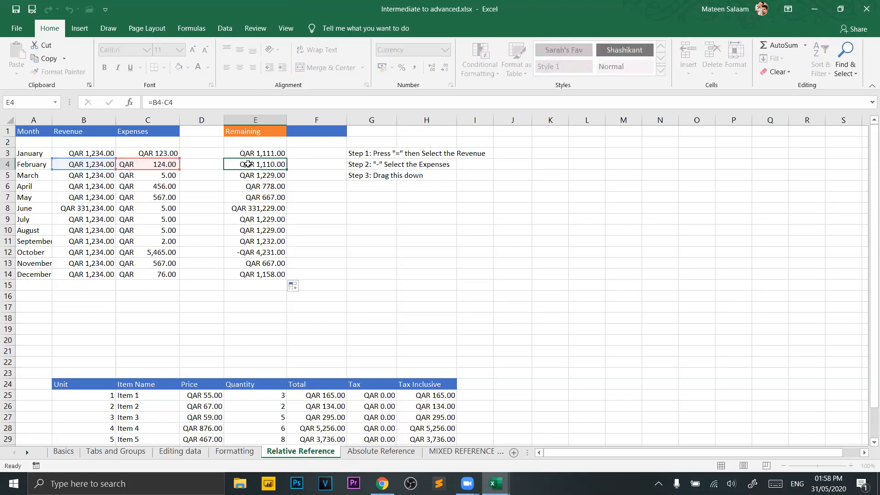
# Examine how the row references shift in the March, April and June formulas in E5, E6 and E8.
pyautogui.press('F2')
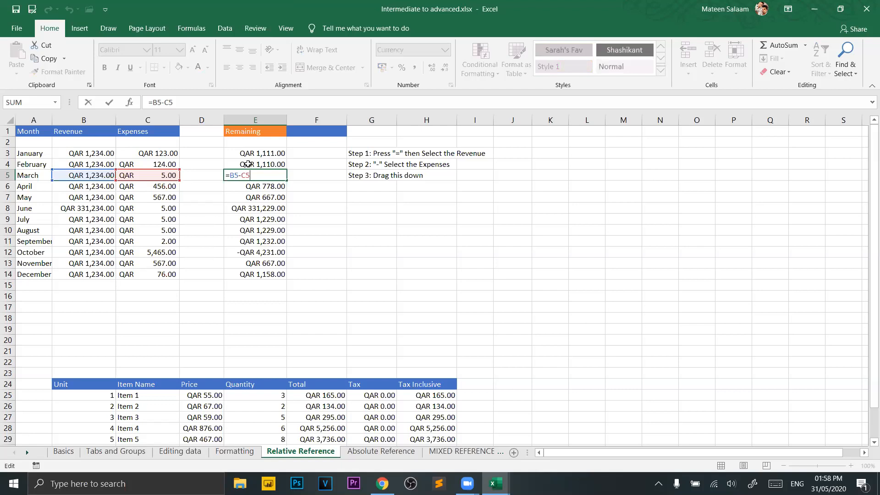
pyautogui.press('Return')
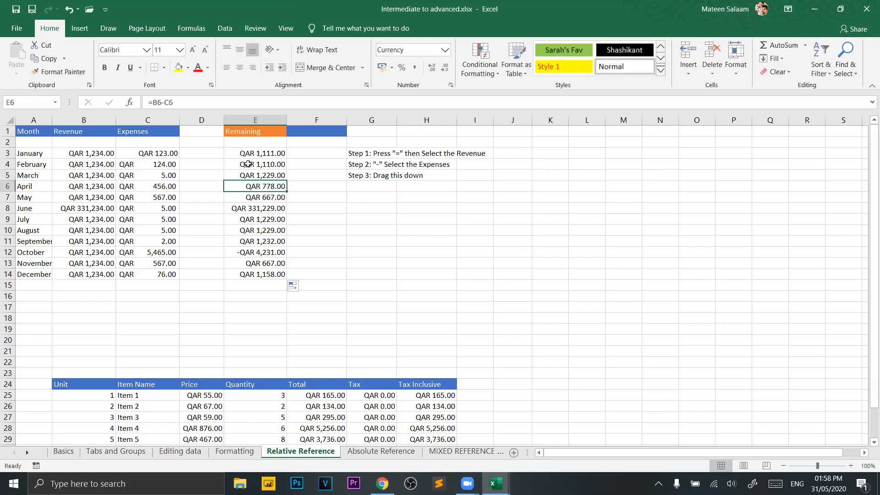
pyautogui.press('F2')
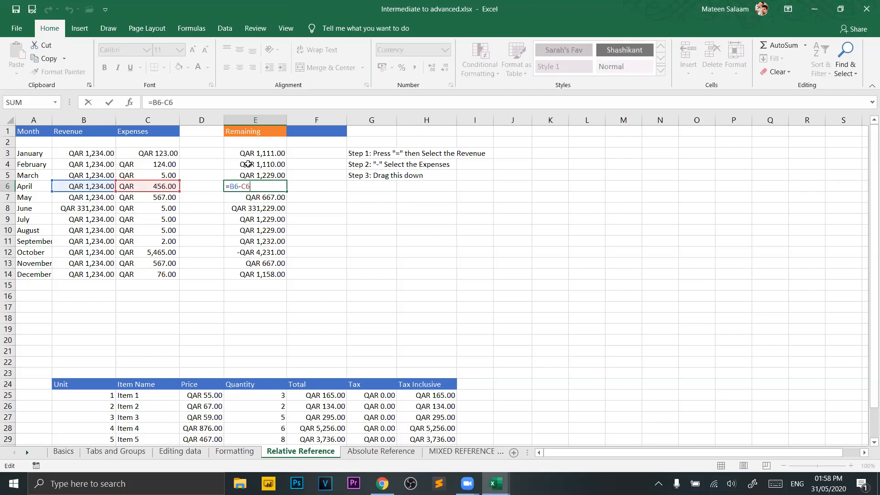
pyautogui.press('Escape')
pyautogui.press('Down')
pyautogui.press('Down')
pyautogui.press('F2')
pyautogui.press('Escape')
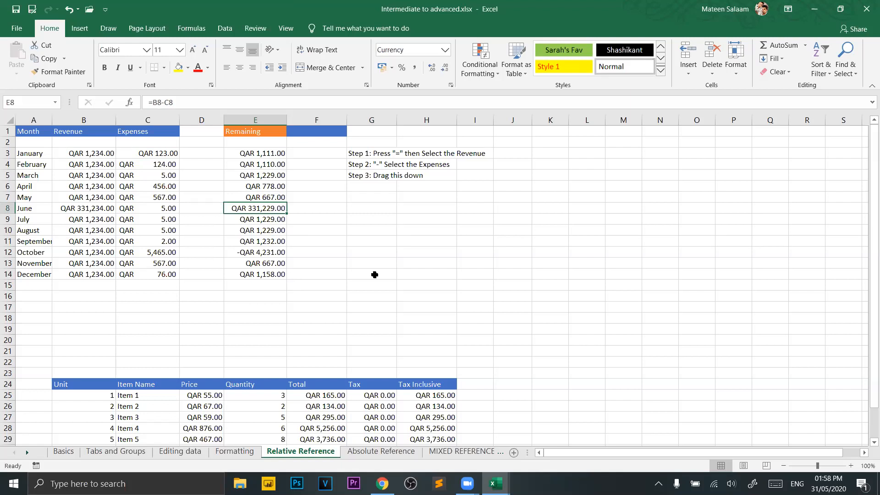
# Open the Absolute Reference sheet and inspect the tax formula in cell F44.
pyautogui.click(370, 453)
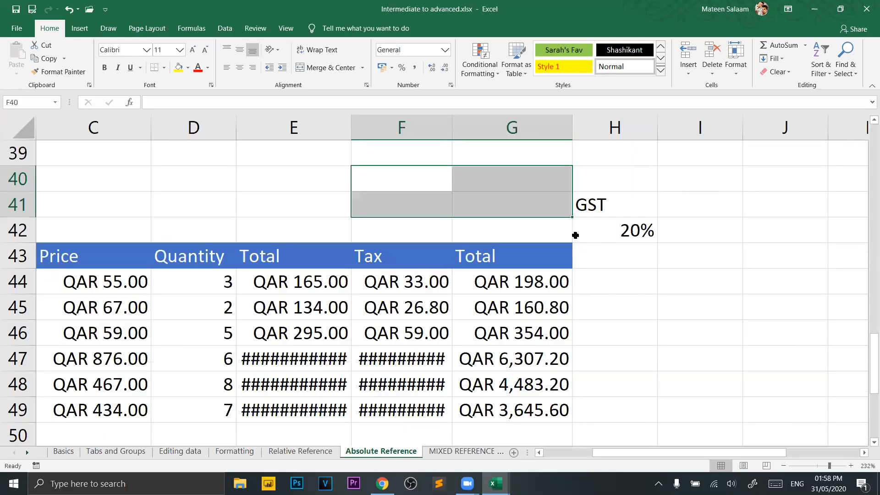
pyautogui.doubleClick(409, 282)
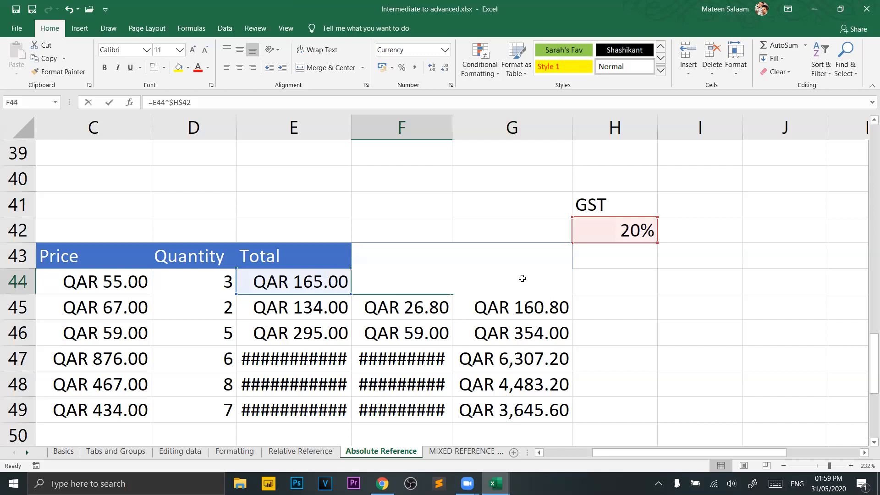
pyautogui.press('Escape')
# Clear the tax formulas in F44:F49 and the tax-inclusive total formulas in G44:G49.
pyautogui.moveTo(446, 290); pyautogui.dragTo(450, 418)
pyautogui.press('Delete')
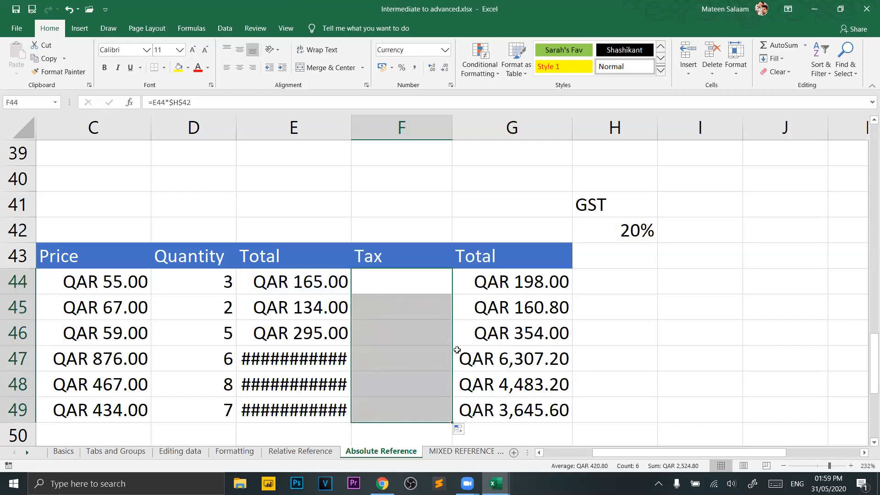
pyautogui.moveTo(517, 284); pyautogui.dragTo(518, 409)
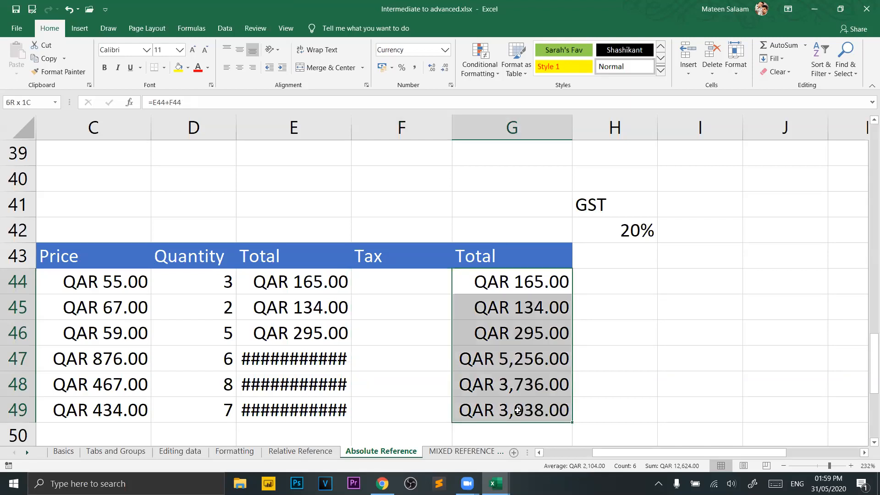
pyautogui.press('Delete')
# Examine the GST rate in H42, the empty tax cell F44 and the first item's total formula in E44.
pyautogui.click(396, 282)
pyautogui.click(627, 225)
pyautogui.click(398, 282)
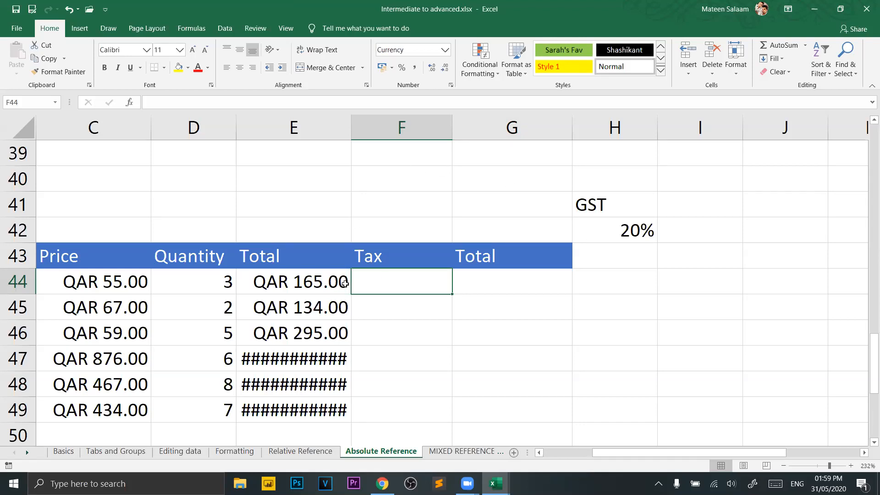
pyautogui.press('Left')
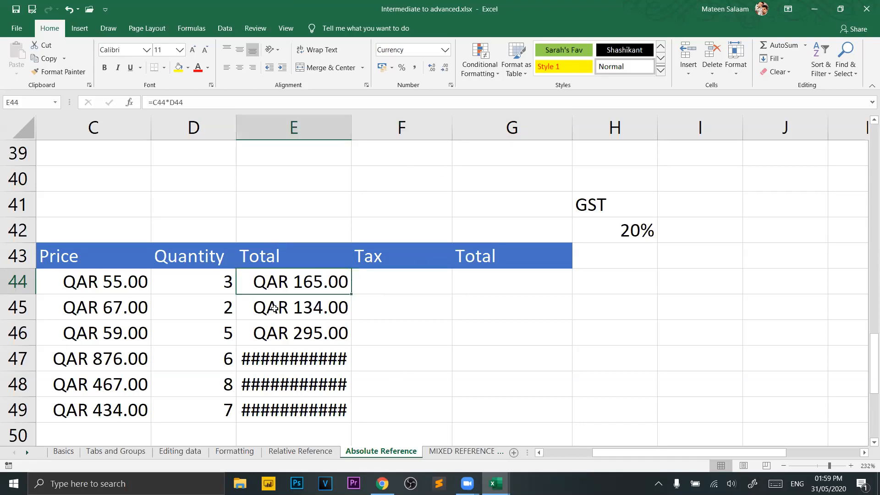
# Try a tax formula in F44 that multiplies the first item's total in E44 by a hard-coded 20%.
pyautogui.click(417, 280)
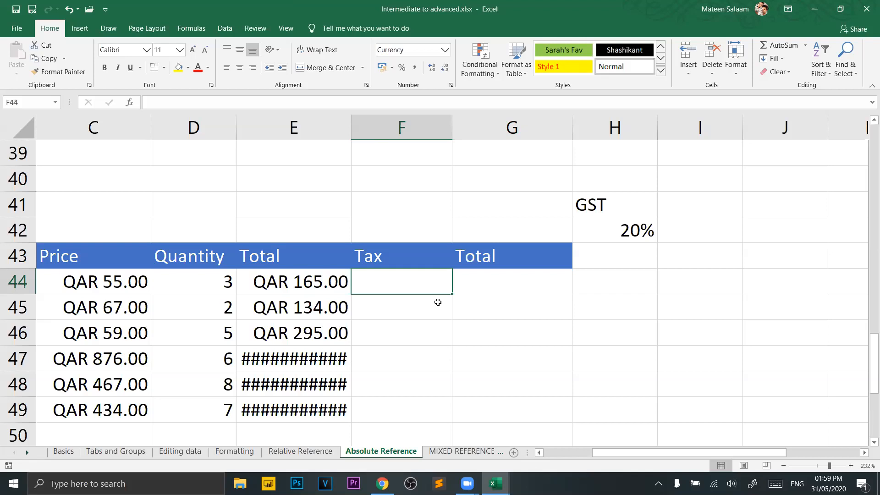
pyautogui.write('=')
pyautogui.click(309, 276)
pyautogui.write('*')
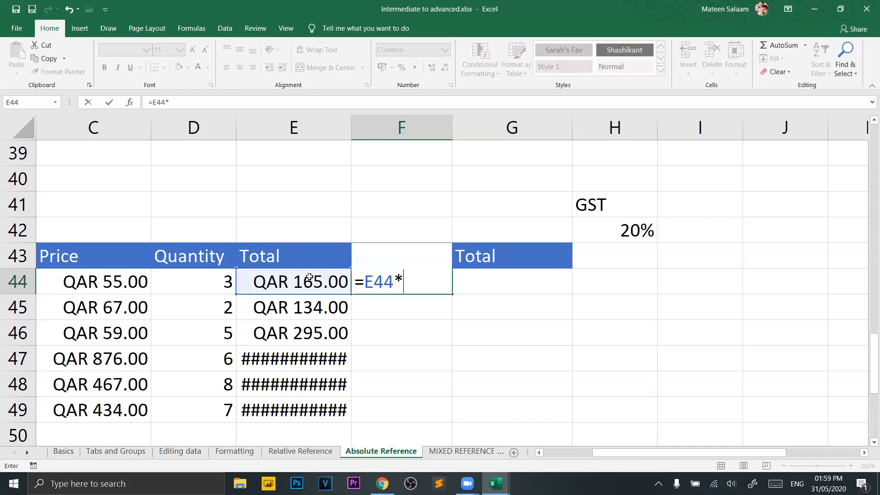
pyautogui.write('20%')
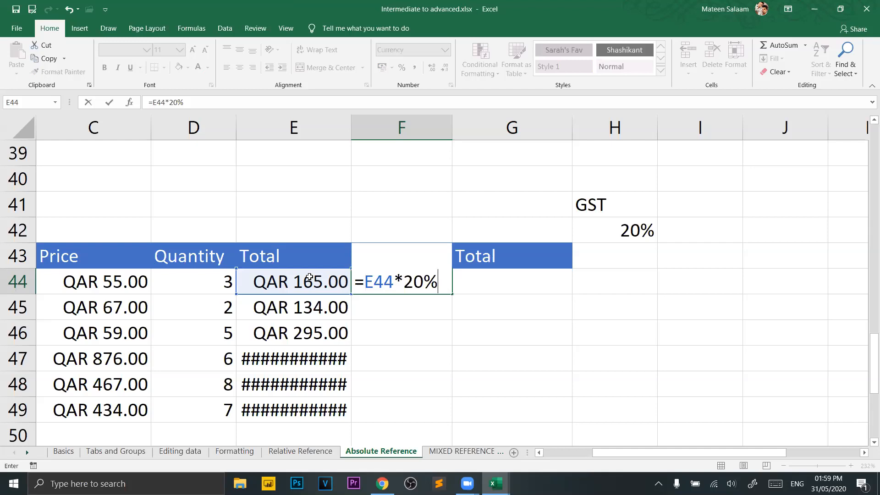
pyautogui.press('BackSpace')
pyautogui.press('BackSpace')
pyautogui.press('BackSpace')
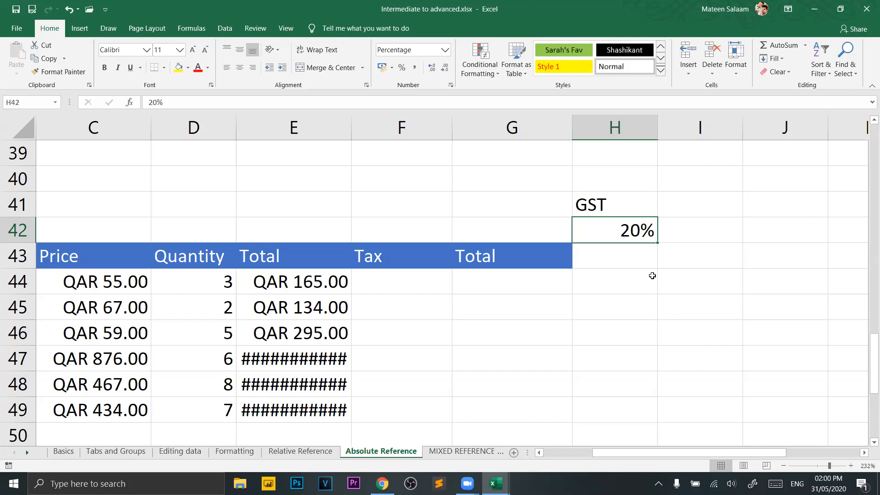
pyautogui.click(713, 484)
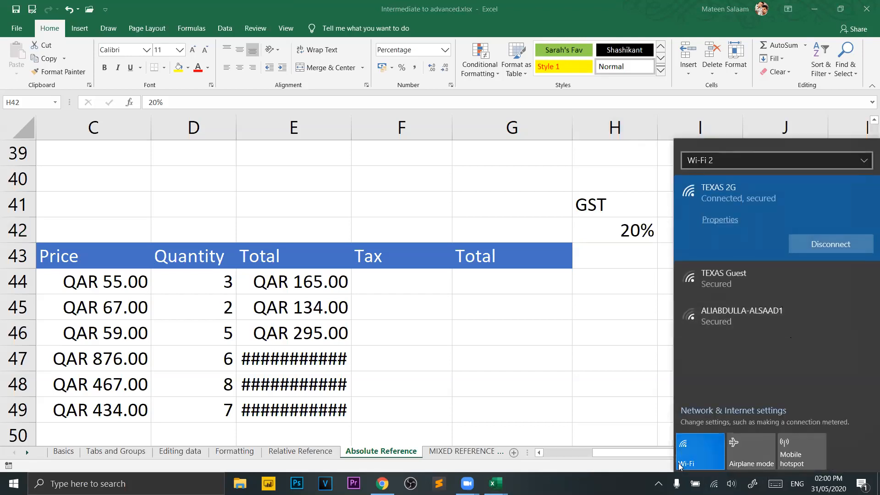
pyautogui.click(658, 483)
pyautogui.click(659, 461)
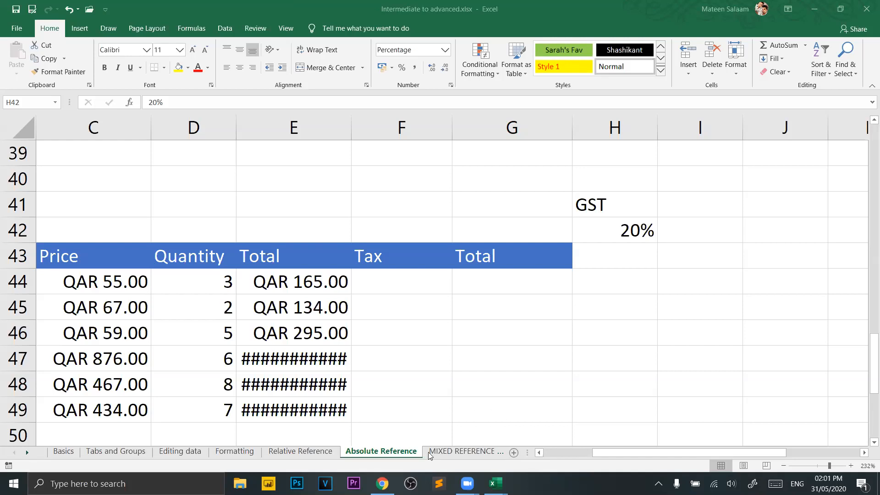
# Open the MIXED REFERENCE sheet and clear the multiplication table results in C9:J24.
pyautogui.click(449, 453)
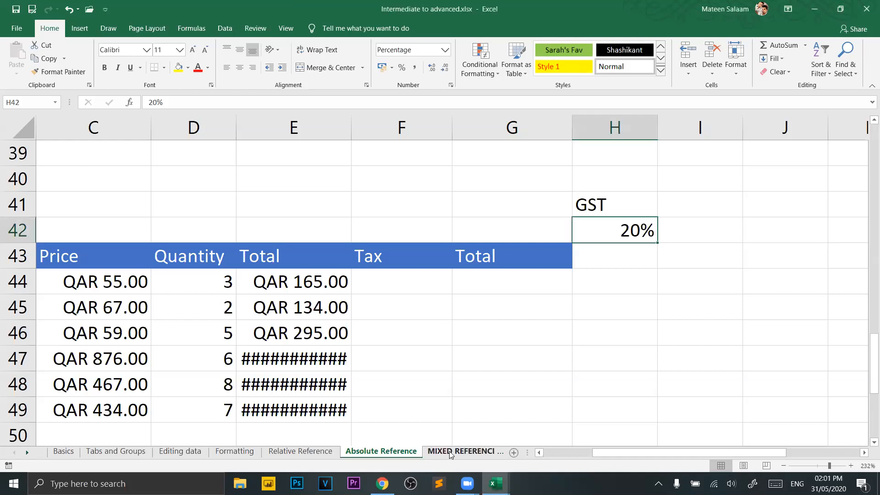
pyautogui.click(453, 447)
pyautogui.click(452, 448)
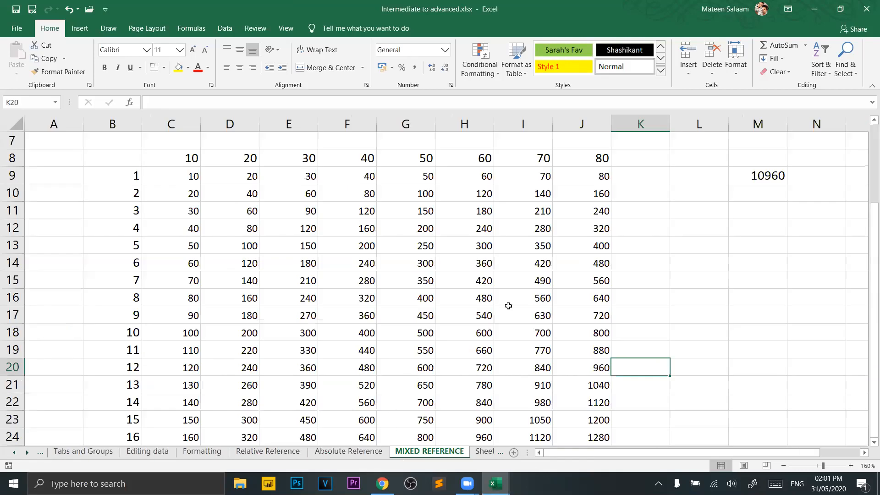
pyautogui.moveTo(161, 178); pyautogui.dragTo(594, 382)
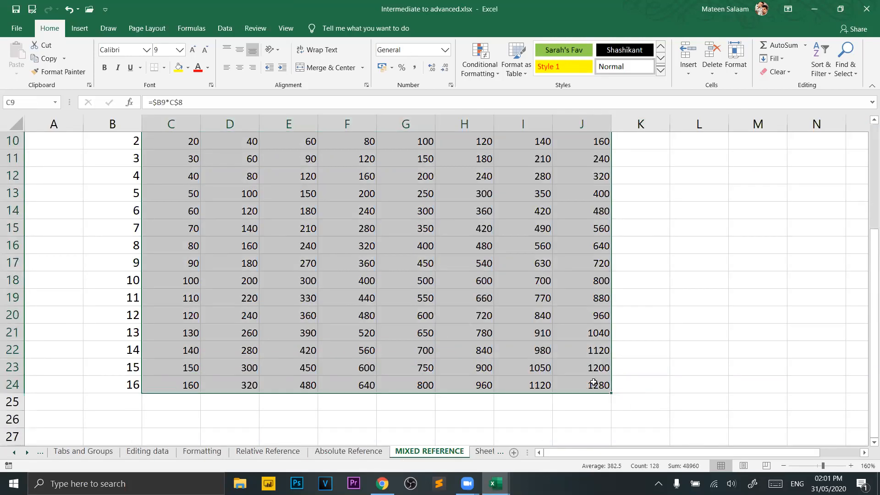
pyautogui.press('Delete')
pyautogui.scroll(1, 247, 325)
pyautogui.click(216, 286)
pyautogui.click(179, 292)
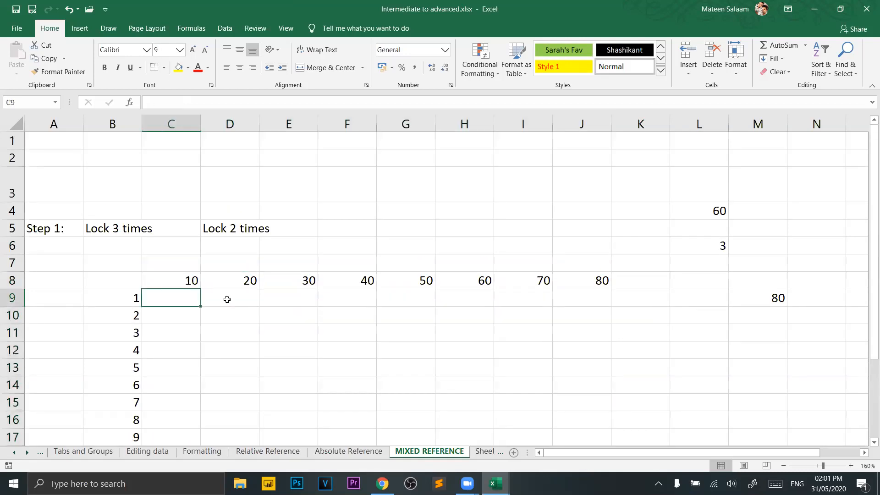
# Examine the empty grid C9:J24 and how the numbers in column B pair with the headers in row 8.
pyautogui.scroll(-1, 234, 293)
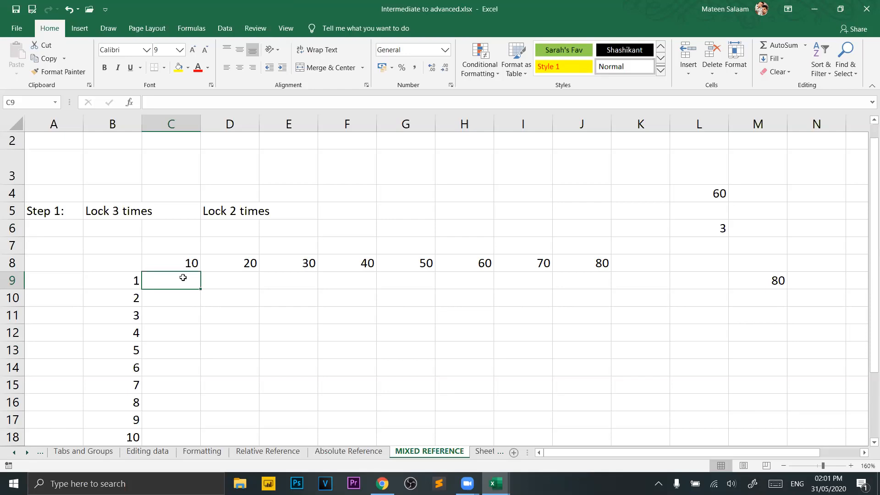
pyautogui.scroll(-2, 183, 278)
pyautogui.scroll(-1, 192, 187)
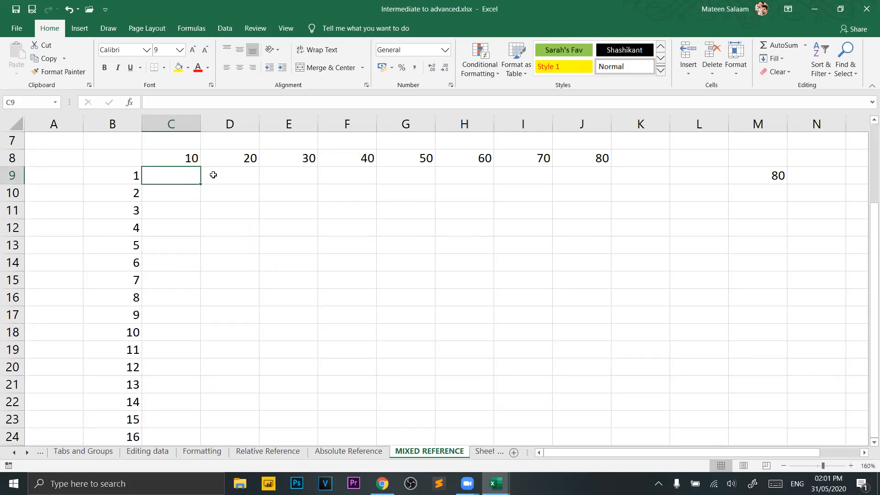
pyautogui.moveTo(198, 182); pyautogui.dragTo(600, 440)
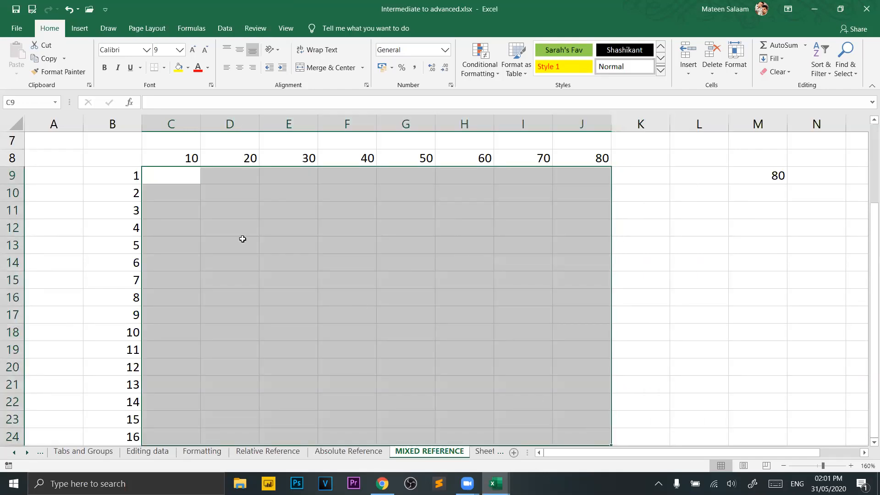
pyautogui.click(195, 187)
pyautogui.click(156, 174)
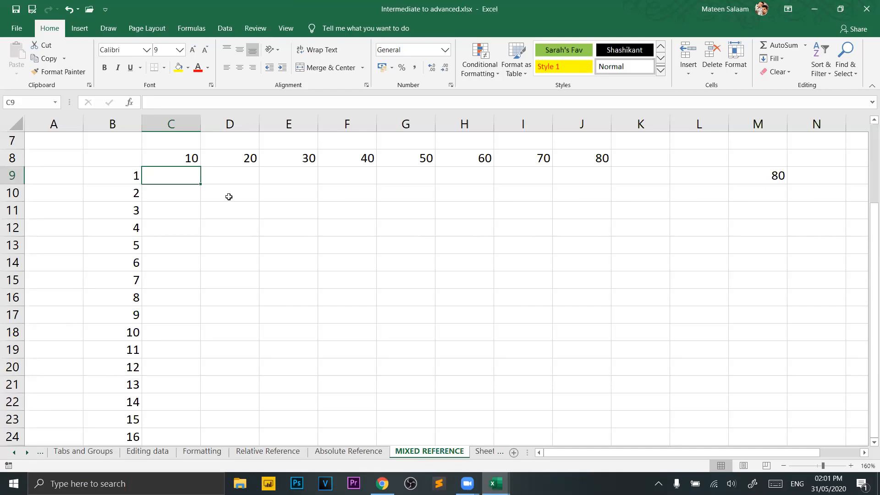
pyautogui.click(126, 178)
pyautogui.click(186, 159)
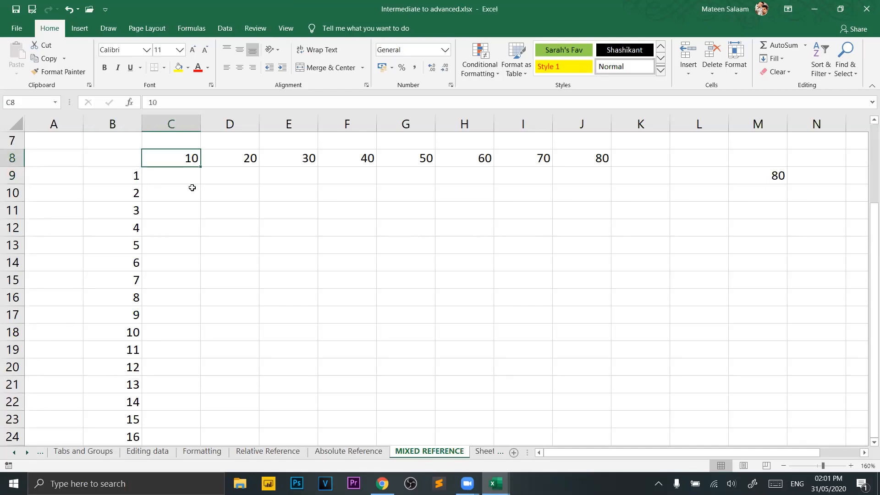
pyautogui.click(188, 180)
pyautogui.click(125, 177)
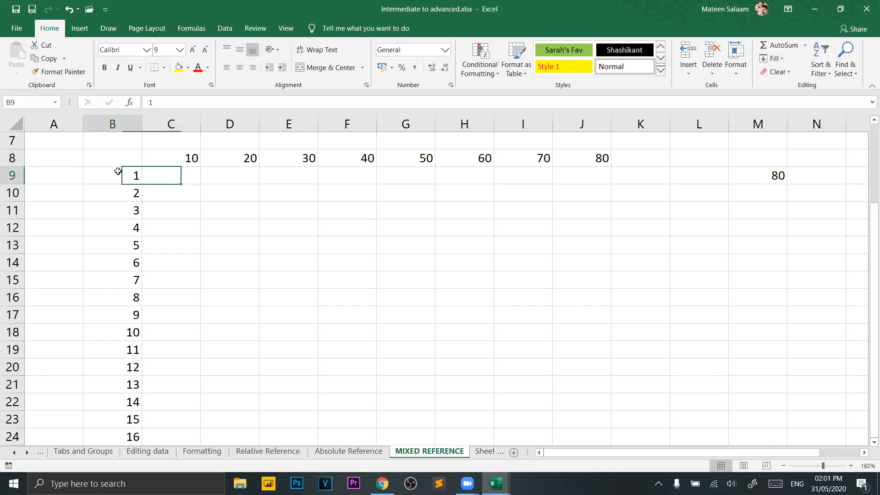
pyautogui.click(248, 165)
pyautogui.click(245, 178)
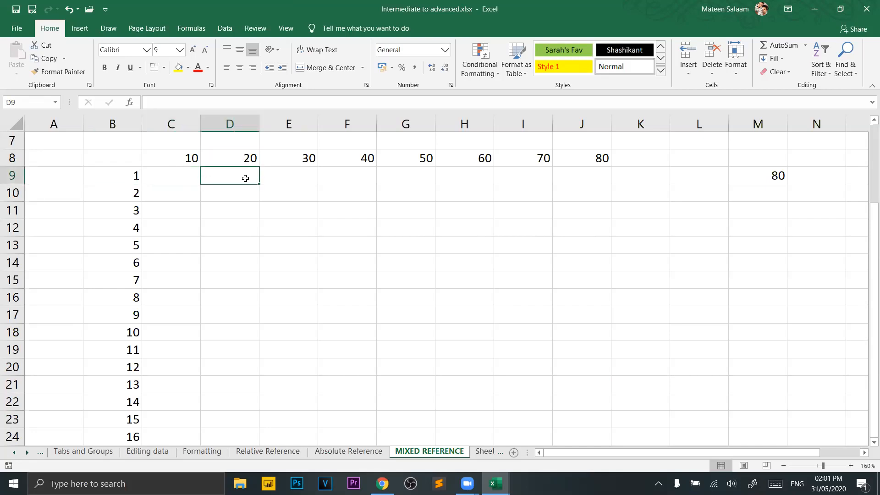
pyautogui.click(108, 174)
pyautogui.click(287, 157)
pyautogui.click(284, 171)
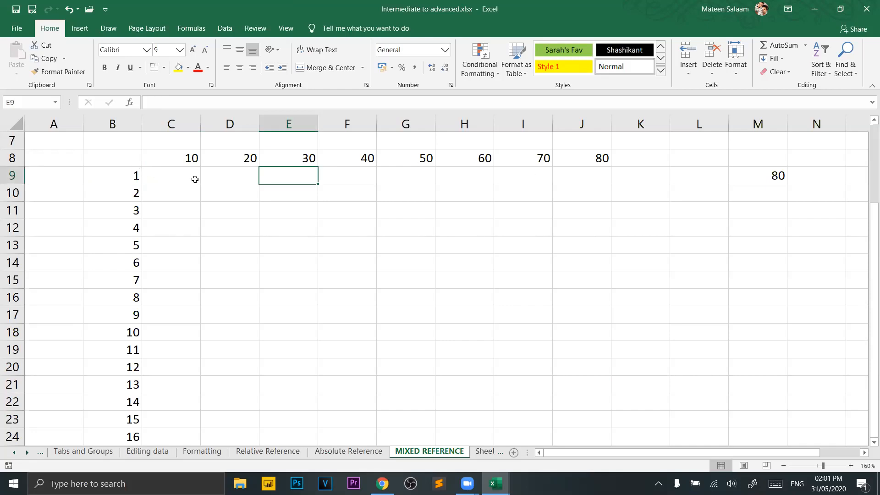
pyautogui.click(126, 196)
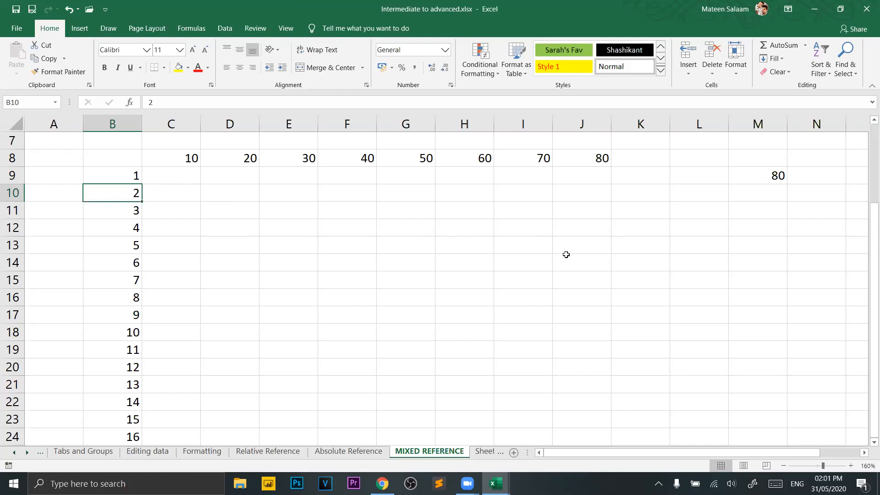
# Enter the relative formula =B9*C8 in C9 and fill it across row 9 to J9.
pyautogui.click(172, 174)
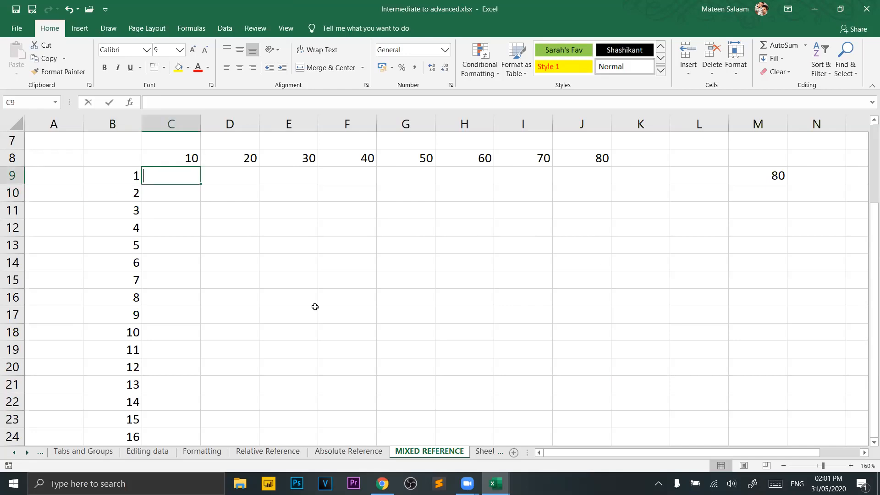
pyautogui.write('=')
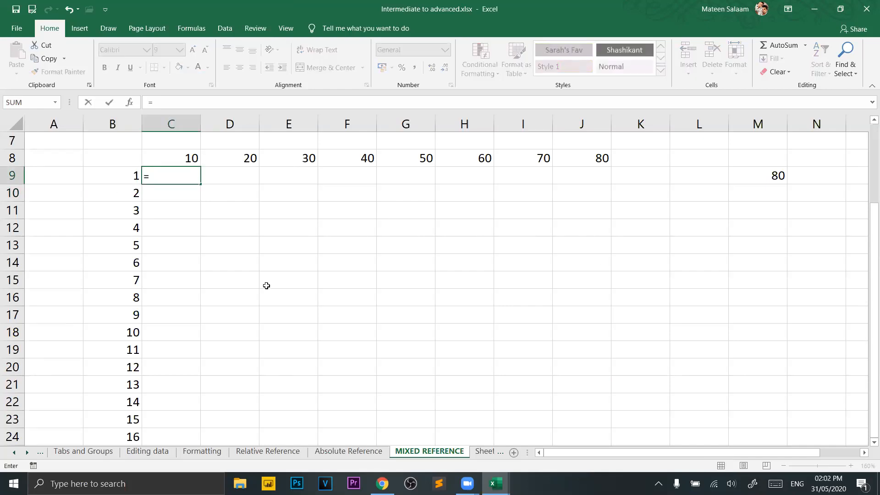
pyautogui.click(122, 176)
pyautogui.write('*')
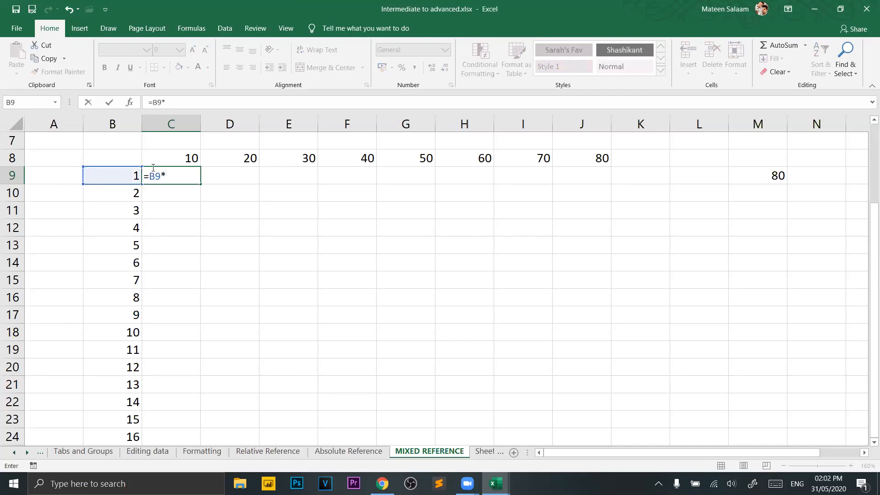
pyautogui.click(185, 162)
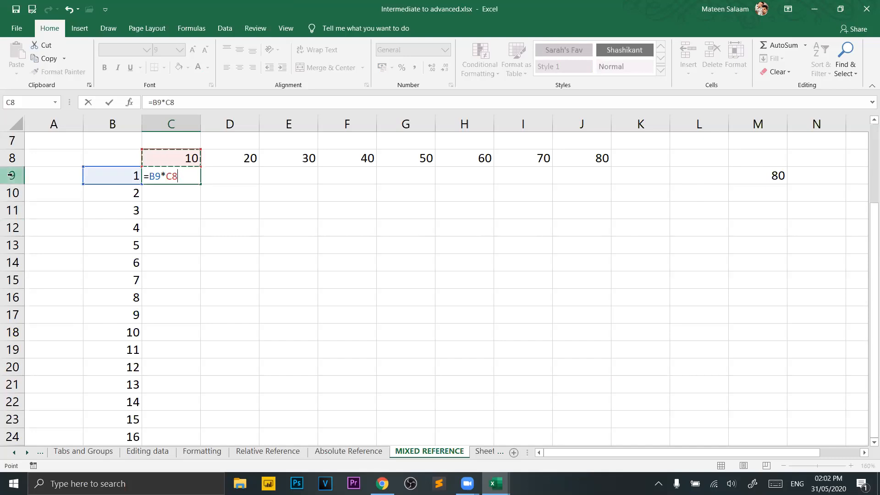
pyautogui.click(172, 176)
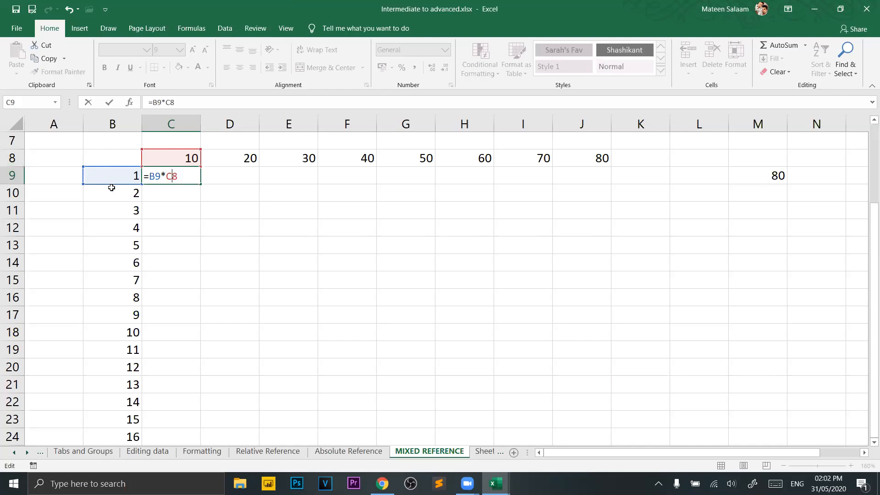
pyautogui.press('Return')
pyautogui.click(190, 176)
pyautogui.moveTo(198, 184); pyautogui.dragTo(599, 178)
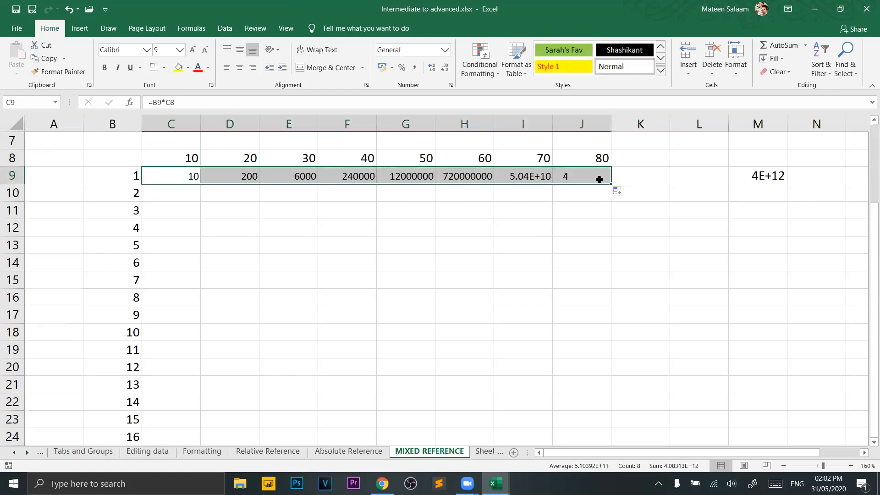
# Compare the cell references used by the formulas in C9 and D9.
pyautogui.doubleClick(190, 175)
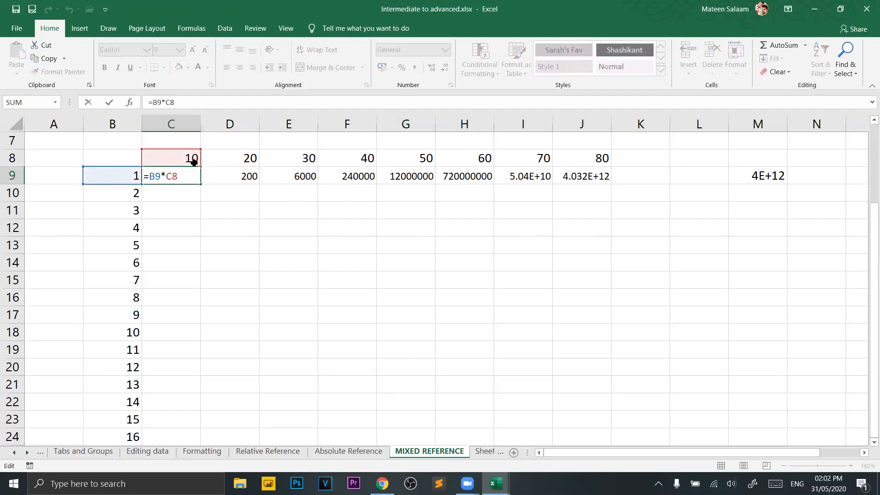
pyautogui.press('Escape')
pyautogui.doubleClick(244, 178)
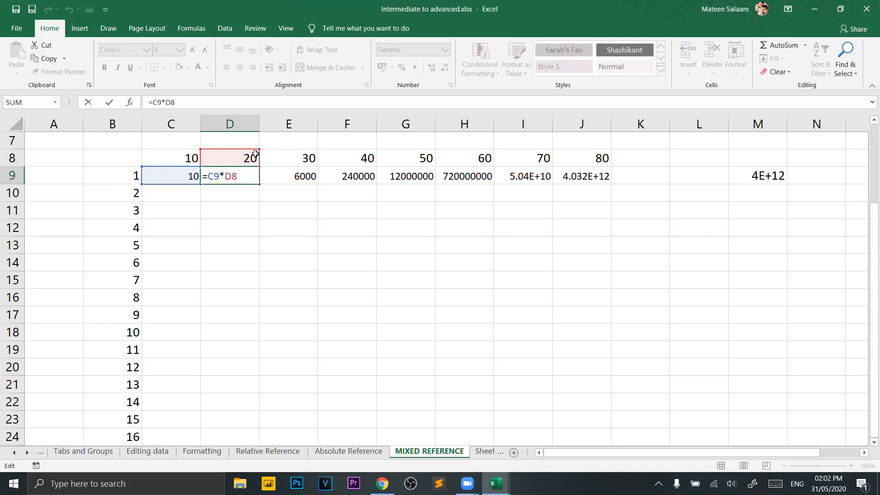
pyautogui.hotkey('ctrl', 'Return')
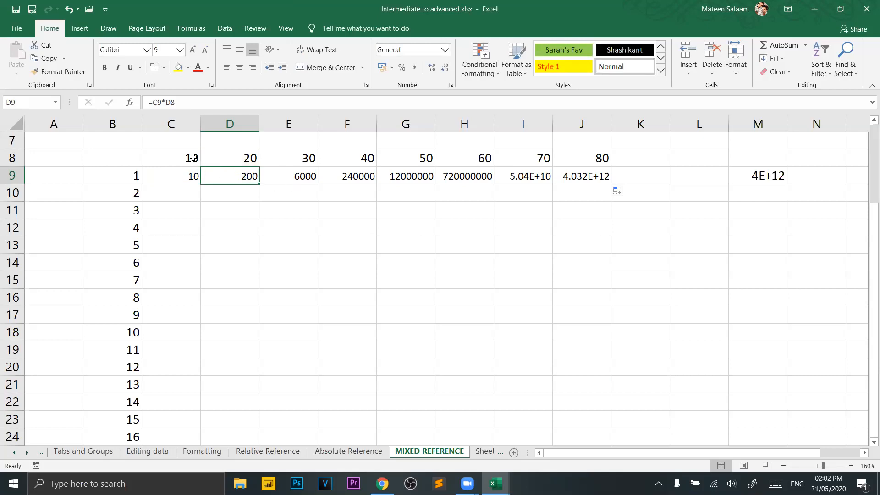
# Trace sideways movement along the row 8 headers and vertical movement down the column B numbers to see which reference part changes.
pyautogui.click(180, 156)
pyautogui.press('Right')
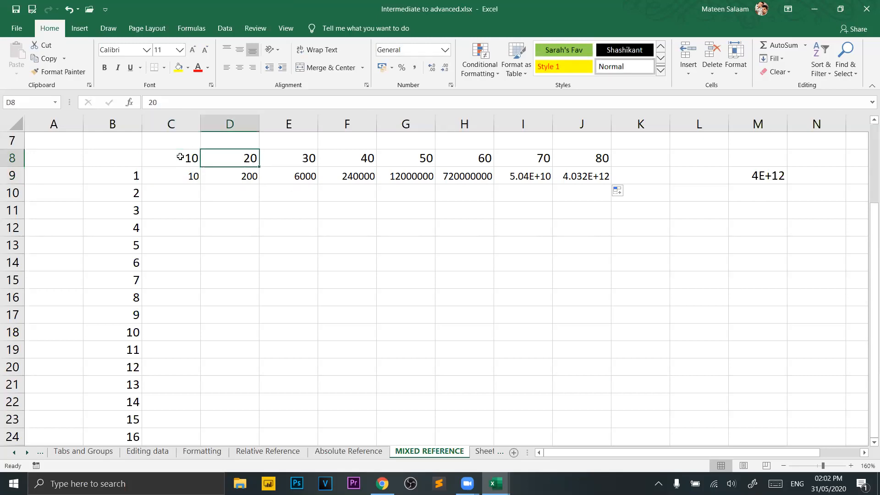
pyautogui.press('Left')
pyautogui.press('Left')
pyautogui.press('Down')
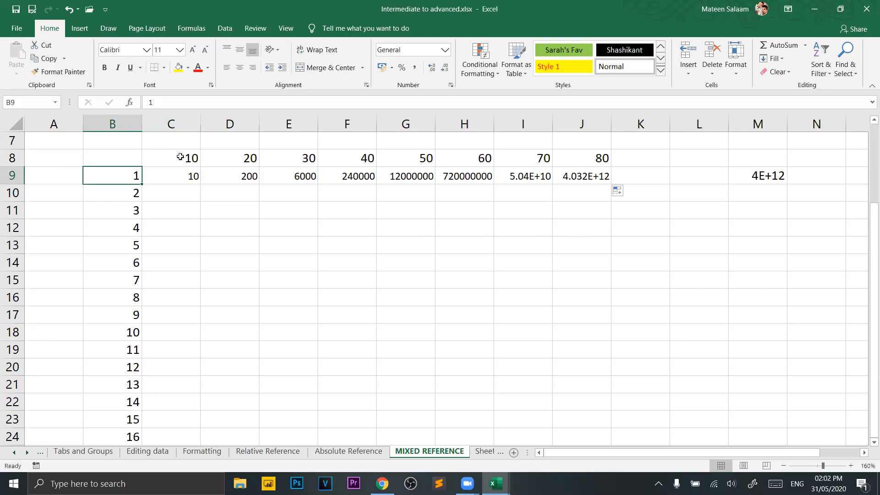
pyautogui.press('Down')
pyautogui.press('Up')
pyautogui.press('Up')
pyautogui.press('Down')
pyautogui.press('Down')
pyautogui.press('Down')
pyautogui.press('Up')
pyautogui.press('Up')
pyautogui.press('Down')
pyautogui.press('Up')
pyautogui.press('Right')
pyautogui.press('Left')
# Lock column B in the C9 formula so it reads =$B9*C8, and refill it across row 9 to J9.
pyautogui.click(149, 175)
pyautogui.doubleClick(152, 177)
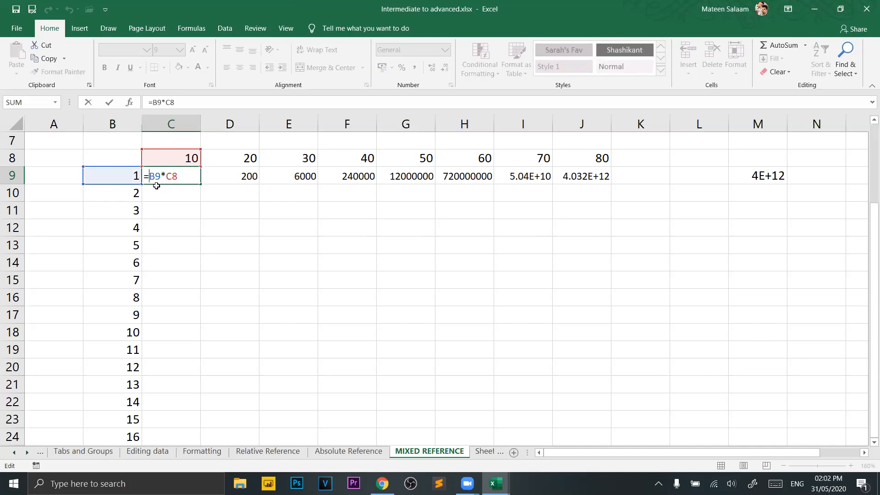
pyautogui.write('$')
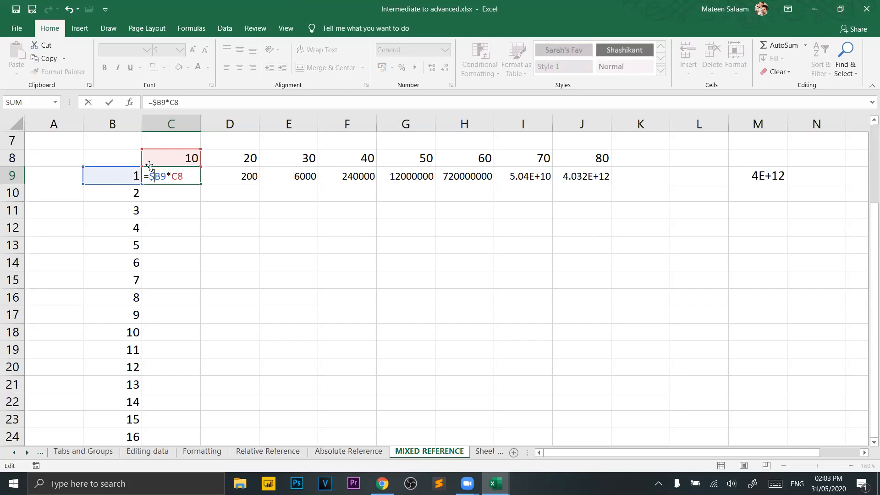
pyautogui.press('Return')
pyautogui.click(131, 187)
pyautogui.click(115, 168)
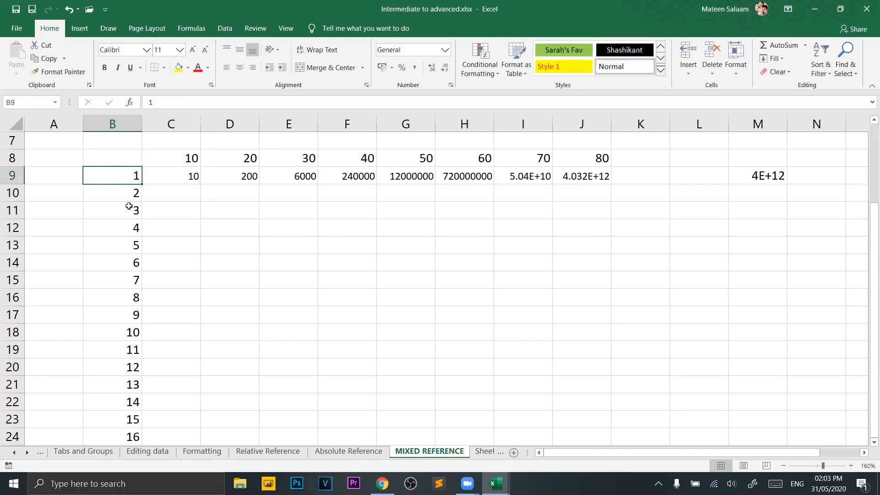
pyautogui.click(180, 180)
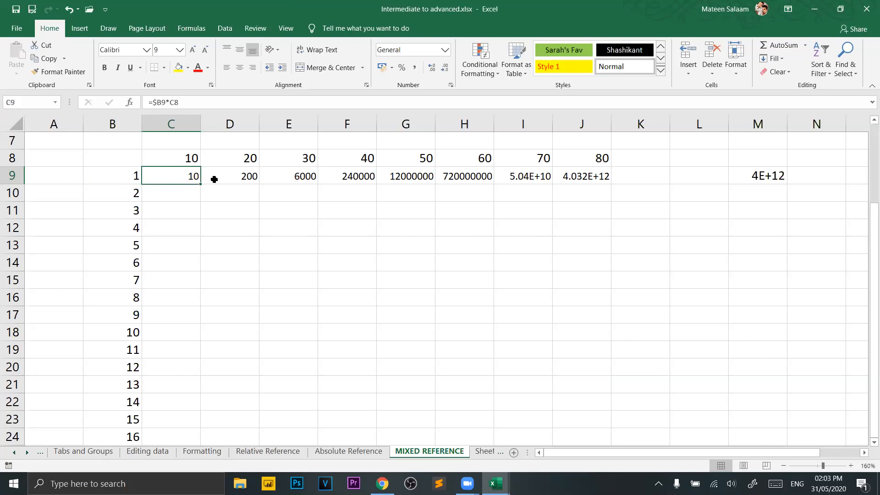
pyautogui.moveTo(201, 184); pyautogui.dragTo(610, 192)
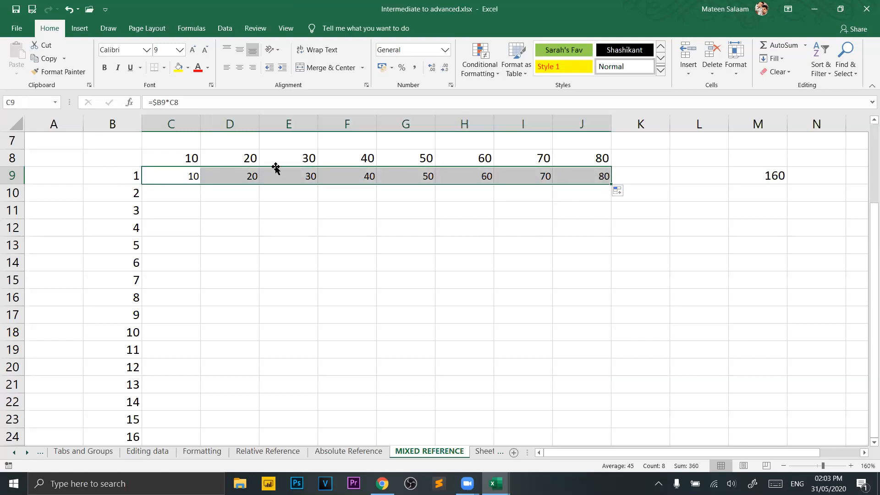
# Inspect the copied formulas in D9, E9 and F9 to check which cells each one references.
pyautogui.doubleClick(236, 175)
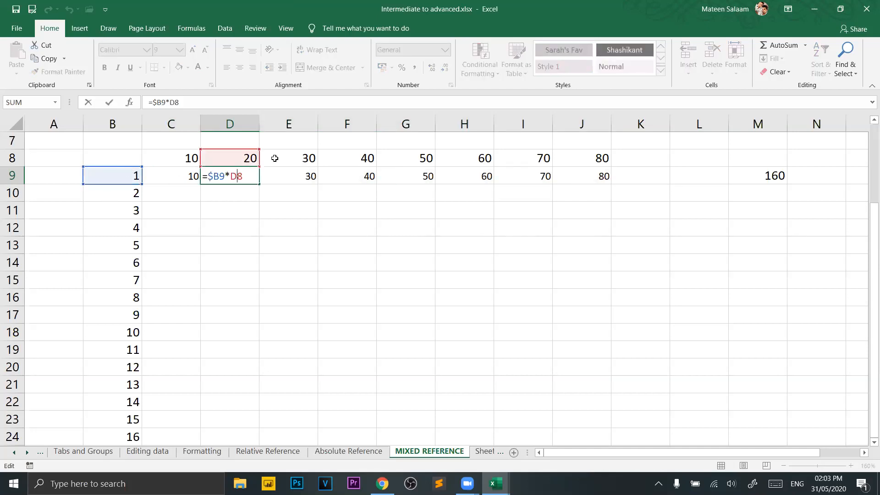
pyautogui.press('Escape')
pyautogui.doubleClick(291, 174)
pyautogui.press('Escape')
pyautogui.doubleClick(369, 174)
pyautogui.press('Escape')
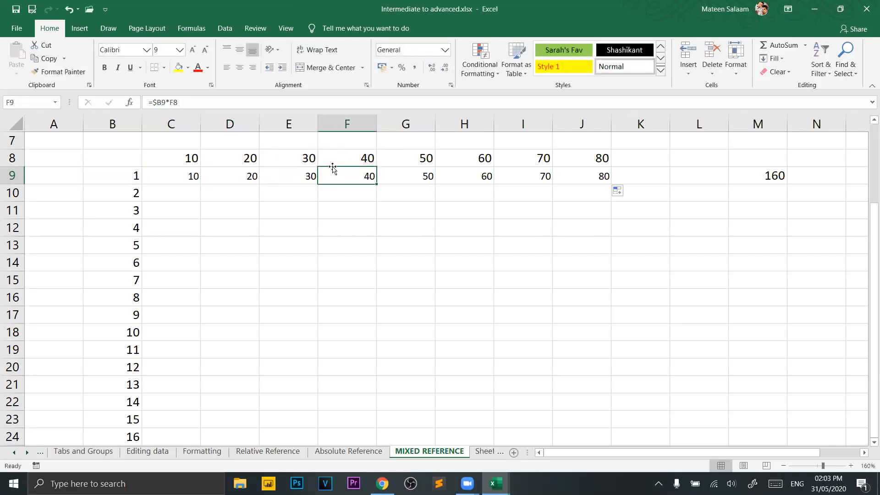
# Try filling the row 9 formulas down the table through row 24, and inspect the resulting formula in C10.
pyautogui.moveTo(181, 176); pyautogui.dragTo(635, 441)
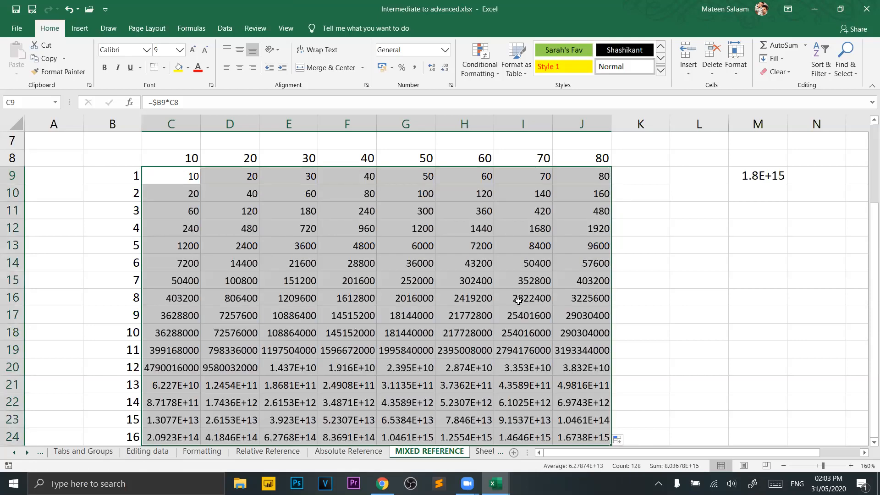
pyautogui.click(518, 301)
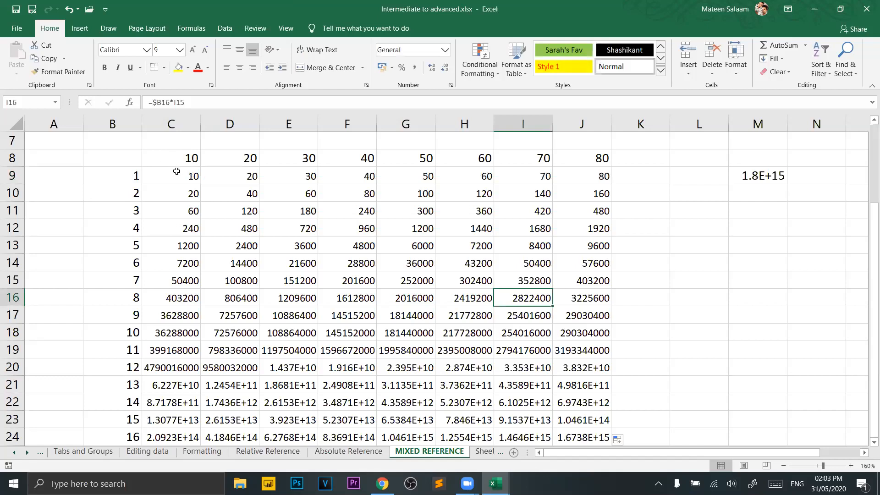
pyautogui.doubleClick(183, 192)
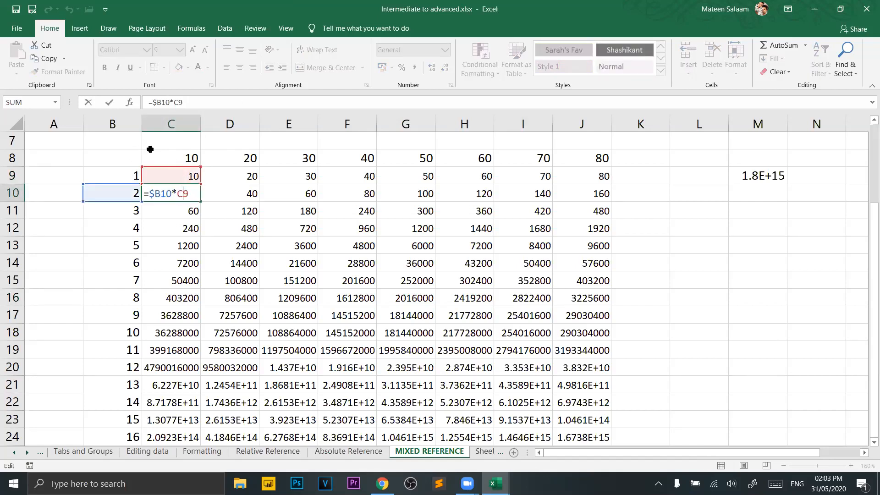
pyautogui.press('Escape')
# Lock the row of the second reference in C9's formula so it reads =$B9*C$8.
pyautogui.doubleClick(163, 177)
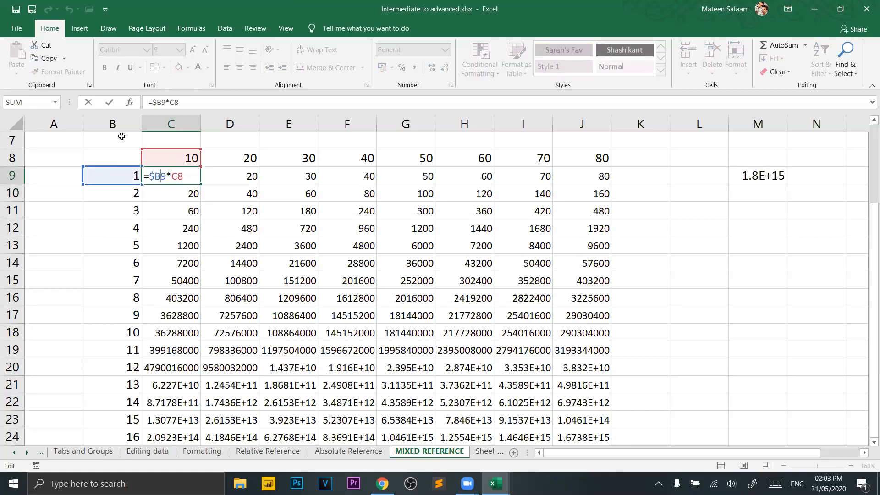
pyautogui.click(175, 176)
pyautogui.write('%')
pyautogui.press('BackSpace')
pyautogui.write('%')
pyautogui.press('BackSpace')
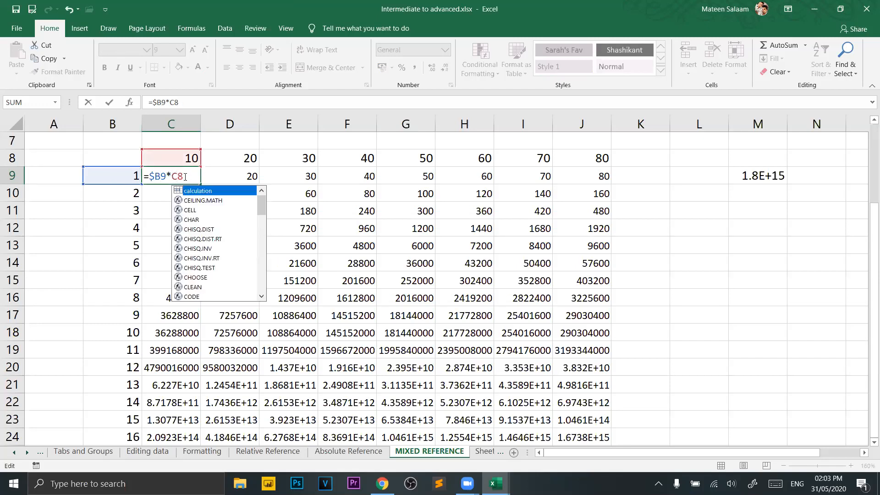
pyautogui.click(185, 177)
pyautogui.press('Return')
# Fill the C9 formula across columns C to J and down all rows of the multiplication table.
pyautogui.click(184, 176)
pyautogui.moveTo(200, 183); pyautogui.dragTo(637, 333)
pyautogui.click(636, 333)
pyautogui.scroll(1, 636, 333)
pyautogui.scroll(-1, 636, 333)
pyautogui.scroll(3, 636, 333)
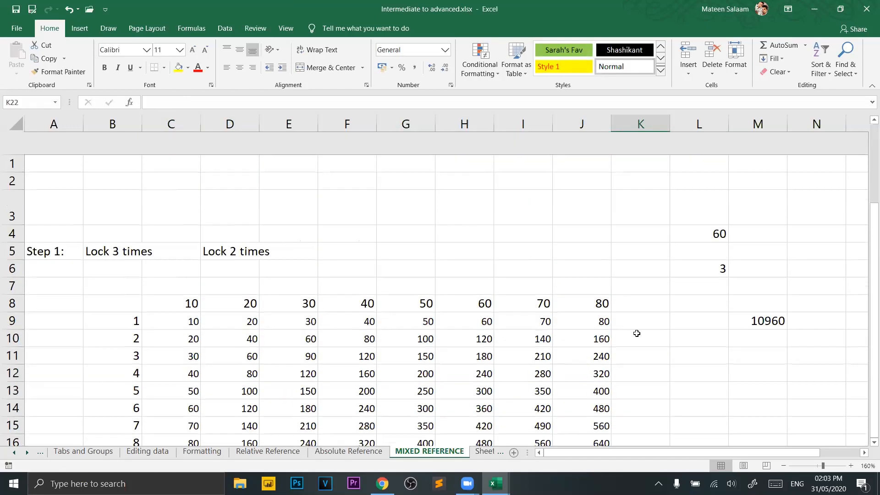
pyautogui.scroll(-1, 637, 333)
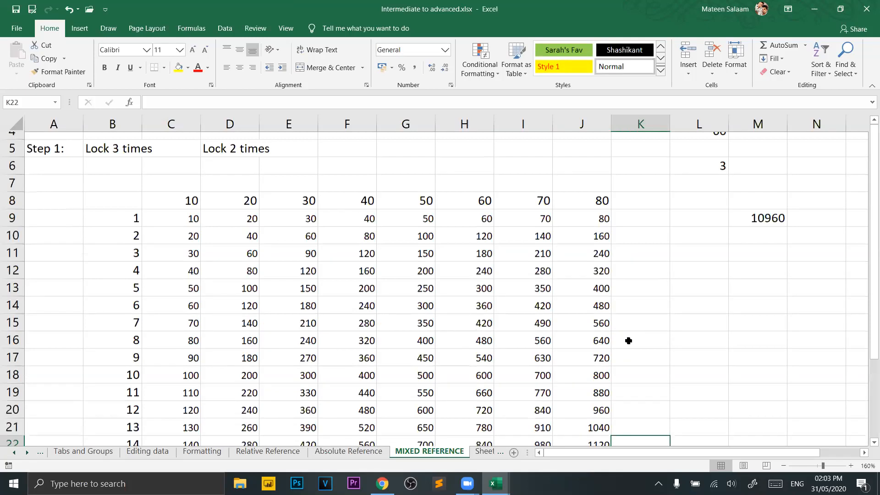
pyautogui.scroll(-1, 627, 337)
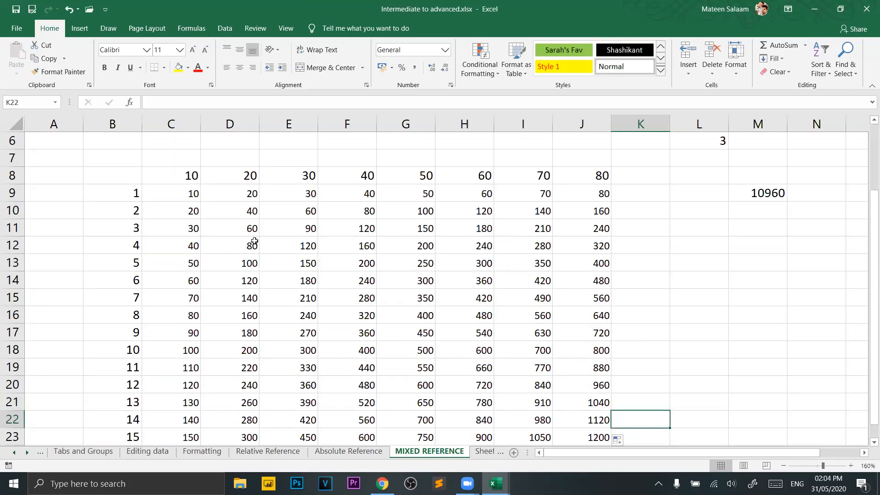
# Review the locked column and locked row references in C9's formula, leaving it unedited.
pyautogui.doubleClick(174, 194)
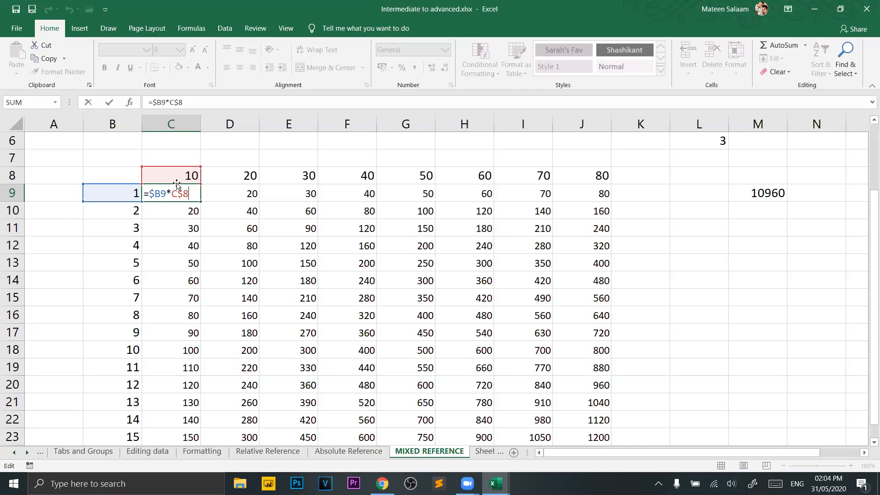
pyautogui.moveTo(176, 193)
pyautogui.mouseDown()
pyautogui.moveTo(193, 192)
pyautogui.moveTo(161, 194)
pyautogui.mouseUp()
pyautogui.click(361, 300)
pyautogui.press('Escape')
# Switch to the Speak Cells worksheet and go to the first instruction under Steps.
pyautogui.click(28, 451)
pyautogui.click(27, 451)
pyautogui.click(28, 451)
pyautogui.click(28, 451)
pyautogui.click(27, 451)
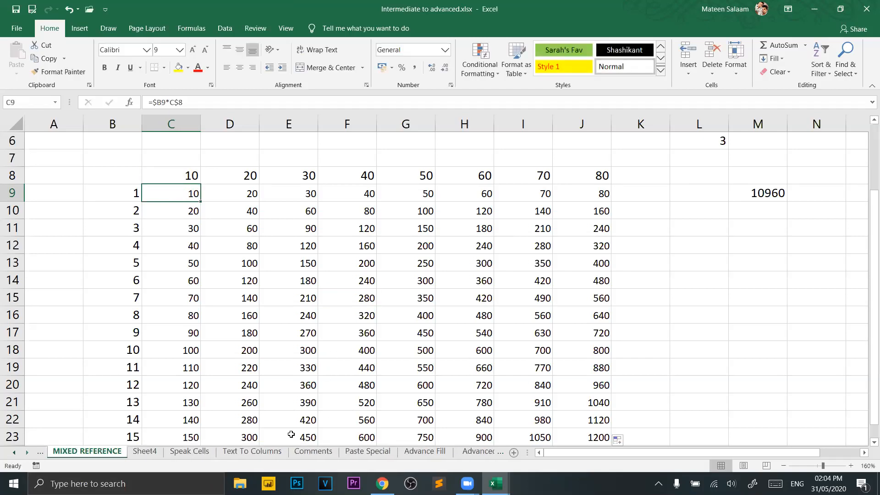
pyautogui.click(190, 452)
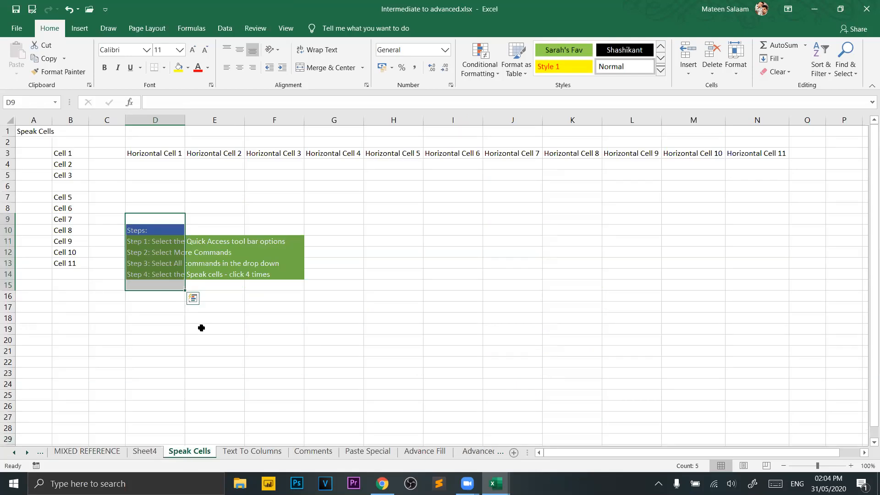
pyautogui.click(217, 243)
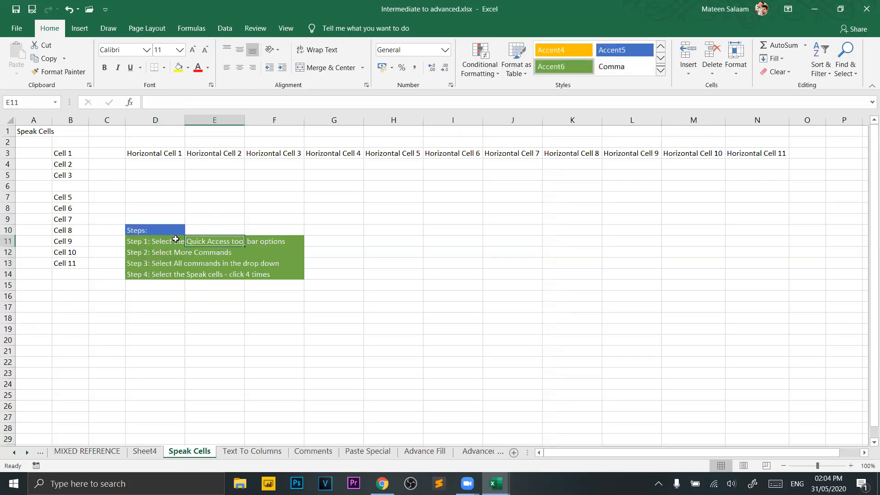
# Open the Quick Access Toolbar customization options and list All Commands.
pyautogui.click(105, 10)
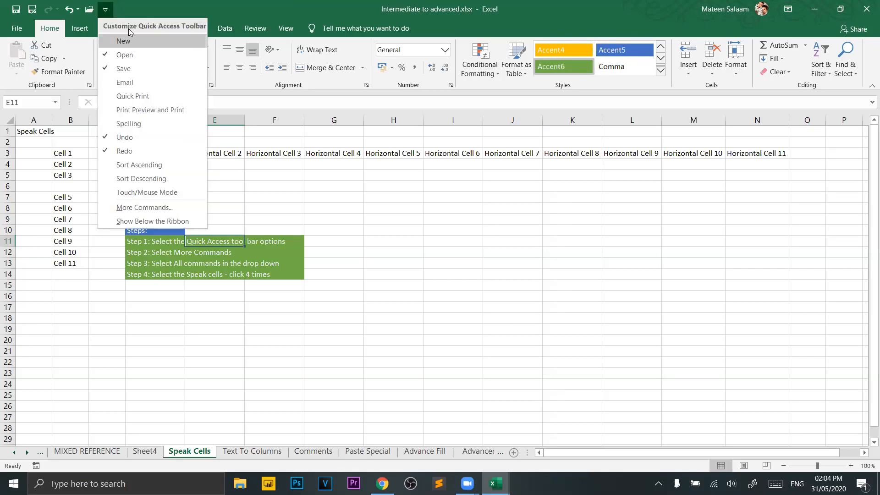
pyautogui.click(146, 208)
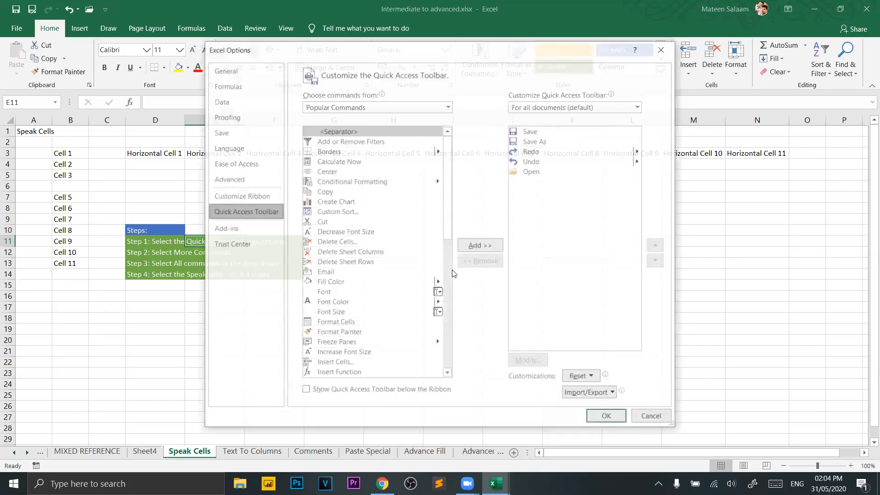
pyautogui.click(429, 108)
pyautogui.click(357, 141)
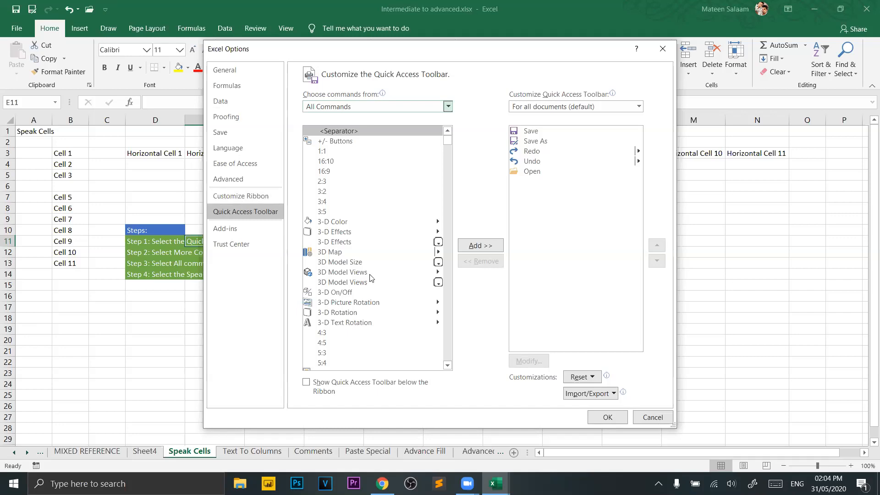
pyautogui.click(448, 107)
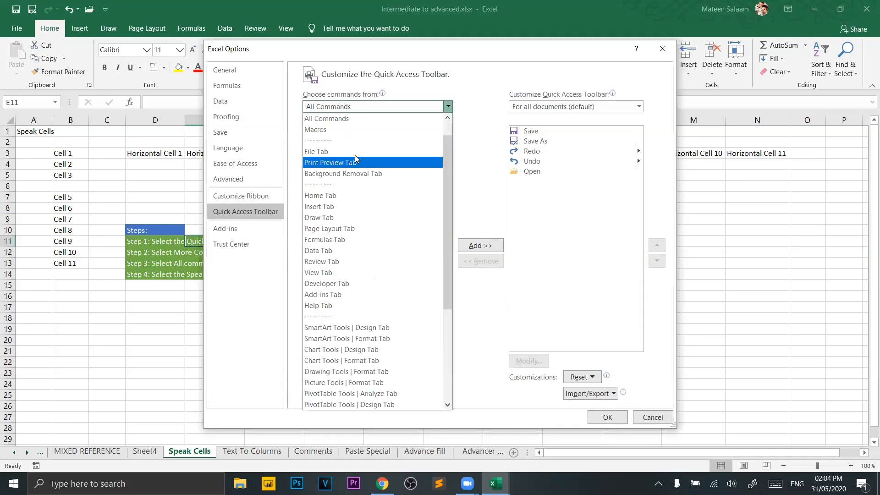
pyautogui.click(399, 119)
# Add Speak Cells and Speak Cells - Stop Speaking Cells to the Quick Access Toolbar and confirm the options.
pyautogui.click(367, 225)
pyautogui.write('spe')
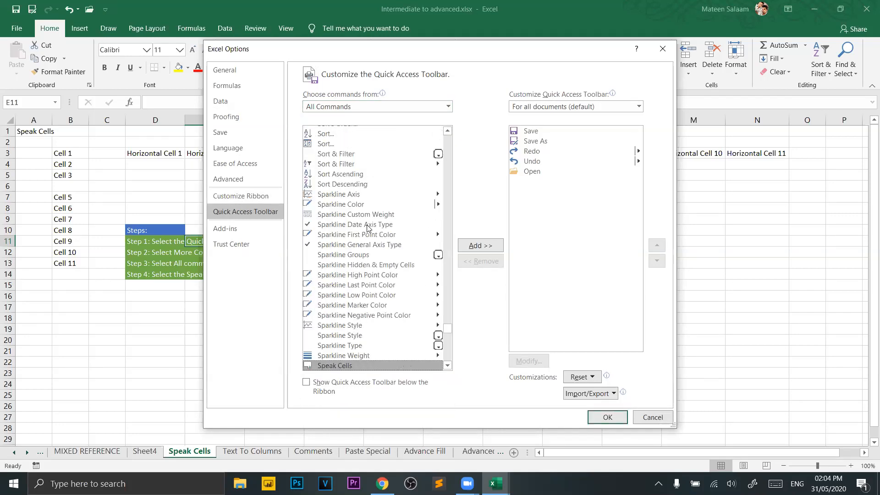
pyautogui.click(489, 246)
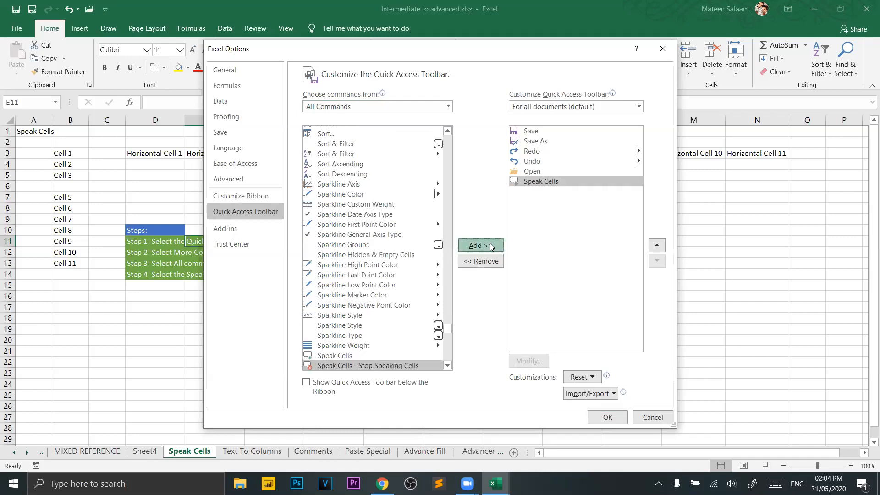
pyautogui.click(490, 247)
pyautogui.click(607, 417)
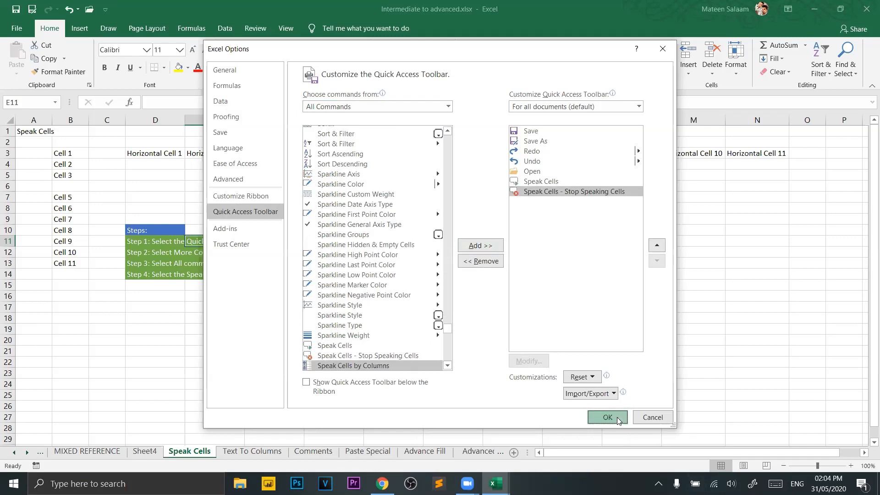
# Have the instructions in D10:D14 read aloud with the Speak Cells command.
pyautogui.moveTo(138, 231); pyautogui.dragTo(143, 282)
pyautogui.click(106, 9)
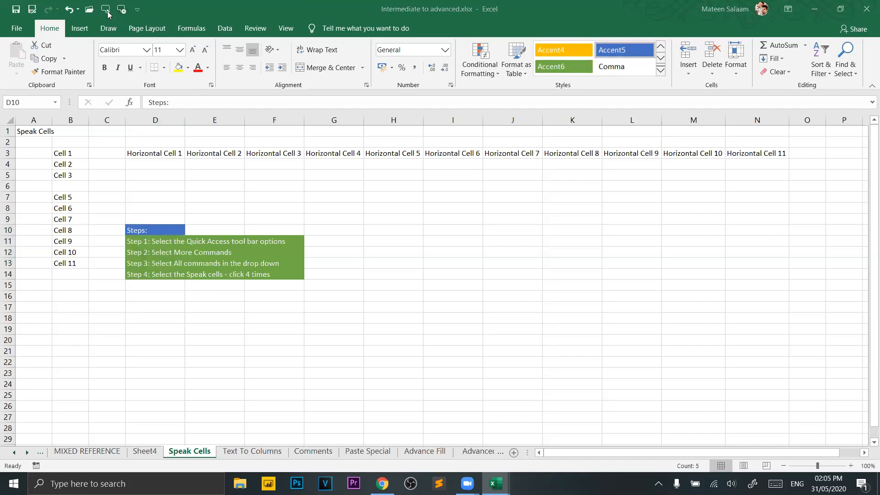
pyautogui.click(107, 11)
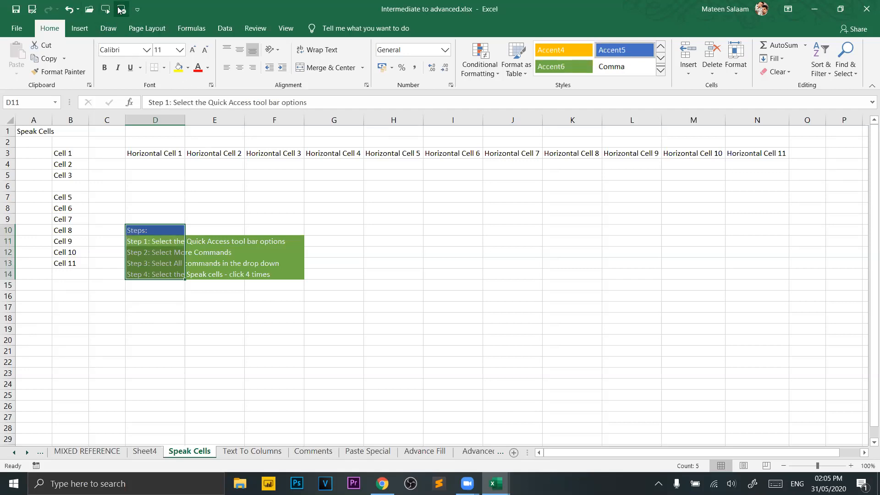
pyautogui.click(232, 157)
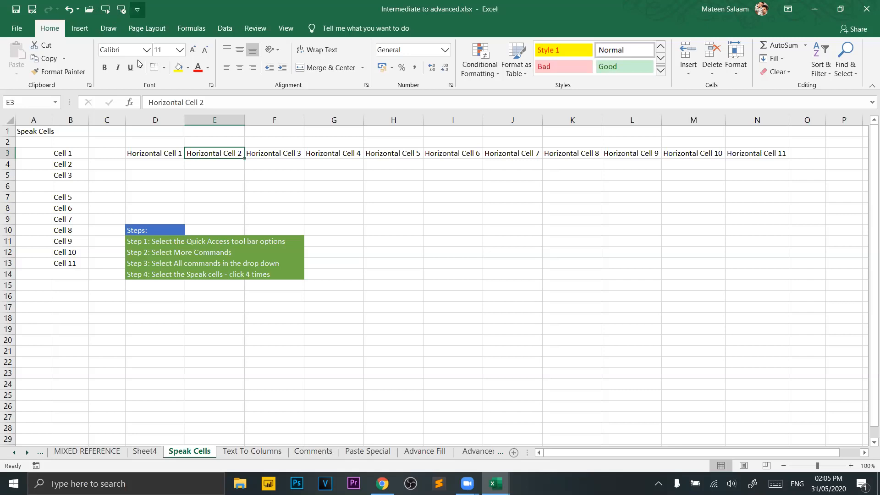
pyautogui.moveTo(147, 227); pyautogui.dragTo(165, 276)
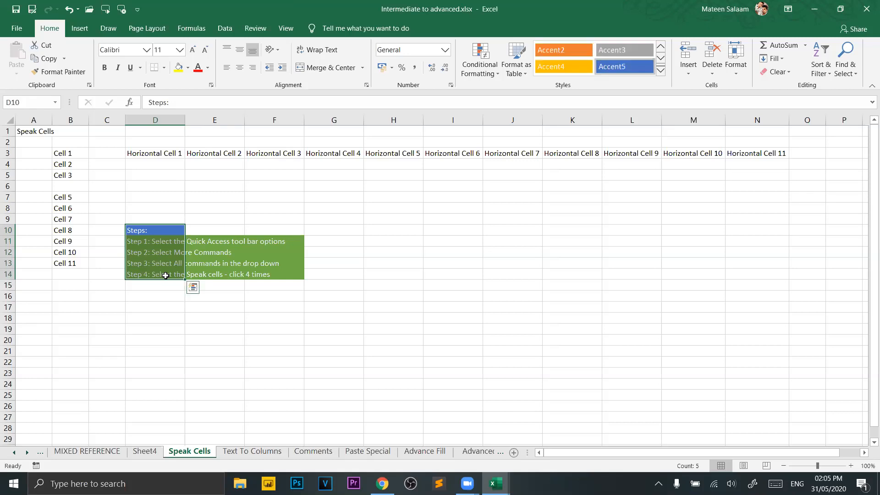
pyautogui.click(173, 310)
pyautogui.moveTo(158, 229); pyautogui.dragTo(166, 273)
# Go to the Text To Columns worksheet and examine the Extention and Numbers columns in rows 41 to 54.
pyautogui.click(244, 453)
pyautogui.scroll(11, 366, 287)
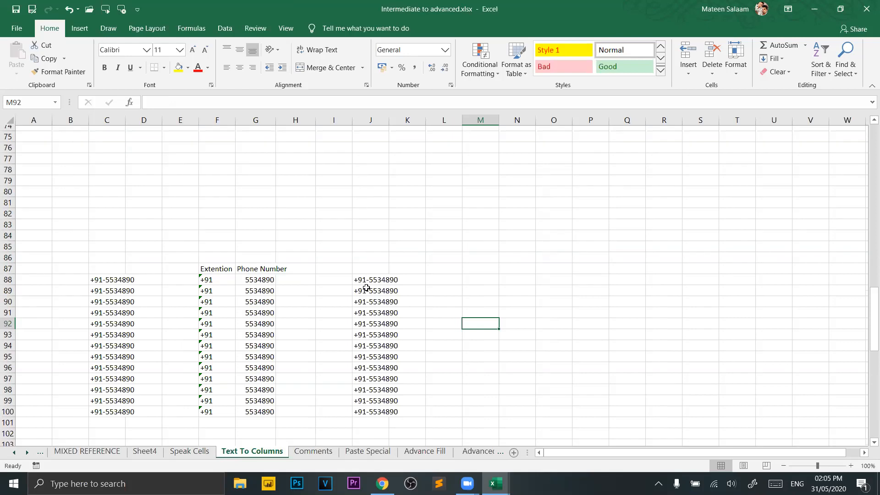
pyautogui.scroll(4, 366, 287)
pyautogui.scroll(-2, 229, 247)
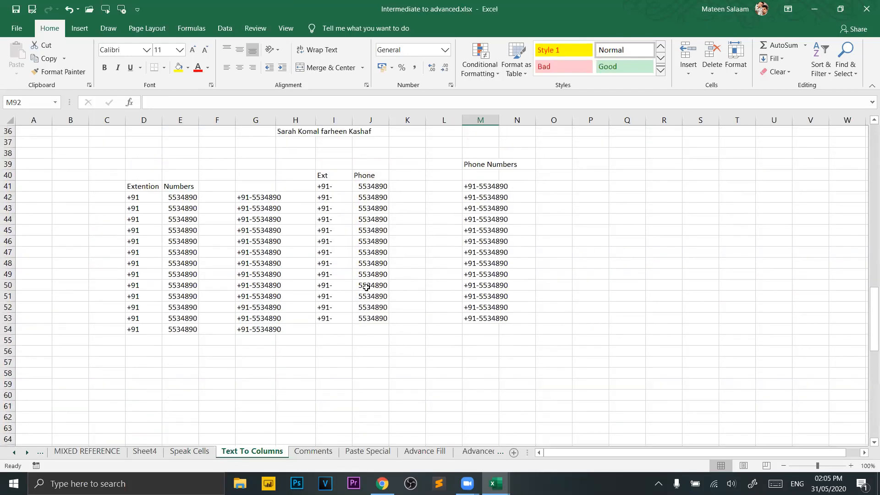
pyautogui.moveTo(146, 197); pyautogui.dragTo(150, 326)
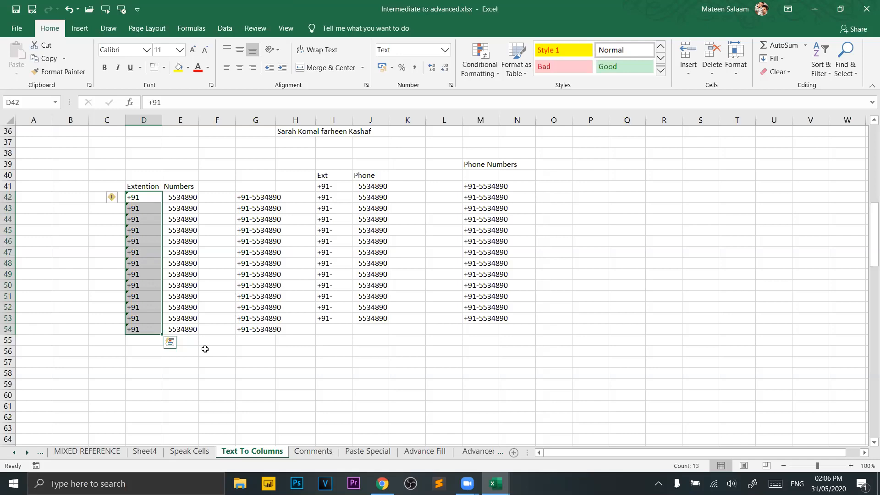
pyautogui.scroll(3, 265, 282)
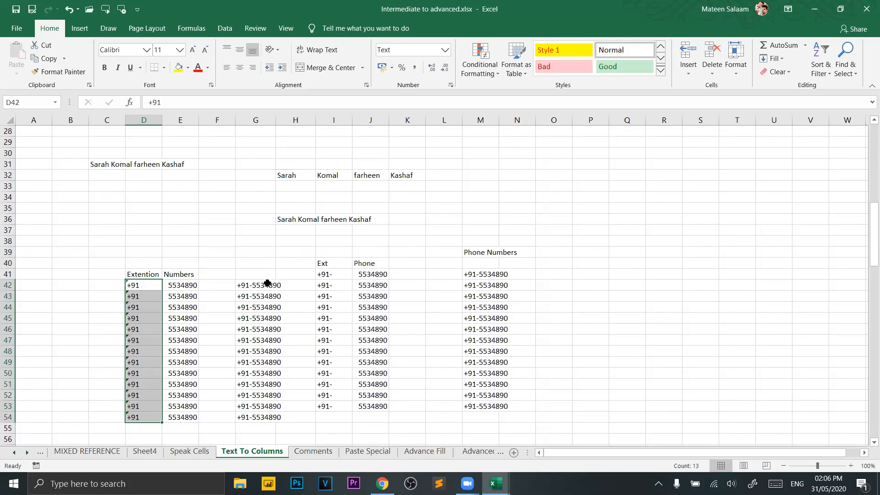
pyautogui.scroll(-3, 268, 283)
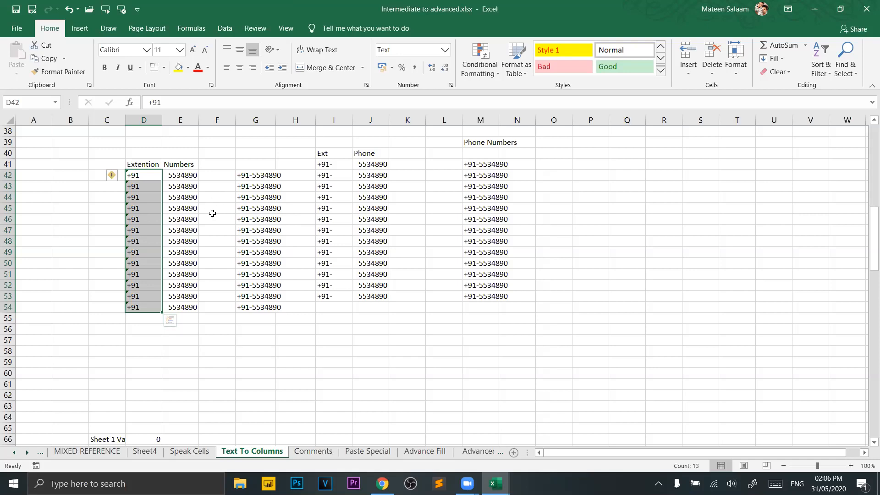
# Examine the combined phone numbers in rows 88 to 100 against the separate Extention and Phone Number columns.
pyautogui.scroll(-1, 212, 248)
pyautogui.scroll(-6, 212, 248)
pyautogui.scroll(18, 212, 248)
pyautogui.scroll(1, 212, 248)
pyautogui.scroll(-20, 212, 248)
pyautogui.scroll(14, 212, 248)
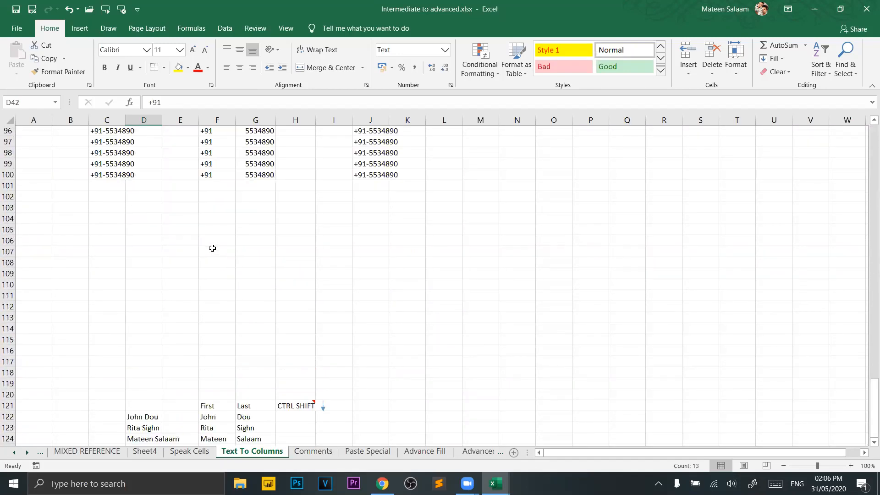
pyautogui.moveTo(364, 174); pyautogui.dragTo(363, 306)
pyautogui.click(507, 262)
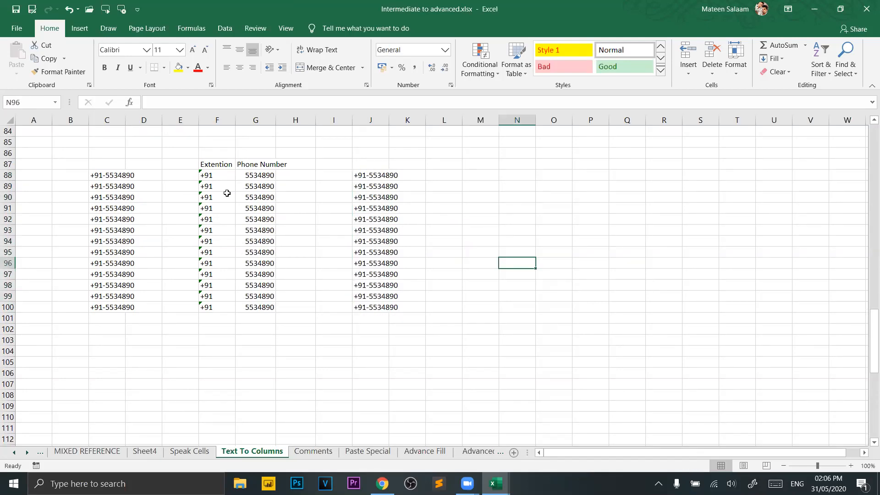
pyautogui.moveTo(212, 175); pyautogui.dragTo(216, 320)
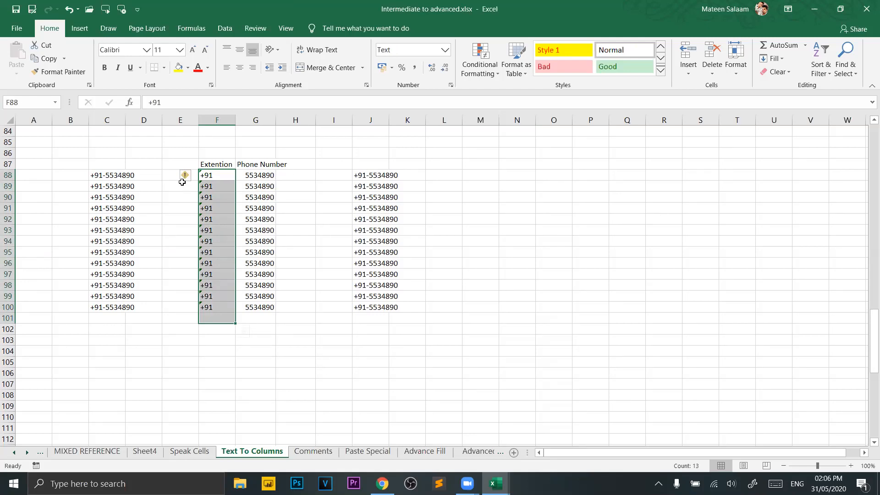
pyautogui.moveTo(219, 177); pyautogui.dragTo(270, 177)
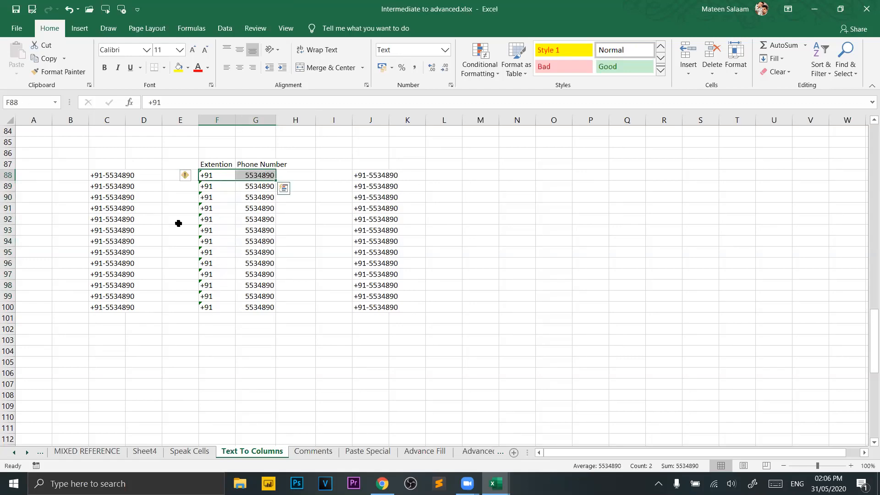
pyautogui.click(383, 176)
pyautogui.click(487, 172)
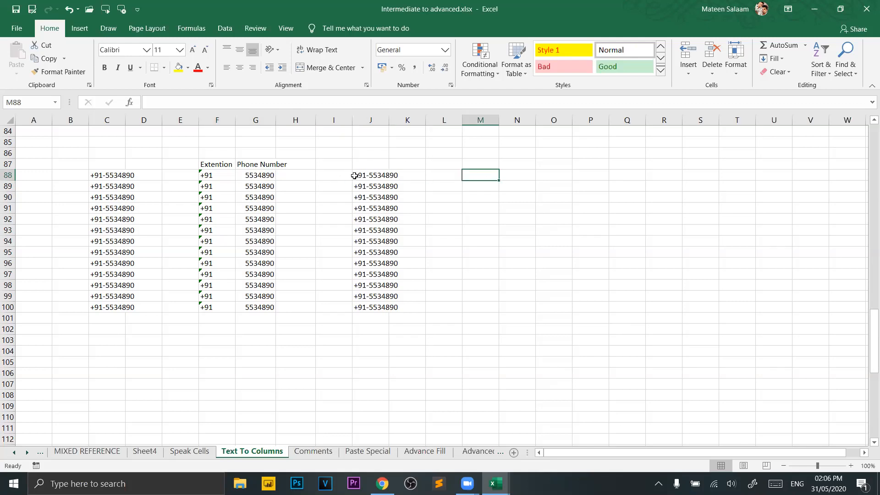
# Compare the separated values in the Extention and Phone Number columns with the combined numbers in column J.
pyautogui.click(377, 173)
pyautogui.moveTo(206, 174); pyautogui.dragTo(273, 310)
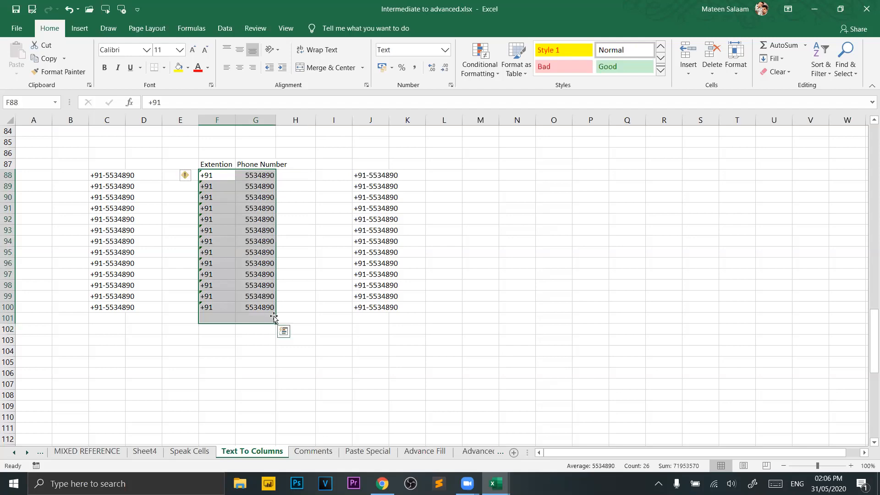
# Insert a comment in cell G54 of the Comments worksheet and delete it again.
pyautogui.click(315, 451)
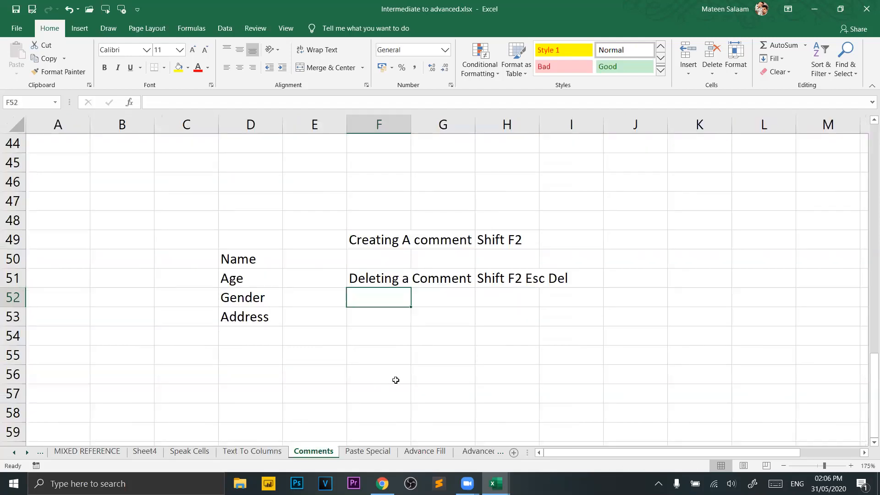
pyautogui.click(255, 28)
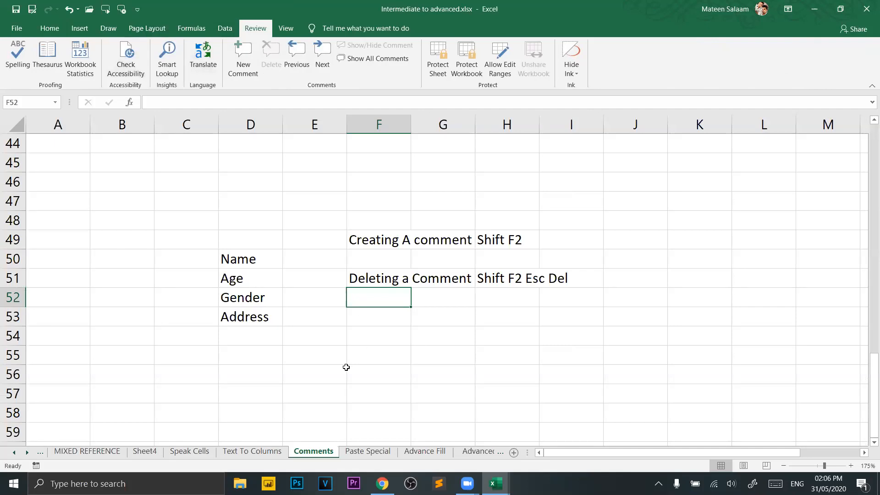
pyautogui.click(421, 335)
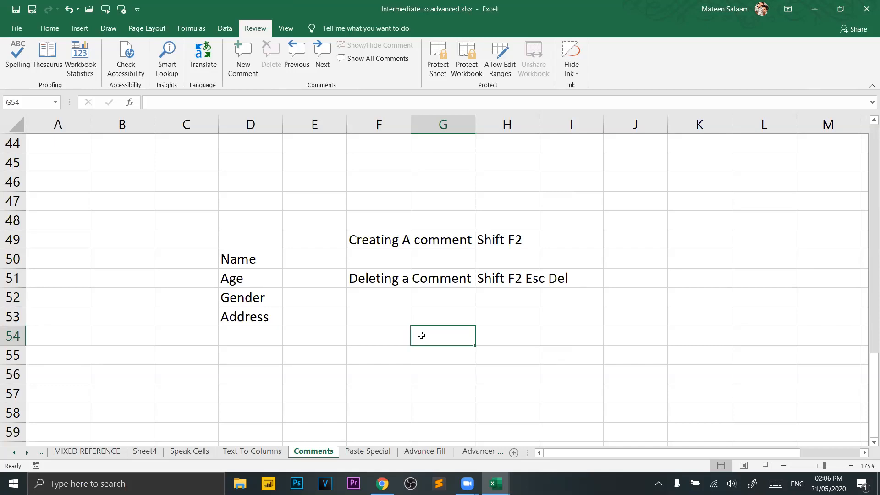
pyautogui.hotkey('shift', 'F2')
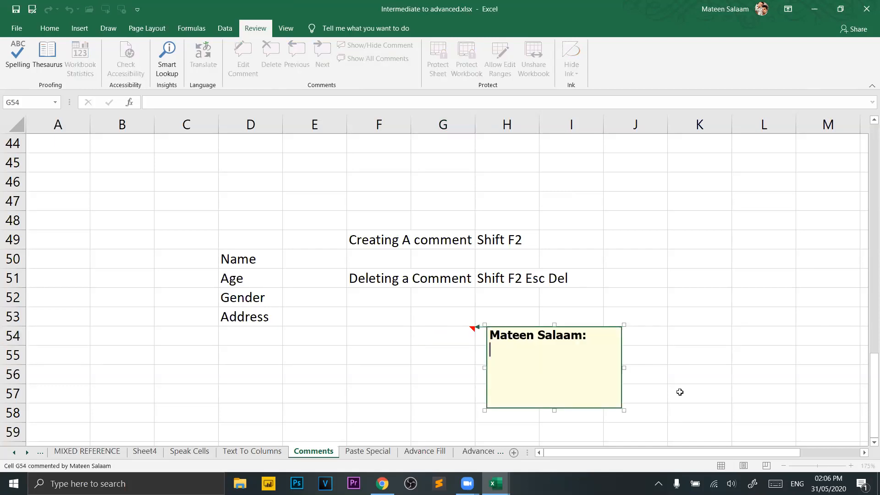
pyautogui.press('Escape')
pyautogui.press('Delete')
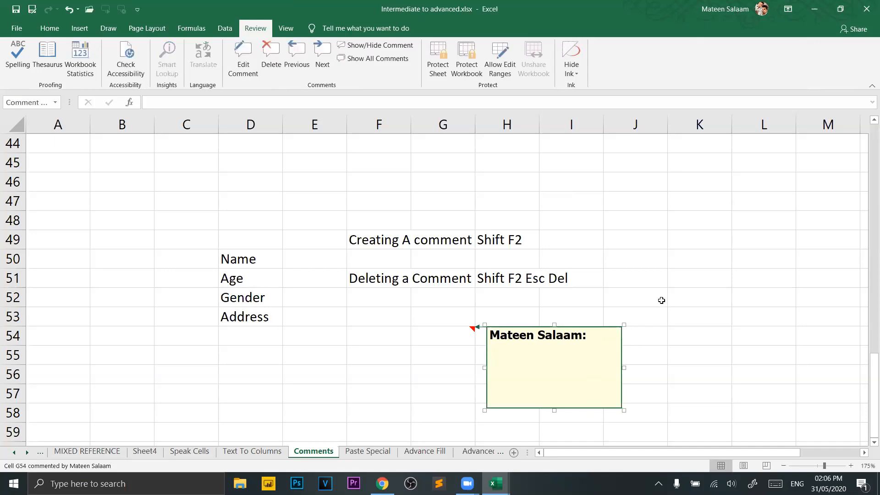
pyautogui.click(367, 452)
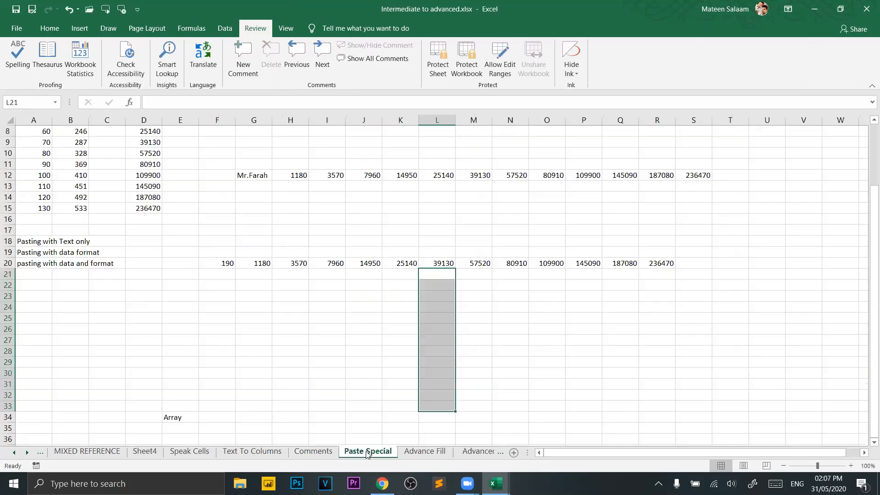
pyautogui.scroll(1, 173, 292)
pyautogui.scroll(-4, 173, 292)
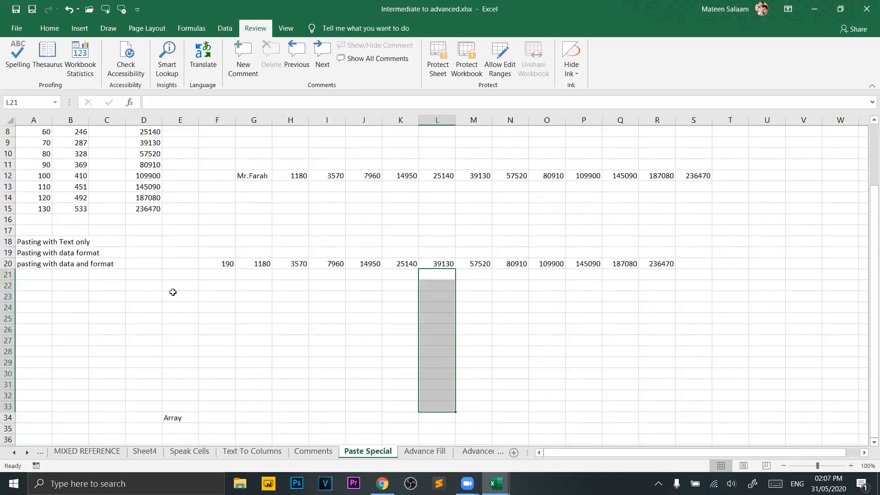
# Return to the Comments worksheet, add a comment to cell F55, and remove that comment.
pyautogui.click(315, 452)
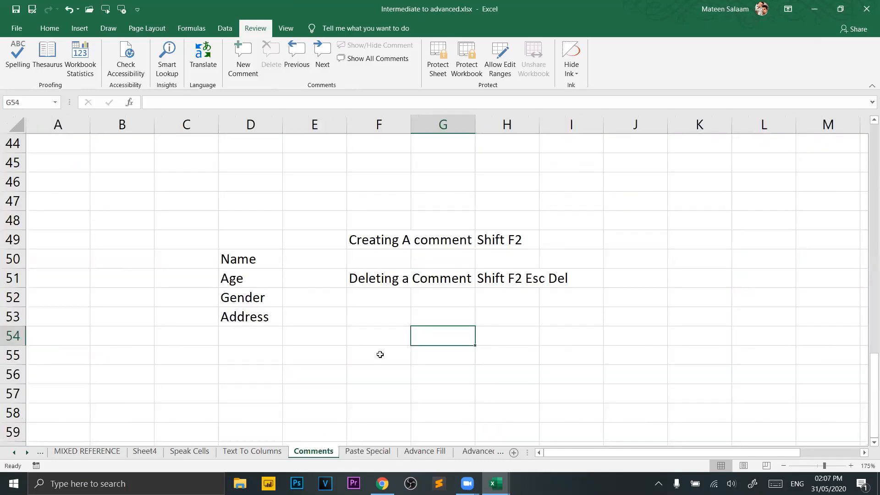
pyautogui.rightClick(380, 354)
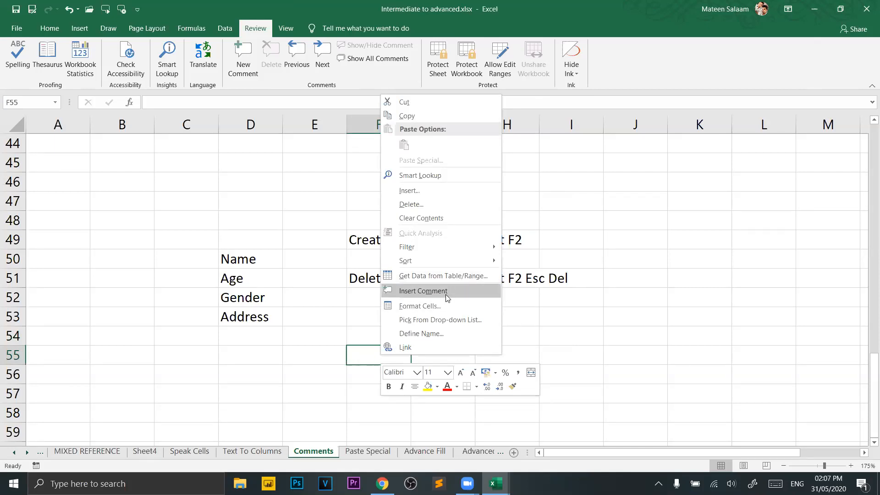
pyautogui.press('Escape')
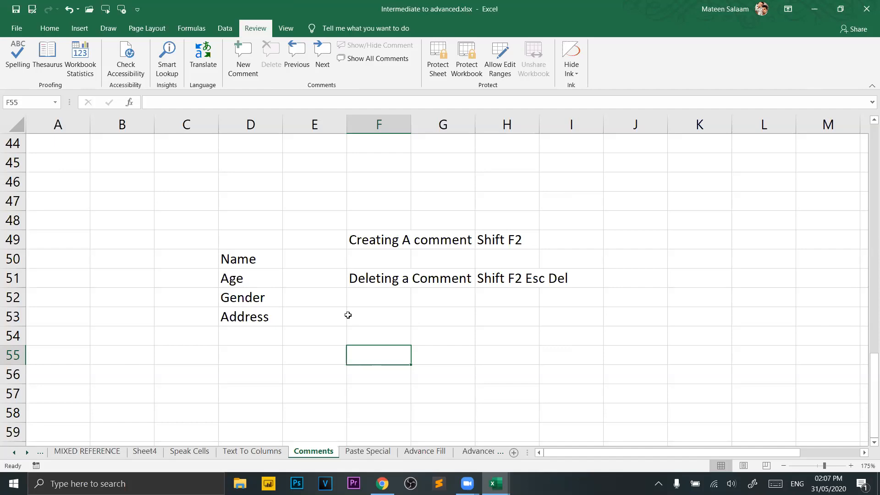
pyautogui.hotkey('shift', 'F2')
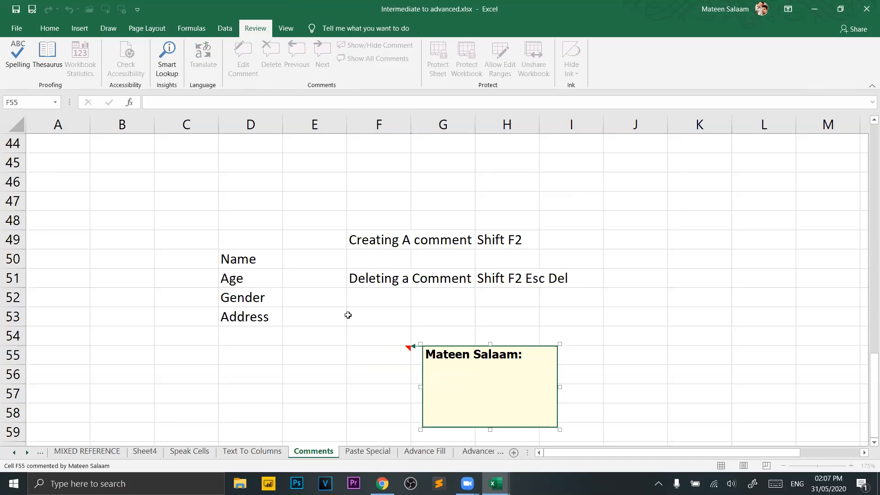
pyautogui.press('Escape')
pyautogui.press('Delete')
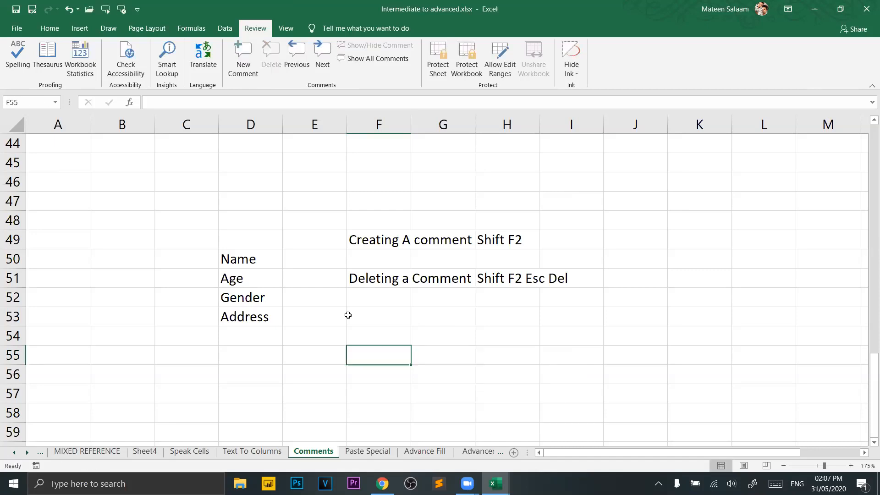
# Examine the TRANSPOSE array formula in the cells of row 12, starting at G12, on the Paste Special worksheet.
pyautogui.click(367, 451)
pyautogui.scroll(6, 300, 307)
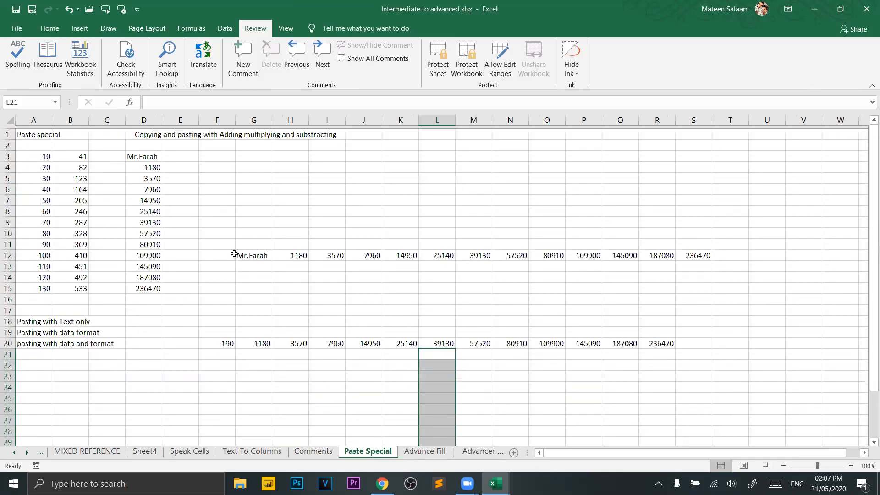
pyautogui.click(46, 28)
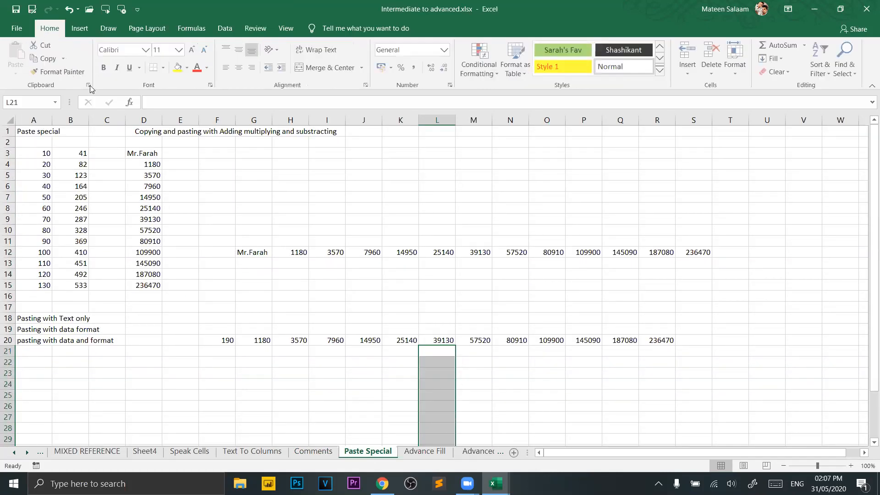
pyautogui.click(252, 241)
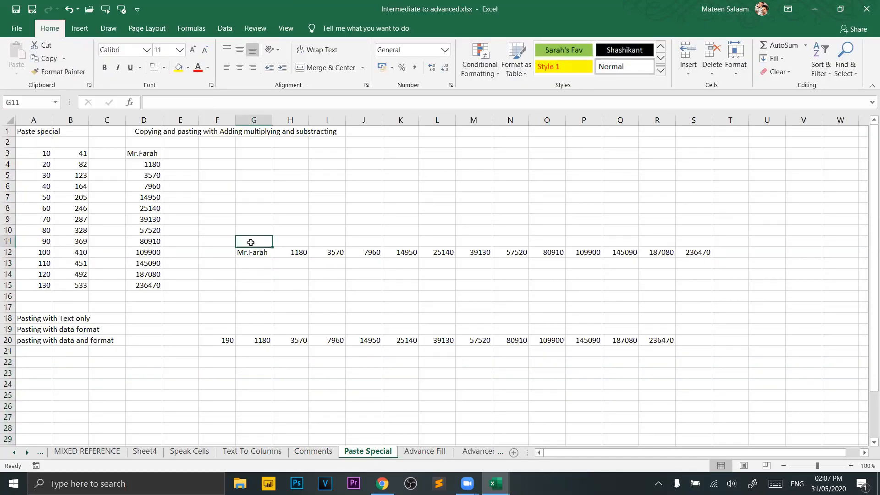
pyautogui.click(269, 253)
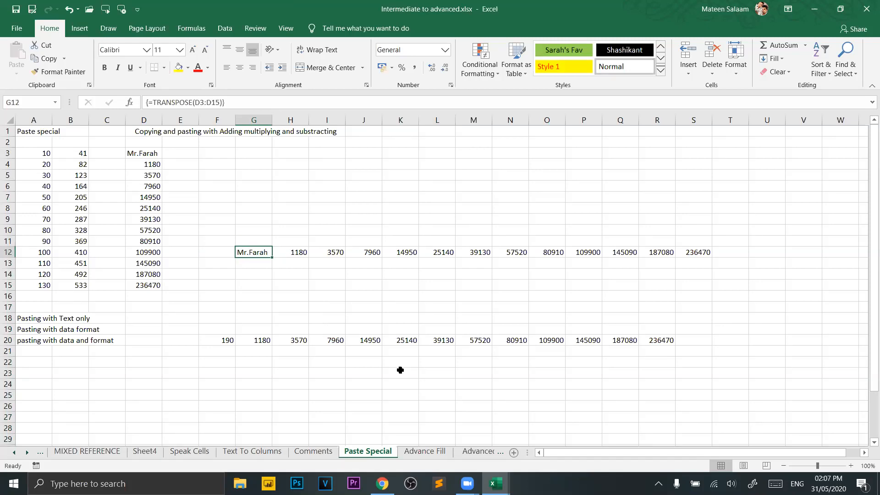
pyautogui.press('Right')
pyautogui.press('Right')
pyautogui.press('Right')
pyautogui.press('Right')
pyautogui.press('Right')
pyautogui.press('Right')
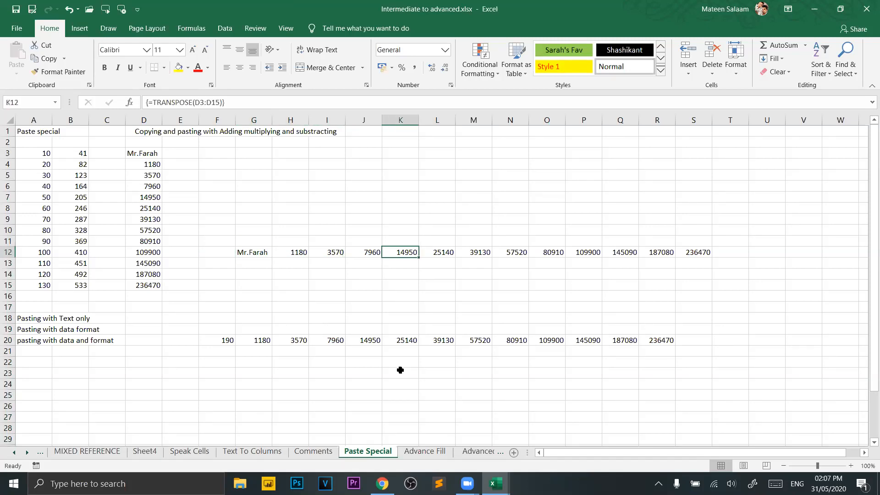
pyautogui.press('Left')
pyautogui.press('Left')
pyautogui.press('Left')
pyautogui.press('Left')
pyautogui.press('Left')
pyautogui.press('Left')
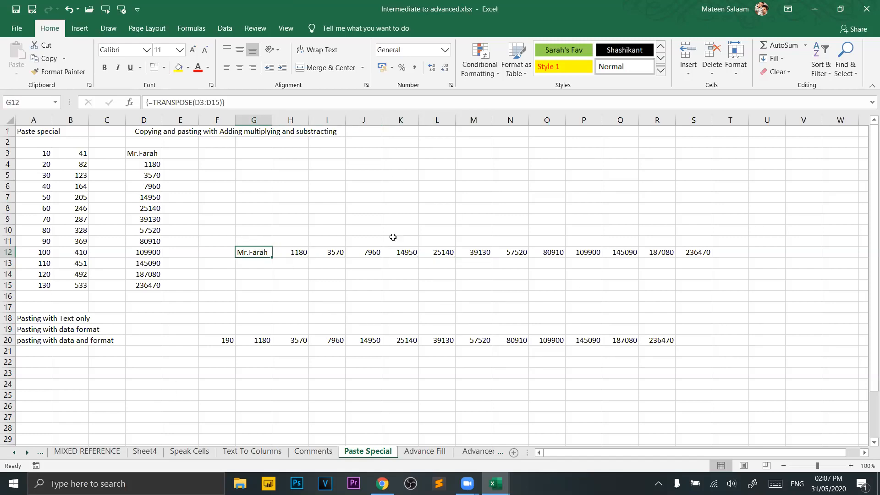
# Copy the non-adjacent cells C92, C97 and C100 together on the Text To Columns worksheet.
pyautogui.click(252, 451)
pyautogui.click(124, 220)
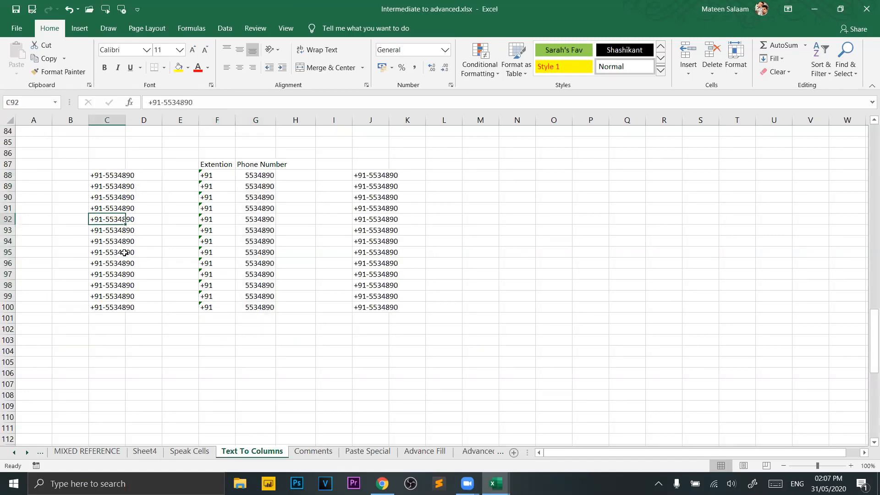
pyautogui.keyDown('ctrl'); pyautogui.click(118, 274); pyautogui.keyUp('ctrl')
pyautogui.keyDown('ctrl'); pyautogui.click(109, 307); pyautogui.keyUp('ctrl')
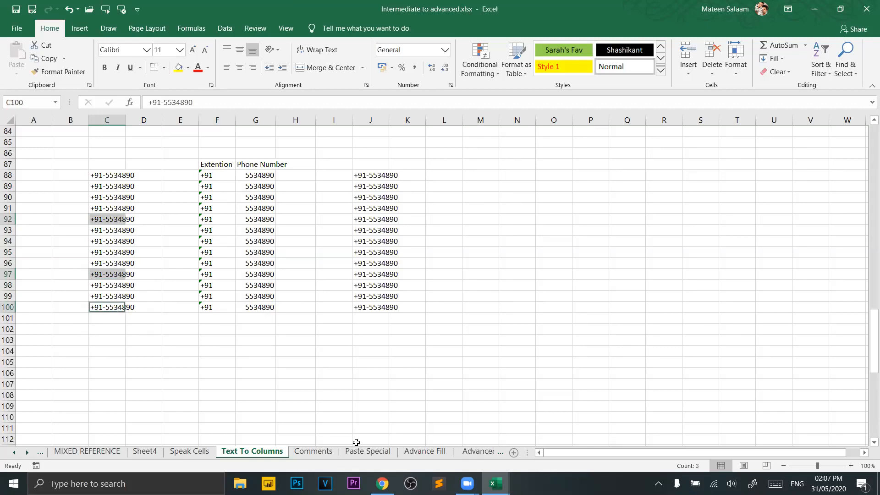
pyautogui.click(403, 451)
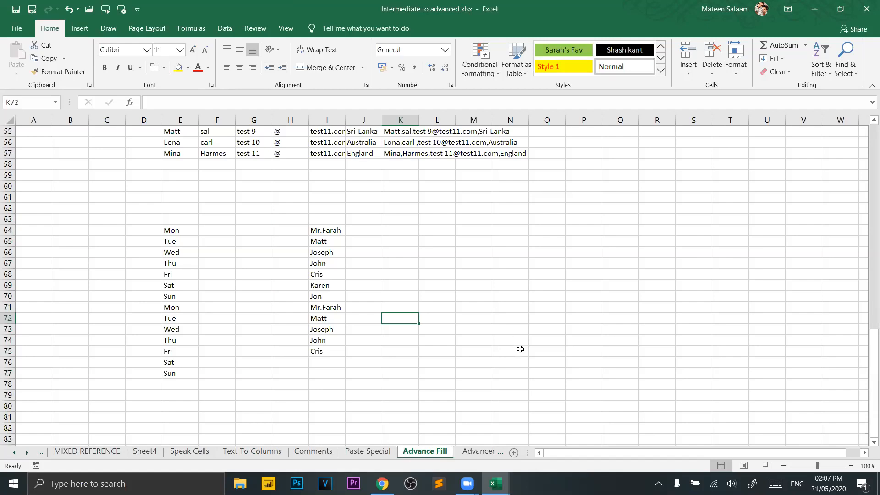
pyautogui.click(231, 453)
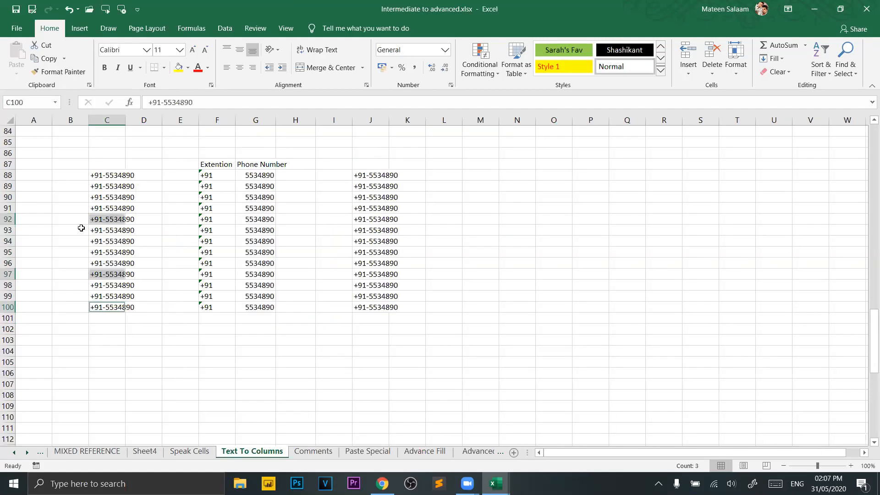
pyautogui.hotkey('ctrl', 'c')
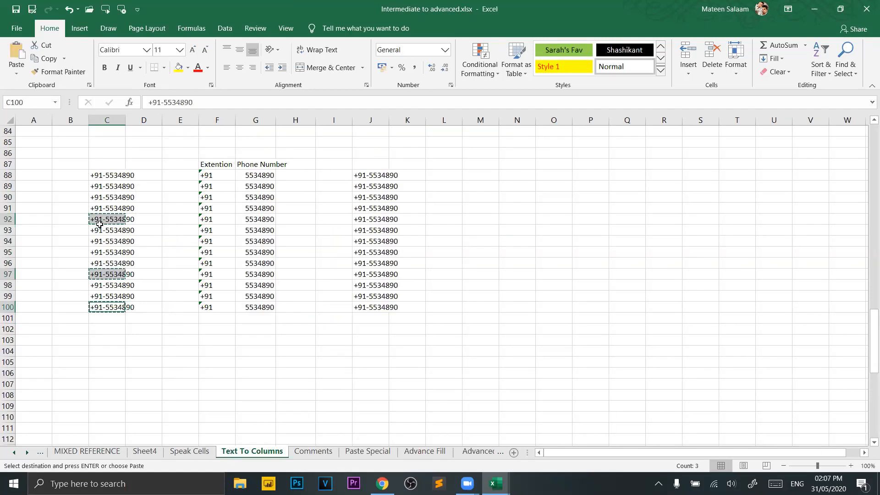
# Paste the copied cells at M24 on the Advanced Fill with Formatting worksheet and undo the paste.
pyautogui.click(493, 454)
pyautogui.click(513, 363)
pyautogui.hotkey('ctrl', 'v')
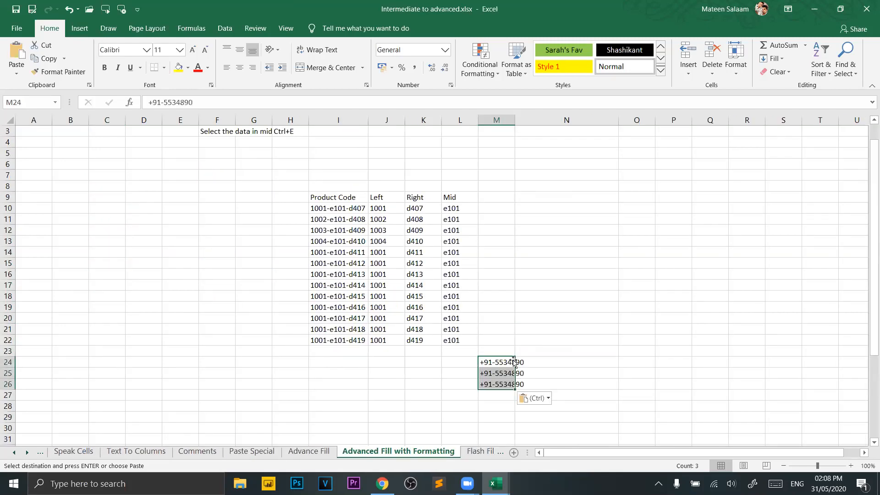
pyautogui.click(625, 318)
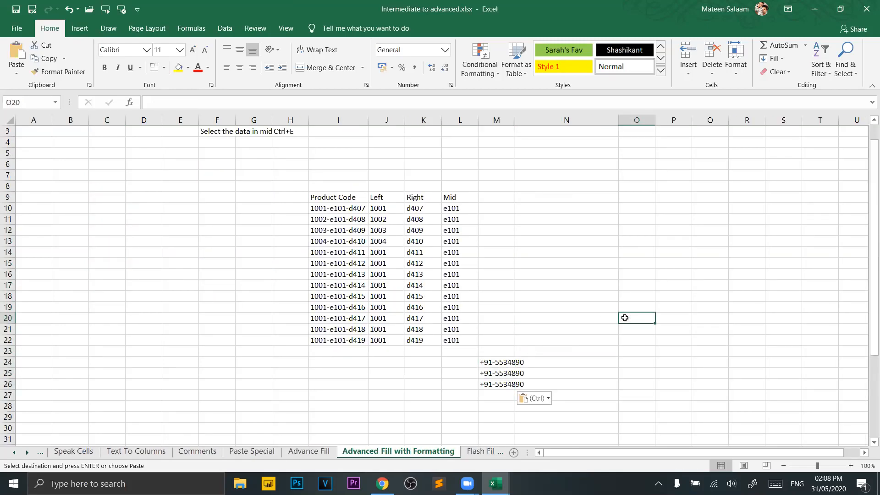
pyautogui.hotkey('ctrl', 'z')
pyautogui.click(530, 327)
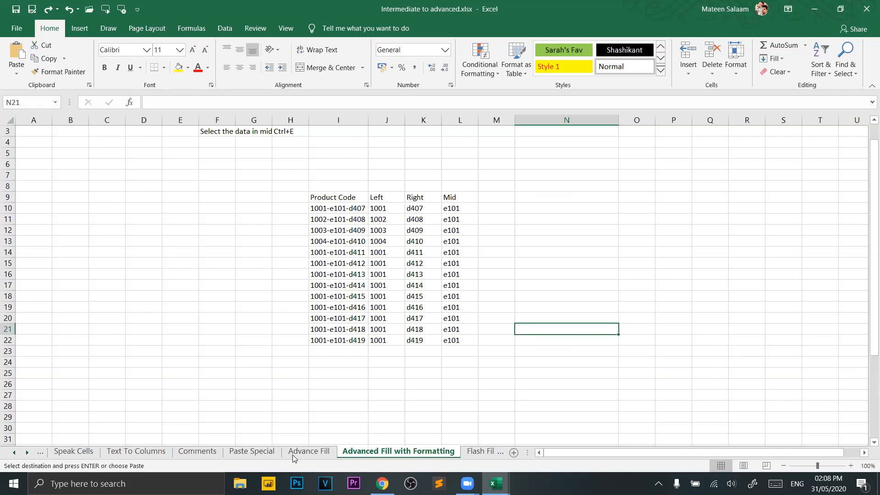
# Display the Office Clipboard on the Paste Special worksheet and clear all of its collected items.
pyautogui.click(248, 453)
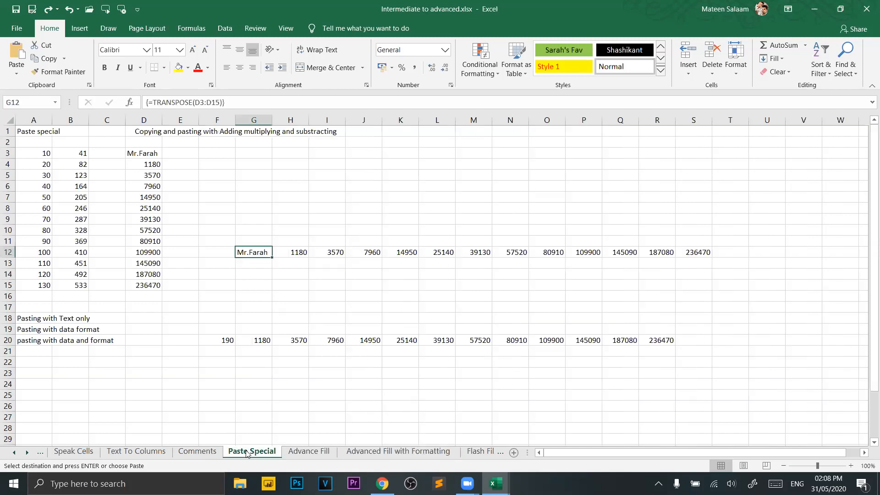
pyautogui.click(91, 87)
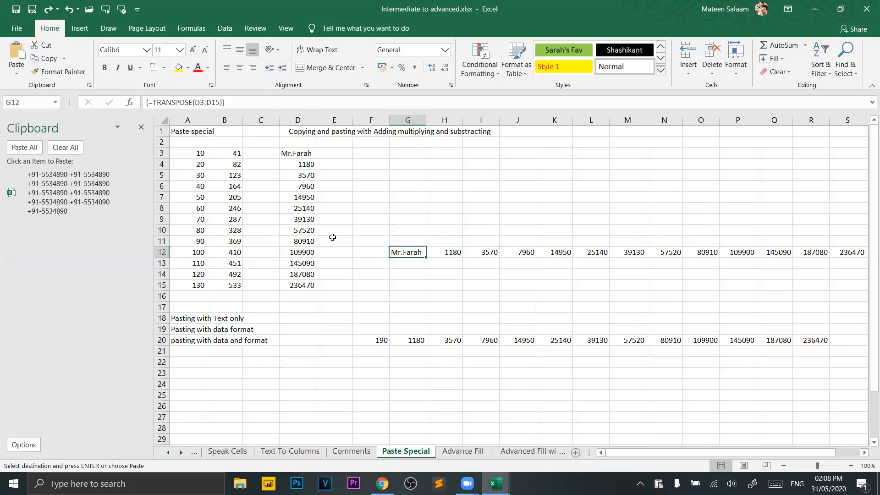
pyautogui.click(472, 253)
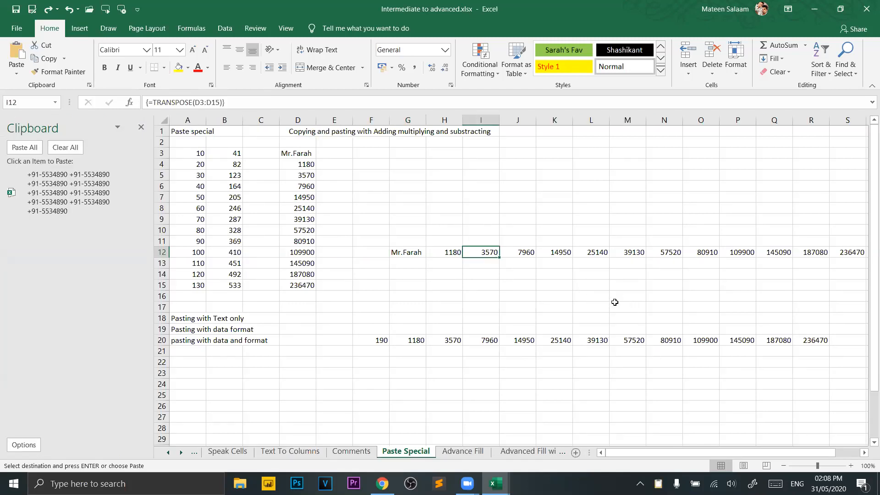
pyautogui.click(79, 148)
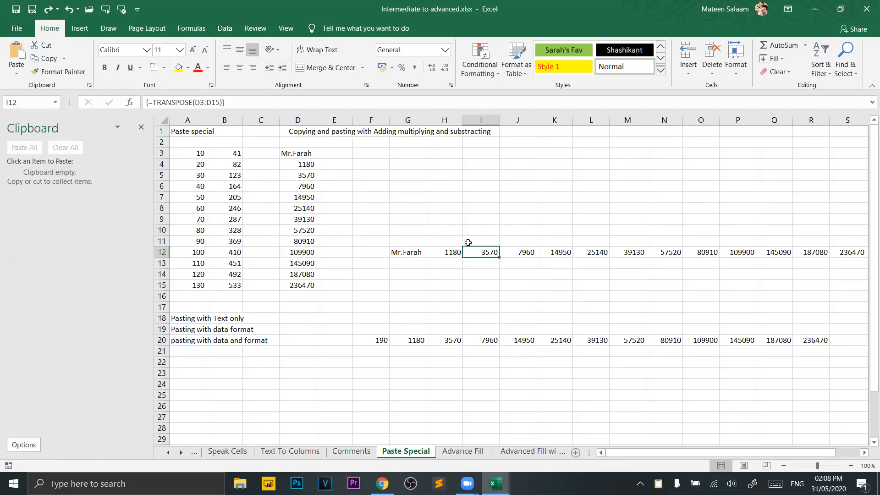
# Copy cells I12, K12, M12 and Q12 one after another to collect them as separate clipboard items.
pyautogui.hotkey('ctrl', 'c')
pyautogui.click(563, 250)
pyautogui.hotkey('ctrl', 'c')
pyautogui.click(643, 252)
pyautogui.hotkey('ctrl', 'c')
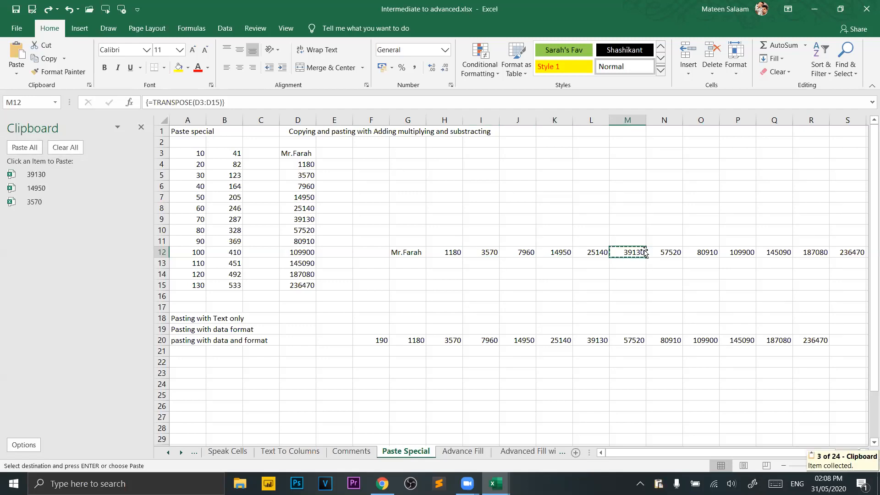
pyautogui.click(762, 252)
pyautogui.hotkey('ctrl', 'c')
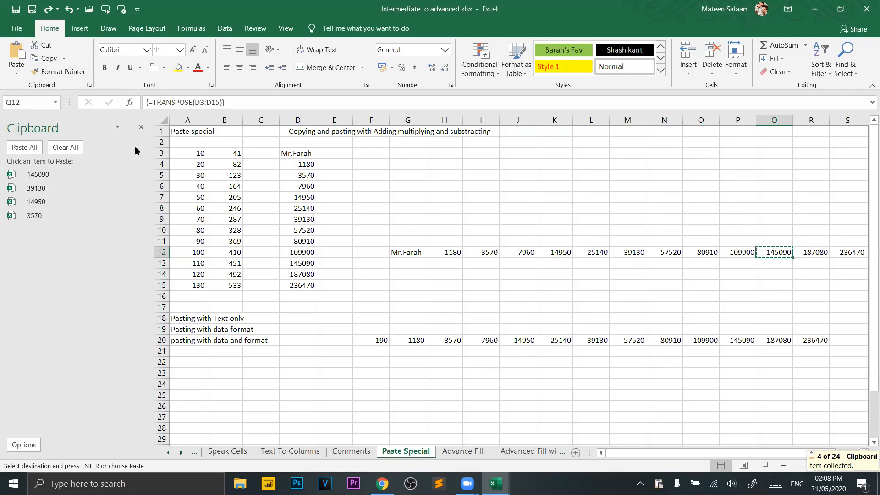
# Paste the collected clipboard item 39130 into cell E18 on the Advanced Fill with Formatting worksheet.
pyautogui.click(531, 451)
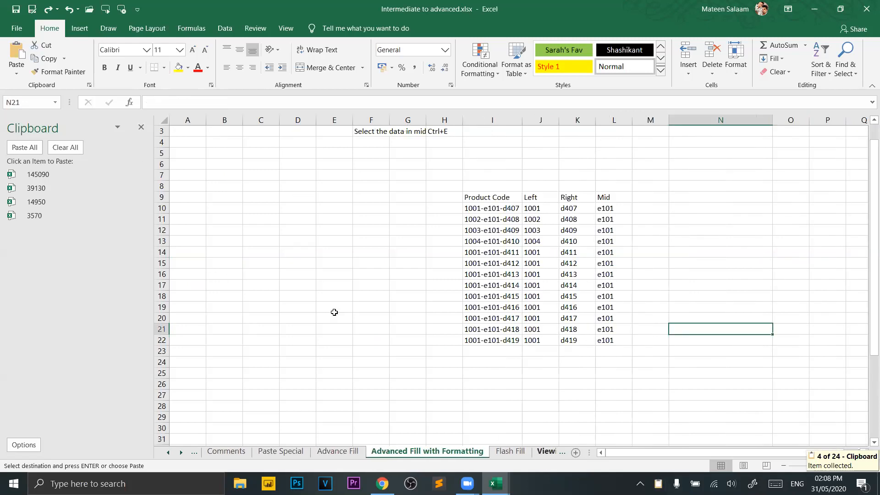
pyautogui.click(323, 303)
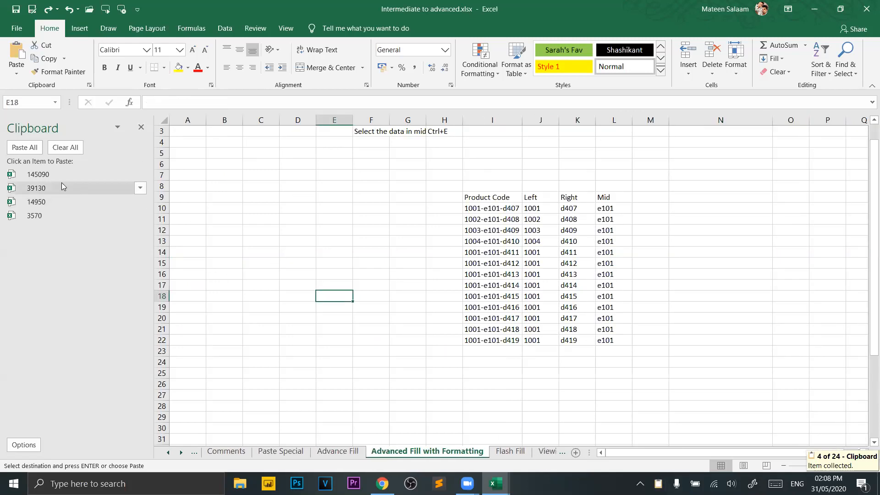
pyautogui.click(16, 188)
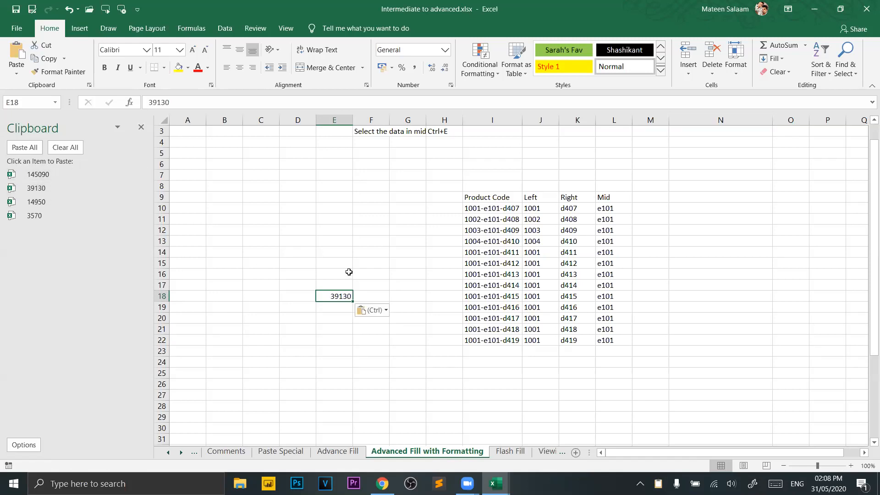
# Paste the collected item 145090 into I5 on the Flash Fill worksheet and 3570 into A14 on Viewing Sheets.
pyautogui.click(510, 451)
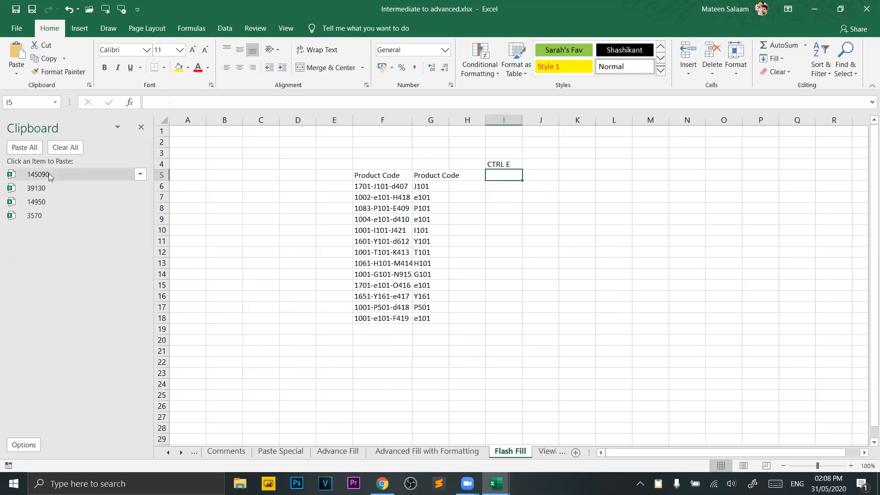
pyautogui.click(37, 174)
pyautogui.click(551, 451)
pyautogui.click(73, 217)
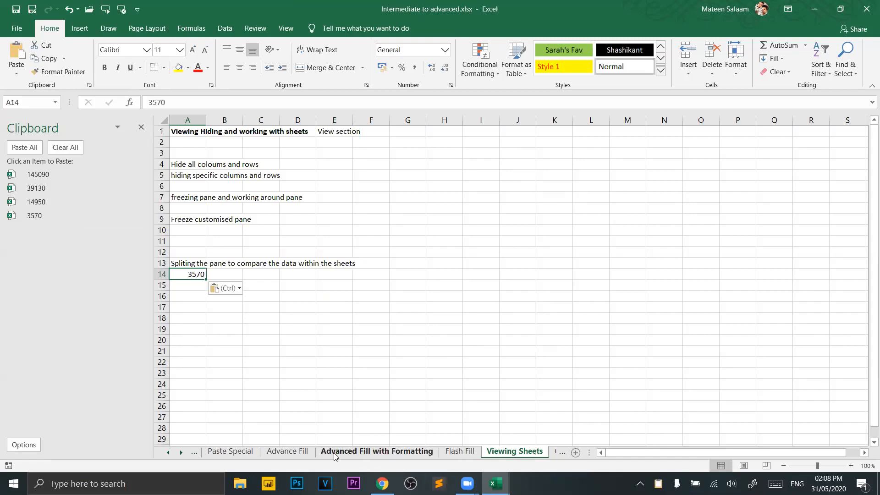
# Try to paste the collected item 39130 over array cell Q12 on the Paste Special worksheet.
pyautogui.click(230, 452)
pyautogui.click(70, 187)
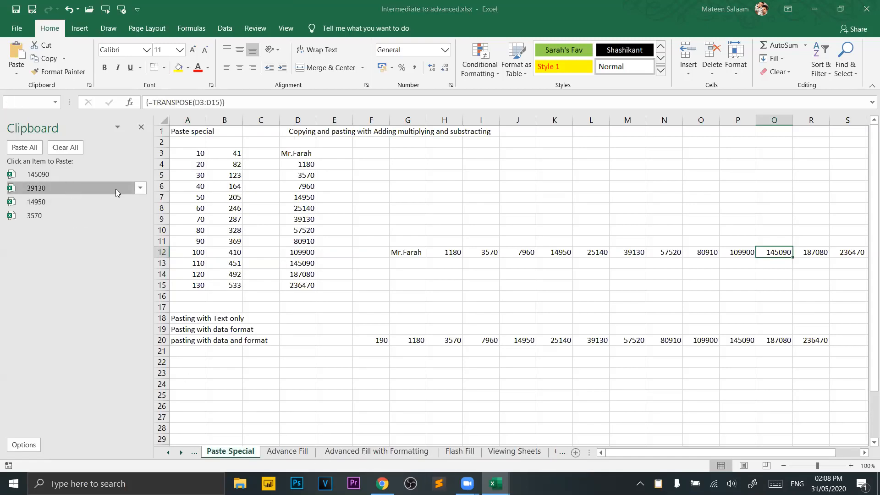
pyautogui.click(441, 273)
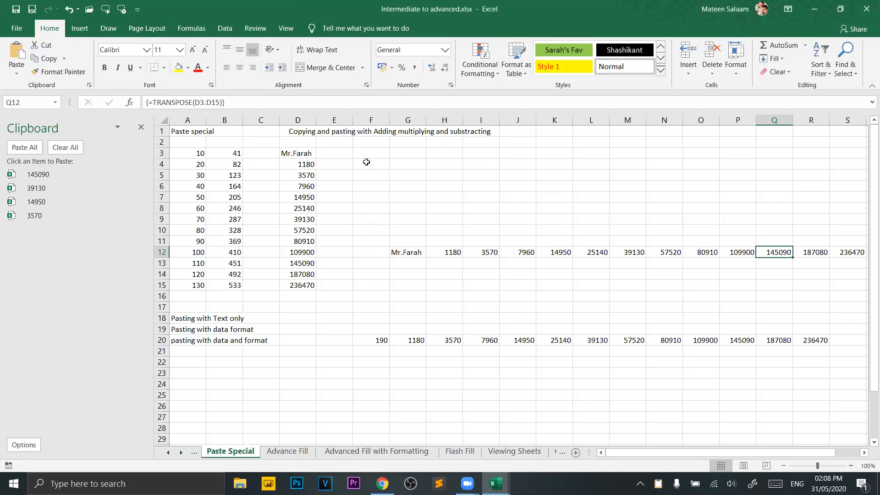
# Clear all collected items from the Office Clipboard and close it.
pyautogui.click(64, 148)
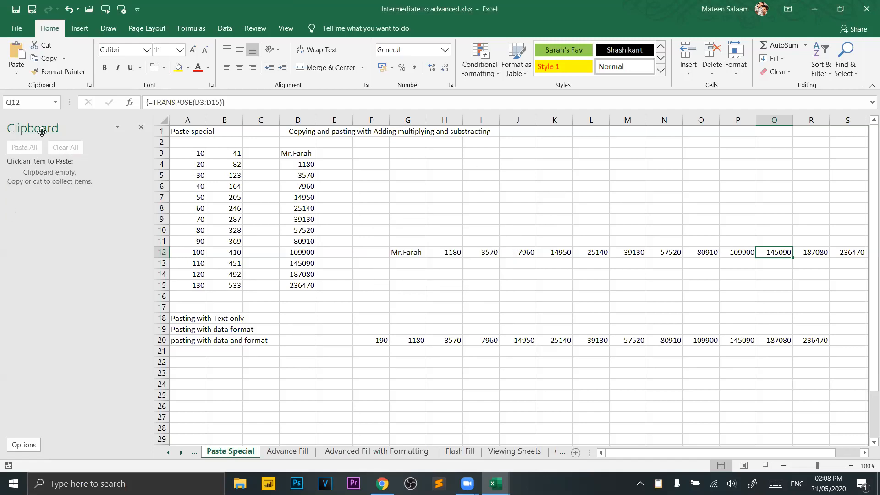
pyautogui.click(141, 127)
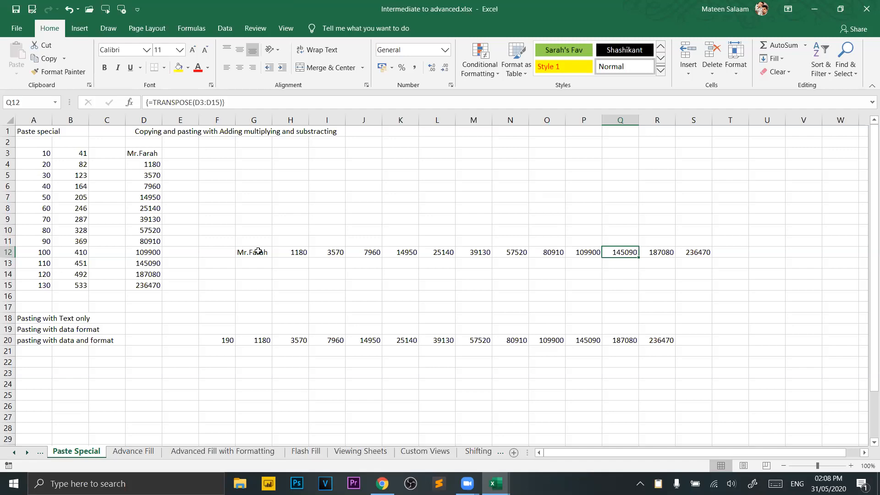
pyautogui.click(273, 319)
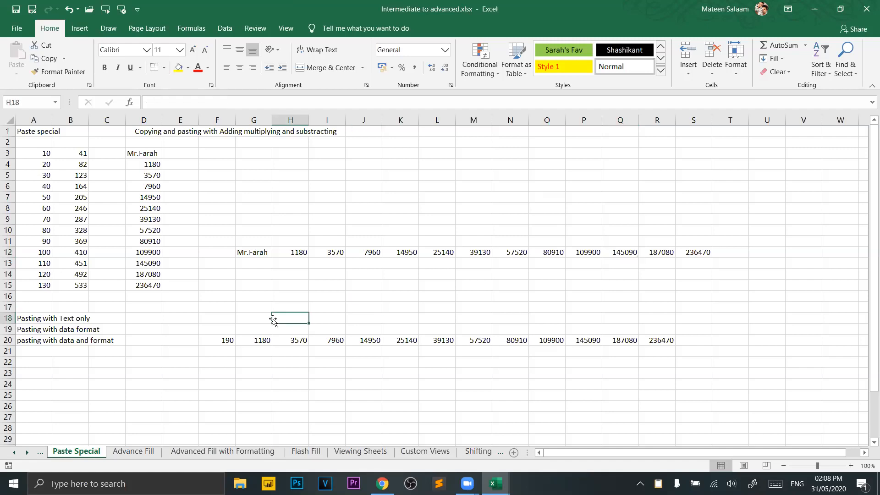
pyautogui.click(507, 419)
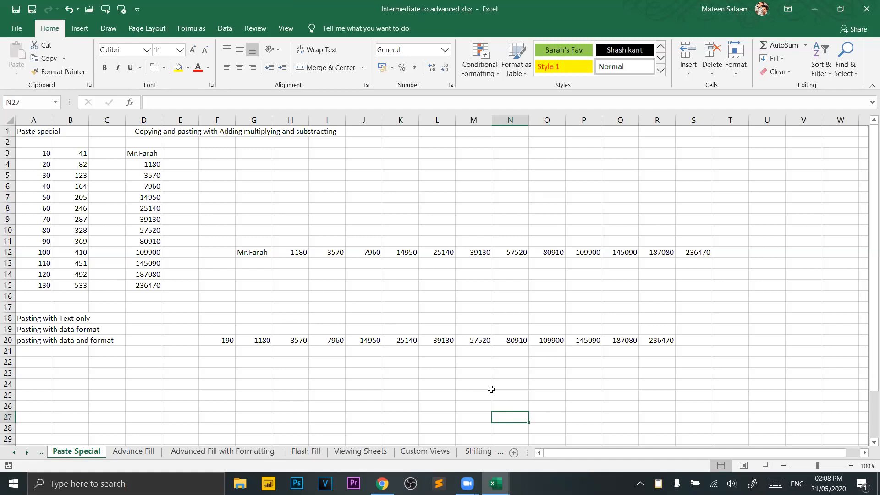
# Display the Office Clipboard and copy cells F20, H20 and K20 one after another as separate items.
pyautogui.click(230, 339)
pyautogui.hotkey('ctrl', 'c')
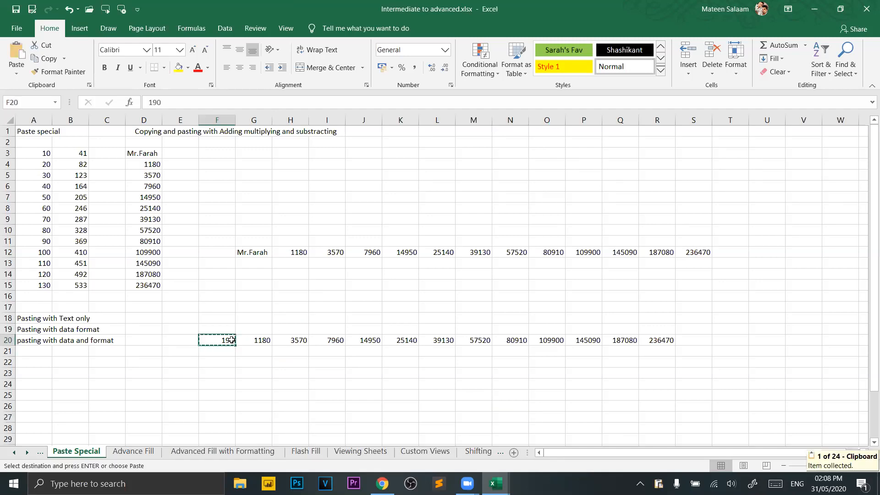
pyautogui.click(292, 343)
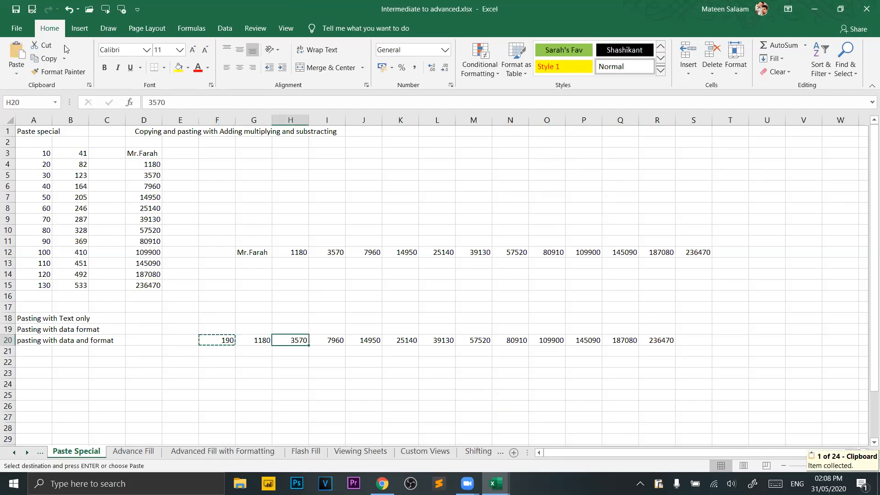
pyautogui.click(90, 86)
pyautogui.hotkey('ctrl', 'c')
pyautogui.click(539, 338)
pyautogui.hotkey('ctrl', 'c')
# Paste the collected item 25140 into each of the cells H16 to H19 on the Custom Views worksheet.
pyautogui.click(555, 453)
pyautogui.click(473, 294)
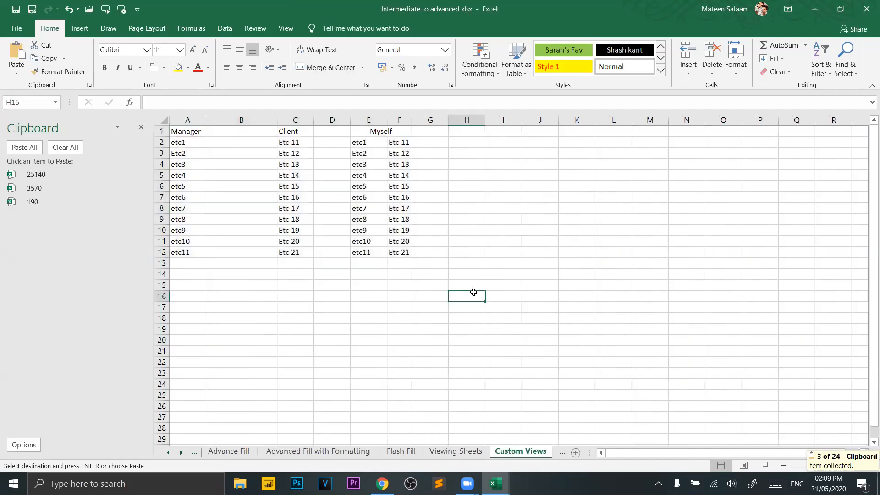
pyautogui.click(37, 174)
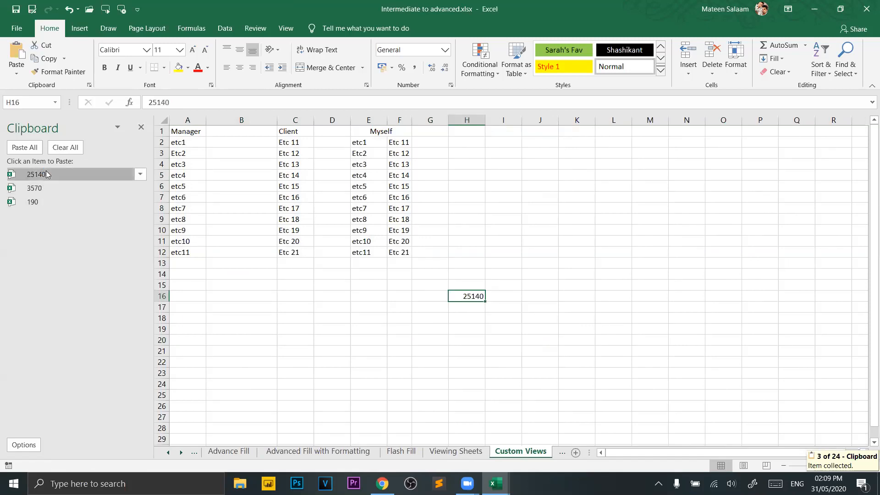
pyautogui.press('Return')
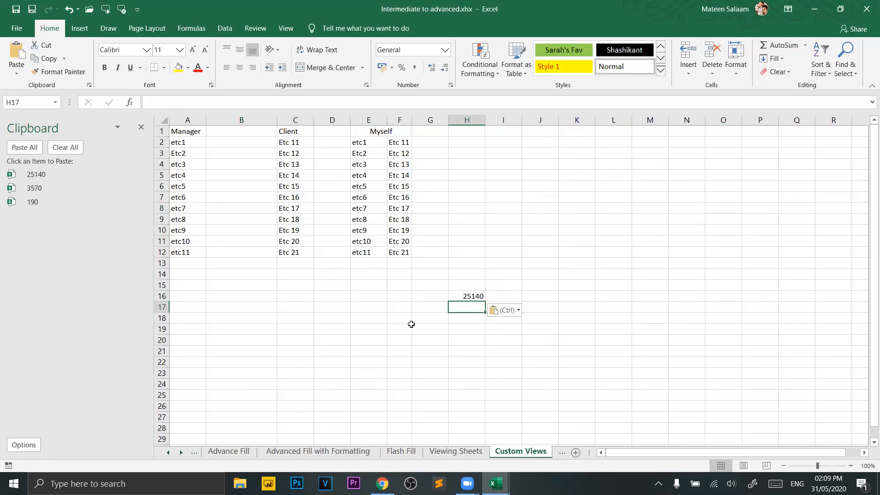
pyautogui.click(81, 178)
pyautogui.press('Return')
pyautogui.click(53, 176)
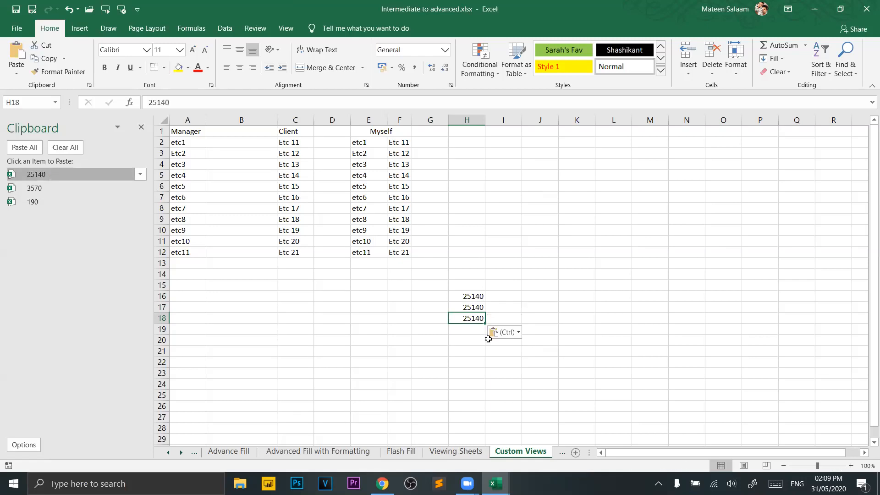
pyautogui.press('Return')
pyautogui.click(65, 177)
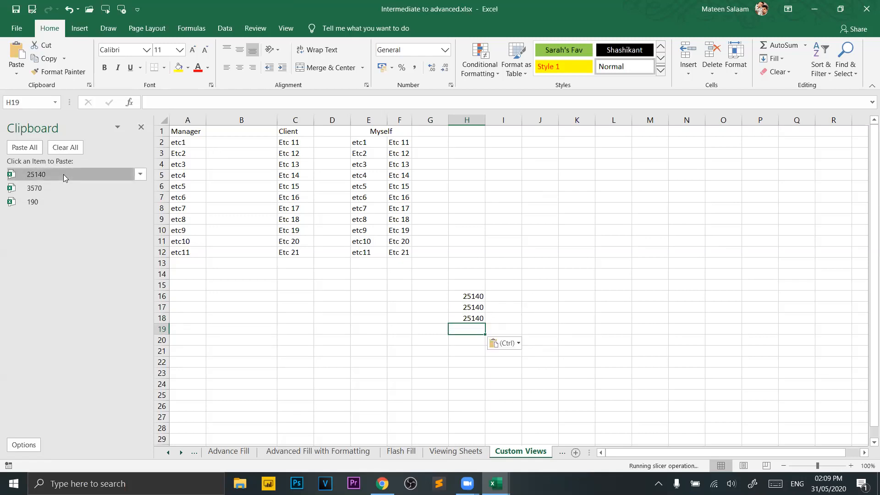
# Paste the collected item 25140 into K12 and fill it down to K22.
pyautogui.moveTo(569, 253); pyautogui.dragTo(584, 367)
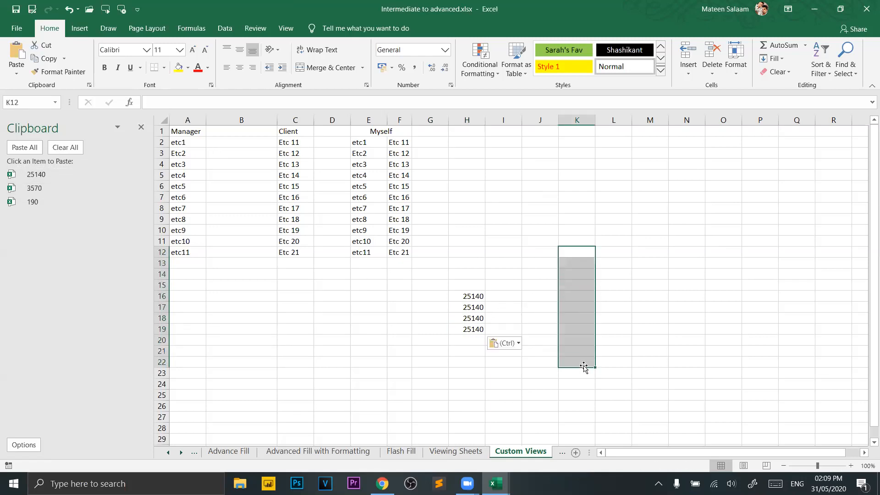
pyautogui.click(60, 174)
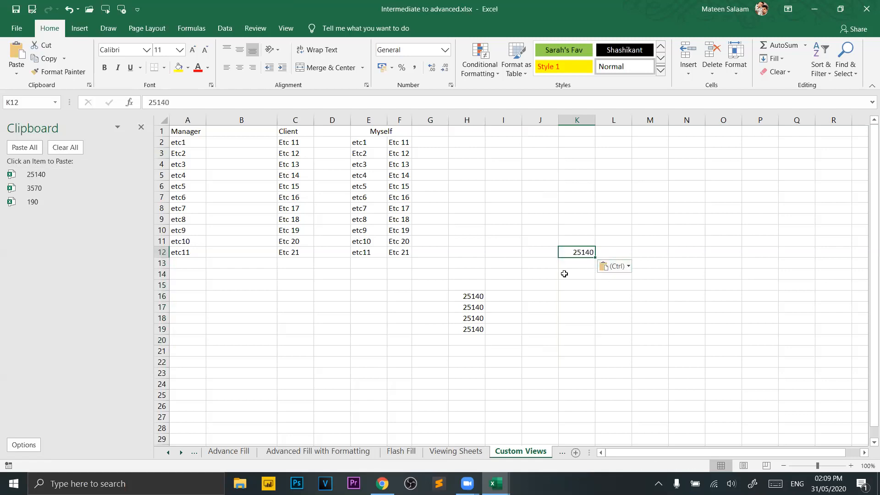
pyautogui.moveTo(597, 257); pyautogui.dragTo(599, 369)
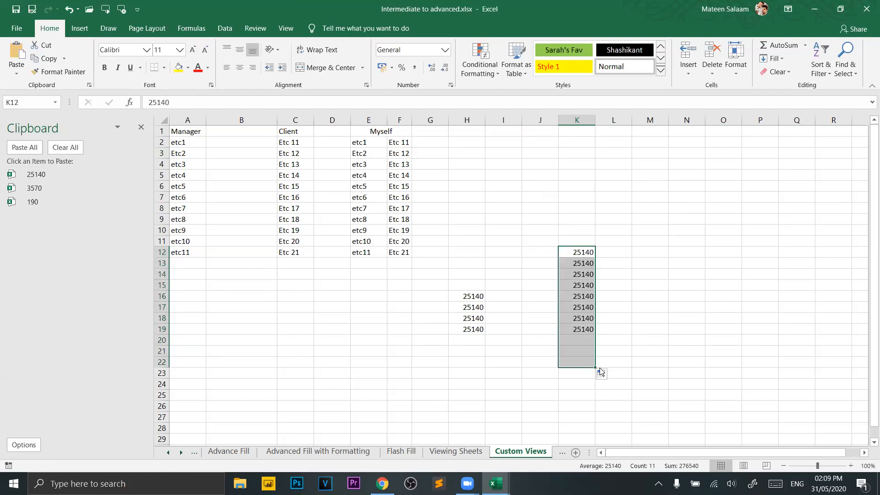
pyautogui.click(671, 287)
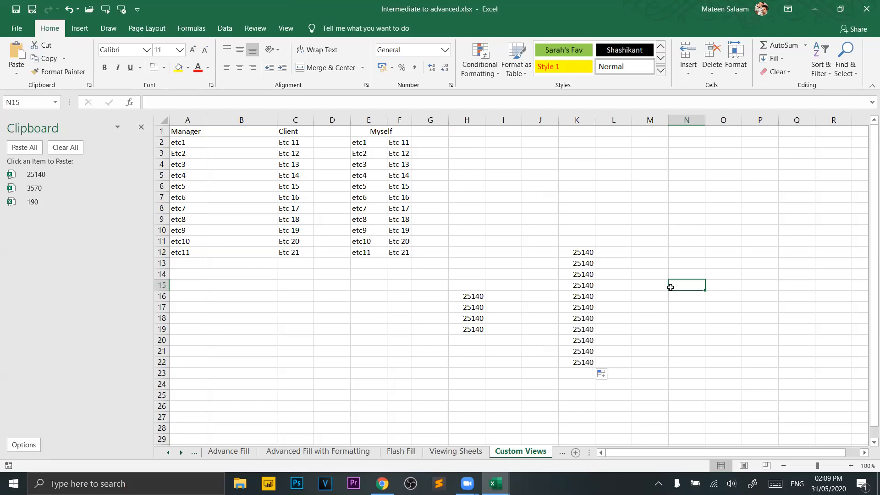
# Delete the pasted values from columns K and H on the Custom Views worksheet.
pyautogui.moveTo(570, 240); pyautogui.dragTo(579, 392)
pyautogui.press('Delete')
pyautogui.moveTo(428, 215); pyautogui.dragTo(494, 455)
pyautogui.press('Delete')
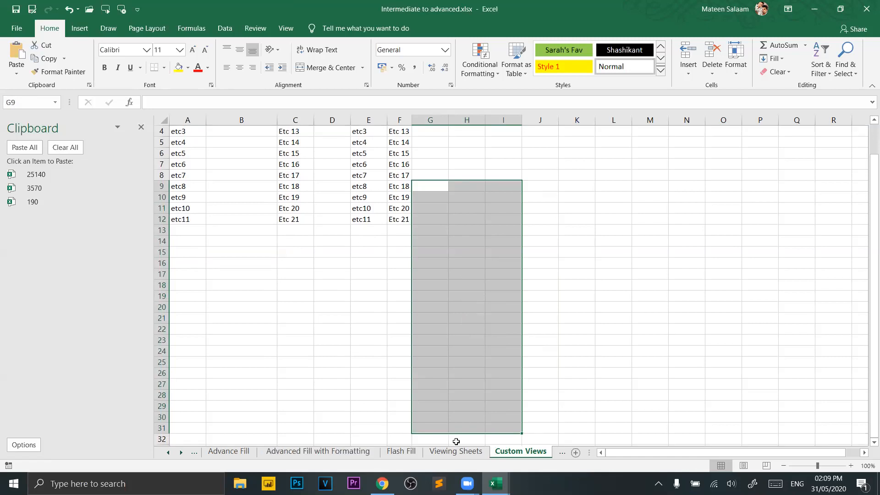
# Close the Office Clipboard and select the empty cell G10 on the Custom Views worksheet.
pyautogui.click(168, 452)
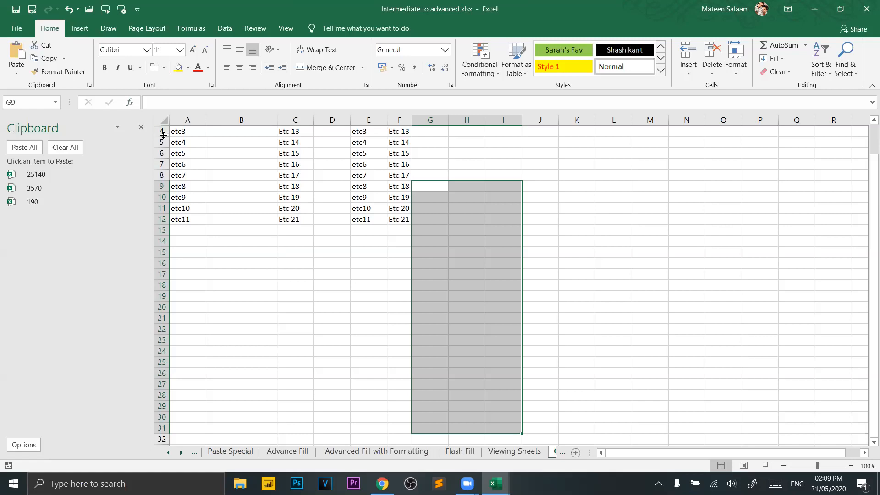
pyautogui.click(141, 127)
pyautogui.click(264, 196)
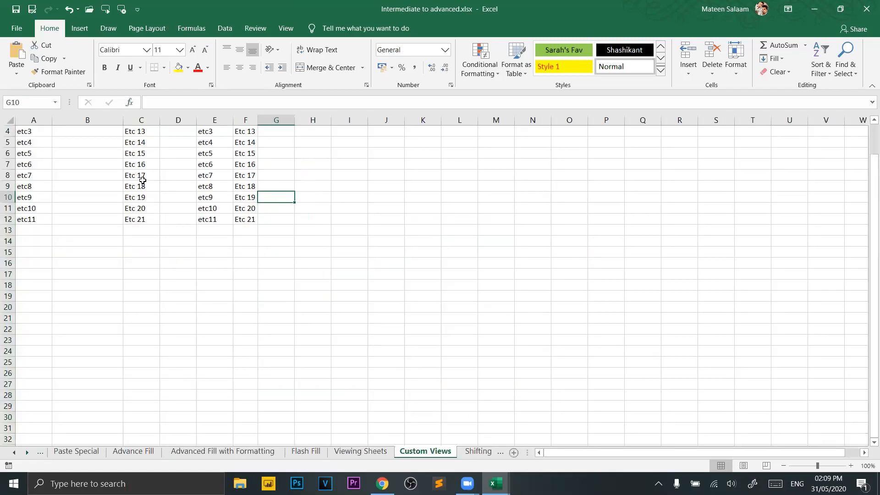
pyautogui.scroll(1, 143, 180)
pyautogui.click(16, 73)
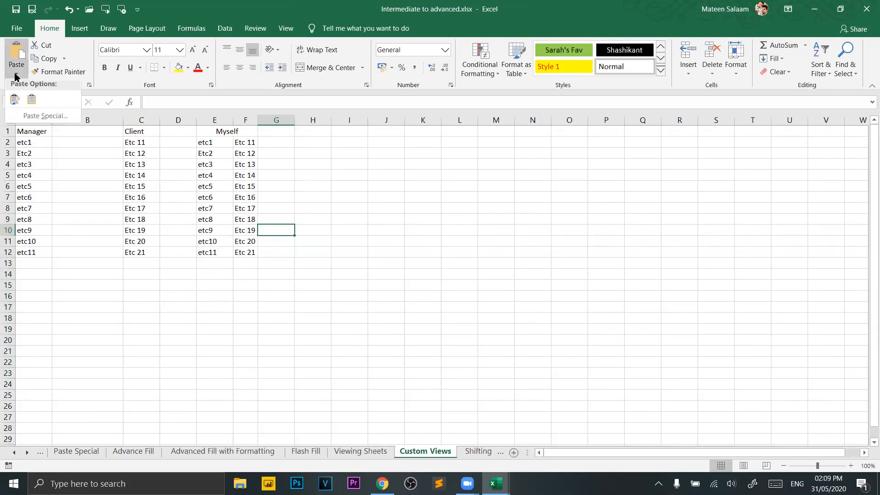
pyautogui.click(52, 122)
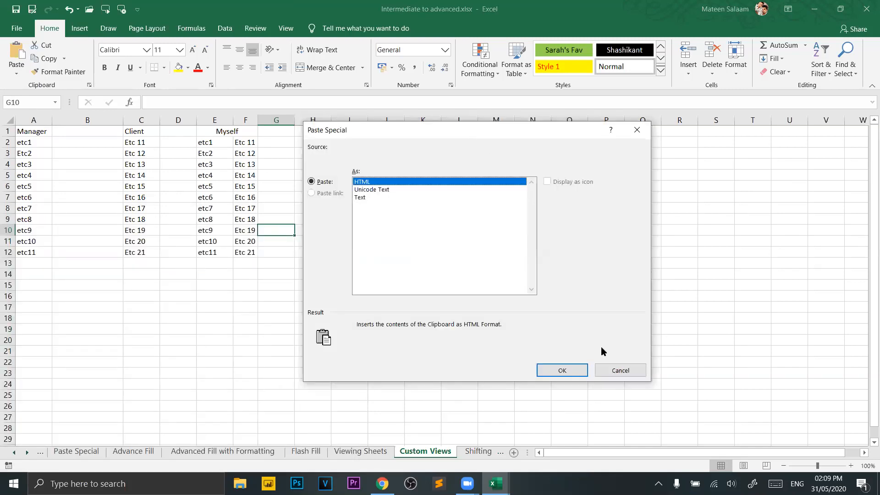
pyautogui.click(621, 370)
# Copy cell F7 and examine the Paste Special dialog's paste and operation options, closing it without pasting.
pyautogui.click(255, 199)
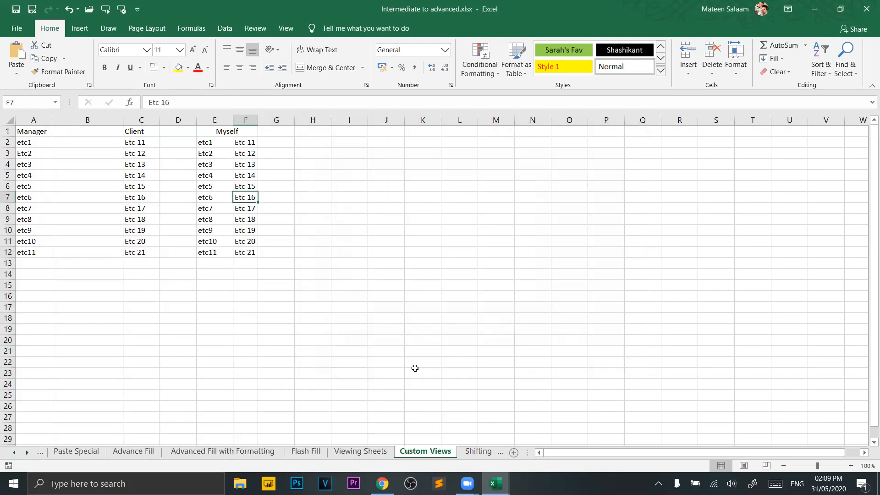
pyautogui.hotkey('ctrl', 'c')
pyautogui.click(17, 73)
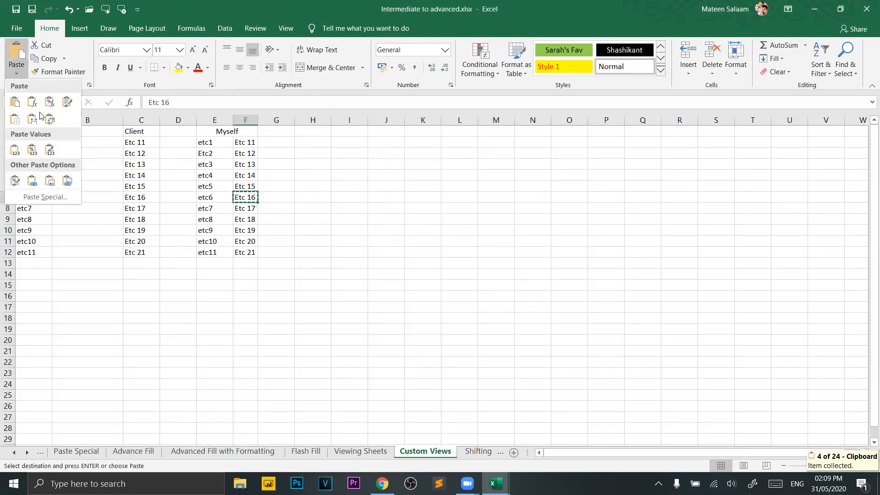
pyautogui.click(46, 196)
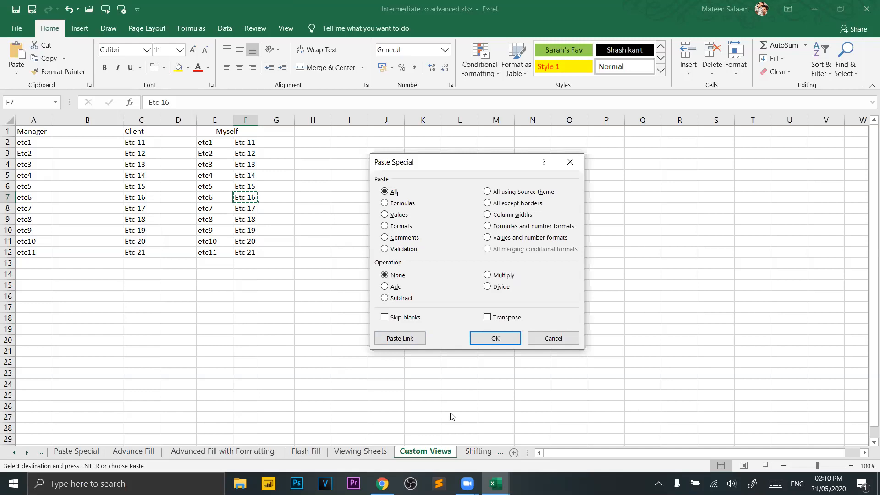
pyautogui.click(556, 330)
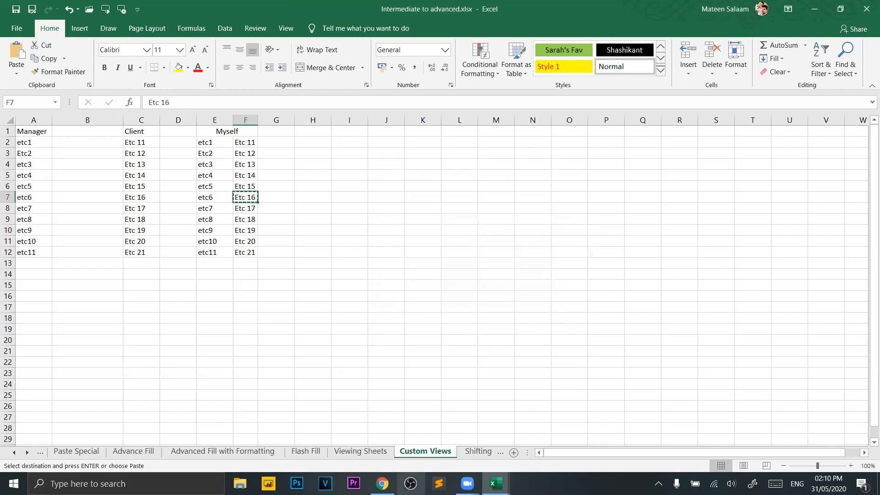
# Copy C29:C42 on the Shifting data in cells Transpos worksheet and paste it transposed into a row starting at G36.
pyautogui.click(479, 451)
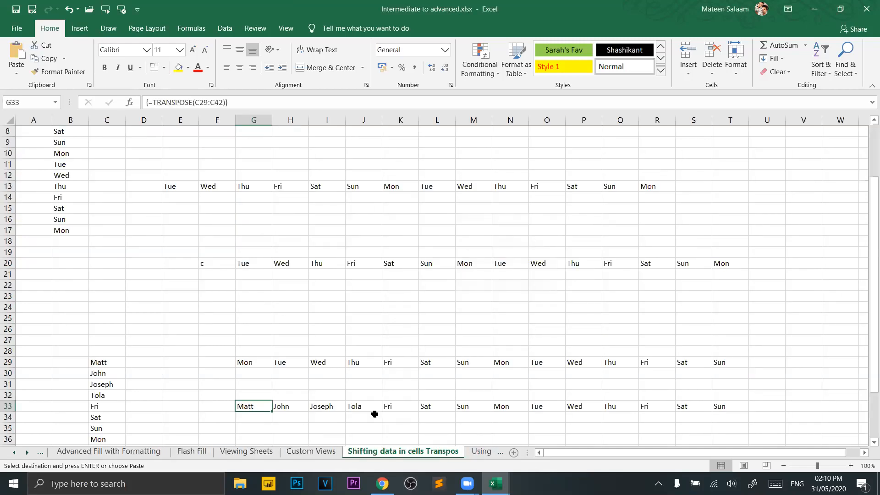
pyautogui.scroll(-3, 258, 287)
pyautogui.moveTo(114, 275); pyautogui.dragTo(107, 417)
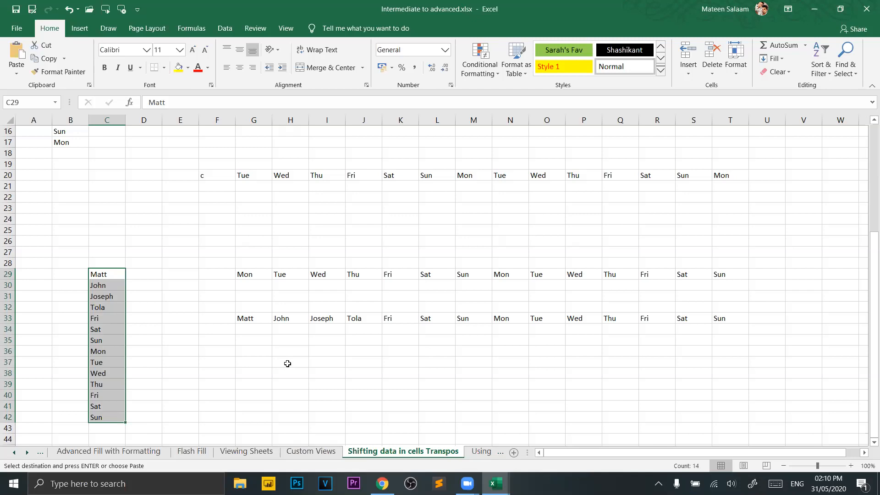
pyautogui.hotkey('ctrl', 'c')
pyautogui.click(252, 352)
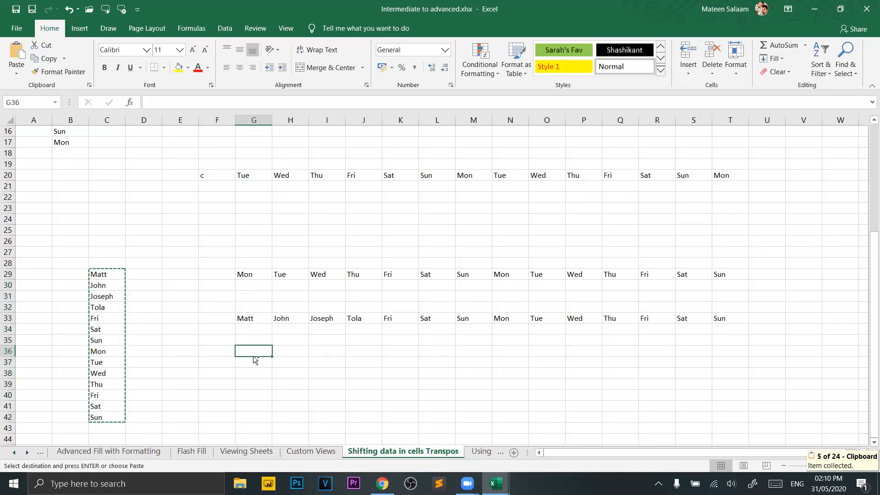
pyautogui.hotkey('ctrl', 'v')
pyautogui.press('ctrl')
pyautogui.press('t')
pyautogui.click(302, 393)
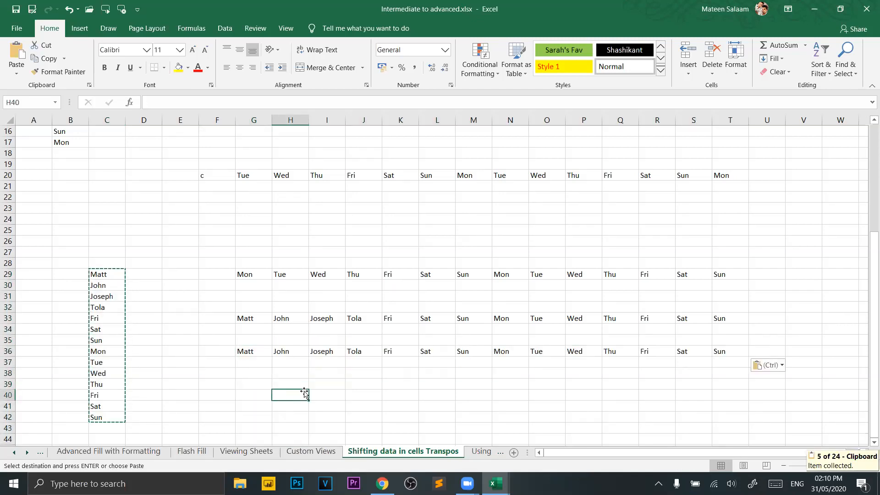
# Enter =TRANSPOSE(C29:C42) as an array formula in the single cell G38.
pyautogui.click(251, 373)
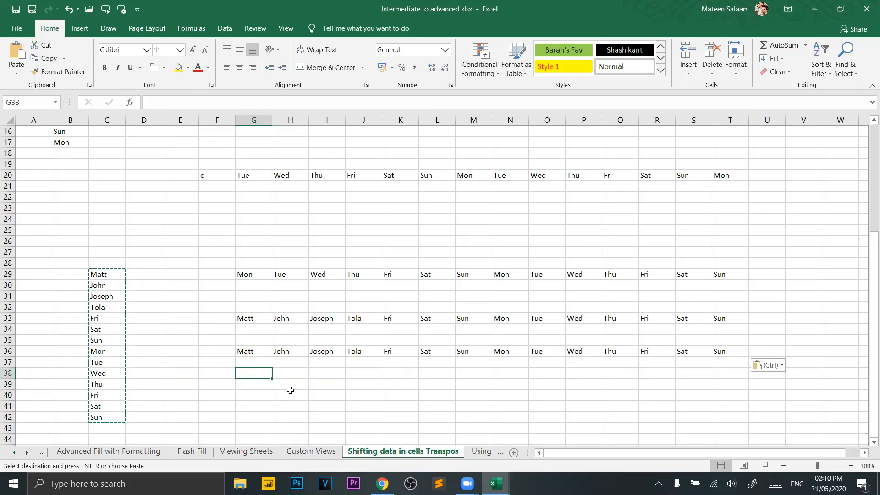
pyautogui.write('=tran')
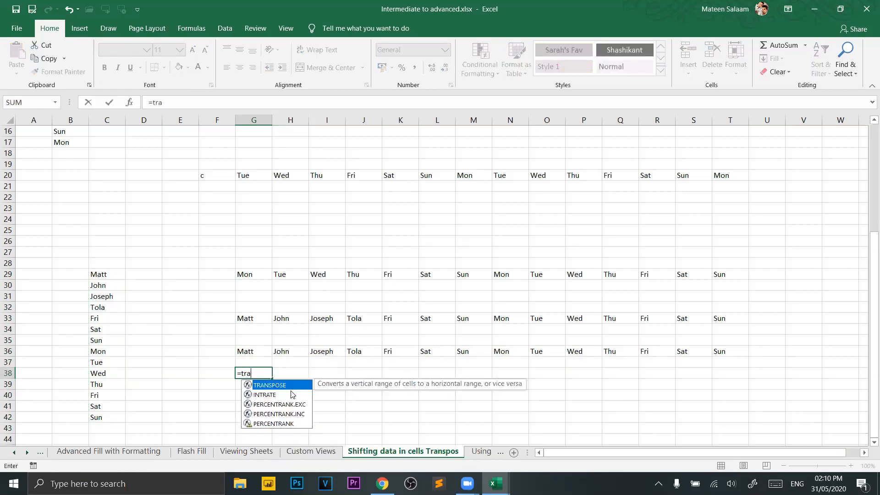
pyautogui.doubleClick(290, 389)
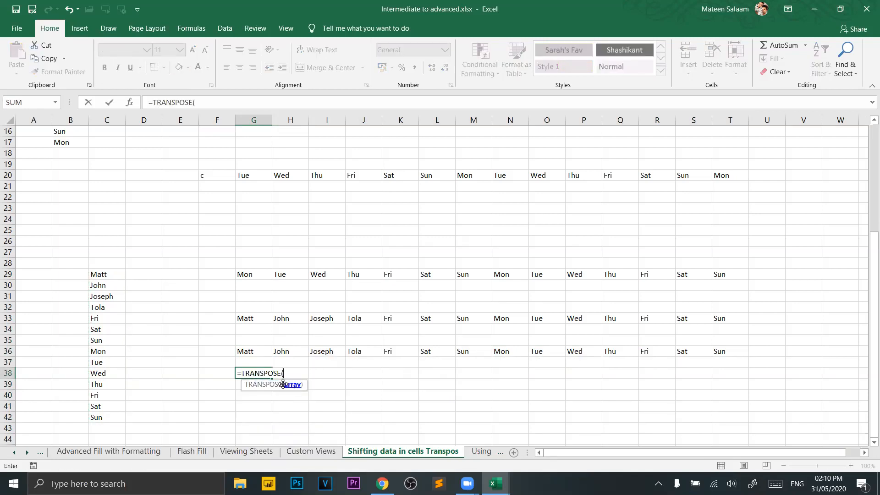
pyautogui.moveTo(96, 275); pyautogui.dragTo(100, 415)
pyautogui.hotkey('ctrl', 'shift', 'Return')
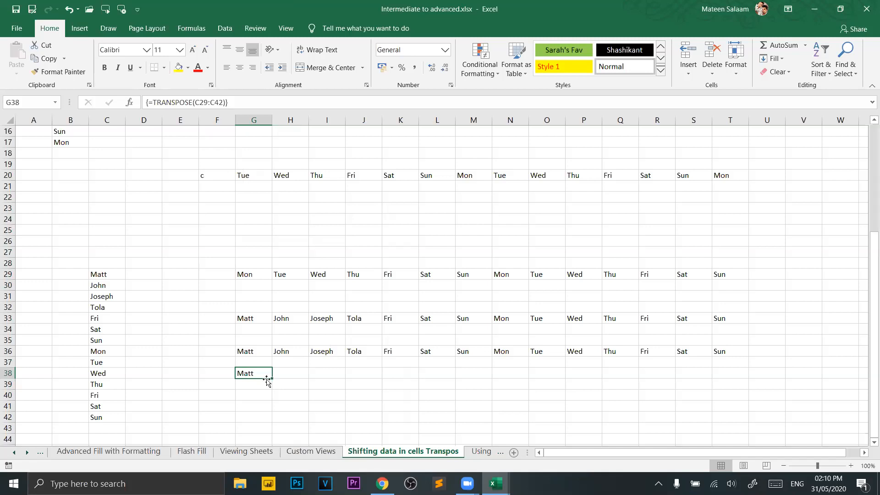
# Fill the range G38:T38 with the array formula =TRANSPOSE(C29:C42).
pyautogui.moveTo(268, 372); pyautogui.dragTo(736, 377)
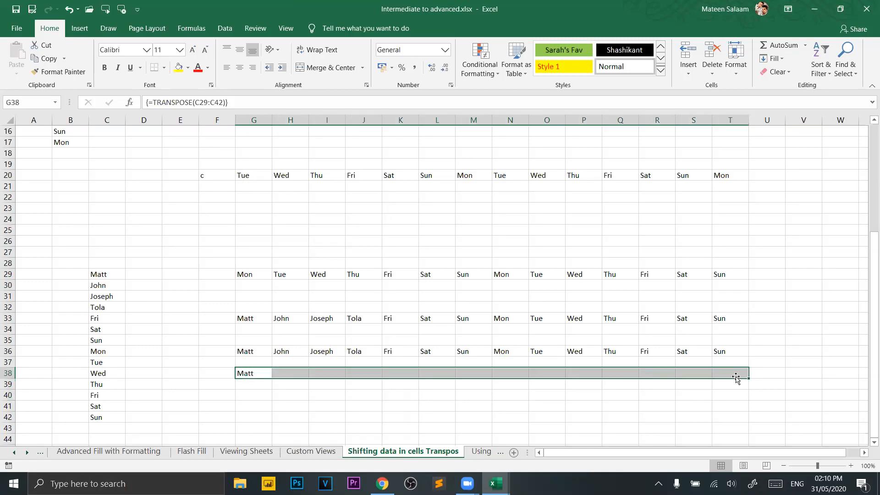
pyautogui.write('=tra')
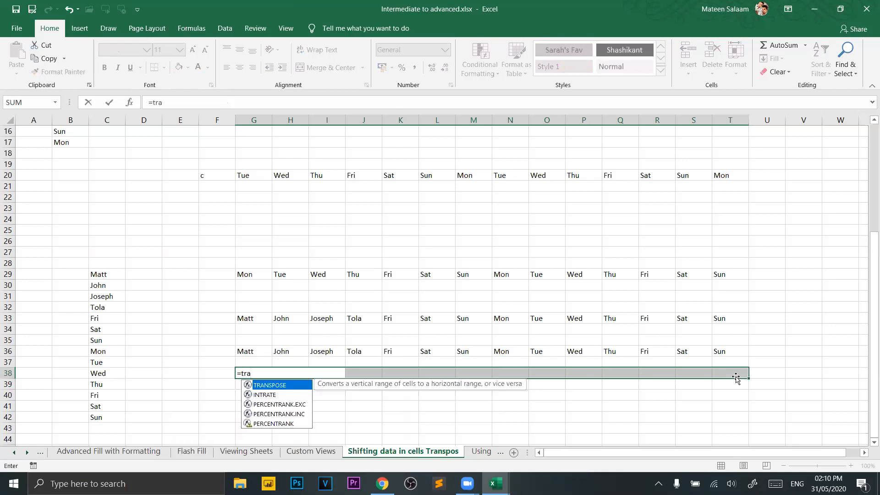
pyautogui.press('Tab')
pyautogui.moveTo(111, 271); pyautogui.dragTo(105, 416)
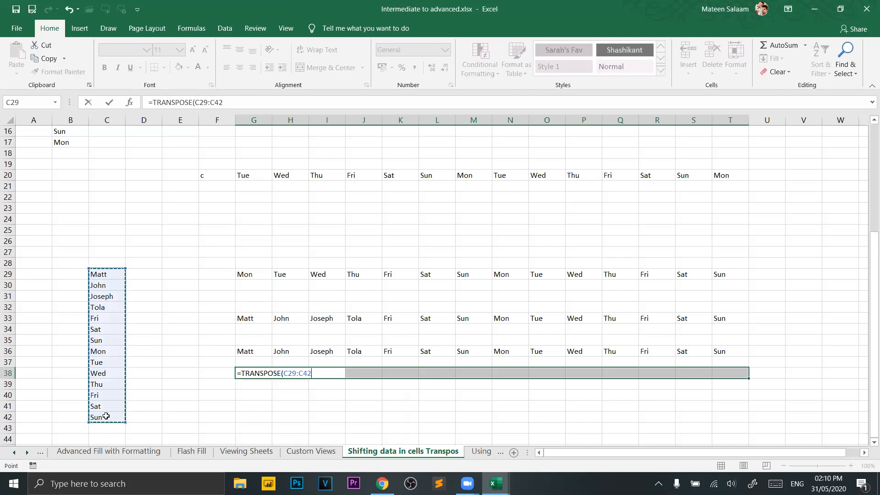
pyautogui.hotkey('ctrl', 'shift', 'Return')
pyautogui.click(368, 412)
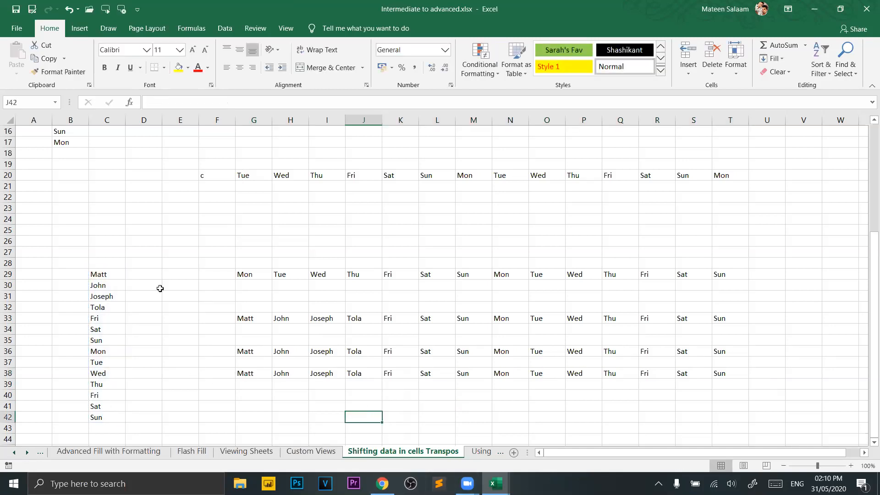
# Replace the name in cell C29, the first entry of the source column, with a different first name.
pyautogui.moveTo(106, 270); pyautogui.dragTo(105, 406)
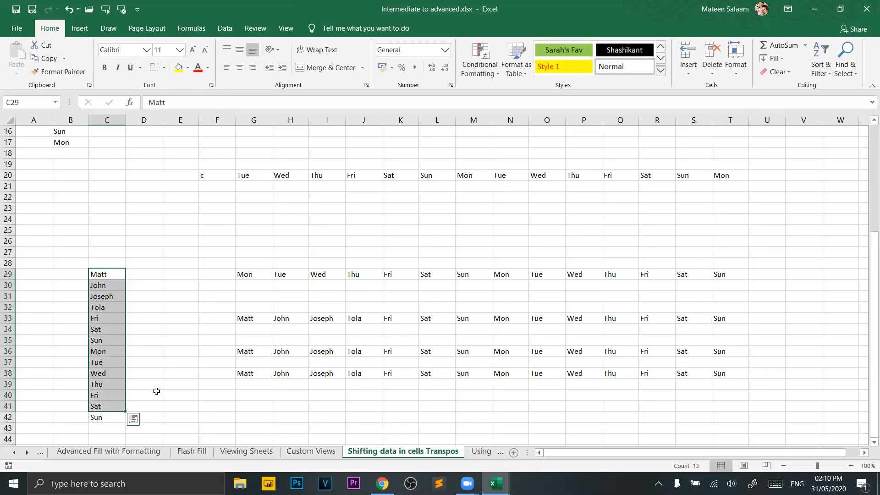
pyautogui.click(229, 285)
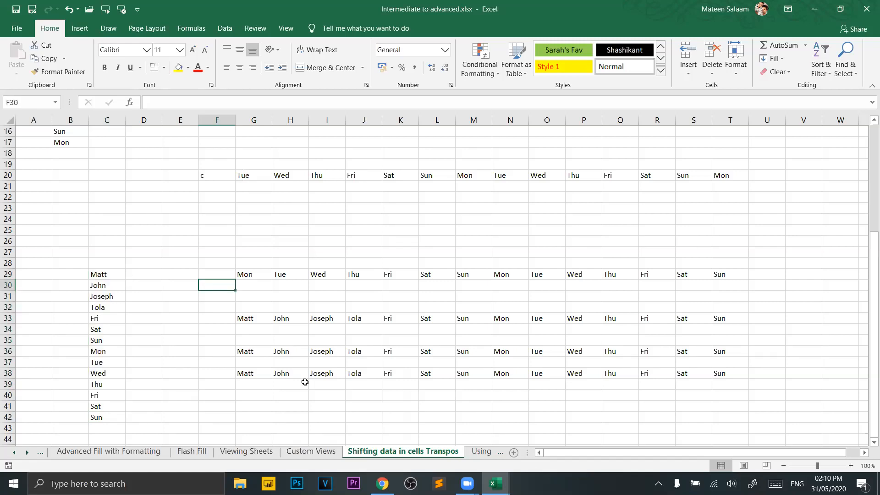
pyautogui.click(105, 307)
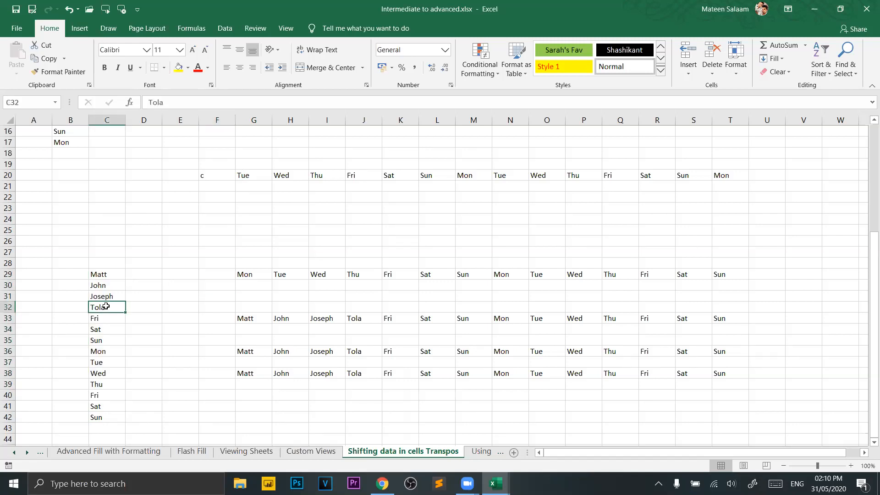
pyautogui.click(99, 274)
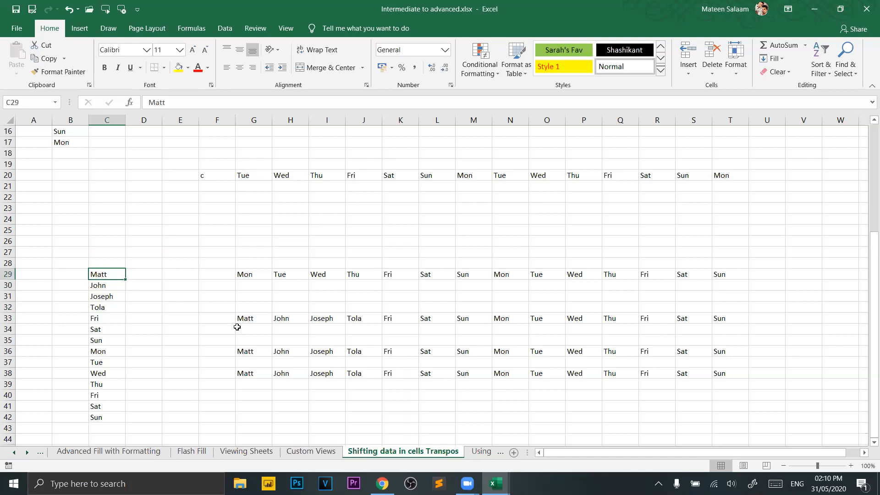
pyautogui.write('Salah')
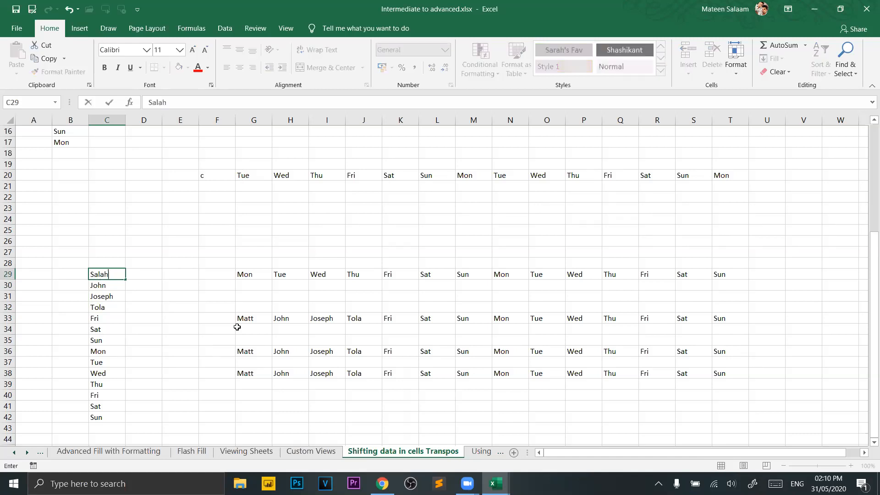
pyautogui.press('Return')
# Compare the array formula in G38 and the pasted value in G36 with the source entries in column C.
pyautogui.click(264, 375)
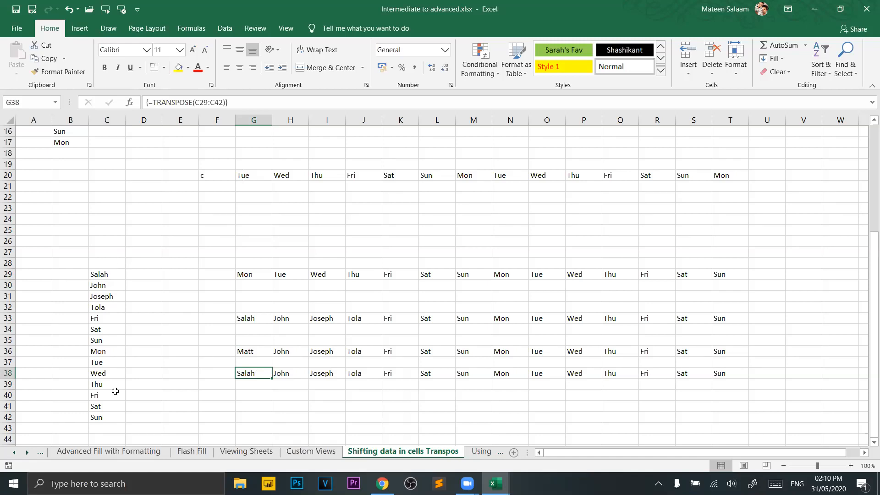
pyautogui.click(246, 352)
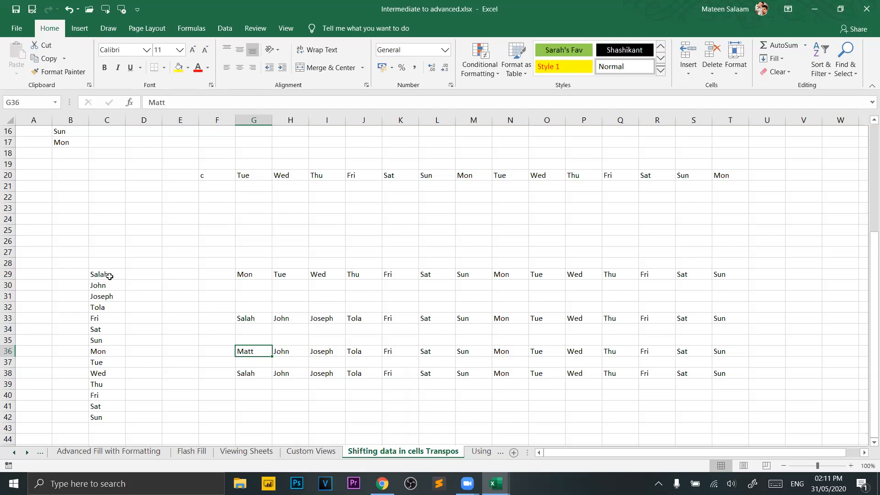
pyautogui.click(110, 275)
pyautogui.click(110, 298)
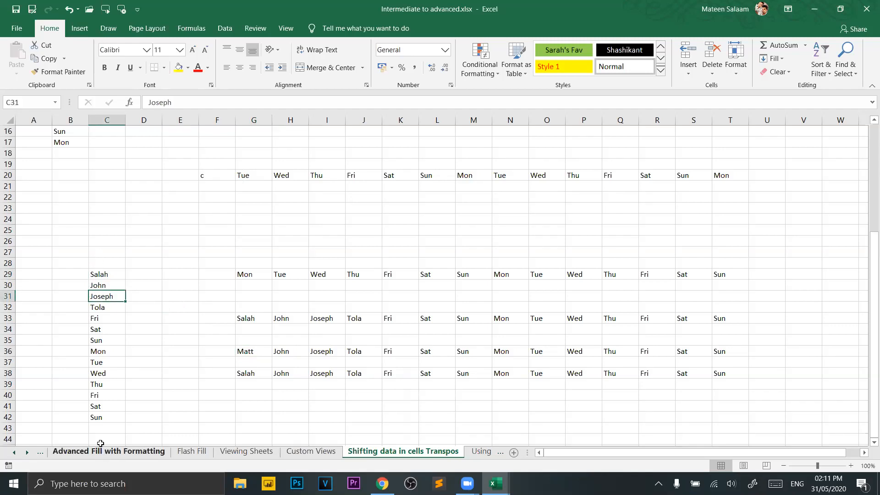
pyautogui.click(253, 374)
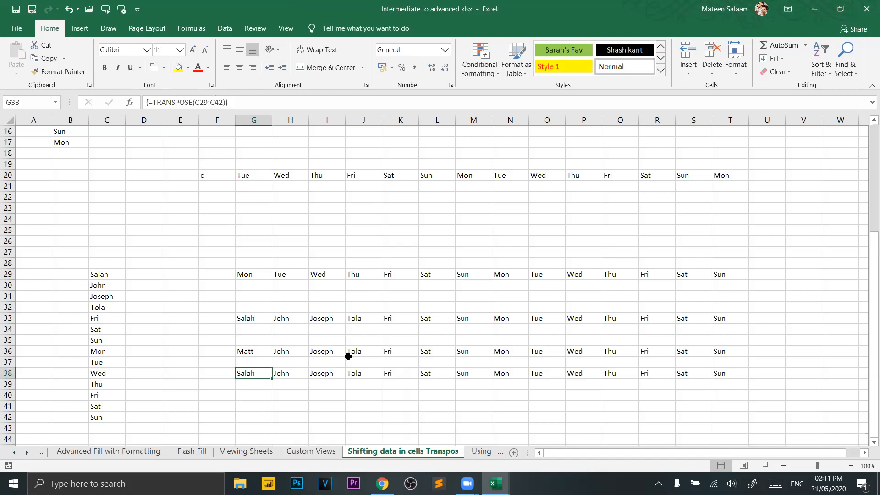
pyautogui.click(348, 386)
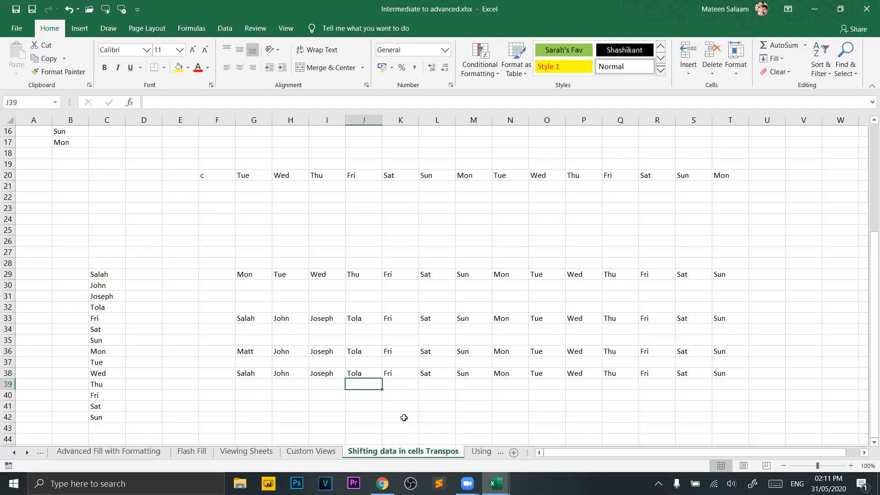
# Fill the range G40:T40 with the array formula =TRANSPOSE(C29:C42).
pyautogui.click(244, 392)
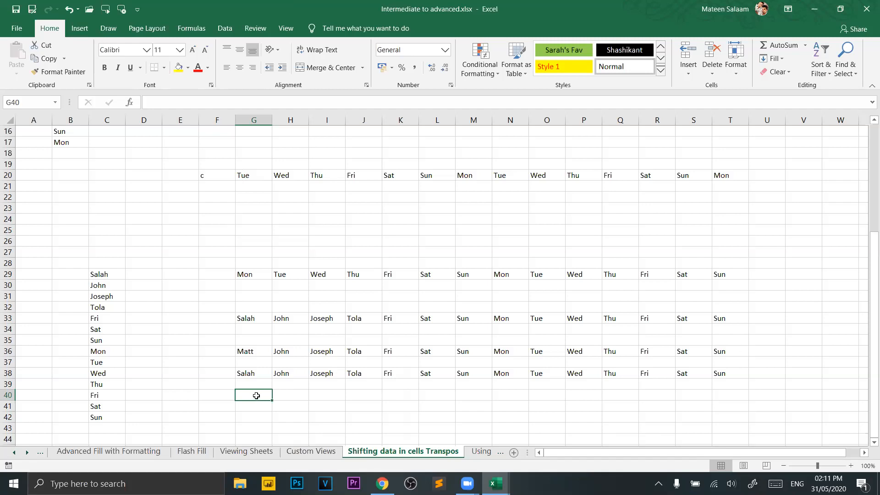
pyautogui.moveTo(255, 394); pyautogui.dragTo(725, 397)
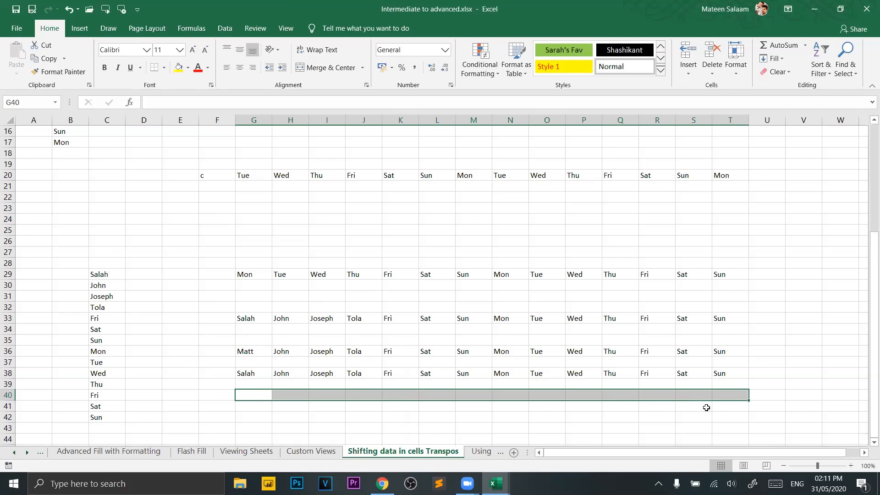
pyautogui.write('=')
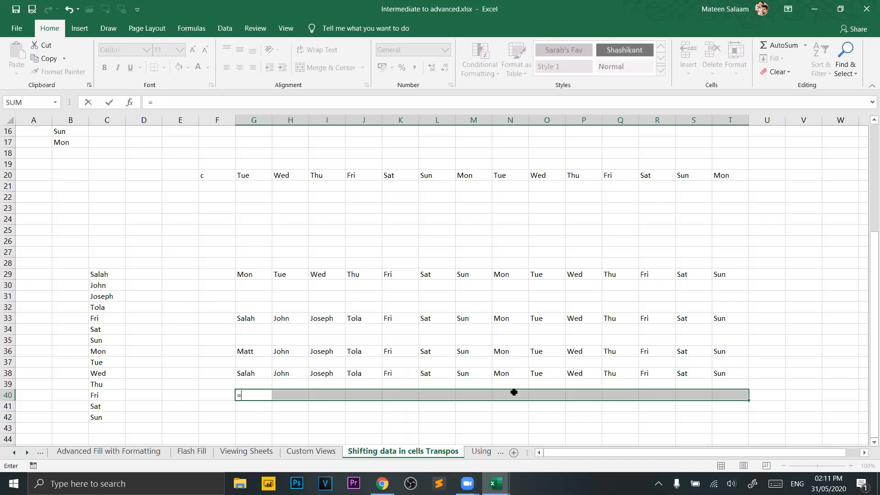
pyautogui.write('tra')
pyautogui.press('Tab')
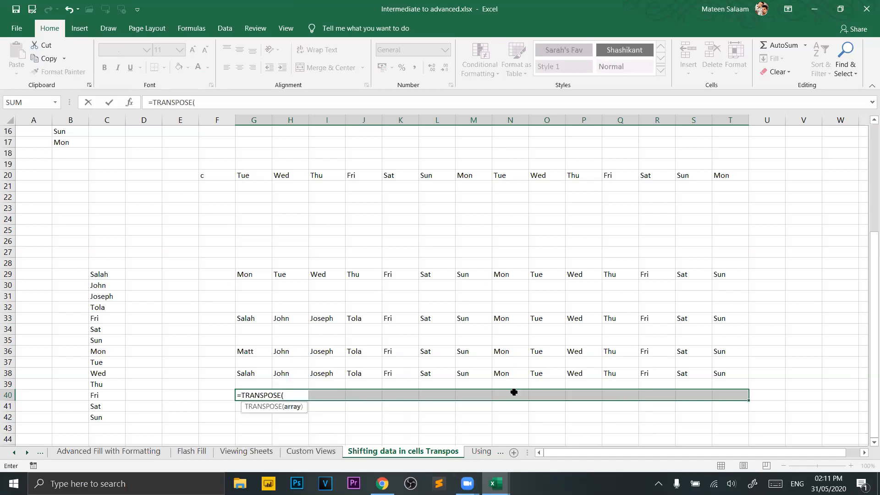
pyautogui.click(99, 273)
pyautogui.moveTo(98, 273); pyautogui.dragTo(104, 417)
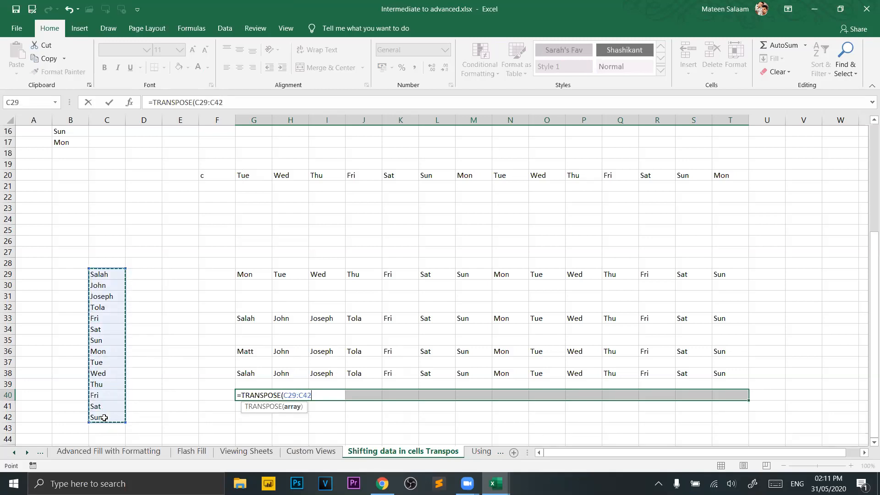
pyautogui.write(')')
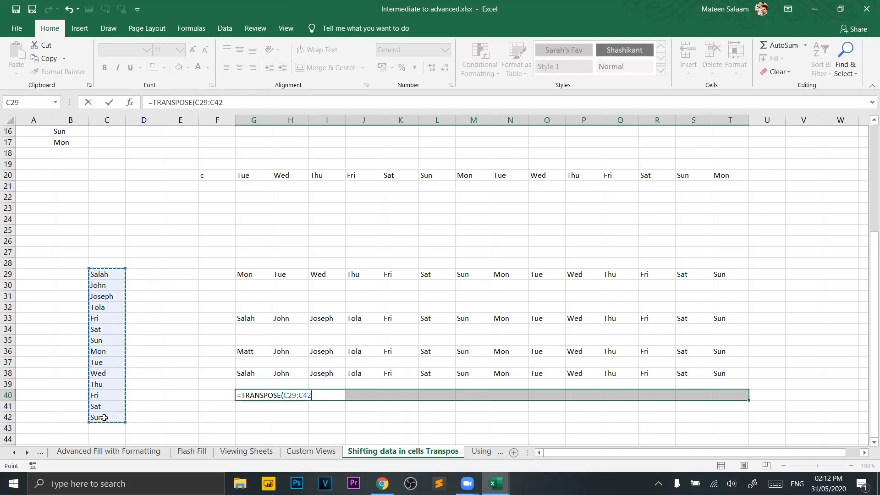
pyautogui.hotkey('ctrl', 'shift', 'Return')
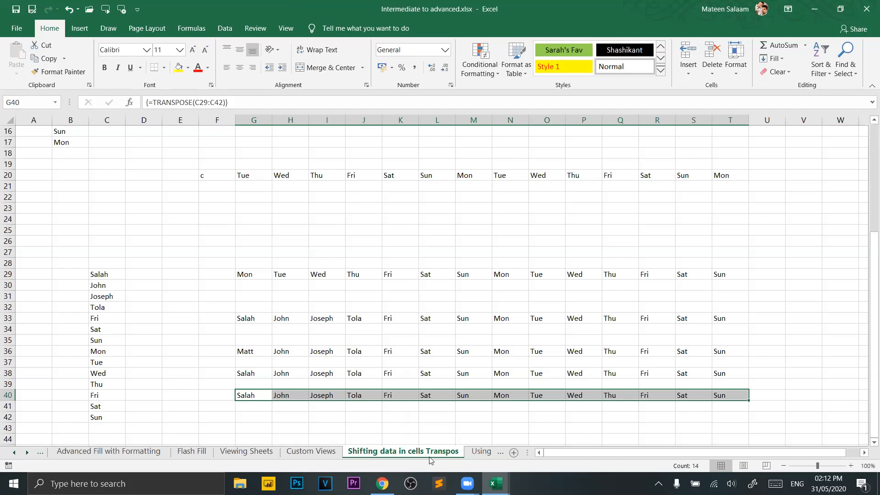
# Go to the Using Multiple Sheets worksheet and open new windows of the workbook until four are open.
pyautogui.click(481, 452)
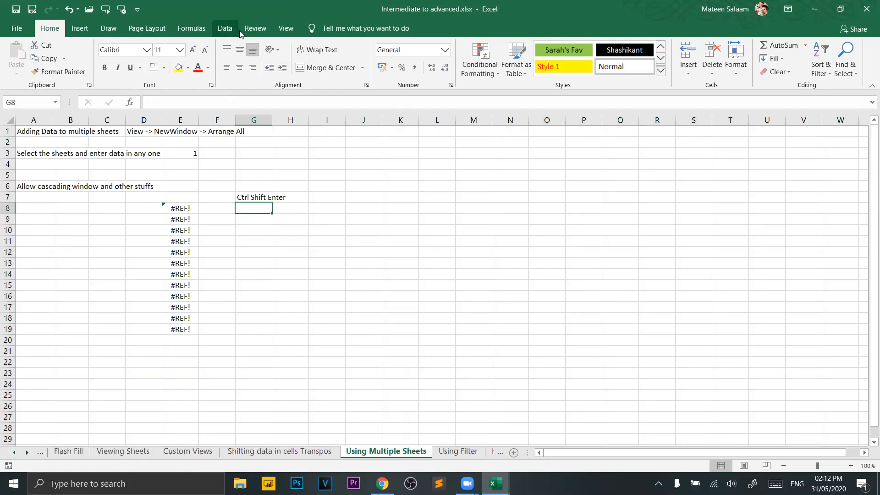
pyautogui.click(286, 28)
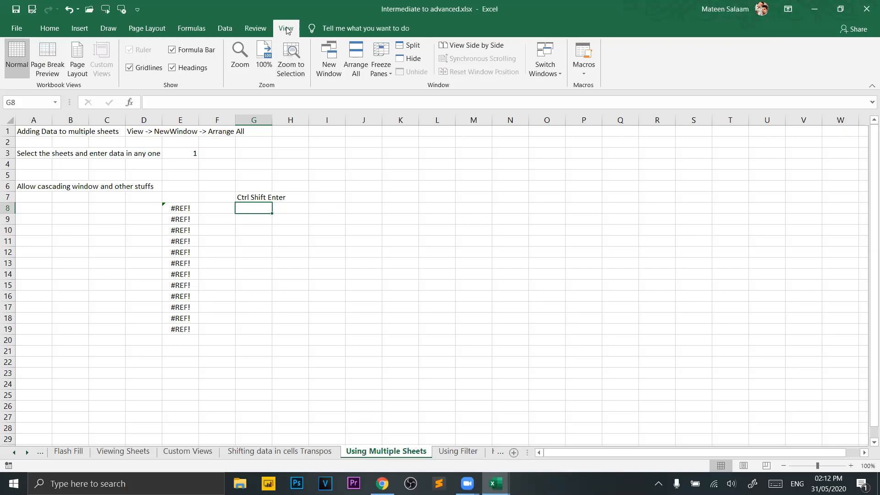
pyautogui.click(334, 46)
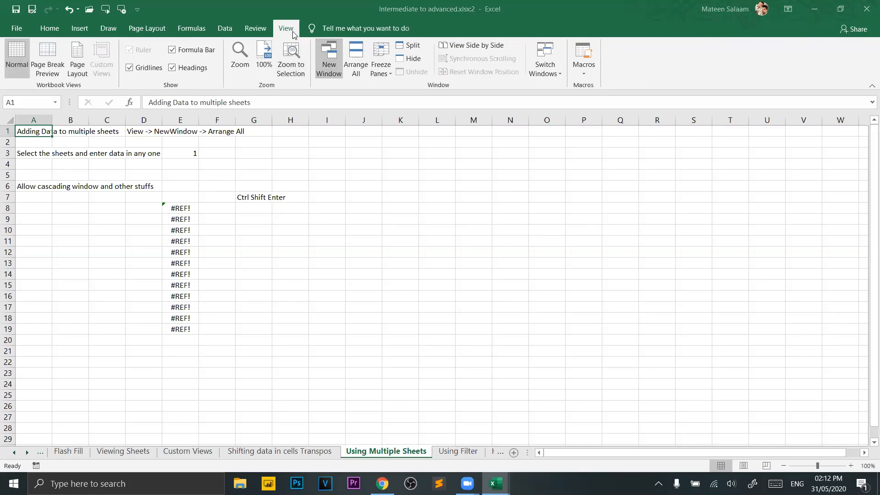
pyautogui.click(329, 60)
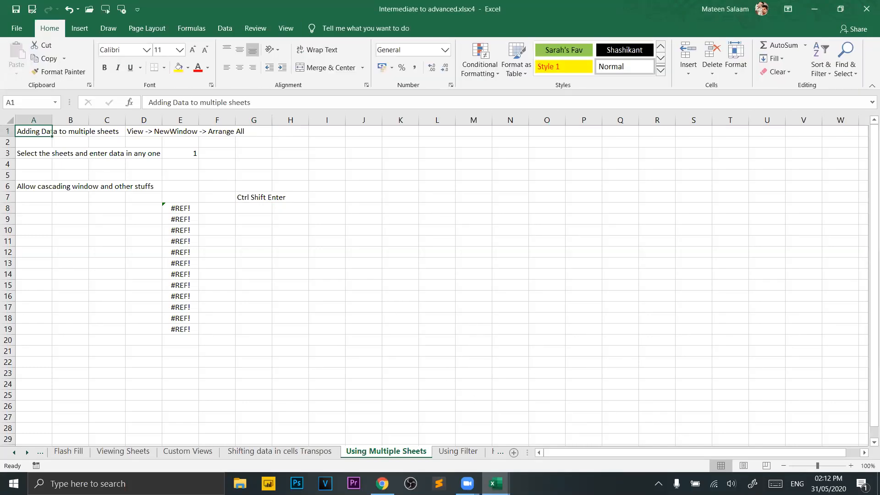
# Close the dashboard_webinar.xlsx workbook, keeping the four Intermediate to advanced.xlsx windows open.
pyautogui.moveTo(495, 483)
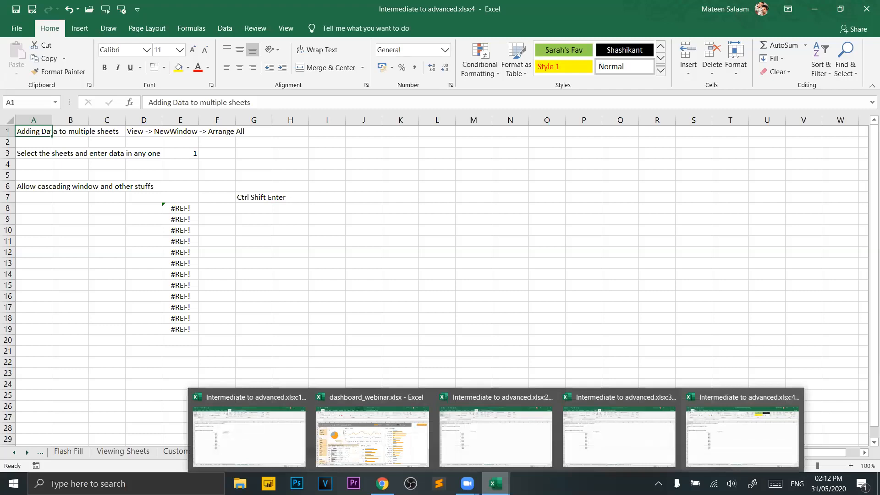
pyautogui.click(415, 398)
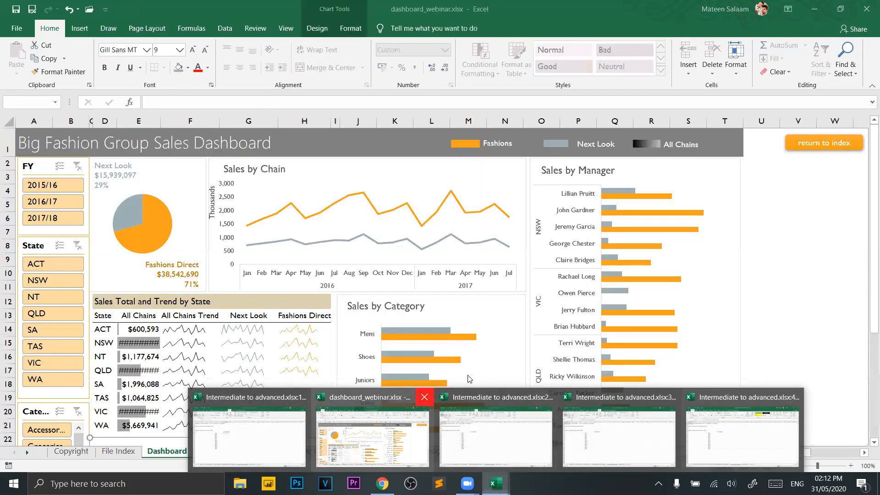
pyautogui.click(424, 396)
pyautogui.click(440, 267)
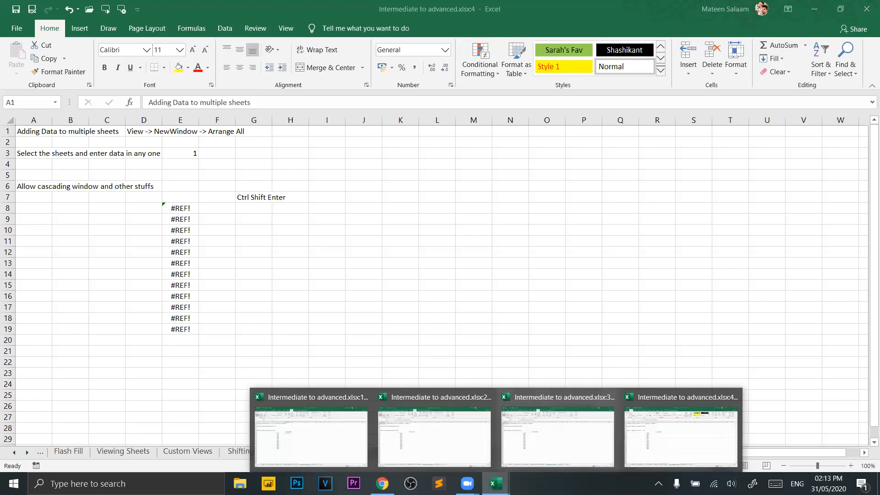
# Arrange all four workbook windows in a tiled layout and activate the lower-left one.
pyautogui.click(283, 28)
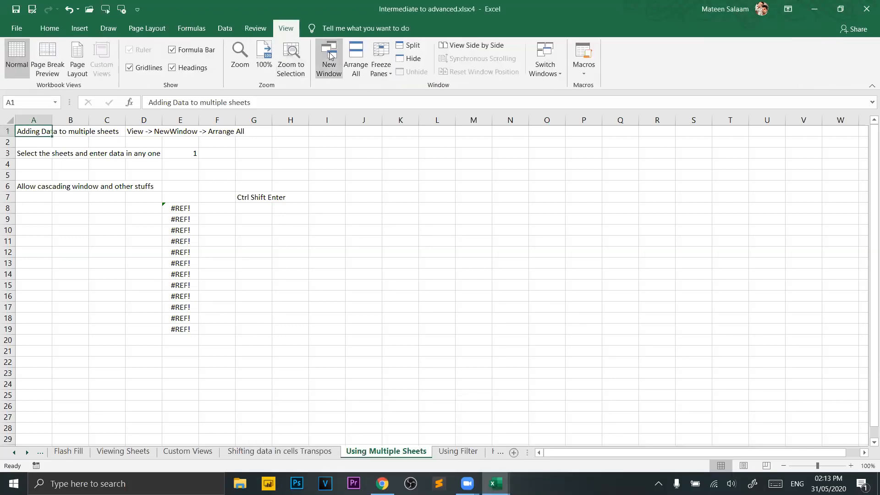
pyautogui.click(362, 61)
pyautogui.click(448, 298)
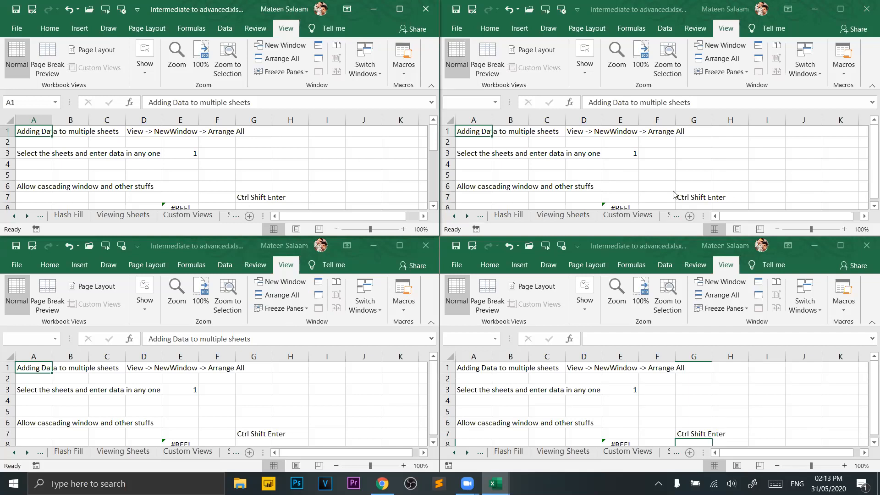
pyautogui.click(265, 397)
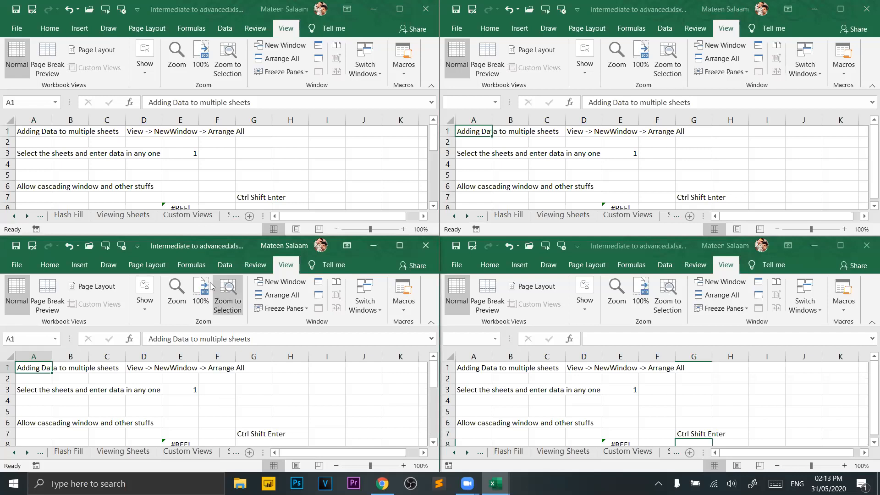
# Show Flash Fill, Viewing Sheets, Custom Views and Shifting data in cells Transpos in the upper-left, upper-right, lower-left and lower-right workbook windows respectively.
pyautogui.click(85, 219)
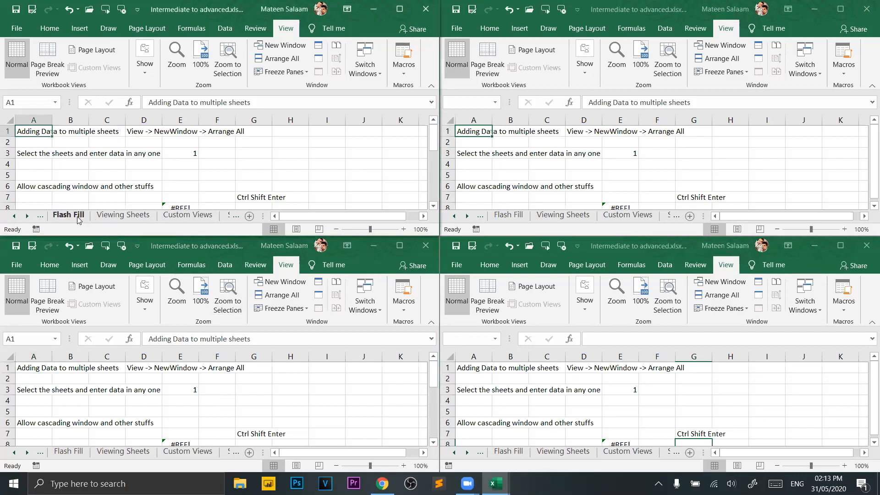
pyautogui.click(81, 219)
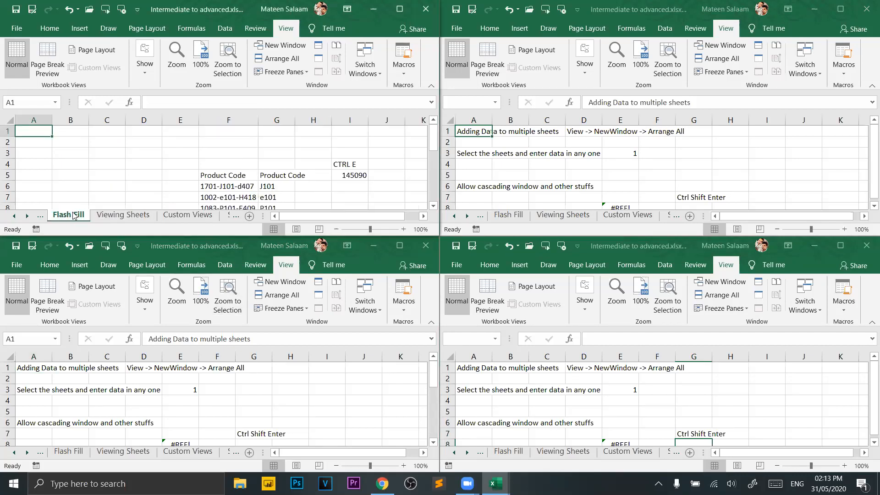
pyautogui.click(582, 221)
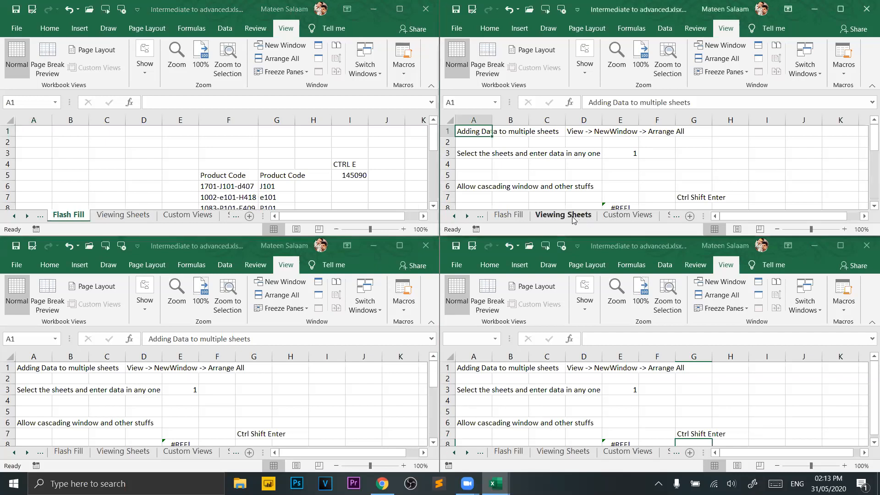
pyautogui.click(575, 219)
pyautogui.click(190, 454)
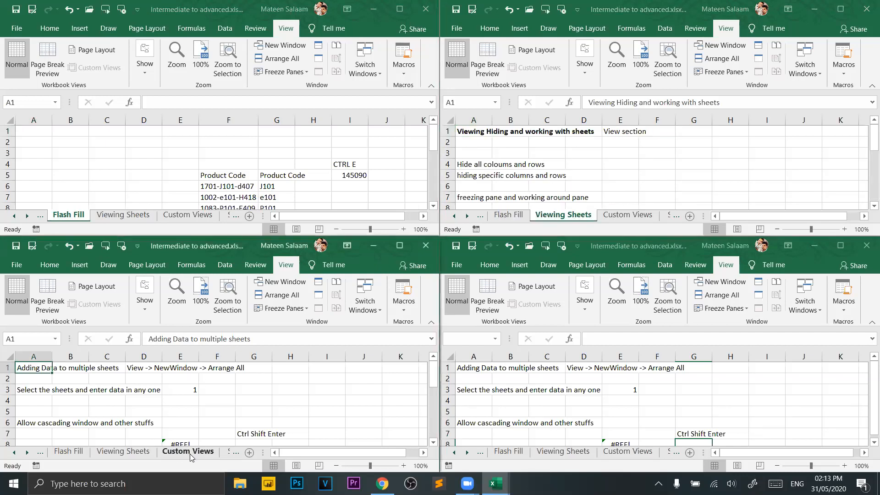
pyautogui.click(190, 454)
pyautogui.click(665, 459)
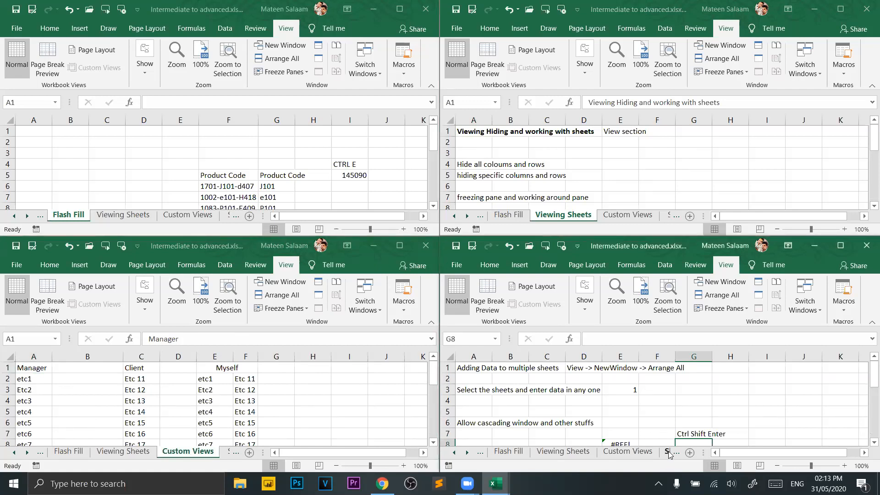
pyautogui.click(666, 449)
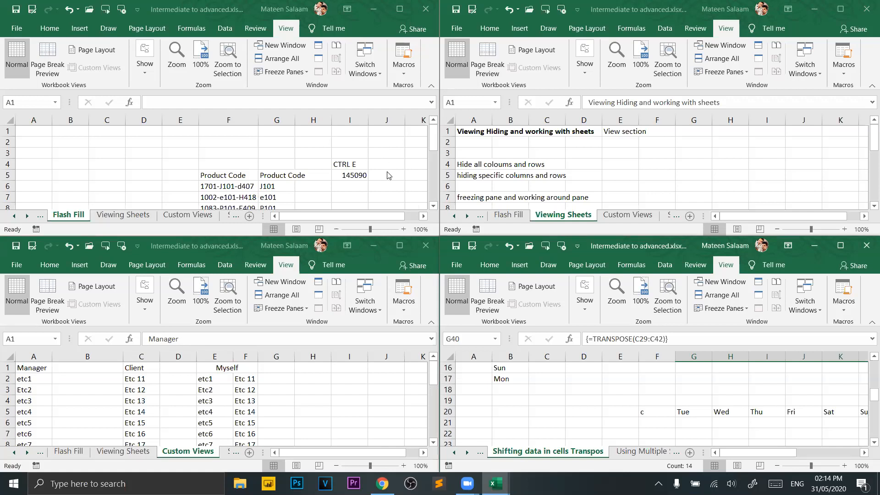
# Open a fifth window of the workbook and arrange all five windows in a tiled layout.
pyautogui.click(283, 46)
pyautogui.click(283, 46)
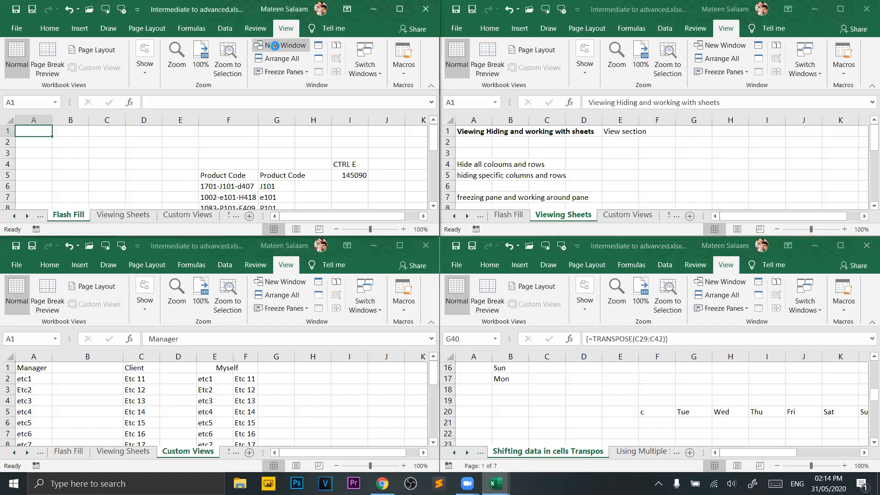
pyautogui.click(297, 42)
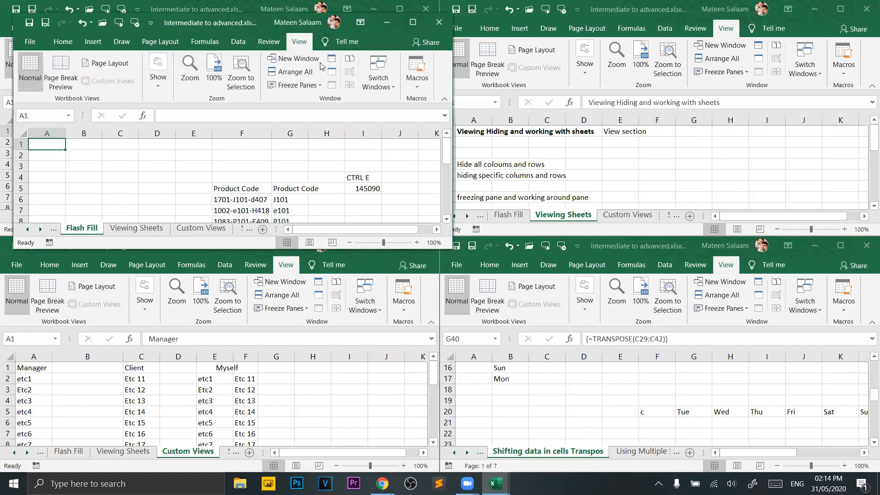
pyautogui.click(289, 71)
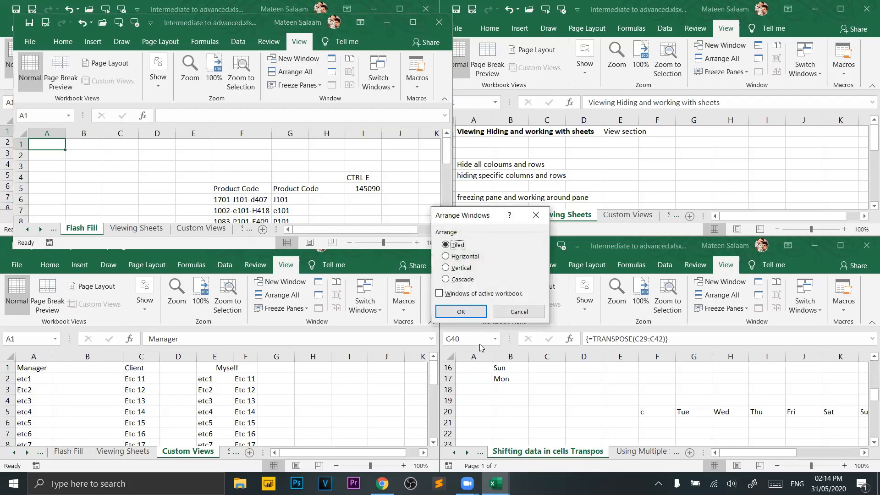
pyautogui.click(475, 312)
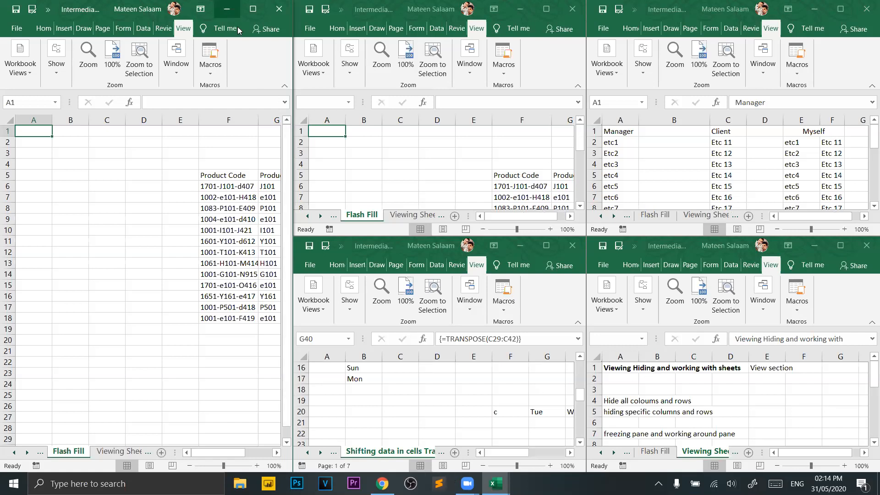
# Close the tall fifth window showing Flash Fill and retile the remaining four workbook windows.
pyautogui.moveTo(86, 11); pyautogui.dragTo(100, 101)
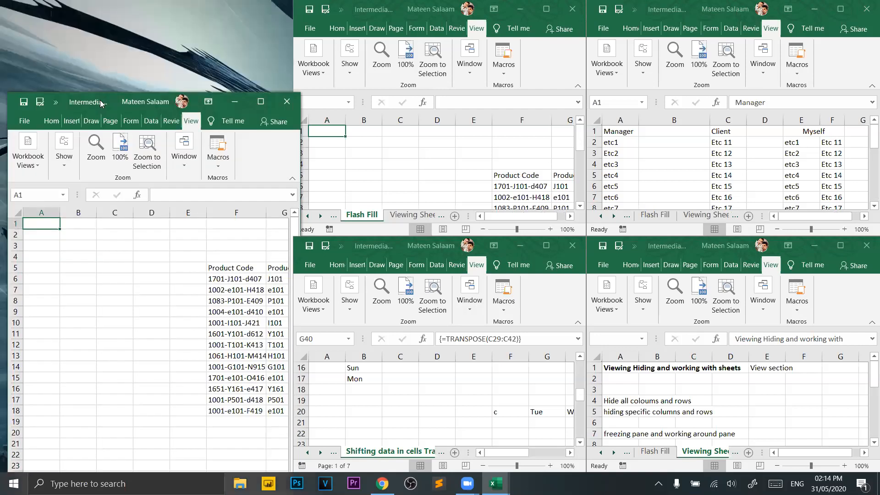
pyautogui.click(297, 105)
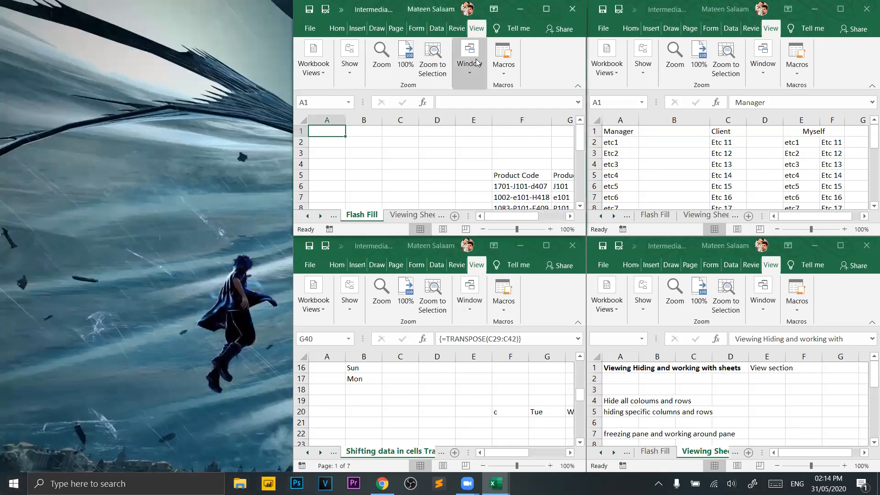
pyautogui.click(483, 57)
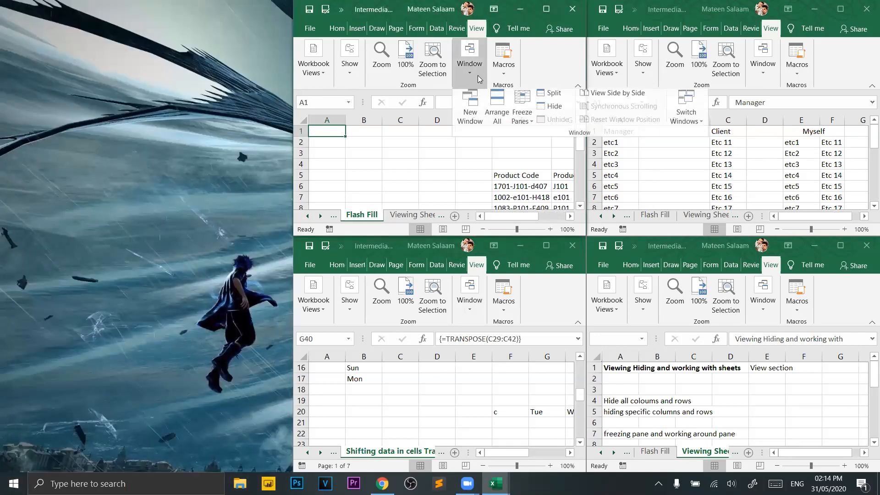
pyautogui.click(502, 129)
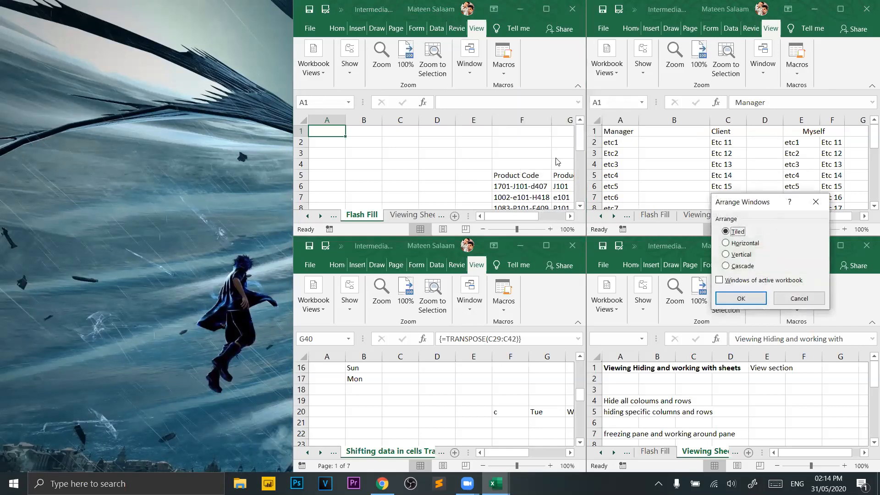
pyautogui.click(741, 298)
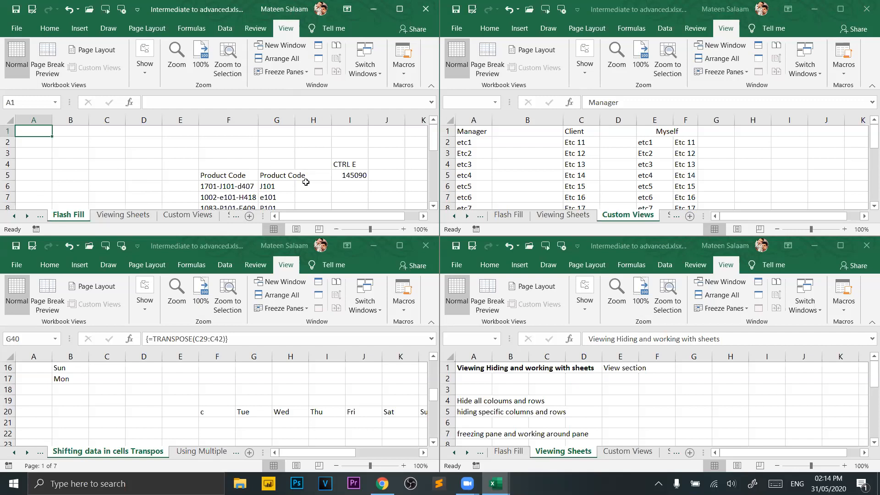
# Enter "Good" in cell D4 of the Flash Fill sheet and show that sheet in the upper-right window too.
pyautogui.click(167, 174)
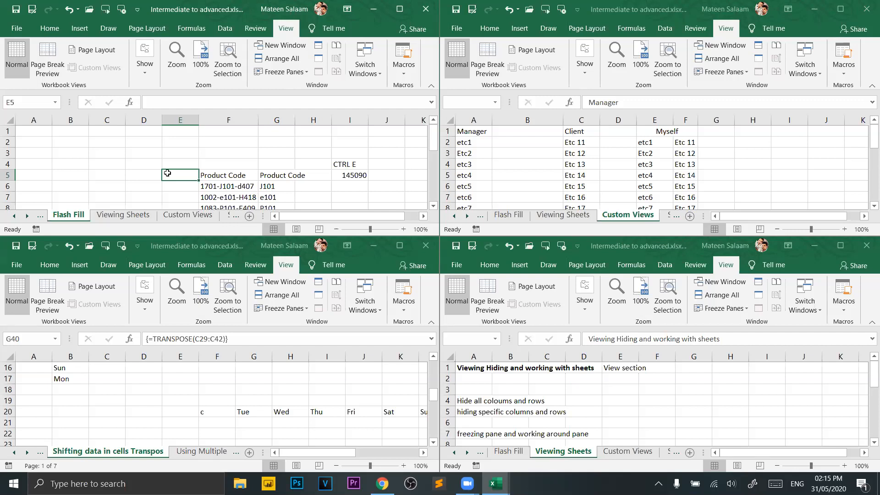
pyautogui.click(130, 168)
pyautogui.click(170, 158)
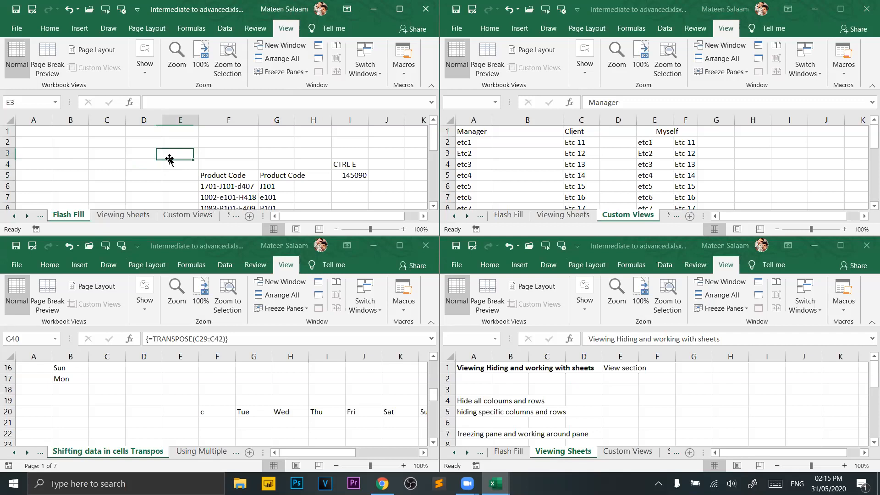
pyautogui.click(147, 156)
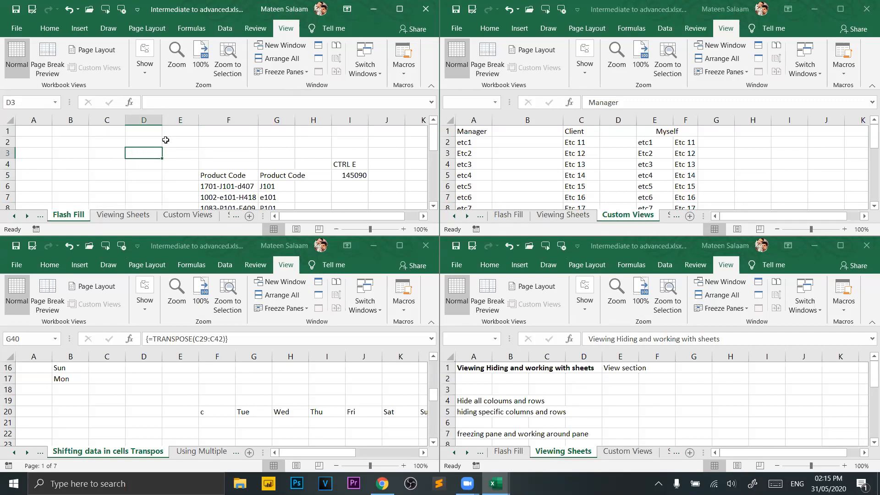
pyautogui.click(146, 164)
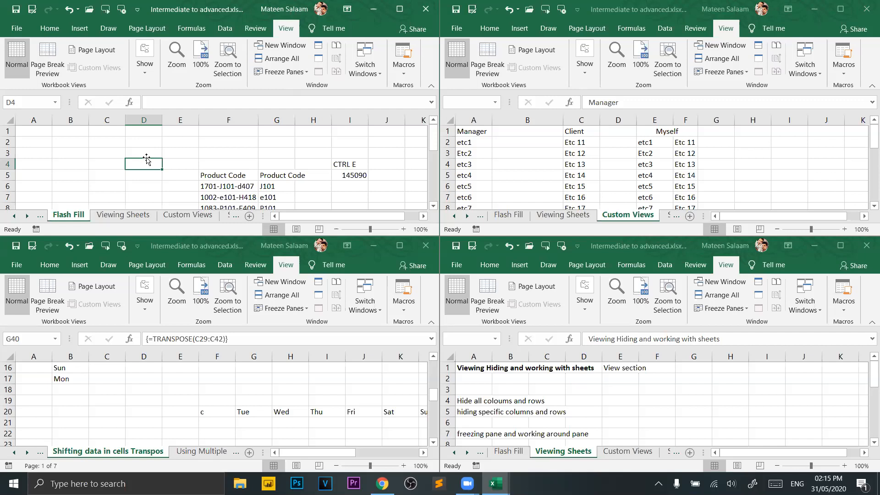
pyautogui.write('Good')
pyautogui.click(180, 161)
pyautogui.click(140, 165)
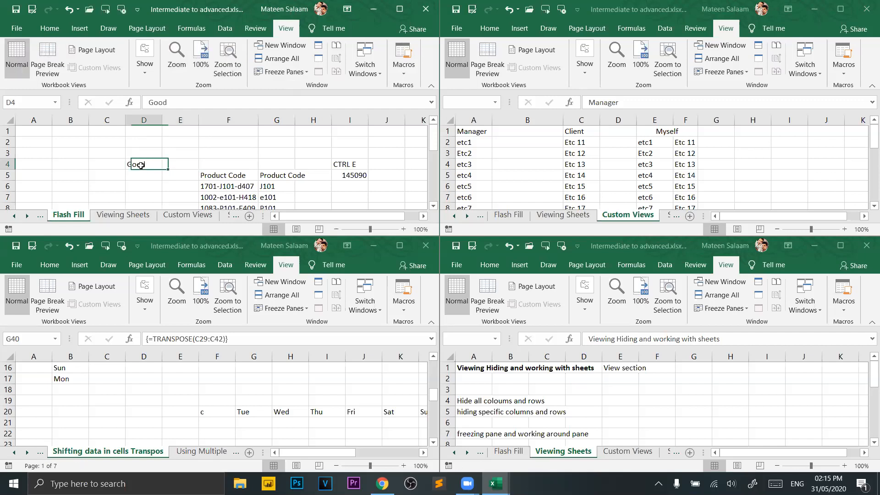
pyautogui.click(521, 215)
pyautogui.click(522, 215)
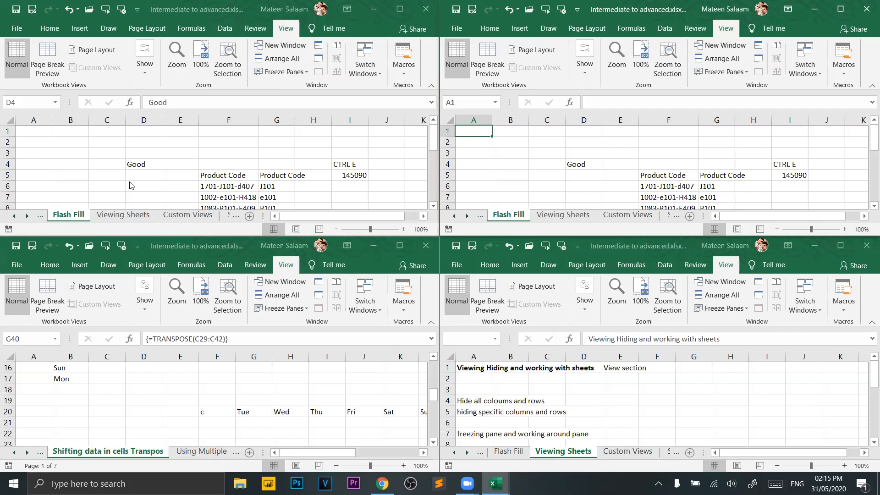
# Close the other three workbook windows and maximize the remaining Flash Fill window.
pyautogui.click(866, 12)
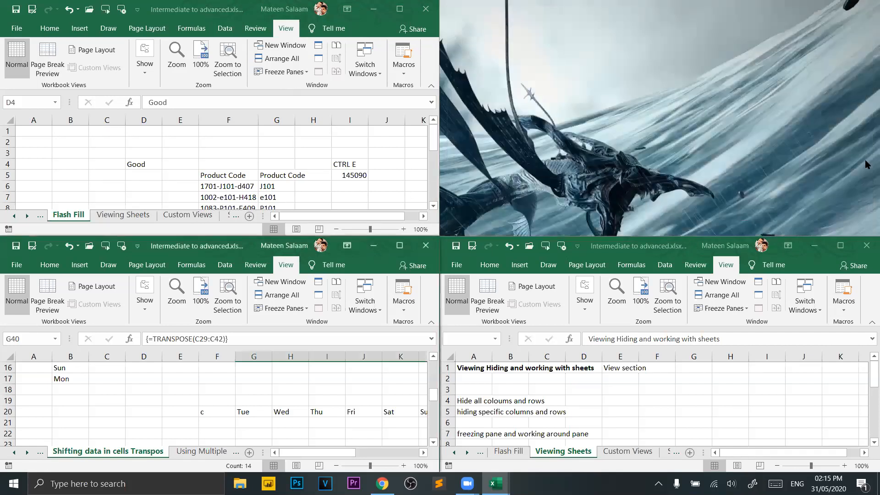
pyautogui.click(866, 246)
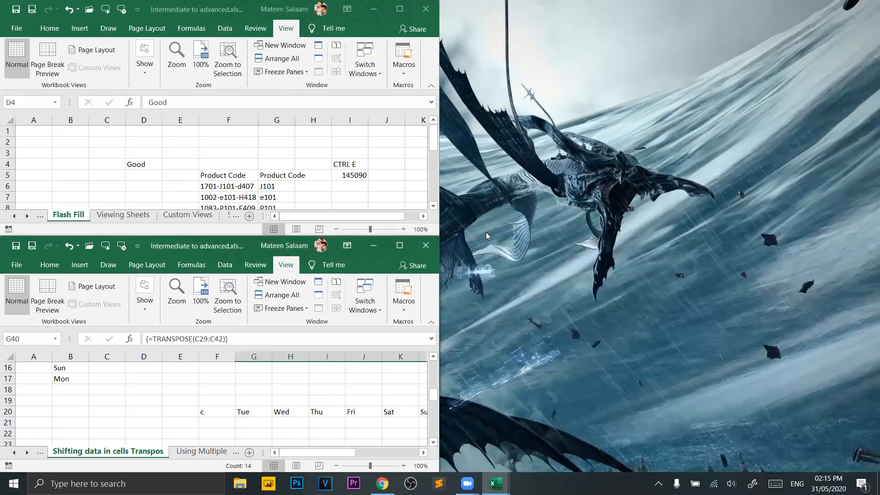
pyautogui.click(432, 244)
pyautogui.click(399, 9)
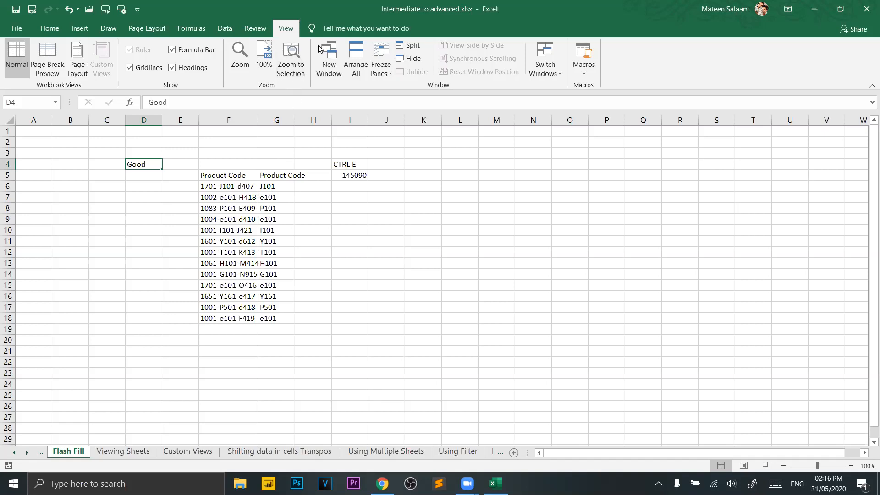
# Open new windows of the workbook until four are open and arrange them in a tiled layout.
pyautogui.click(360, 55)
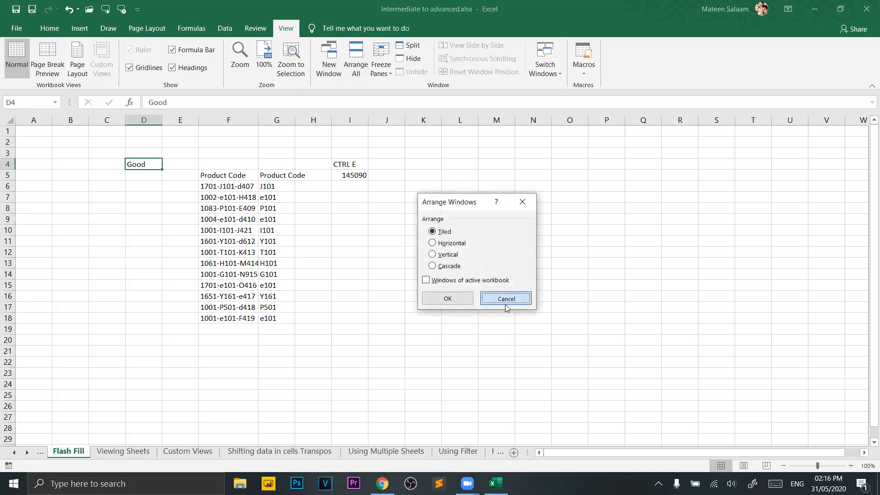
pyautogui.click(506, 298)
pyautogui.click(333, 56)
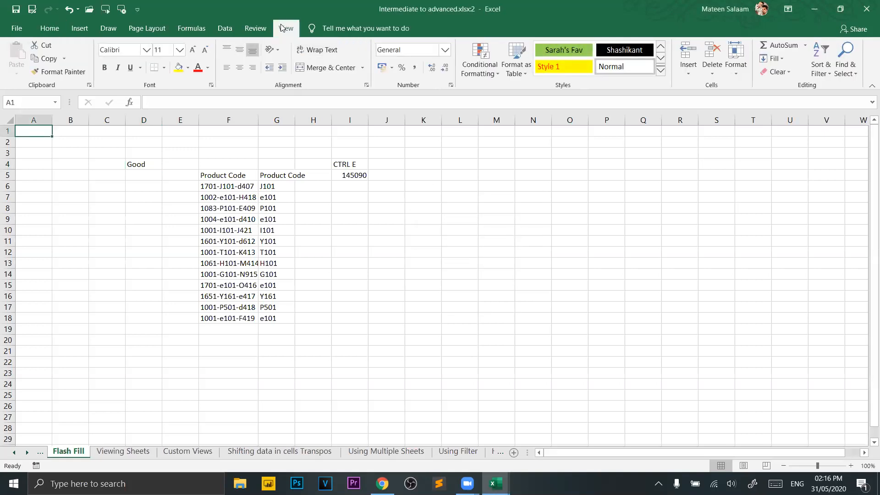
pyautogui.click(286, 28)
pyautogui.click(329, 57)
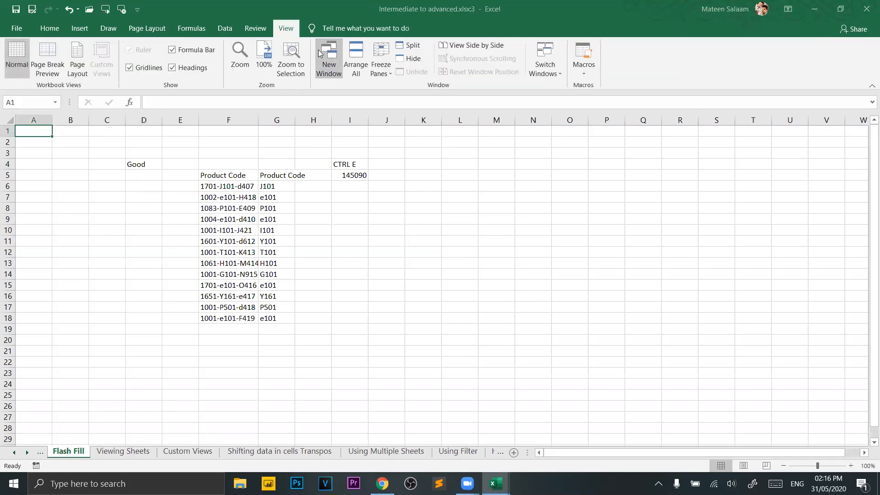
pyautogui.click(289, 29)
pyautogui.click(356, 58)
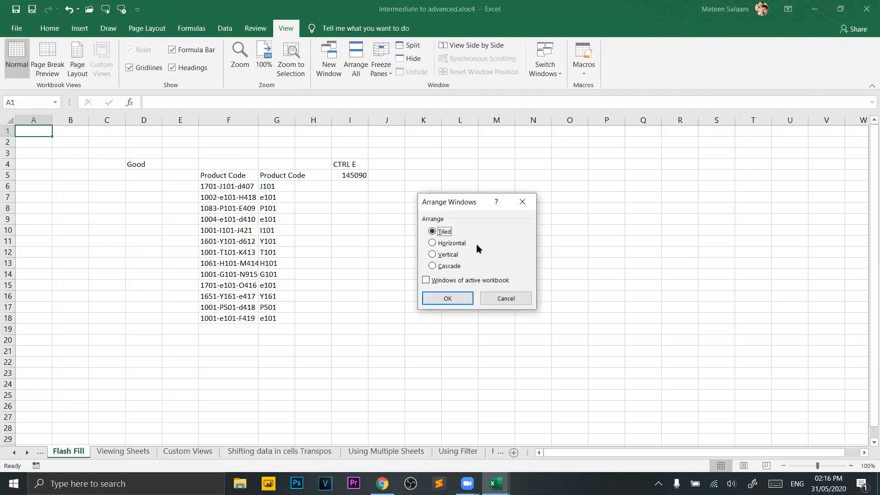
pyautogui.click(444, 296)
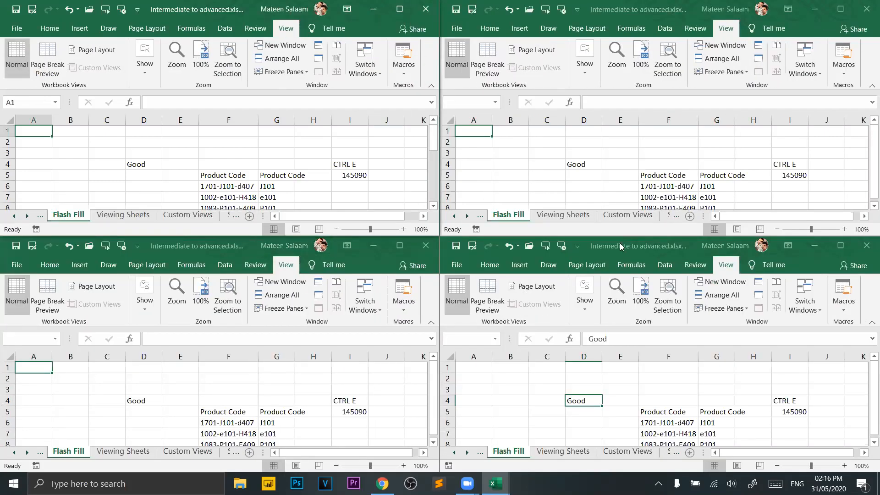
# Show Viewing Sheets in the upper-right window and copy its cell A4 into cell A3 of Flash Fill in the upper-left window.
pyautogui.click(563, 222)
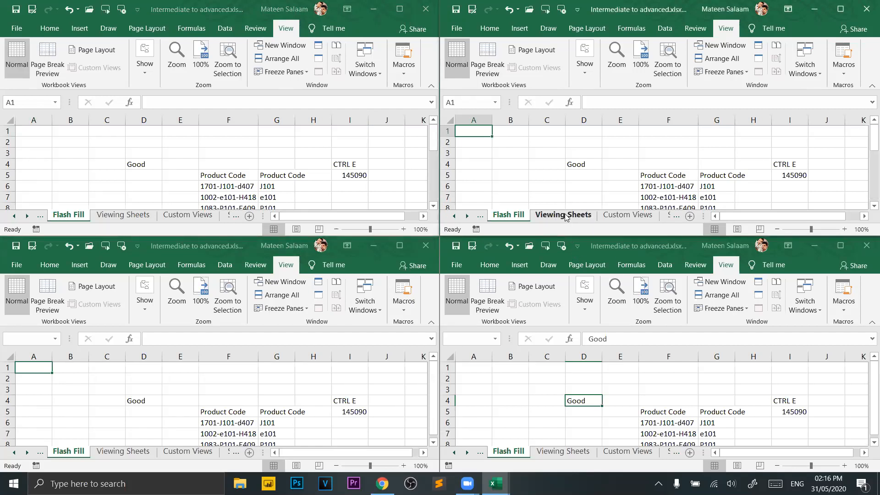
pyautogui.click(564, 215)
pyautogui.click(477, 165)
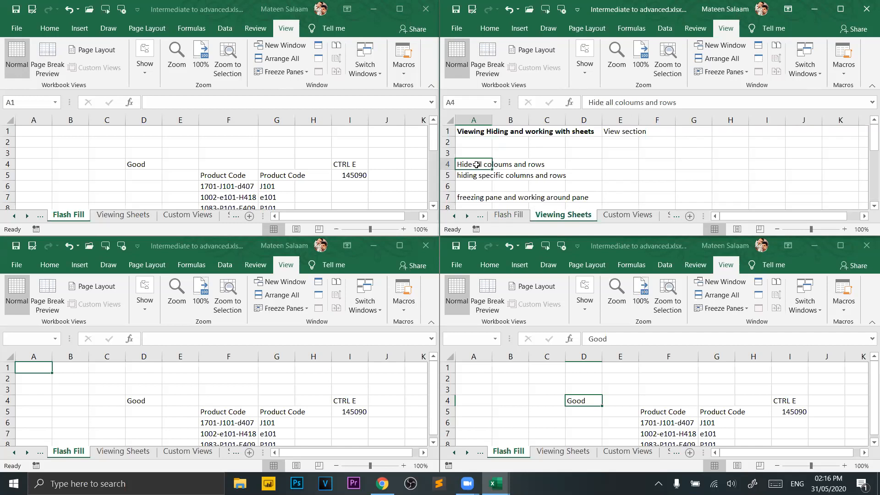
pyautogui.hotkey('ctrl', 'c')
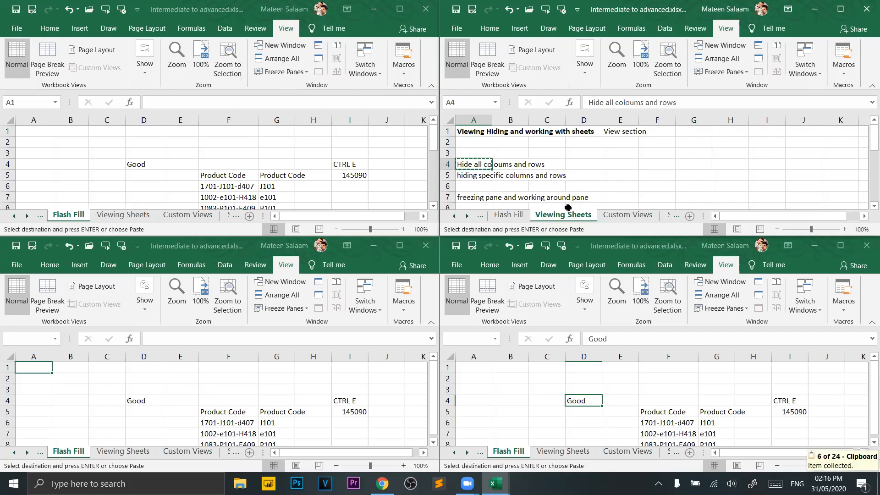
pyautogui.click(84, 151)
pyautogui.click(45, 149)
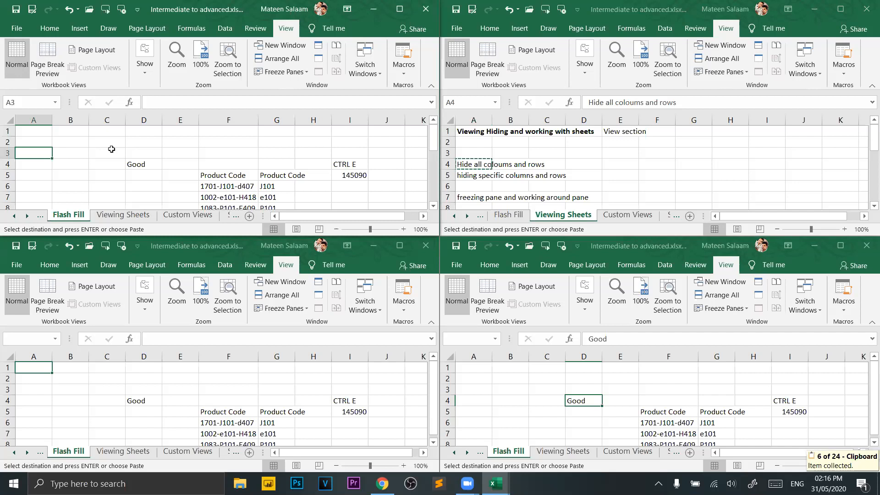
pyautogui.hotkey('ctrl', 'v')
pyautogui.click(142, 153)
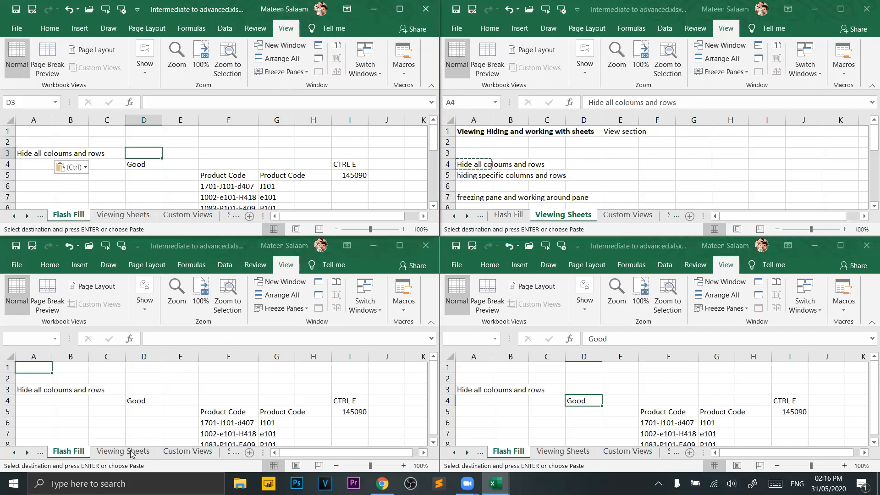
# Show the Using Multiple Sheets sheet in the lower-left window and enter 15 in its cell C35.
pyautogui.click(185, 453)
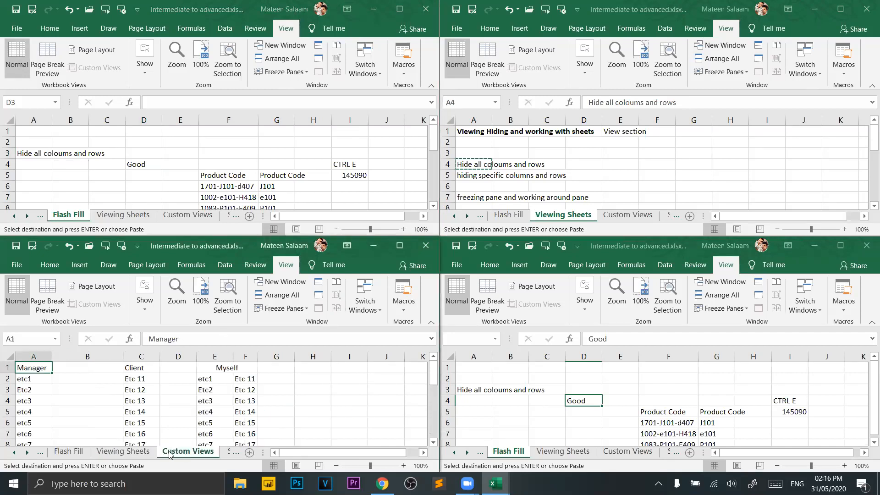
pyautogui.click(204, 454)
pyautogui.click(202, 453)
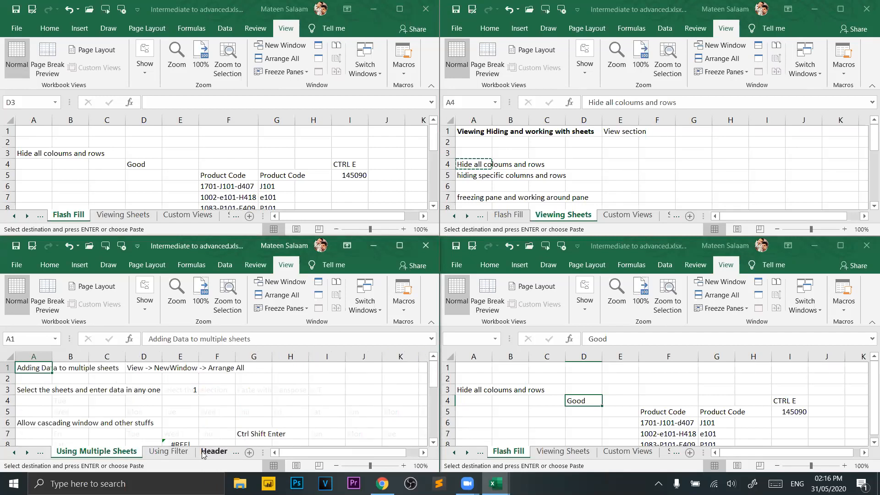
pyautogui.scroll(-3, 166, 423)
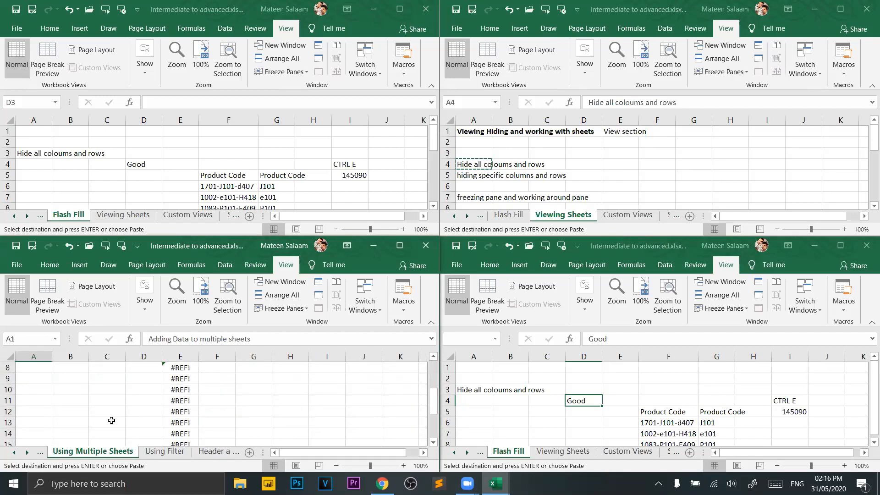
pyautogui.scroll(-8, 111, 421)
pyautogui.click(100, 401)
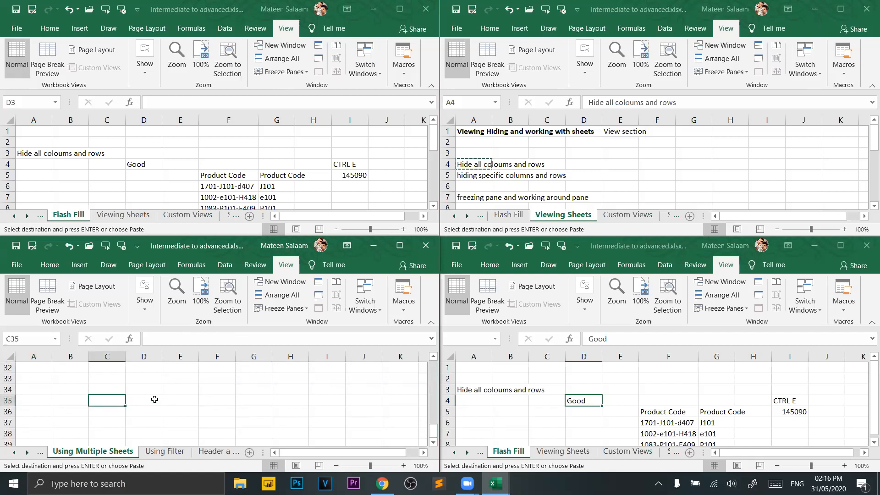
pyautogui.write('15')
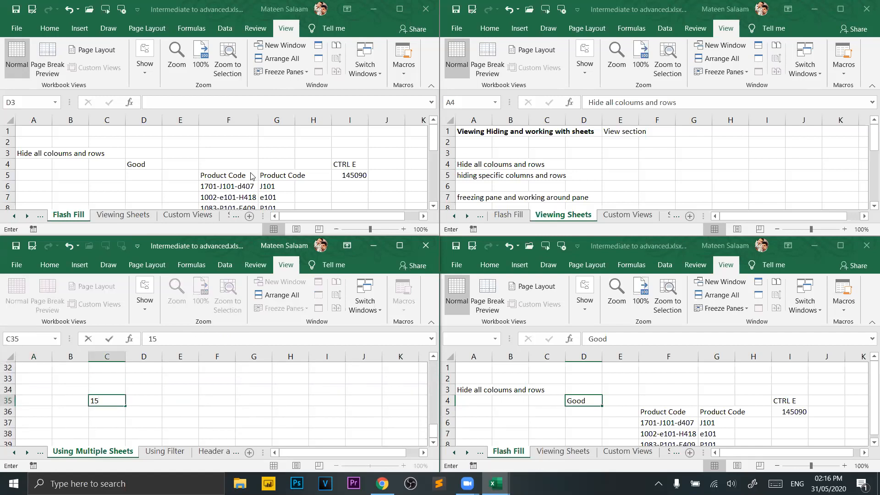
# Enter 50 in cell E43 of the Flash Fill sheet in the upper-left window.
pyautogui.click(161, 133)
pyautogui.scroll(-6, 154, 143)
pyautogui.scroll(-7, 155, 143)
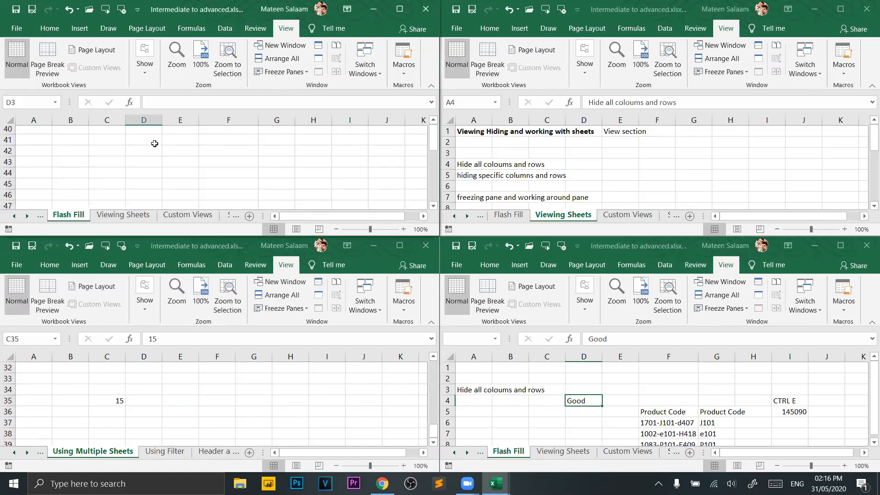
pyautogui.click(168, 162)
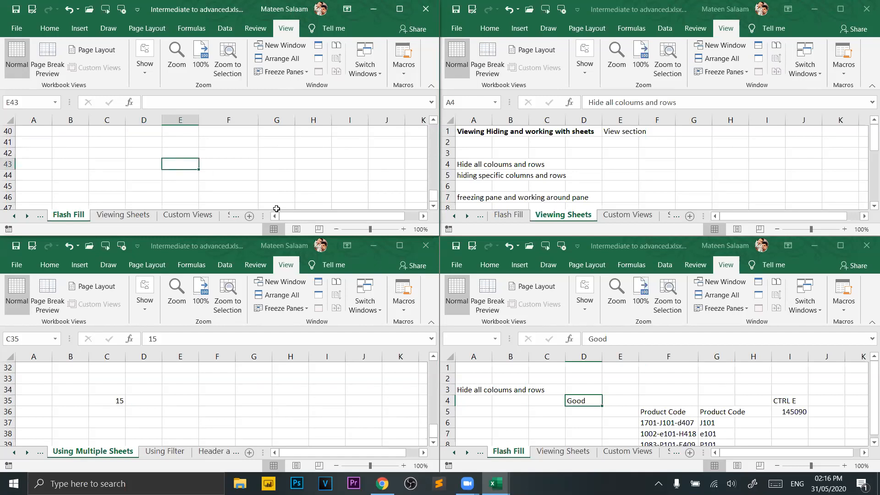
pyautogui.write('50')
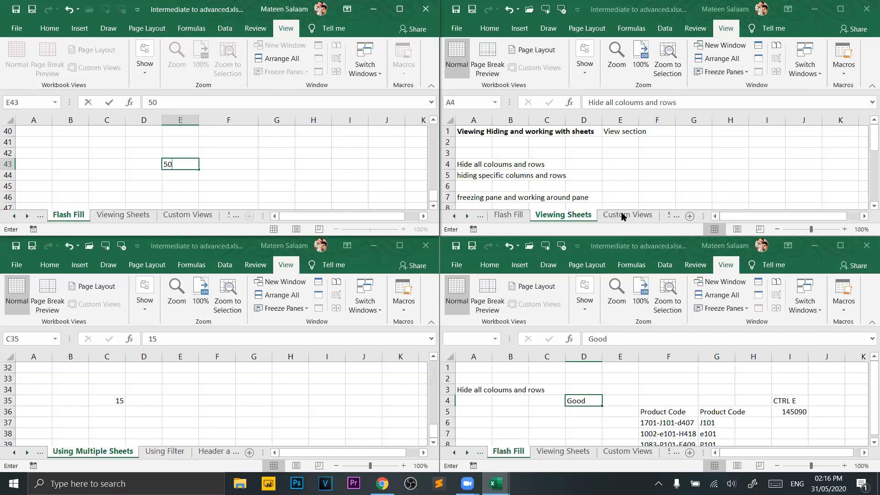
# Enter 30 in cell H3 of the Viewing Sheets sheet in the upper-right window.
pyautogui.click(730, 158)
pyautogui.click(724, 149)
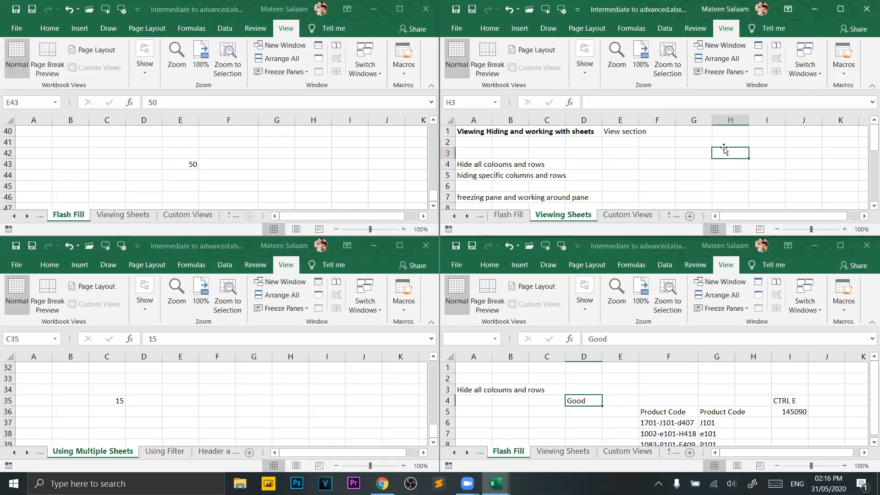
pyautogui.write('30')
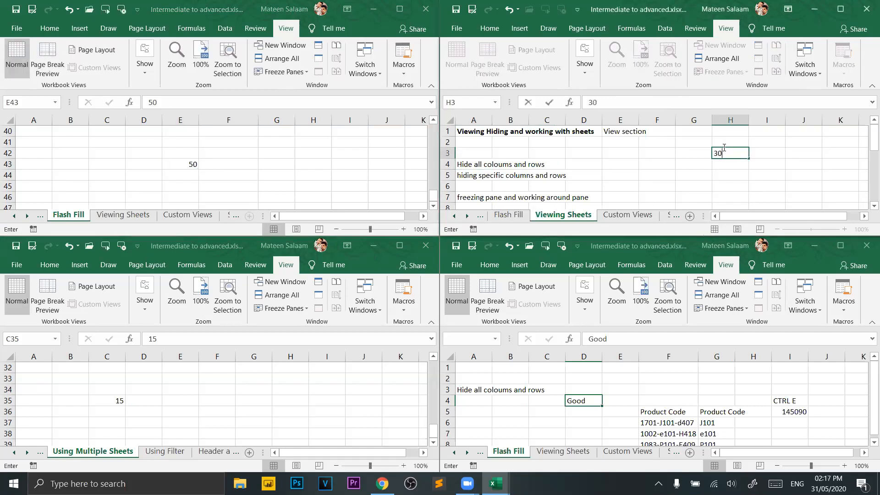
# Show the Advanced Fill with Formatting sheet in the lower-right window.
pyautogui.click(454, 453)
pyautogui.click(454, 452)
pyautogui.click(521, 452)
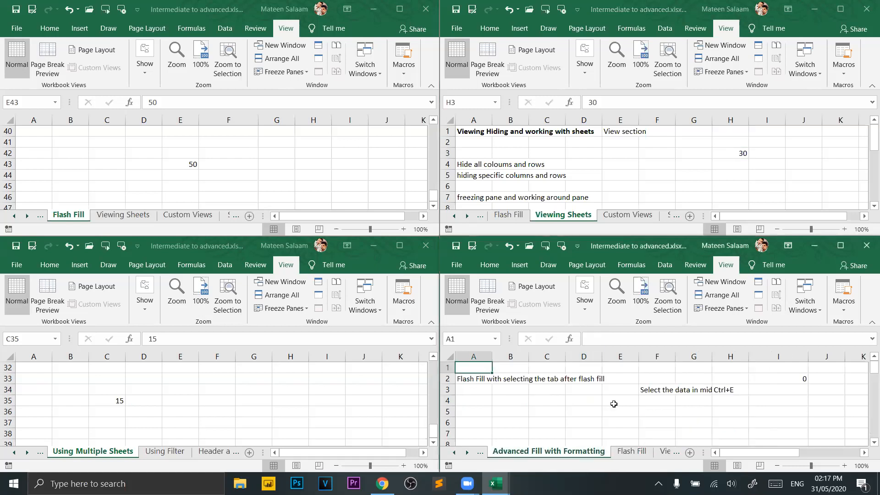
# In cell E66 of Advanced Fill with Formatting, enter ='Flash Fill'!E43+'Viewing Sheets'!H3+'Using Multiple Sheets'!C35.
pyautogui.scroll(-20, 614, 404)
pyautogui.click(616, 389)
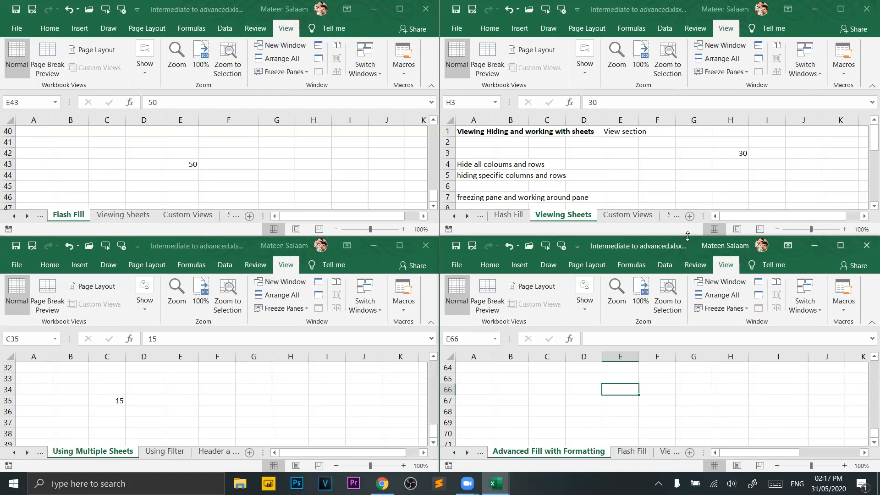
pyautogui.write('=')
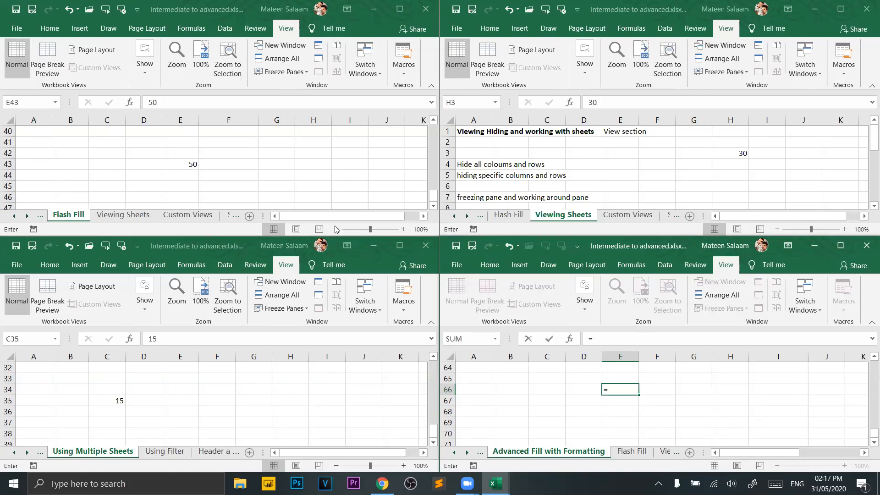
pyautogui.click(178, 164)
pyautogui.click(179, 164)
pyautogui.write('+')
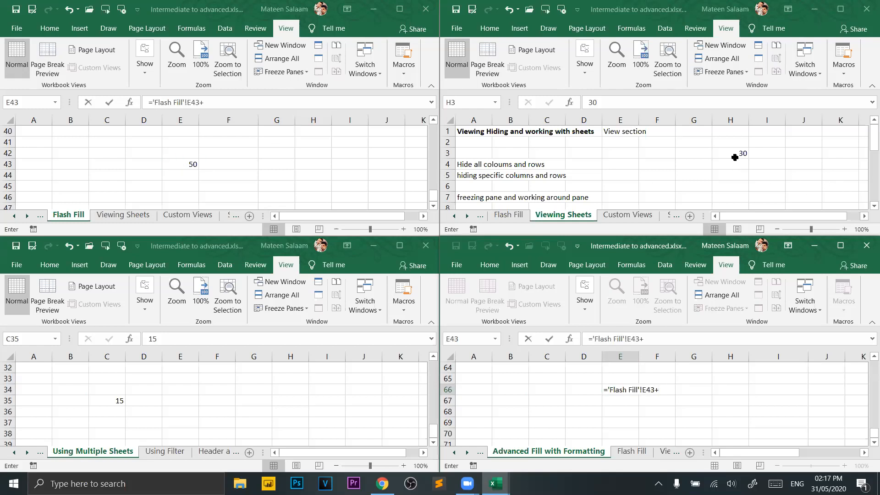
pyautogui.click(734, 153)
pyautogui.write('+')
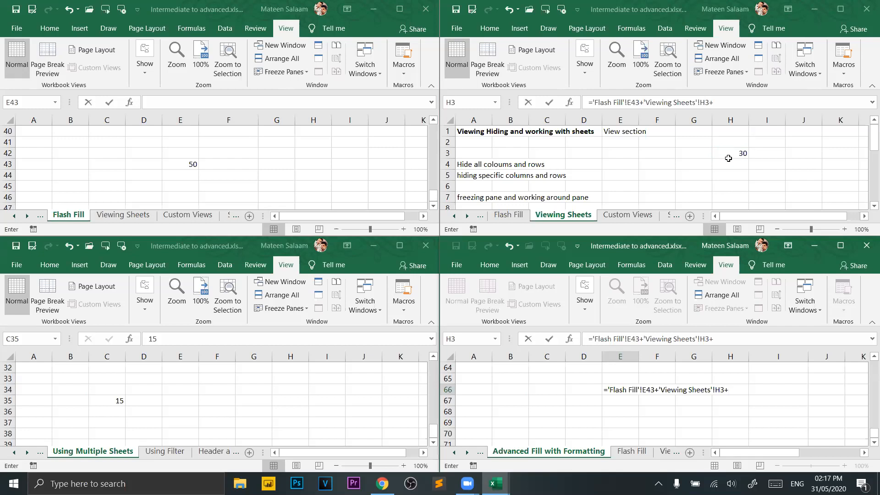
pyautogui.click(105, 404)
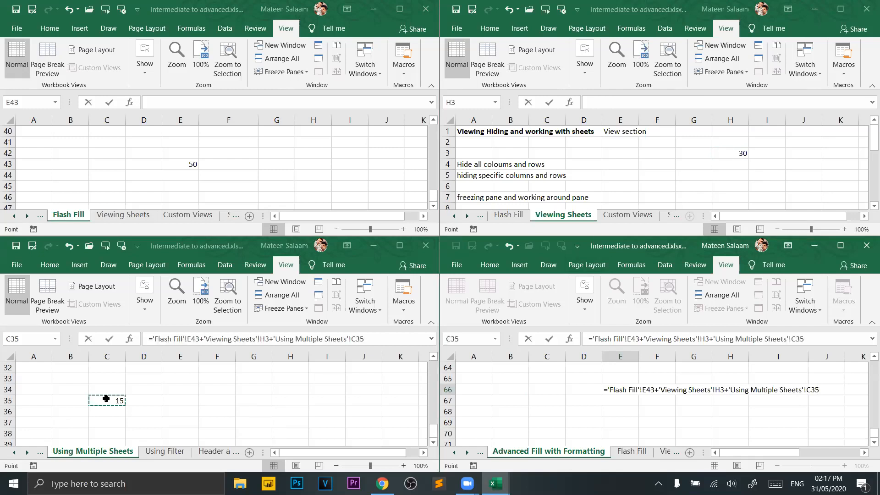
pyautogui.press('Return')
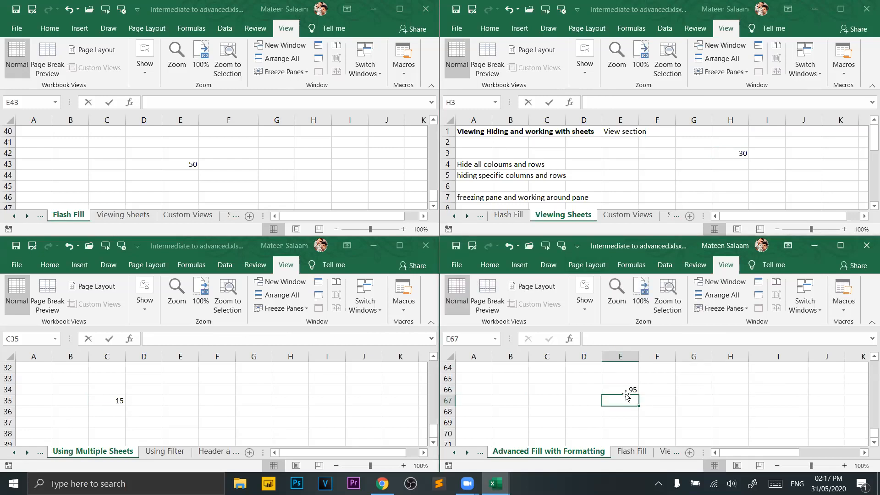
# Test the cross-sheet formula by setting Flash Fill's cell E43 to 90, and restore it to 50.
pyautogui.click(176, 165)
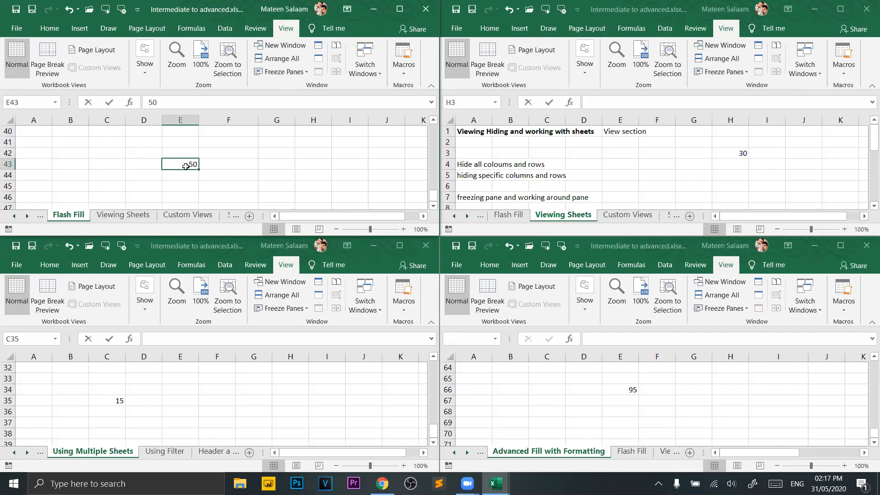
pyautogui.write('90')
pyautogui.press('Return')
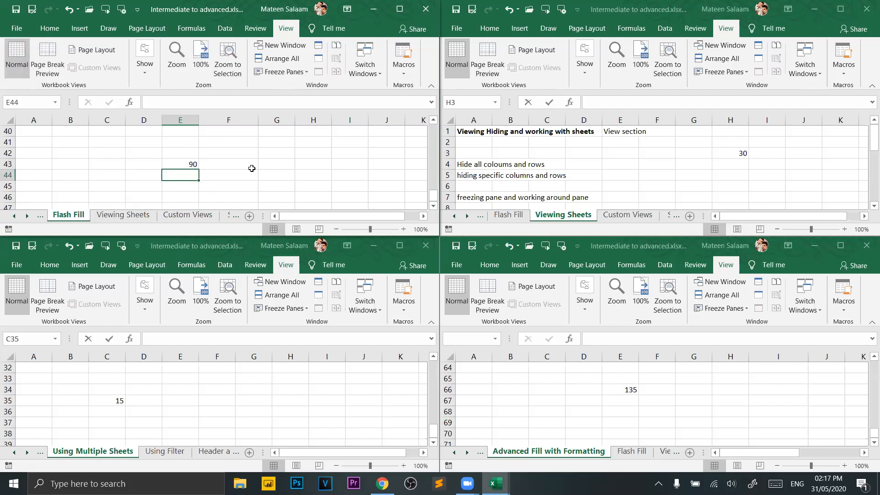
pyautogui.click(191, 165)
pyautogui.write('50')
pyautogui.press('Return')
# Close the other three workbook windows and maximize the remaining Flash Fill window.
pyautogui.click(866, 9)
pyautogui.click(866, 248)
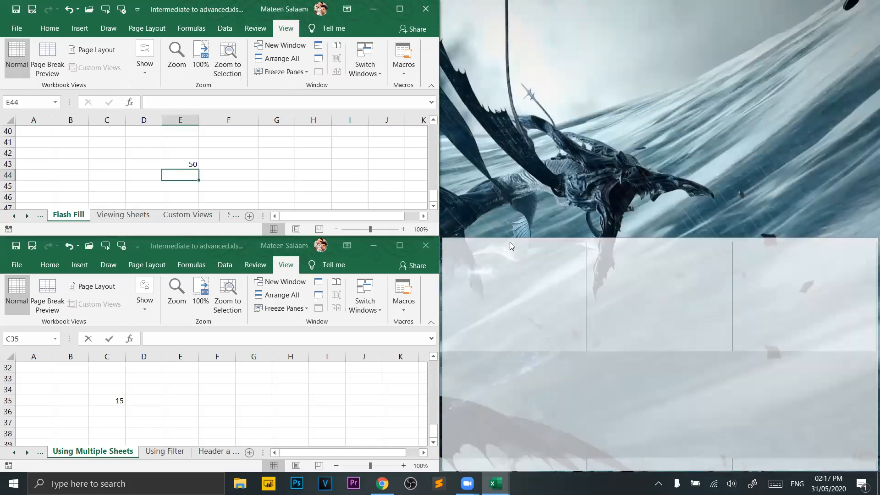
pyautogui.click(426, 245)
pyautogui.press('super+Up')
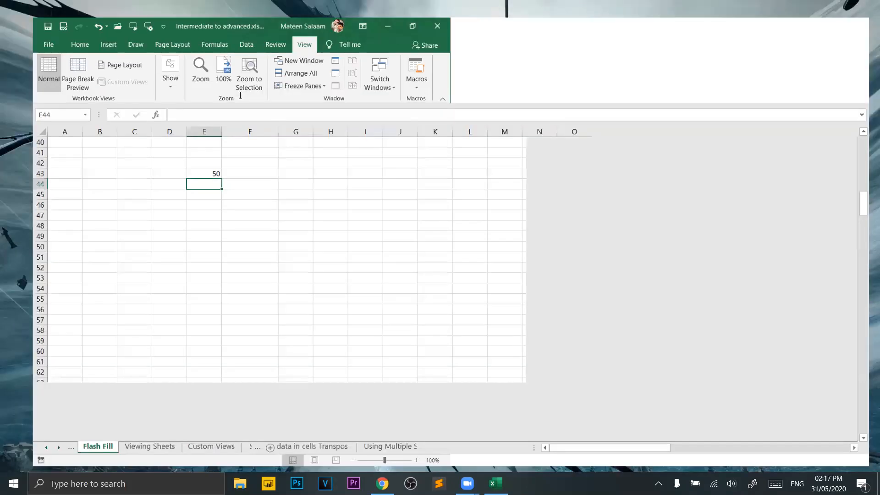
# Clear the value in cell E43 of the Flash Fill sheet.
pyautogui.click(180, 154)
pyautogui.click(179, 161)
pyautogui.press('Delete')
pyautogui.click(204, 238)
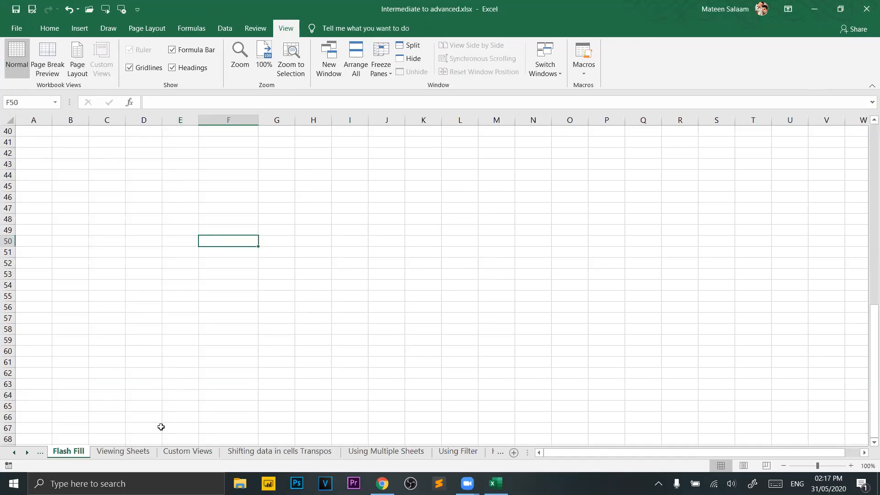
# Look through Viewing Sheets and Custom Views and activate the Using Filter sheet from the list of all sheets.
pyautogui.click(130, 452)
pyautogui.scroll(-1, 312, 220)
pyautogui.scroll(1, 307, 206)
pyautogui.click(197, 451)
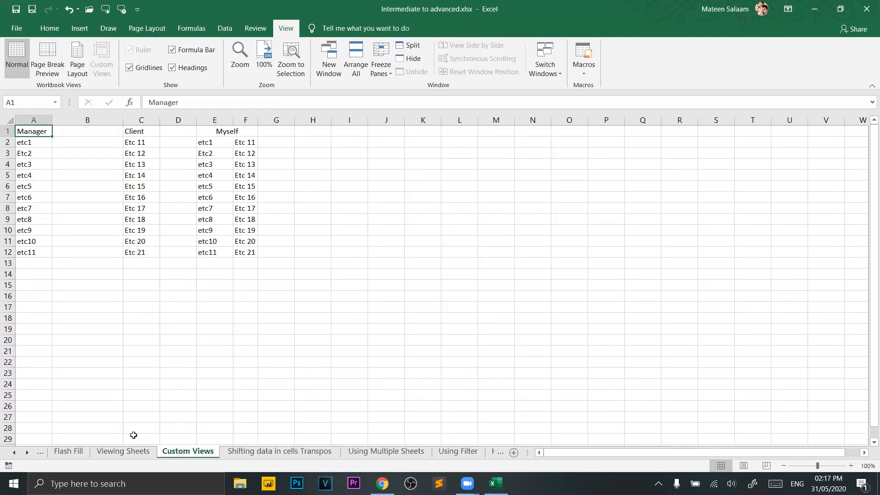
pyautogui.rightClick(27, 453)
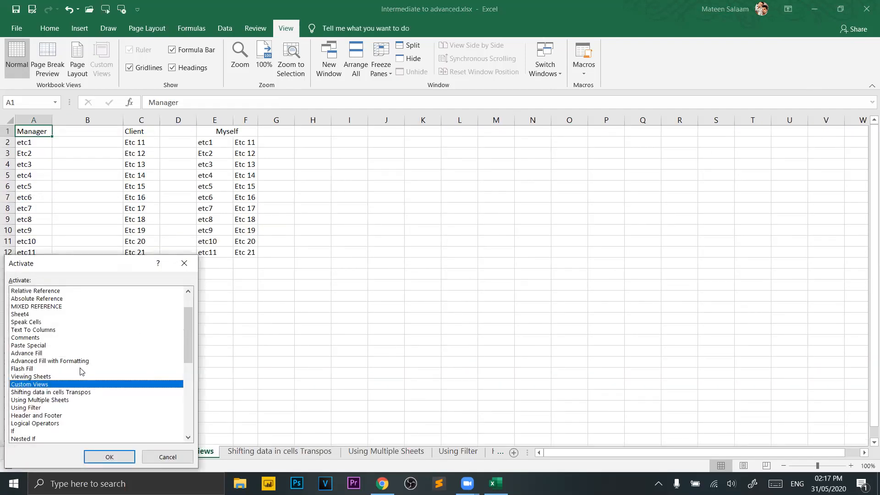
pyautogui.click(57, 408)
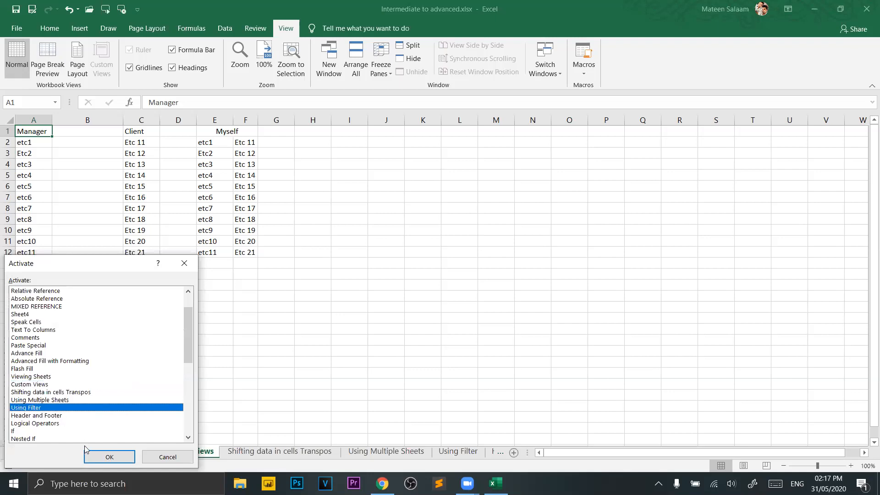
pyautogui.click(105, 456)
# Move the Month slicer away from the monthly table and delete it.
pyautogui.moveTo(281, 153); pyautogui.dragTo(548, 141)
pyautogui.moveTo(107, 175); pyautogui.dragTo(239, 311)
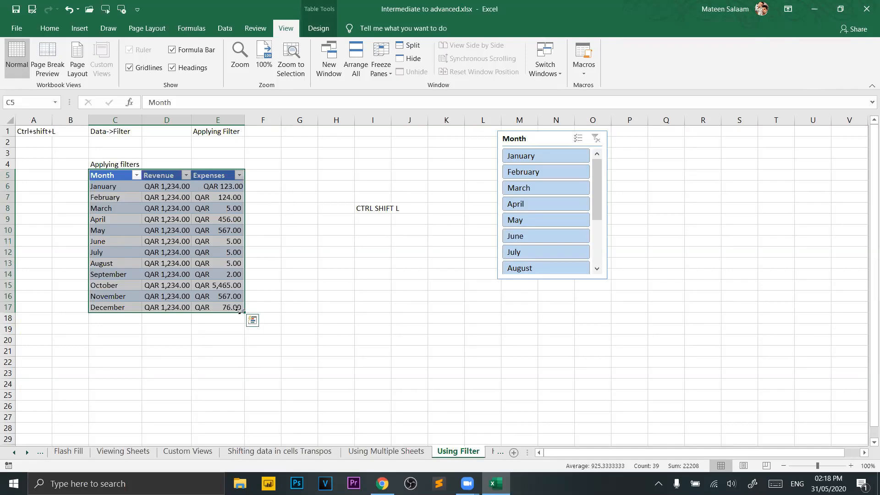
pyautogui.click(538, 137)
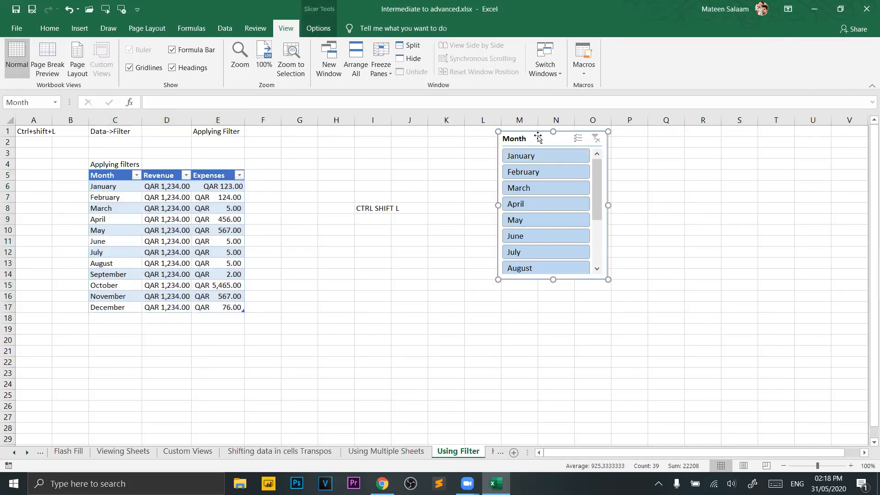
pyautogui.press('Delete')
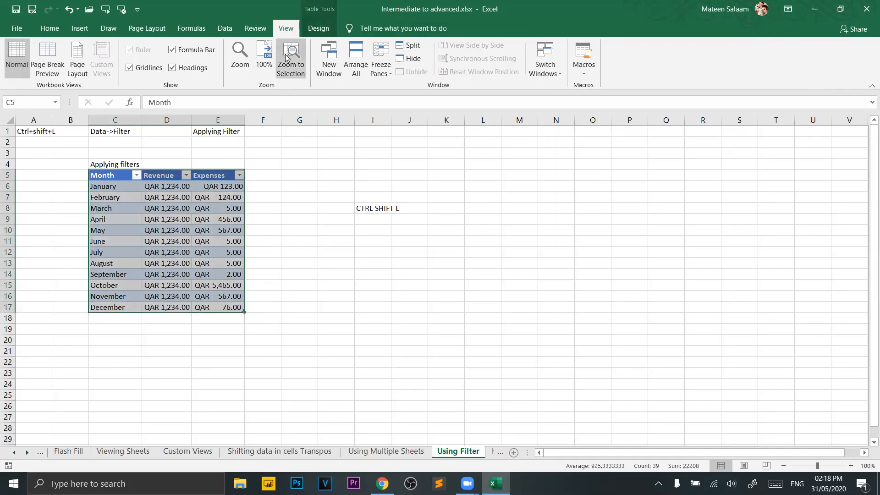
# Convert the monthly revenue and expenses table to a normal range and apply the Normal cell style to it.
pyautogui.click(317, 28)
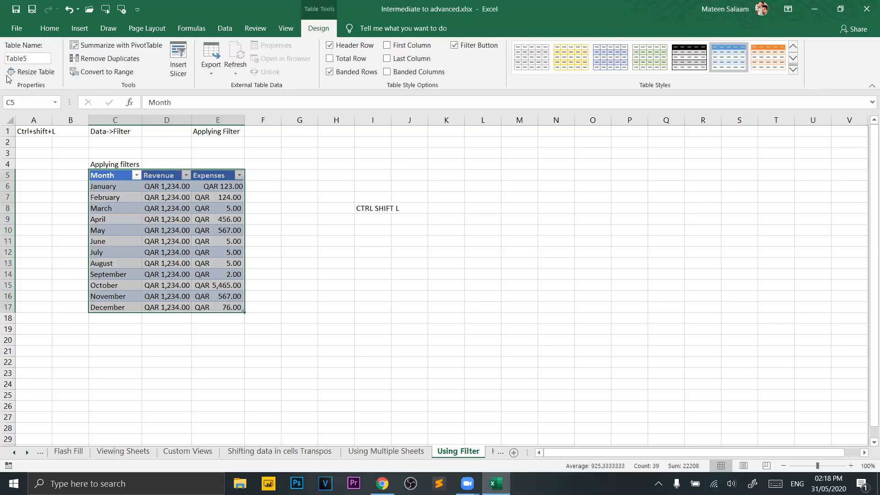
pyautogui.click(109, 72)
pyautogui.click(419, 273)
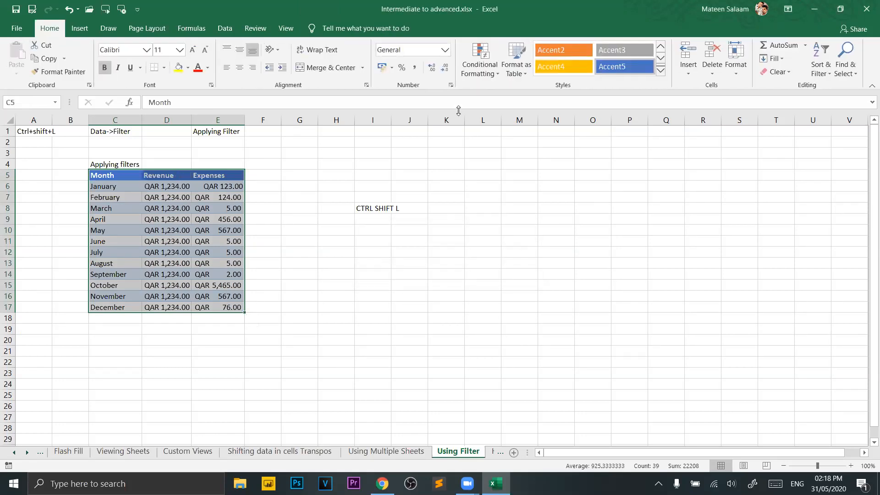
pyautogui.click(661, 70)
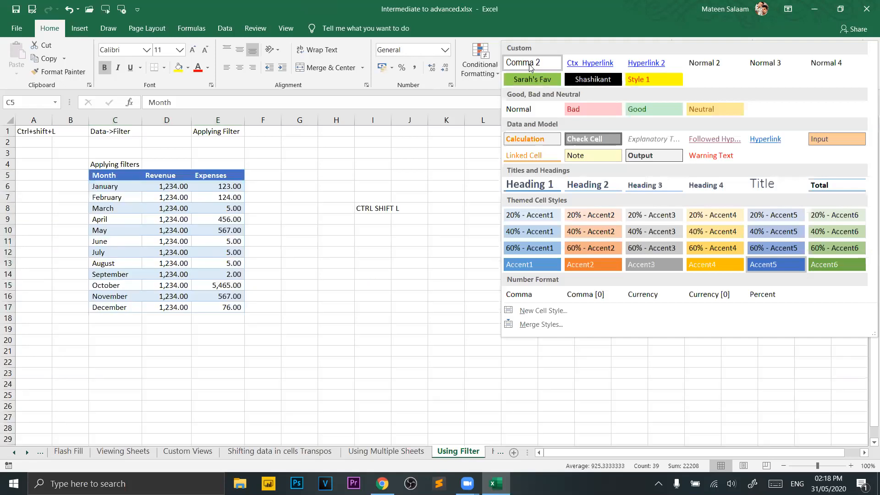
pyautogui.click(541, 111)
pyautogui.click(409, 230)
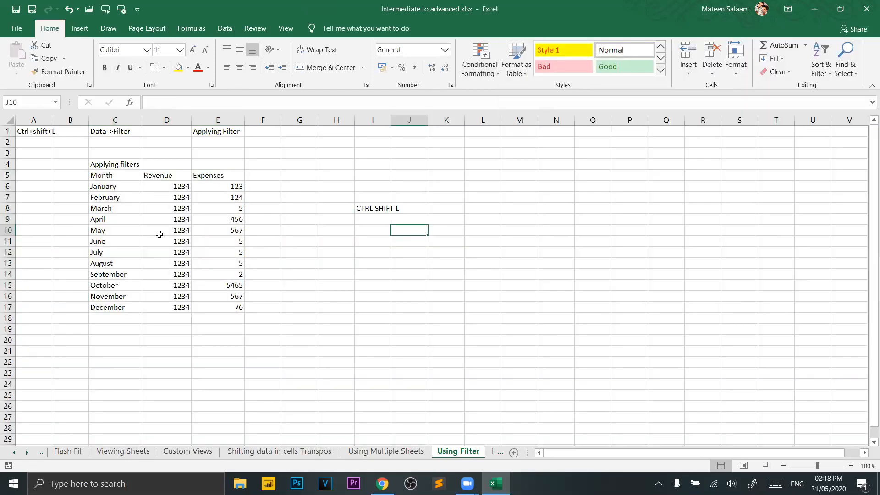
# Move the "Applying filters" label from cell C4 to cell F3.
pyautogui.moveTo(113, 178); pyautogui.dragTo(273, 154)
pyautogui.click(117, 165)
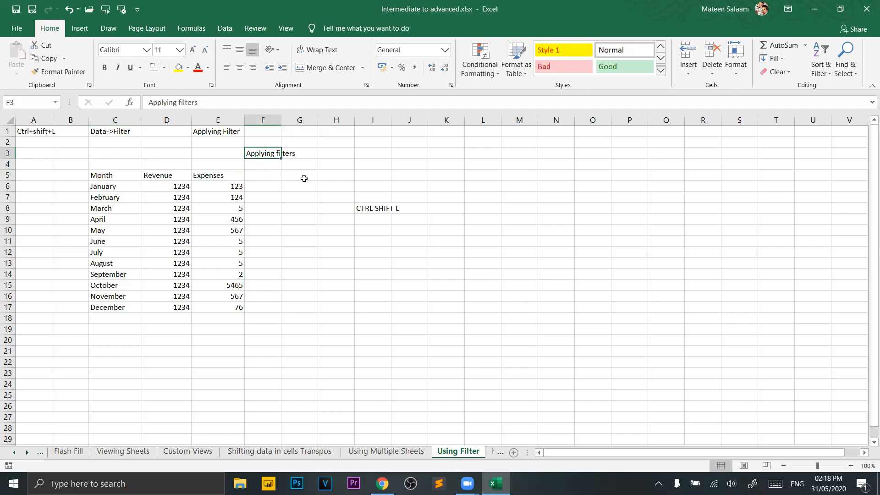
pyautogui.click(363, 195)
# Convert the monthly revenue and expenses data in C5:E17 to a table with headers.
pyautogui.moveTo(96, 174); pyautogui.dragTo(214, 308)
pyautogui.click(274, 187)
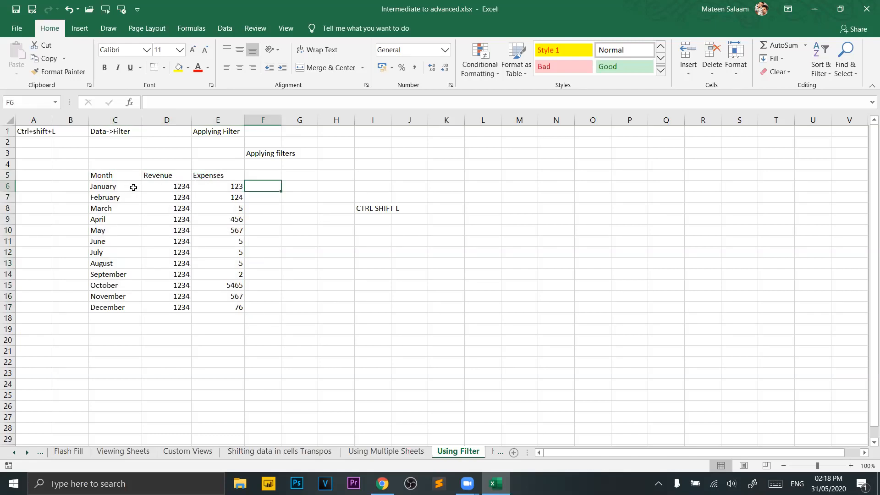
pyautogui.moveTo(113, 174); pyautogui.dragTo(204, 310)
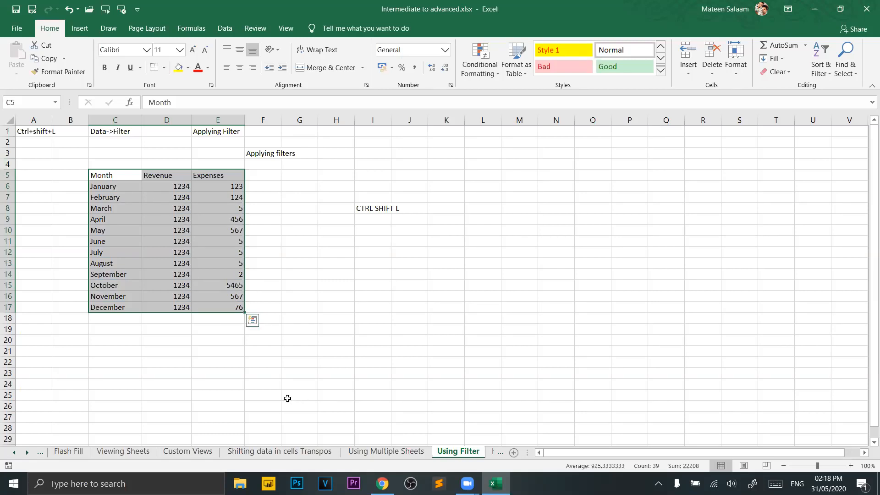
pyautogui.hotkey('ctrl', 't')
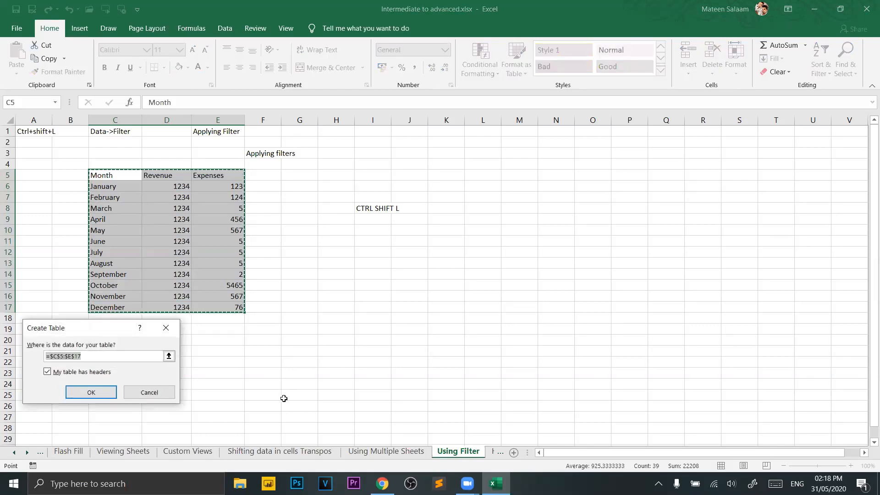
pyautogui.moveTo(104, 336); pyautogui.dragTo(502, 198)
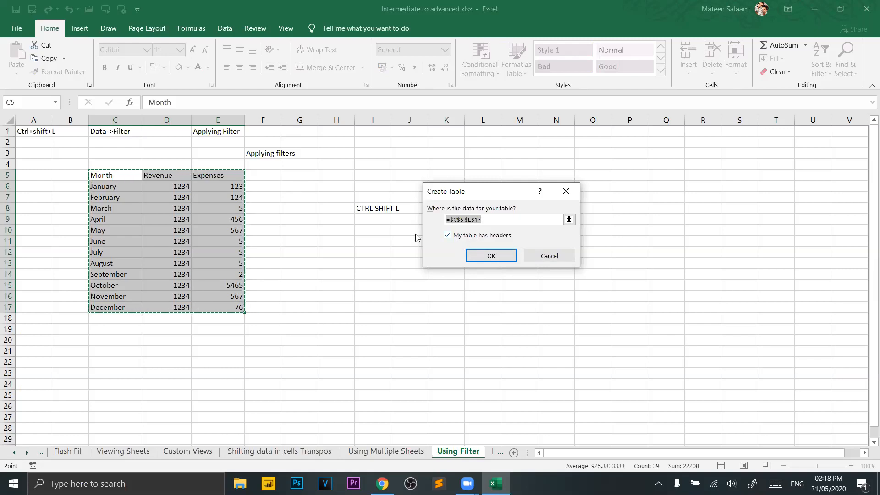
pyautogui.click(505, 259)
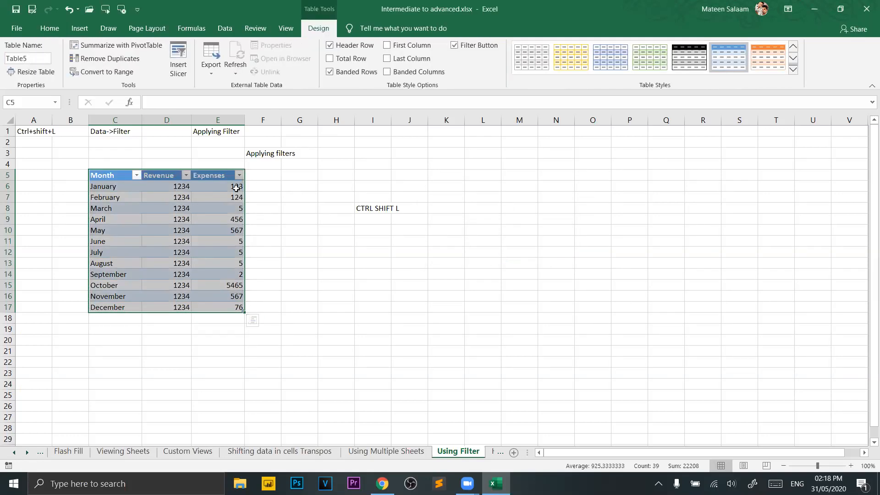
# Undo the conversion of the monthly data to a table.
pyautogui.click(291, 265)
pyautogui.moveTo(90, 175); pyautogui.dragTo(219, 307)
pyautogui.click(297, 223)
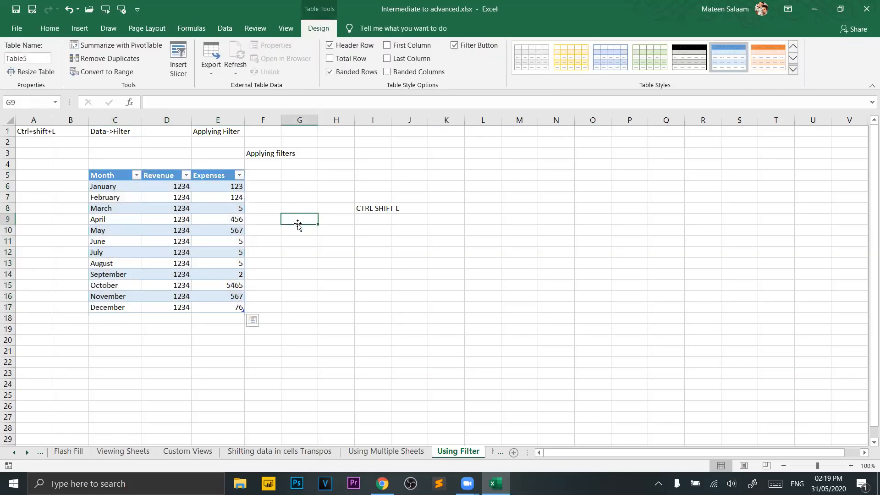
pyautogui.click(102, 168)
pyautogui.moveTo(102, 168); pyautogui.dragTo(240, 315)
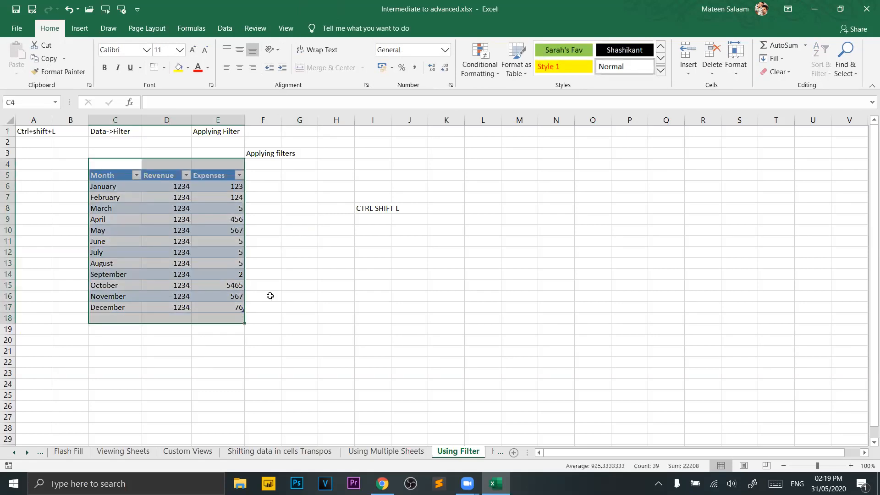
pyautogui.click(299, 274)
pyautogui.moveTo(102, 179); pyautogui.dragTo(211, 307)
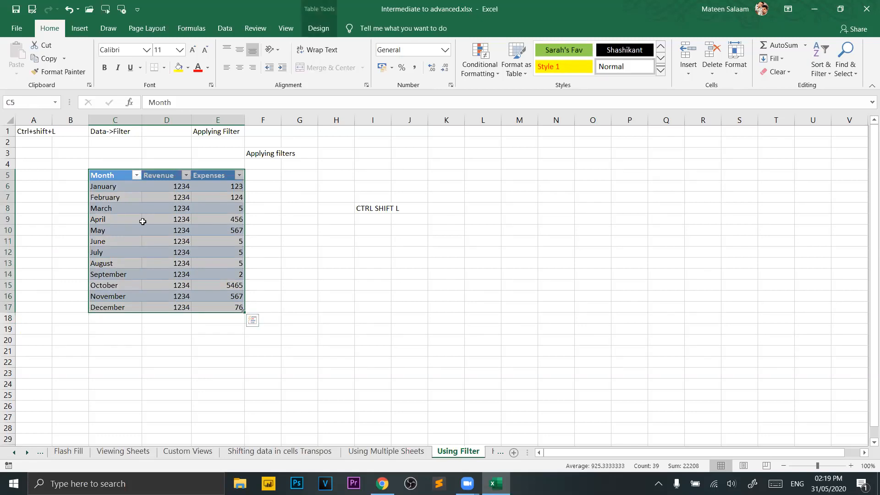
pyautogui.hotkey('ctrl', 'z')
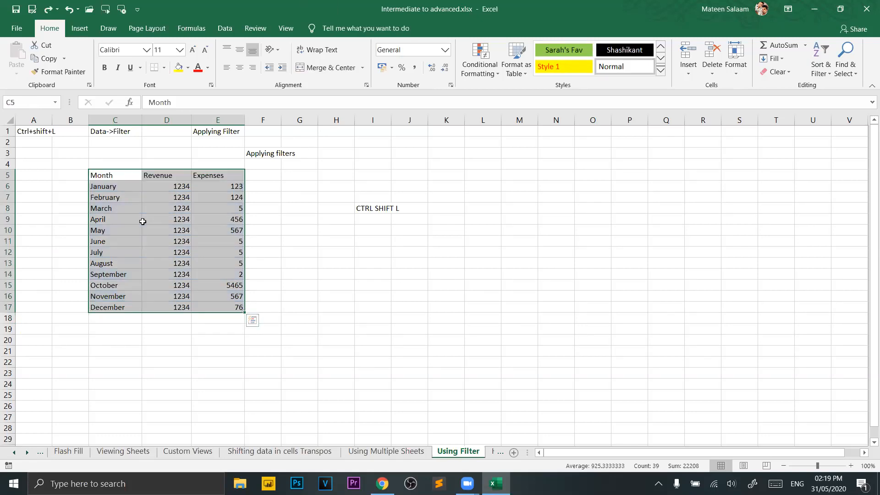
# Toggle filter buttons on and back off for the monthly data's headers, viewing the Month column's filter list in between.
pyautogui.hotkey('ctrl', 'shift', 'l')
pyautogui.click(409, 175)
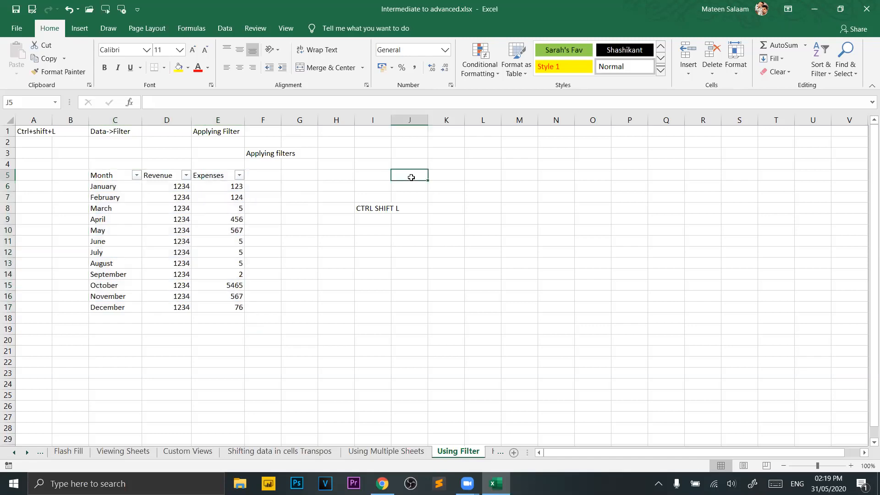
pyautogui.click(136, 174)
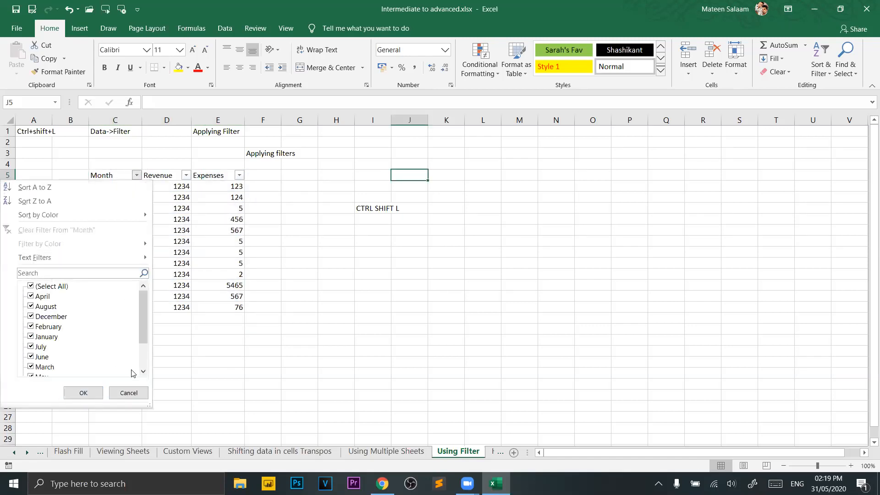
pyautogui.click(129, 393)
pyautogui.moveTo(98, 177); pyautogui.dragTo(224, 310)
pyautogui.hotkey('ctrl', 'shift', 'l')
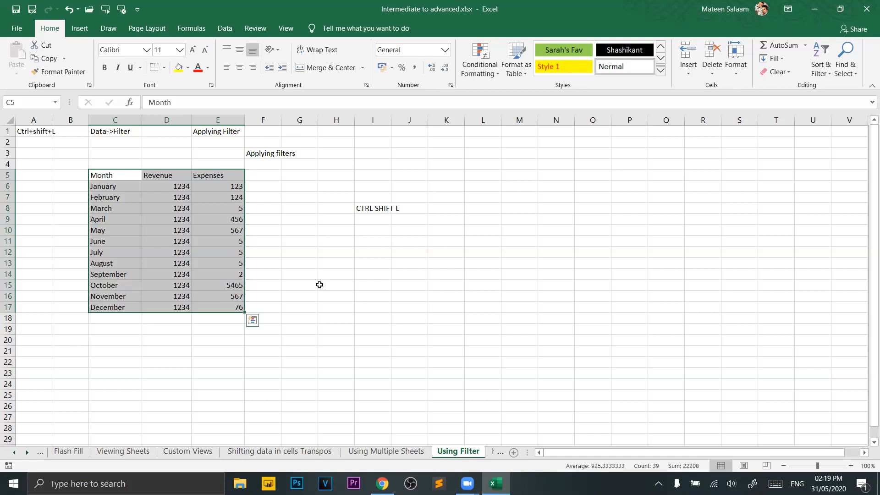
# Turn range C5:E17 into a table with headers and compare the available table tools with cells inside and outside it selected.
pyautogui.hotkey('ctrl', 't')
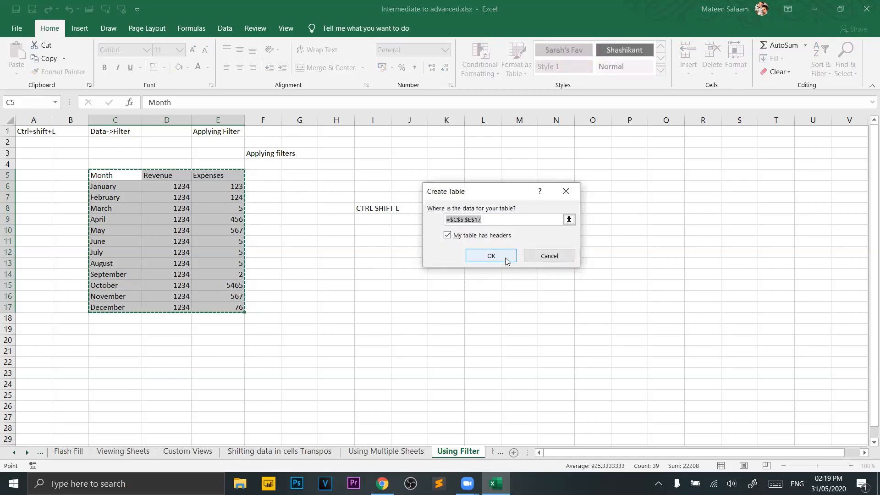
pyautogui.click(507, 260)
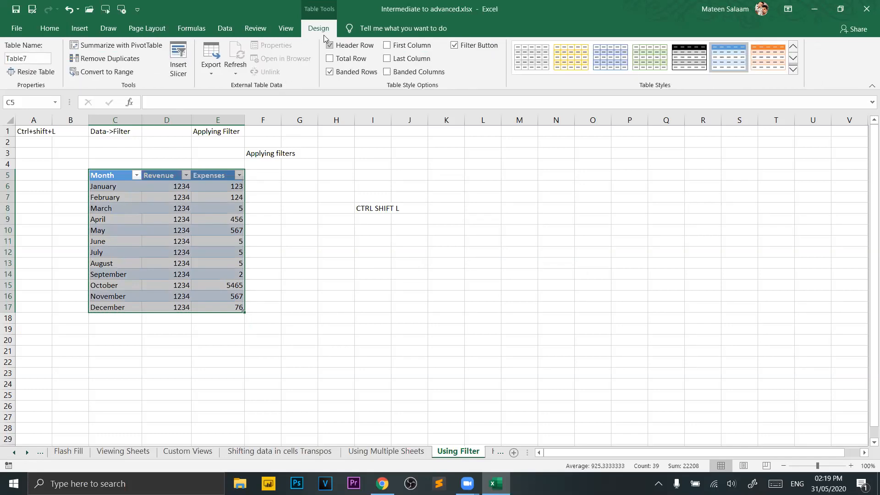
pyautogui.click(278, 255)
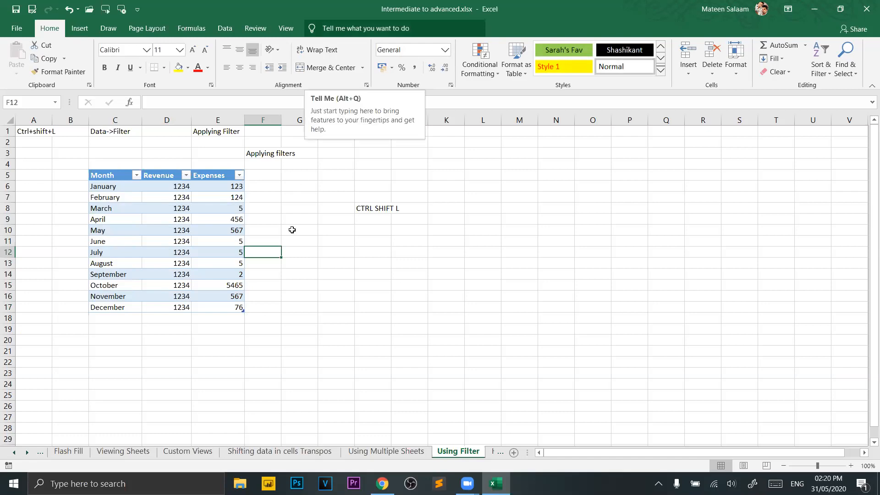
pyautogui.click(137, 230)
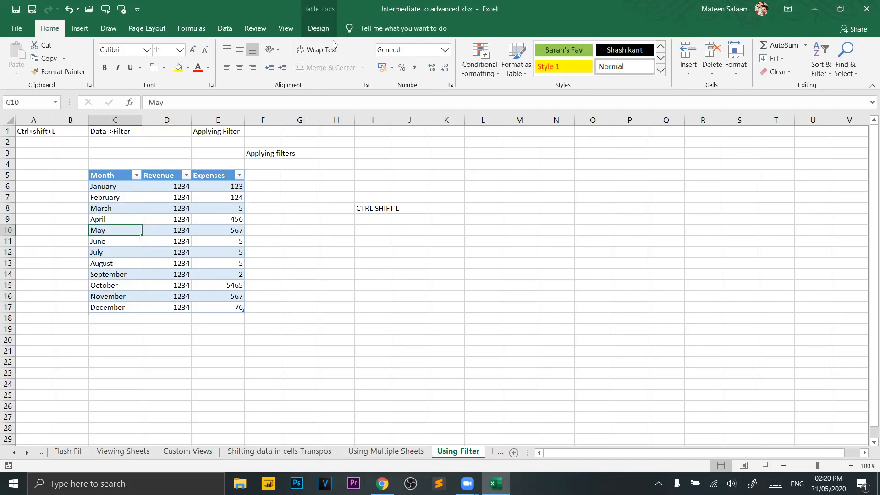
pyautogui.click(323, 218)
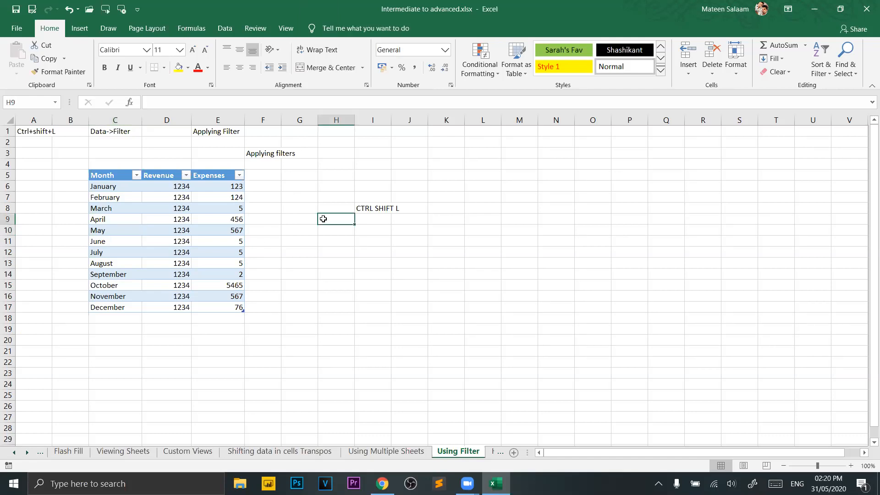
pyautogui.click(231, 221)
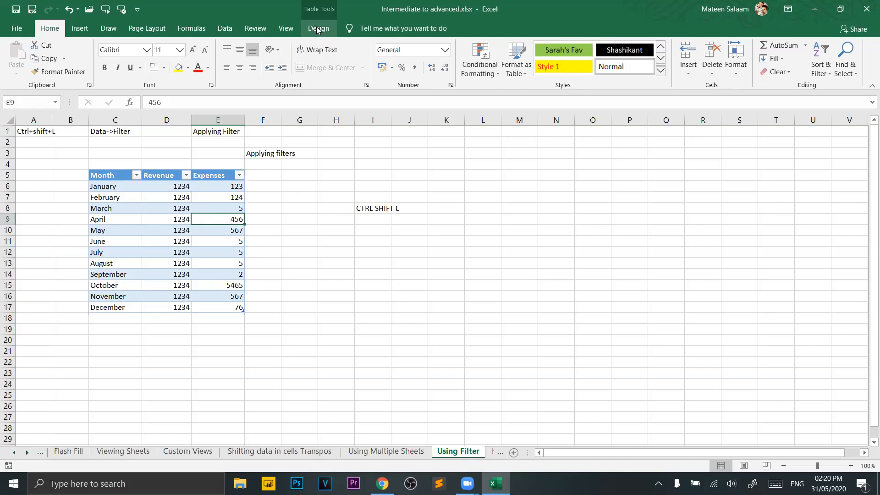
pyautogui.click(294, 250)
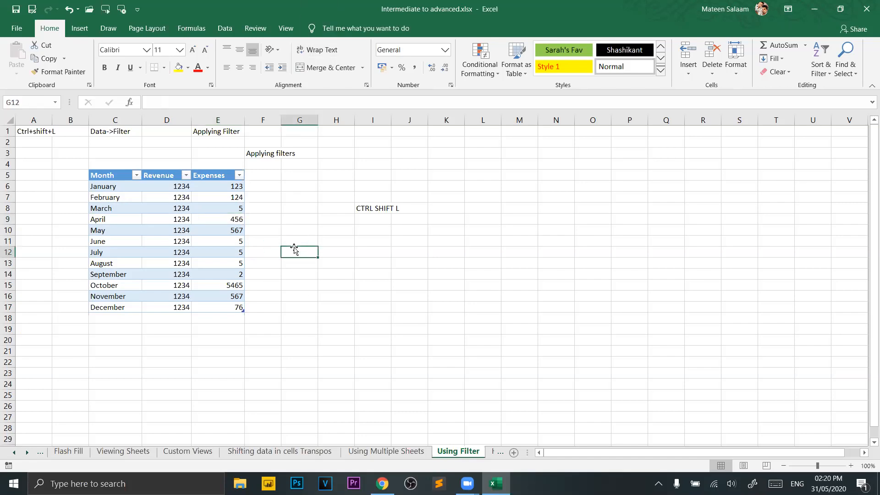
# Insert a slicer for the table's Month field and place it beside the table over columns I to L.
pyautogui.click(158, 237)
pyautogui.click(324, 31)
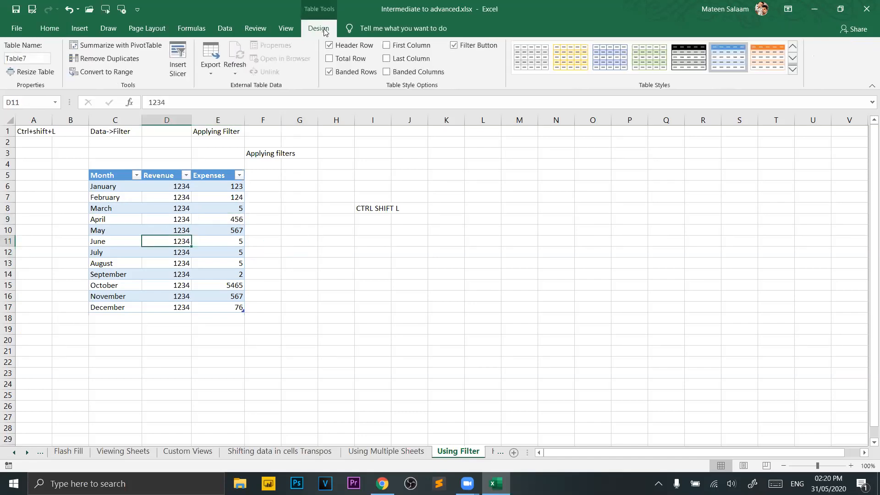
pyautogui.click(178, 64)
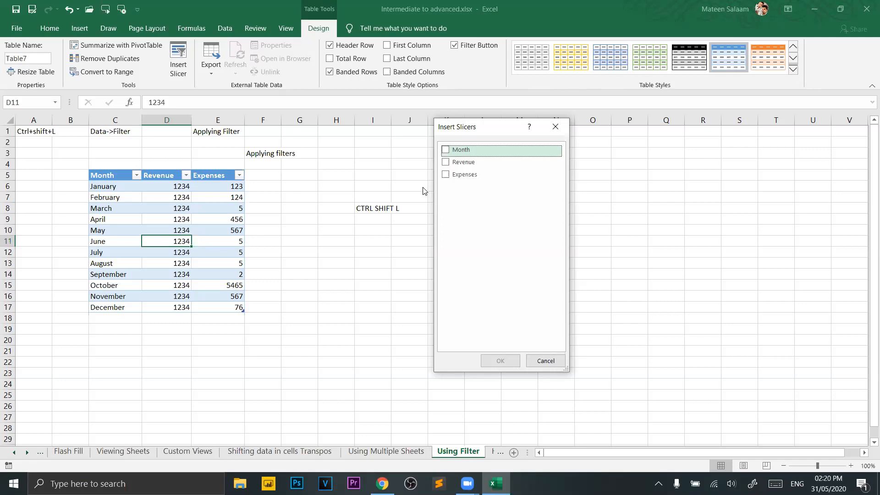
pyautogui.click(445, 151)
pyautogui.click(504, 359)
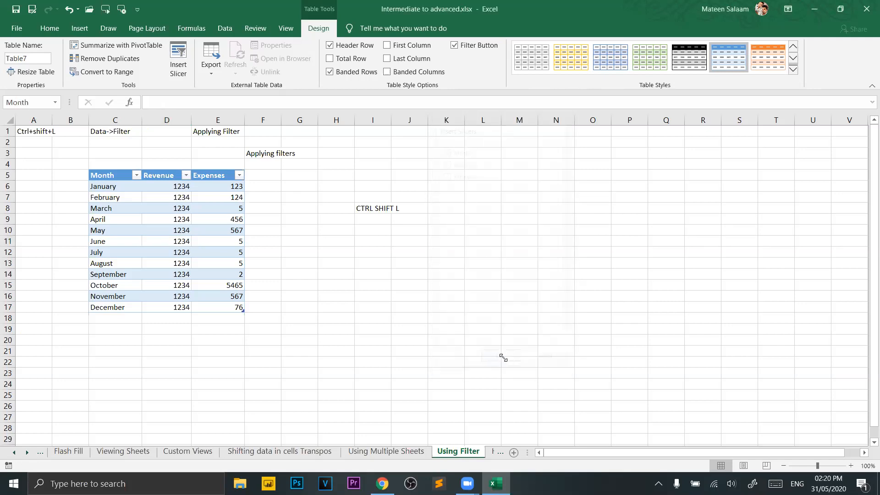
pyautogui.moveTo(416, 220); pyautogui.dragTo(420, 165)
pyautogui.scroll(-6, 448, 220)
pyautogui.scroll(6, 447, 220)
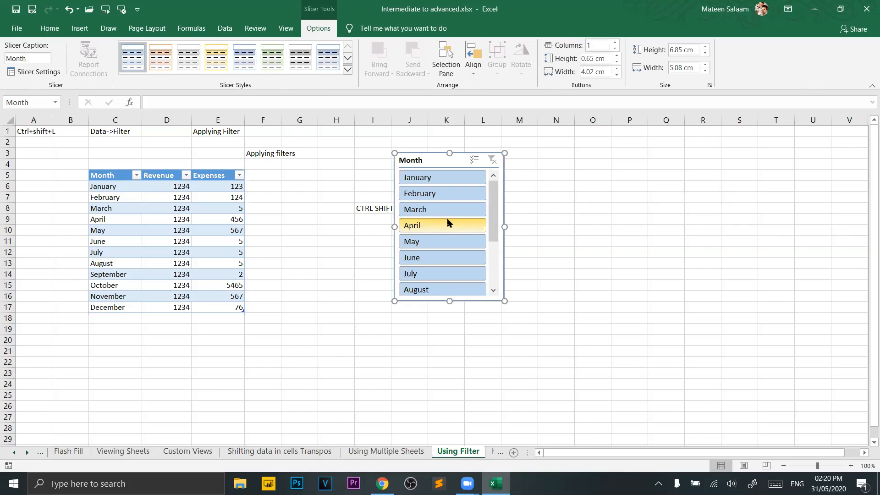
pyautogui.moveTo(425, 163); pyautogui.dragTo(410, 172)
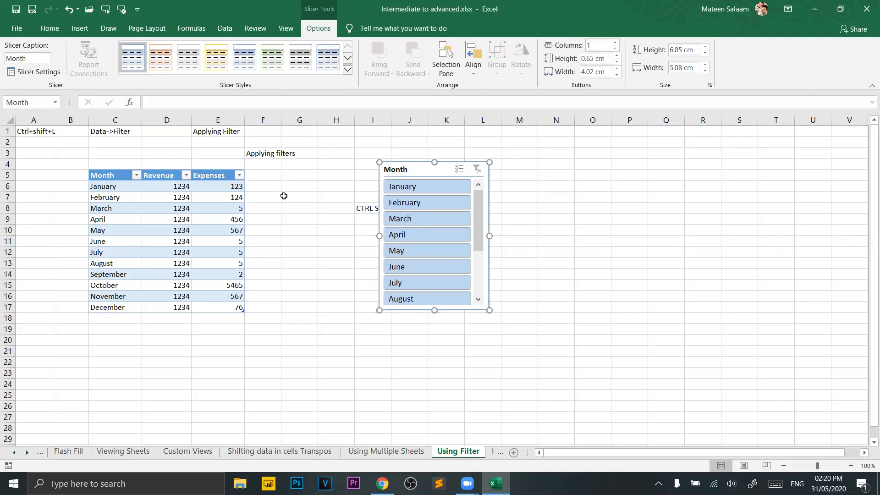
# Filter the table to January with the Month slicer and clear that filter again.
pyautogui.click(450, 185)
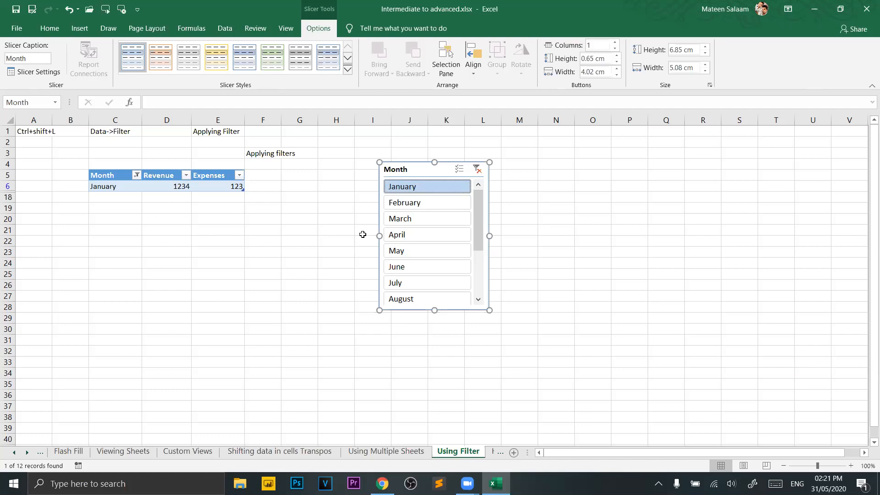
pyautogui.click(477, 169)
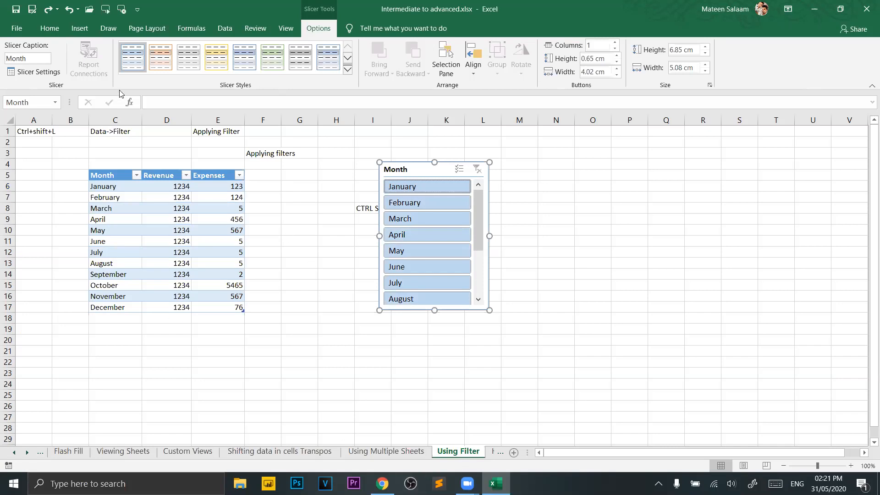
# Open the recent workbook dashboard_webinar.xlsx and delete the orange callout about slicers from its Dashboard sheet.
pyautogui.click(20, 29)
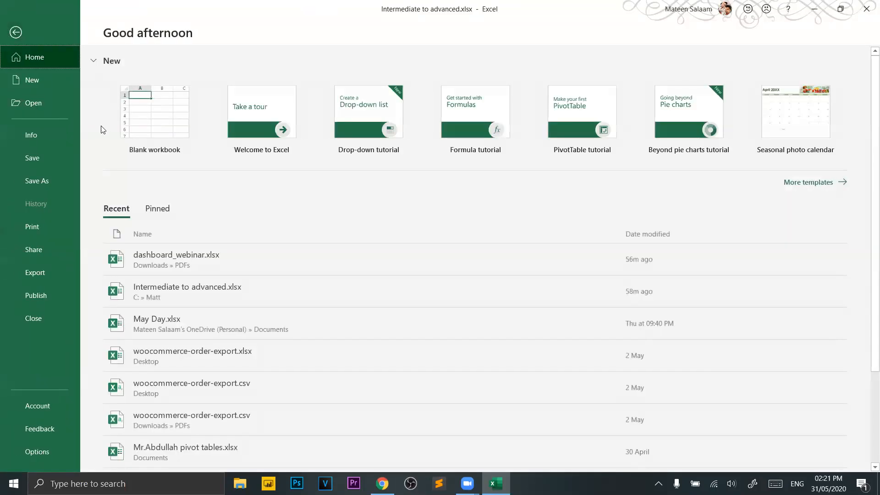
pyautogui.click(164, 258)
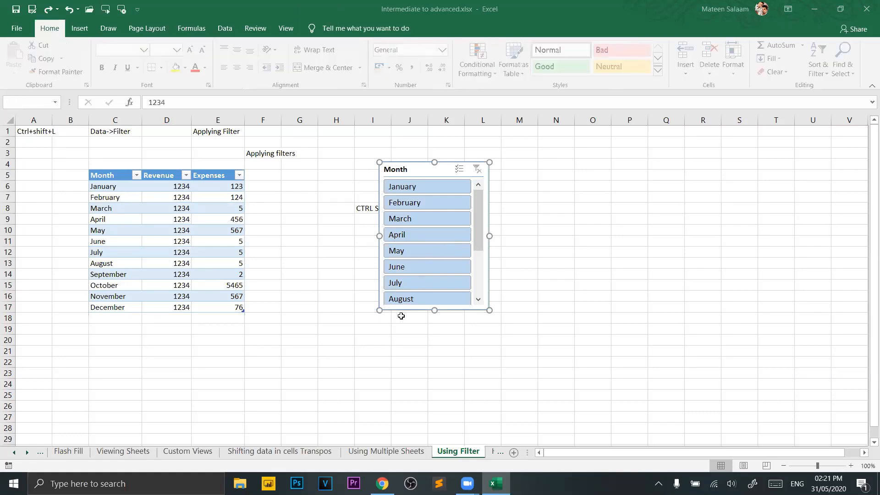
pyautogui.click(118, 452)
pyautogui.click(186, 450)
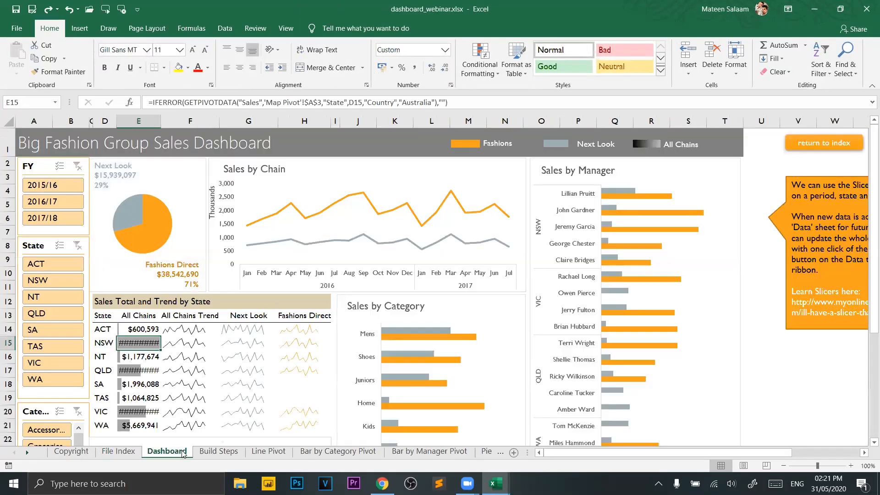
pyautogui.click(778, 218)
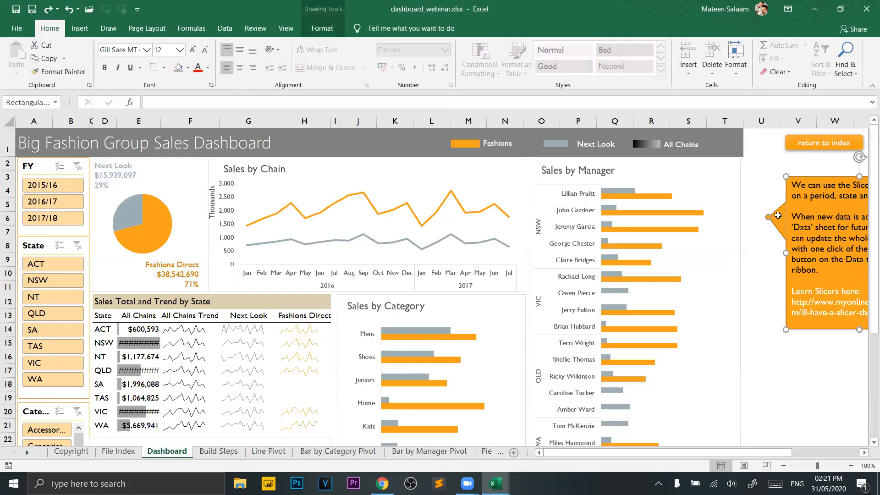
pyautogui.press('Delete')
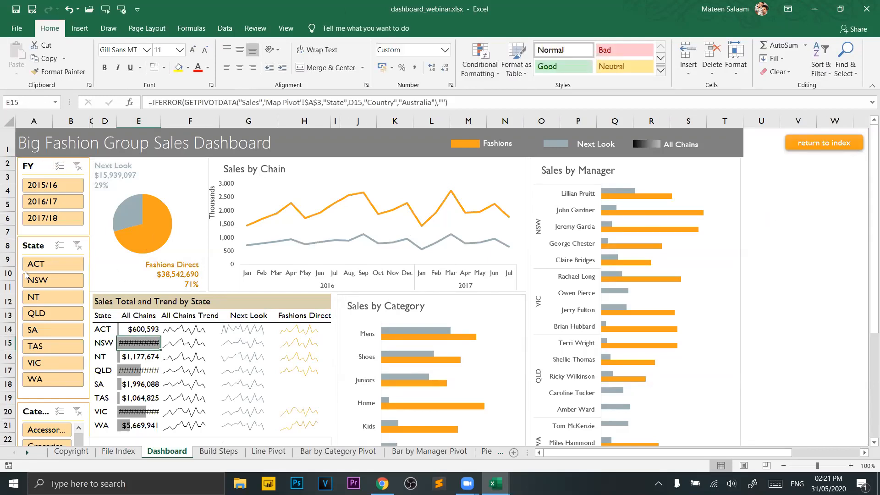
# Filter the sales dashboard to FY 2015/16, review its charts, and add 2016/17 to the year selection.
pyautogui.click(57, 189)
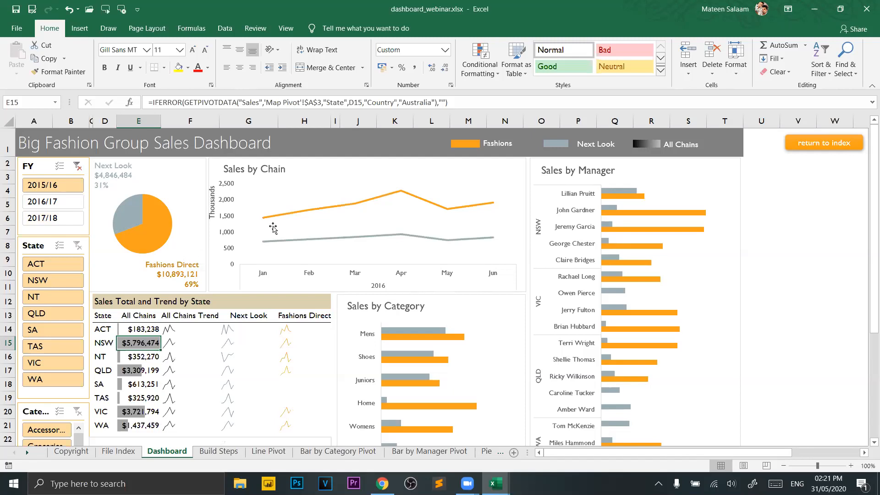
pyautogui.scroll(-3, 674, 336)
pyautogui.scroll(3, 674, 336)
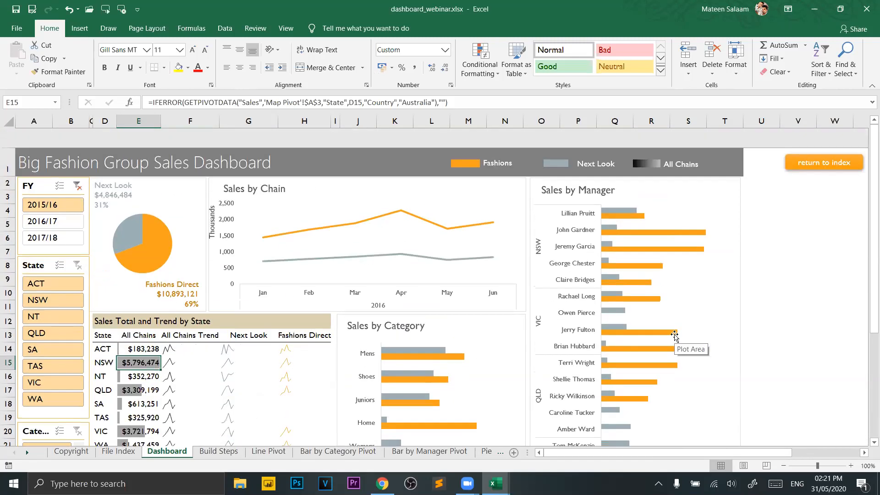
pyautogui.scroll(-2, 208, 233)
pyautogui.scroll(-2, 208, 233)
pyautogui.scroll(4, 209, 233)
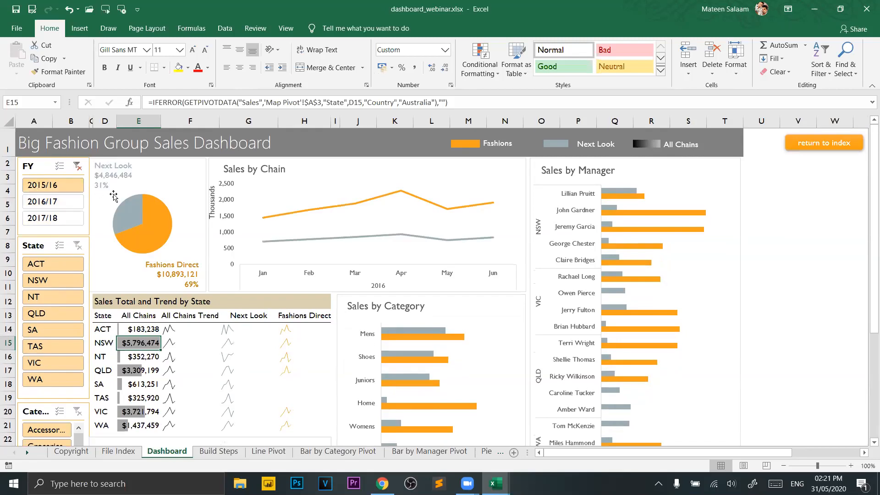
pyautogui.keyDown('ctrl'); pyautogui.click(77, 203); pyautogui.keyUp('ctrl')
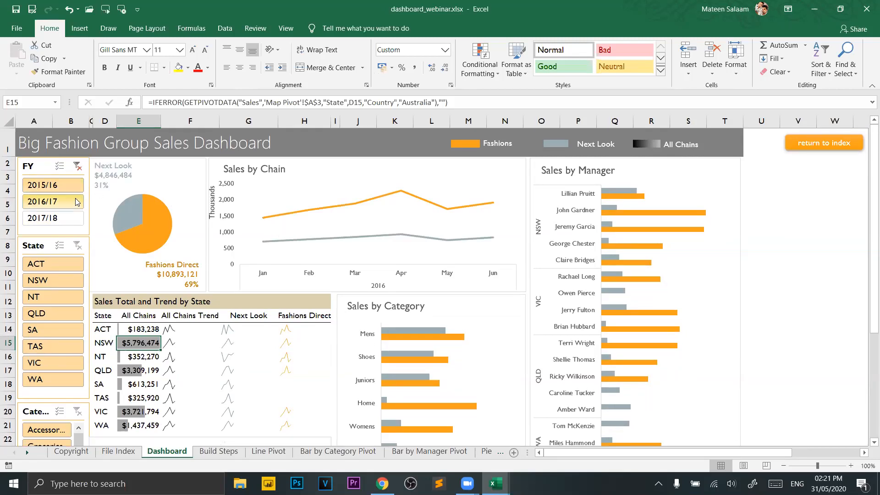
# Include 2017/18 in the dashboard's FY selection, filter to 2015/16 alone again and clear the FY filter.
pyautogui.keyDown('ctrl'); pyautogui.click(78, 217); pyautogui.keyUp('ctrl')
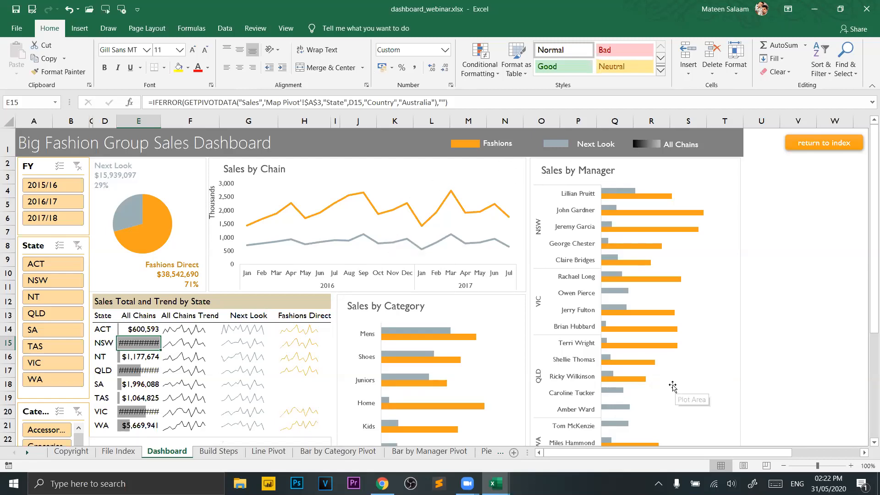
pyautogui.click(55, 187)
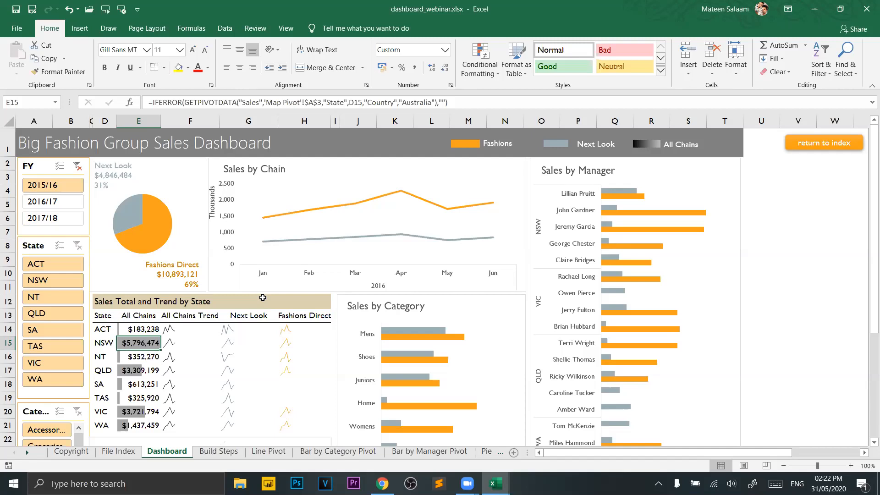
pyautogui.click(75, 167)
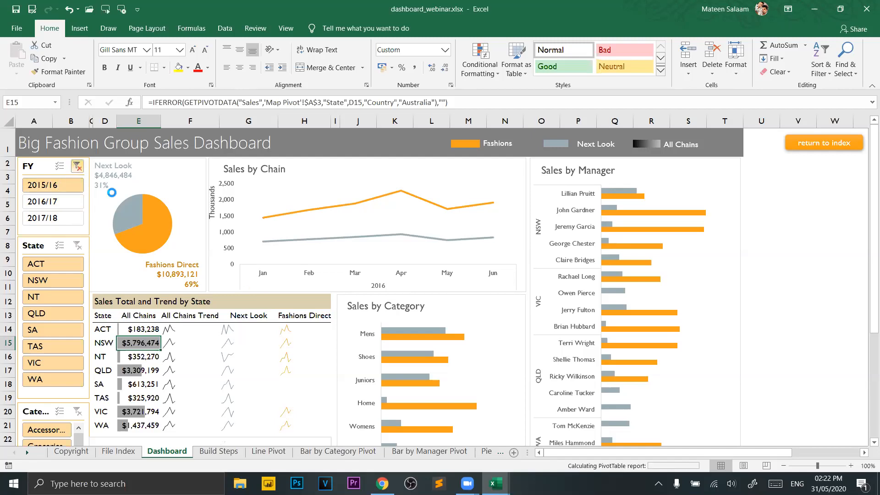
# Switch to the Intermediate to advanced workbook and move the Month slicer closer to the table, over columns I to K from about row 3.
pyautogui.hotkey('alt', 'Tab')
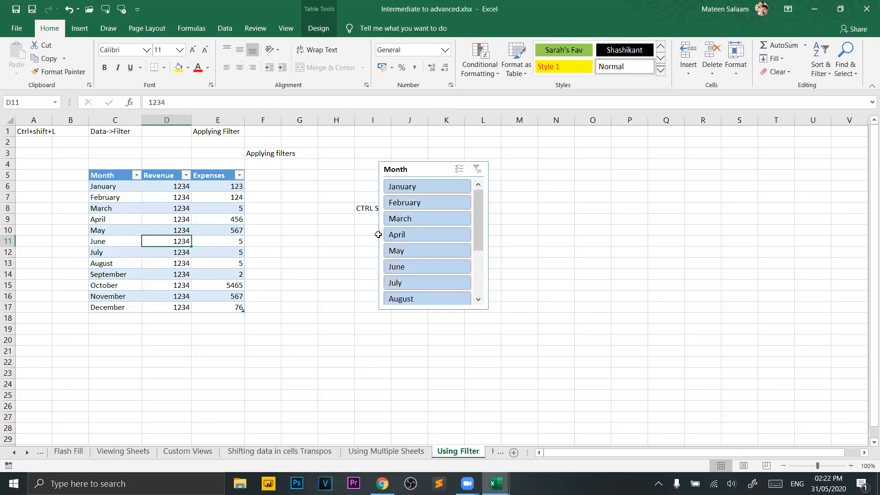
pyautogui.hotkey('alt', 'Tab')
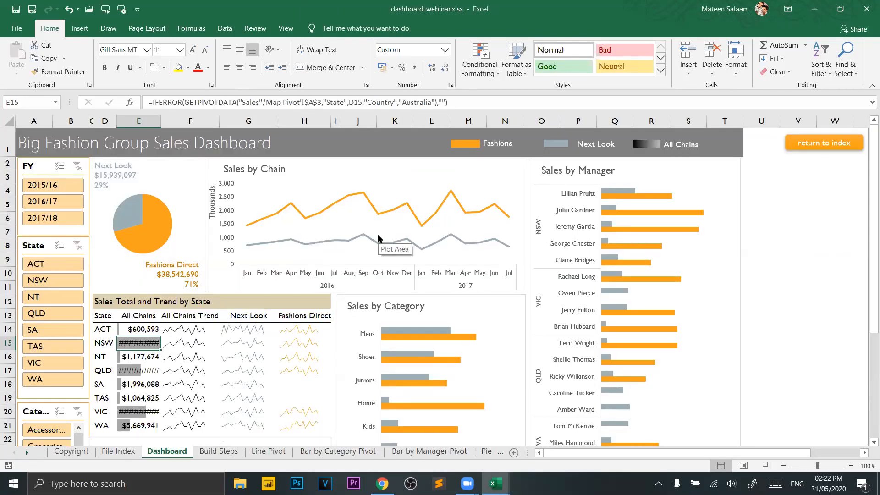
pyautogui.hotkey('alt', 'Tab')
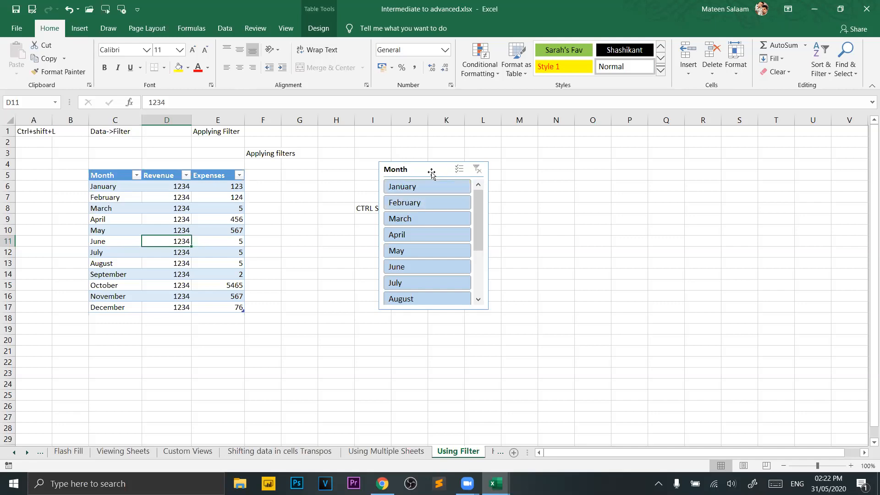
pyautogui.moveTo(416, 170); pyautogui.dragTo(391, 155)
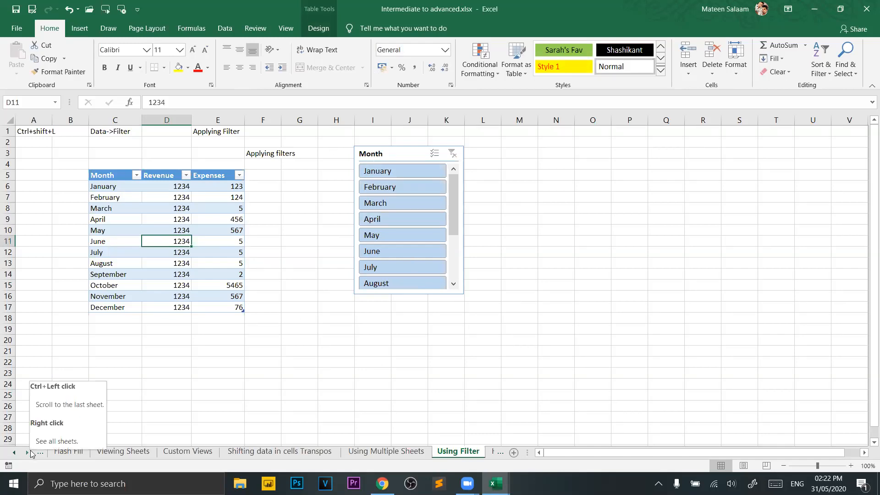
# Review the Header and Footer, Logical Operators and If sheets of the workbook one after another.
pyautogui.rightClick(31, 454)
pyautogui.click(47, 393)
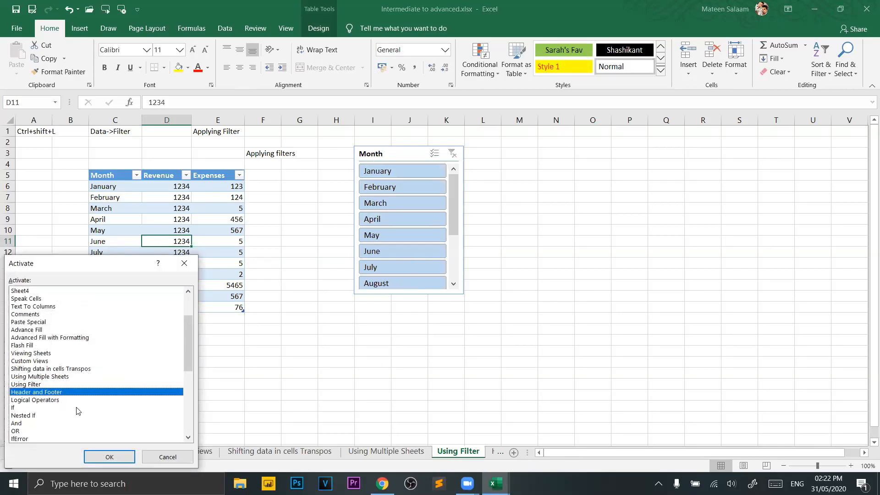
pyautogui.click(109, 457)
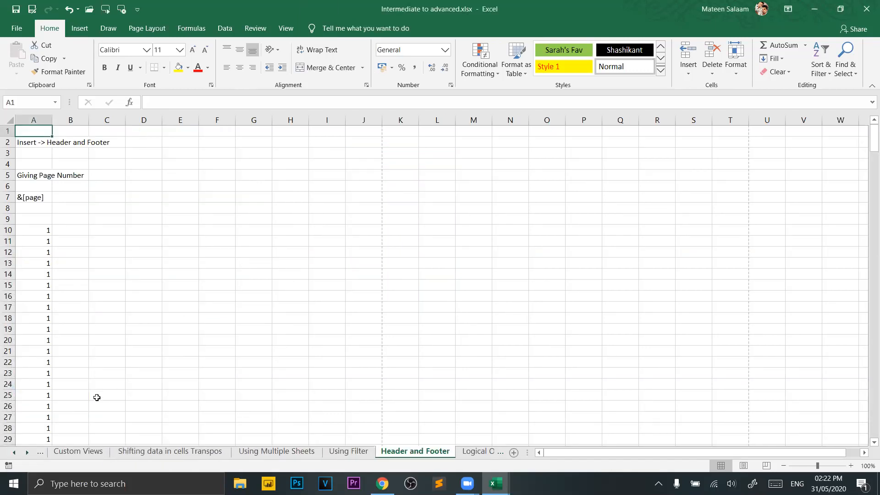
pyautogui.click(26, 452)
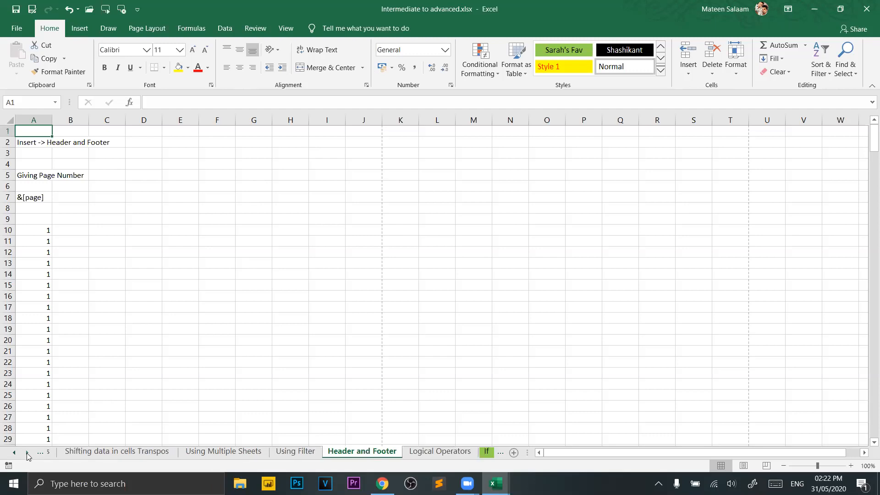
pyautogui.click(435, 452)
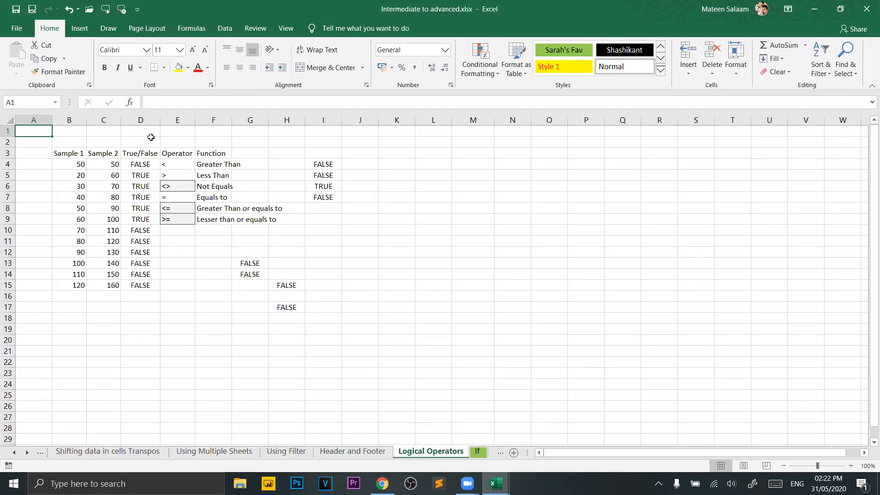
pyautogui.click(26, 452)
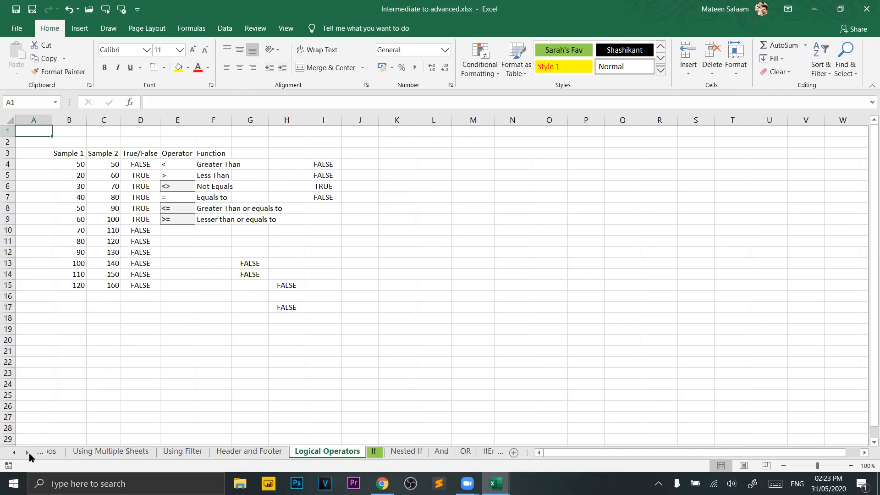
pyautogui.click(356, 452)
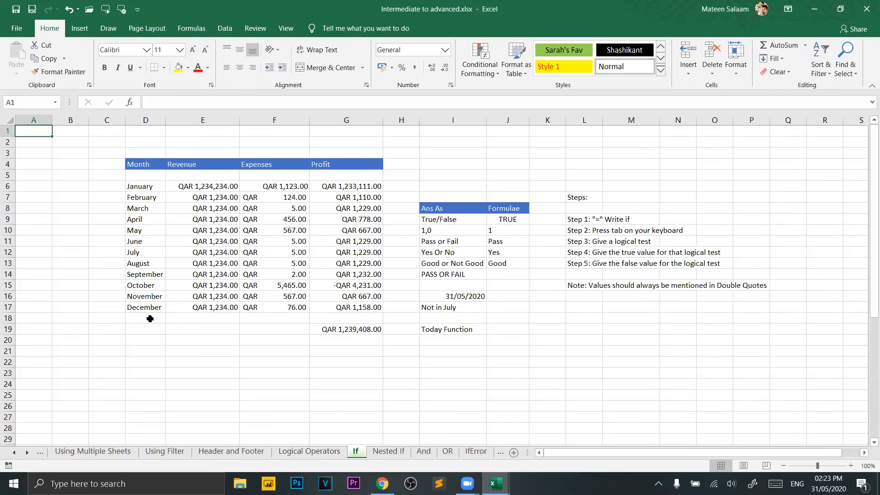
# On the Nested If sheet, inspect the Pass Class formula for Student 1 in F24.
pyautogui.click(389, 452)
pyautogui.scroll(-3, 214, 388)
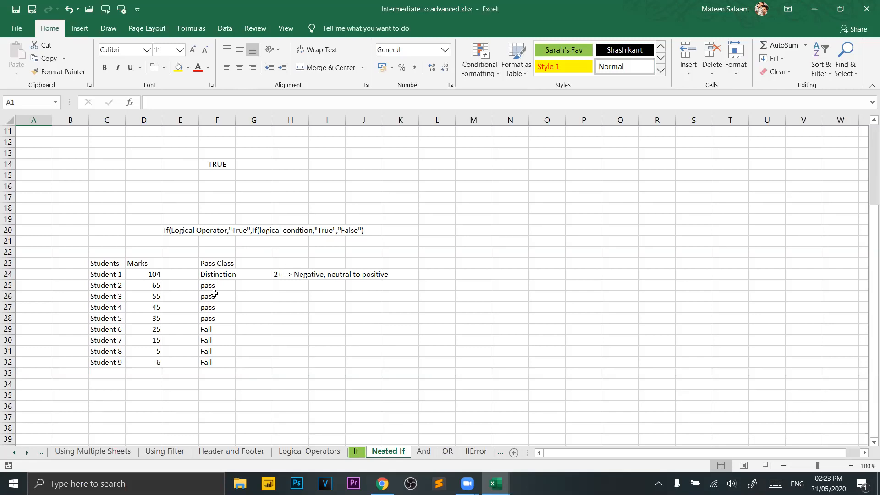
pyautogui.click(218, 274)
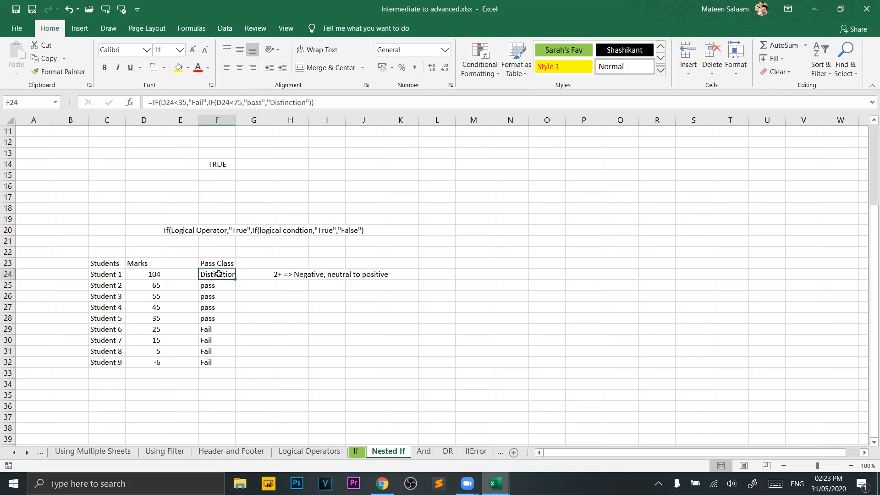
# Test the nested IF formula by setting Student 1's marks in D24 to 25, 45 and finally 85.
pyautogui.click(152, 274)
pyautogui.write('25')
pyautogui.press('Return')
pyautogui.click(140, 274)
pyautogui.write('45')
pyautogui.press('Return')
pyautogui.click(141, 273)
pyautogui.write('85')
pyautogui.press('Return')
pyautogui.click(230, 274)
# On the And sheet, set the first student's marks in E7 to 100 and inspect the grading formula in K11.
pyautogui.click(423, 452)
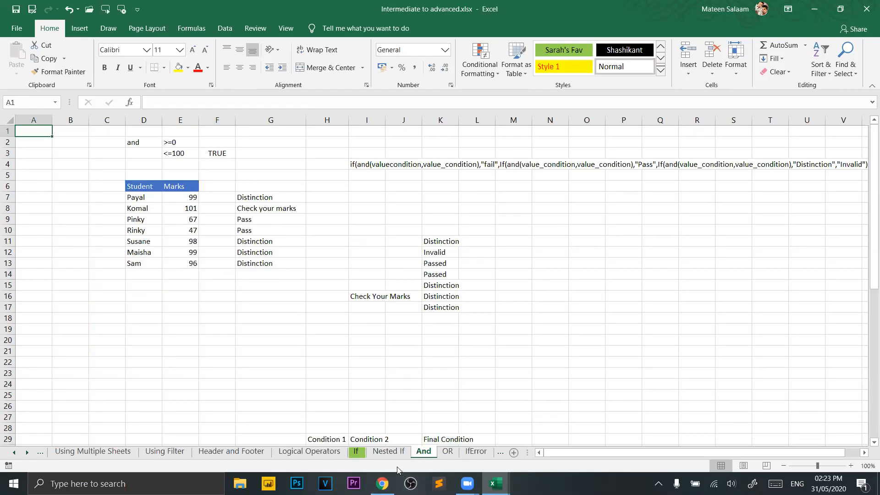
pyautogui.click(390, 453)
pyautogui.click(430, 453)
pyautogui.click(186, 198)
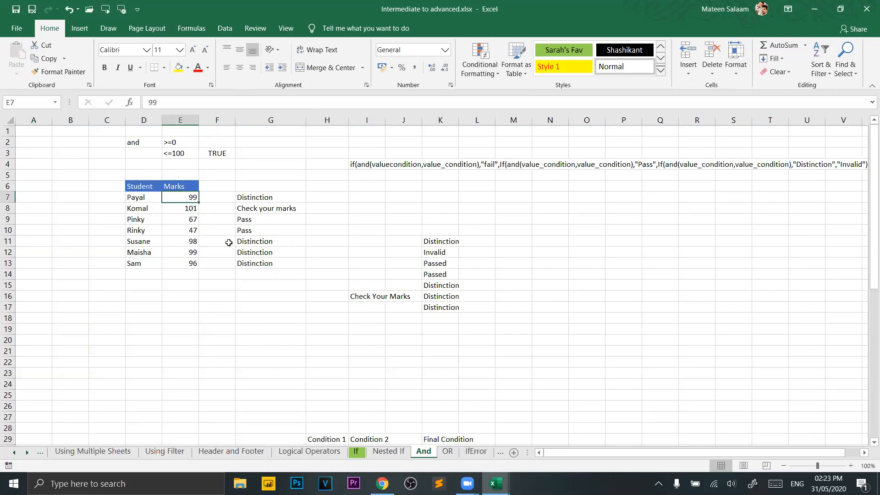
pyautogui.write('100')
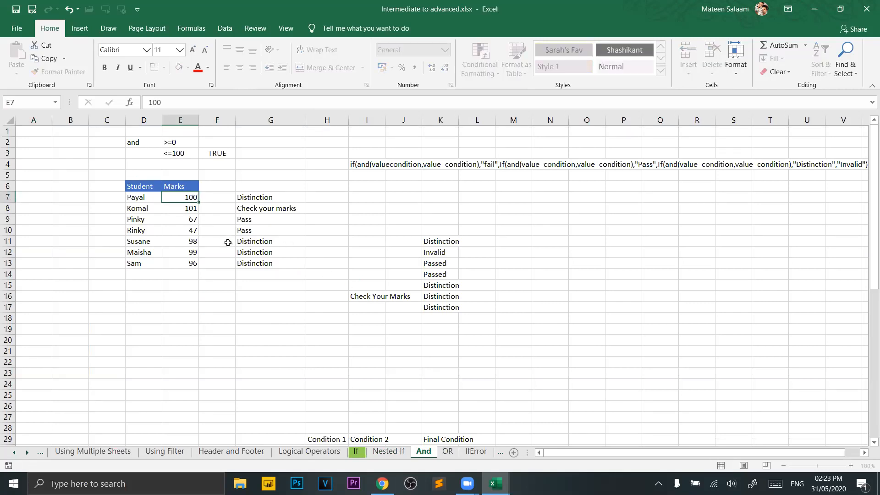
pyautogui.press('Return')
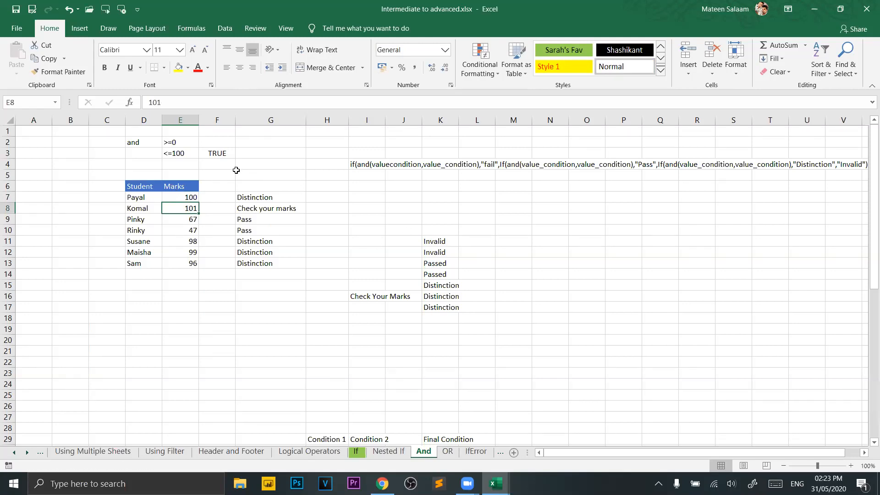
pyautogui.click(447, 234)
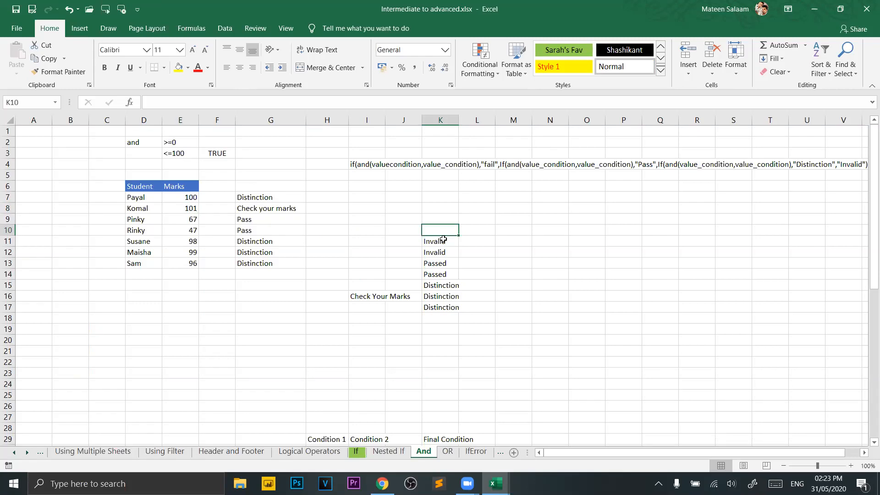
pyautogui.click(447, 240)
# Test the grading formulas with the first student's marks in E7 set to 10, 50 and 95 in turn.
pyautogui.click(212, 199)
pyautogui.click(196, 198)
pyautogui.write('1')
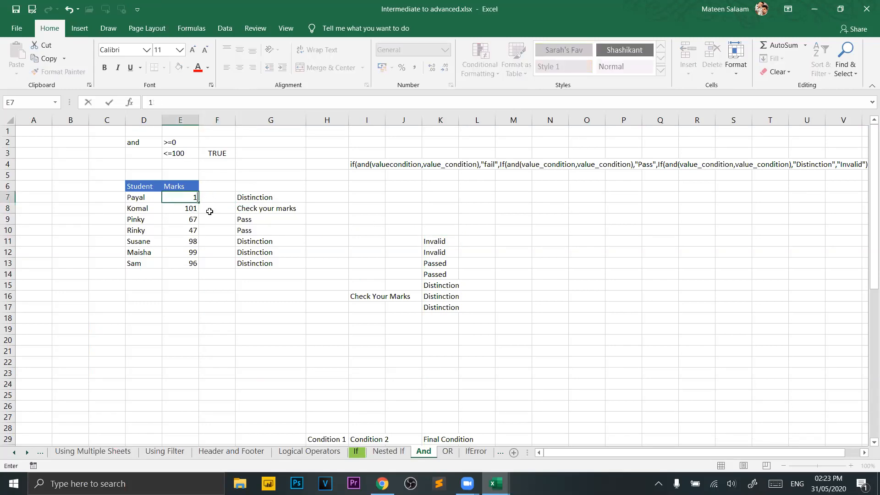
pyautogui.write('10')
pyautogui.press('Return')
pyautogui.click(193, 198)
pyautogui.write('50')
pyautogui.press('Return')
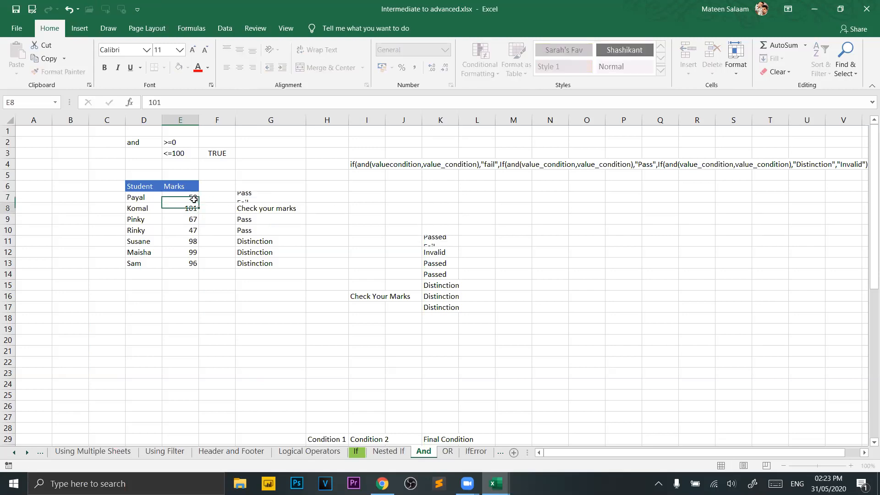
pyautogui.click(188, 197)
pyautogui.write('95')
pyautogui.press('Return')
# Set the first student's marks in E7 to 101, removing the stray backslash from the entry.
pyautogui.click(187, 198)
pyautogui.write('101\\')
pyautogui.press('Return')
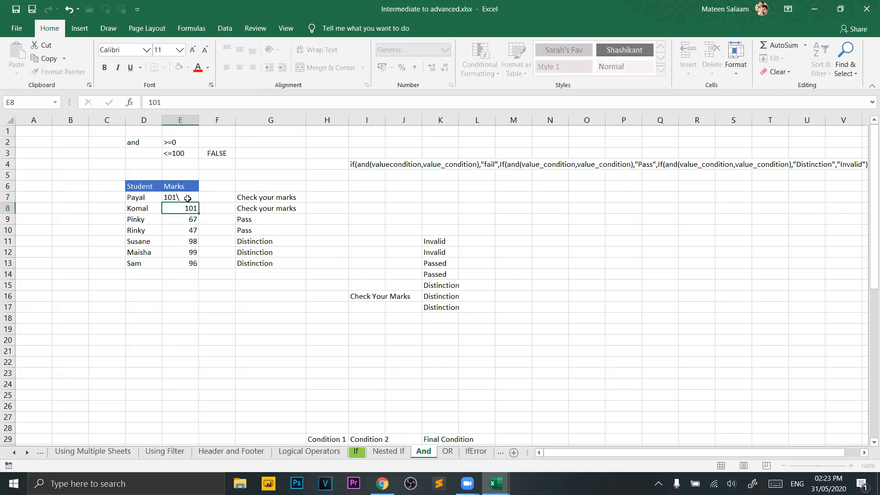
pyautogui.click(186, 196)
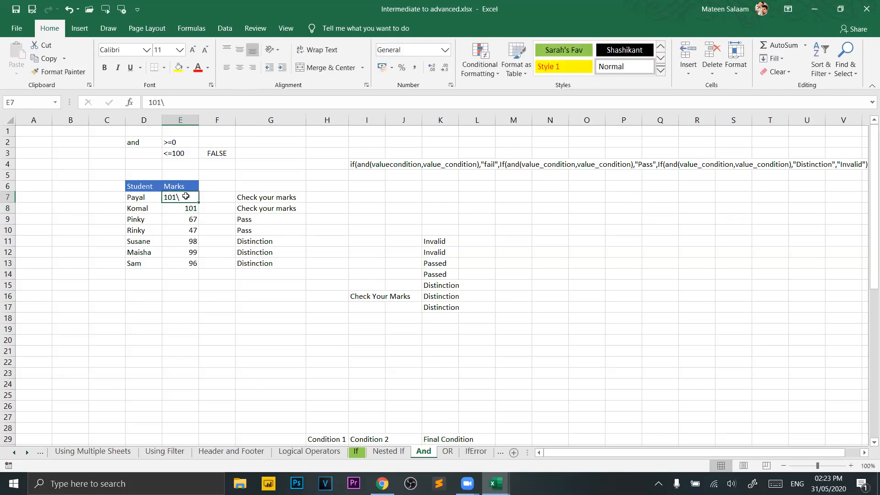
pyautogui.doubleClick(185, 196)
pyautogui.press('BackSpace')
pyautogui.press('Return')
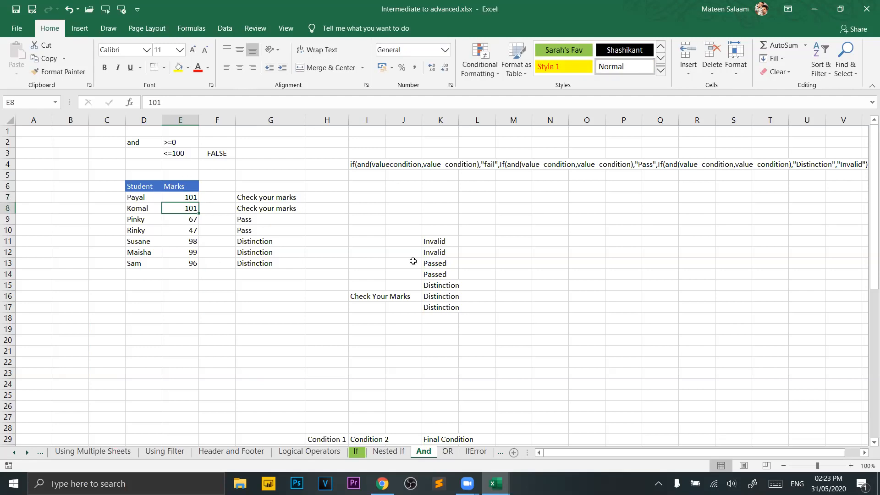
# Review the OR sheet and the IfError sheet with their logical function examples.
pyautogui.click(27, 453)
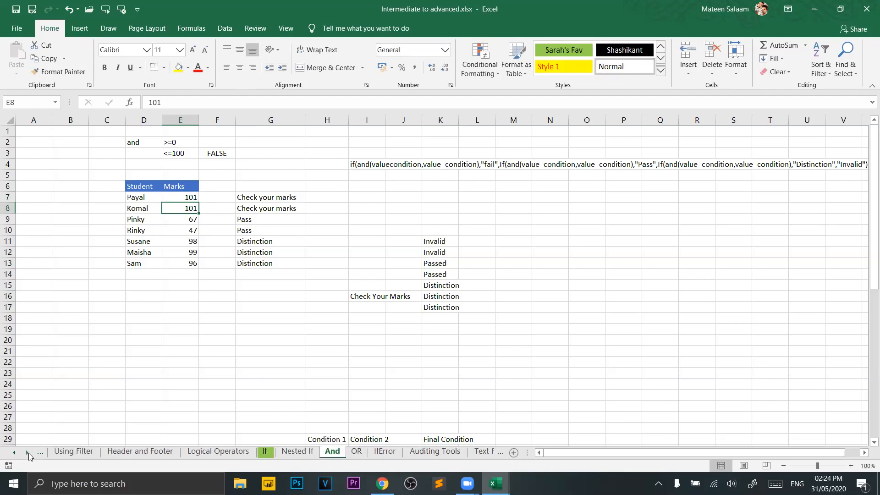
pyautogui.click(357, 453)
pyautogui.click(27, 452)
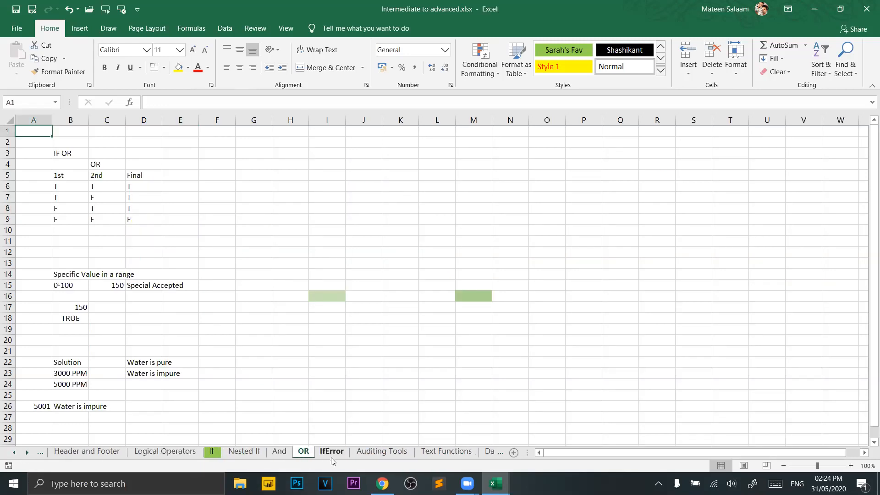
pyautogui.click(332, 456)
# Review the Auditing Tools, Text Functions and Date Functions sheets in order.
pyautogui.click(28, 453)
pyautogui.click(27, 453)
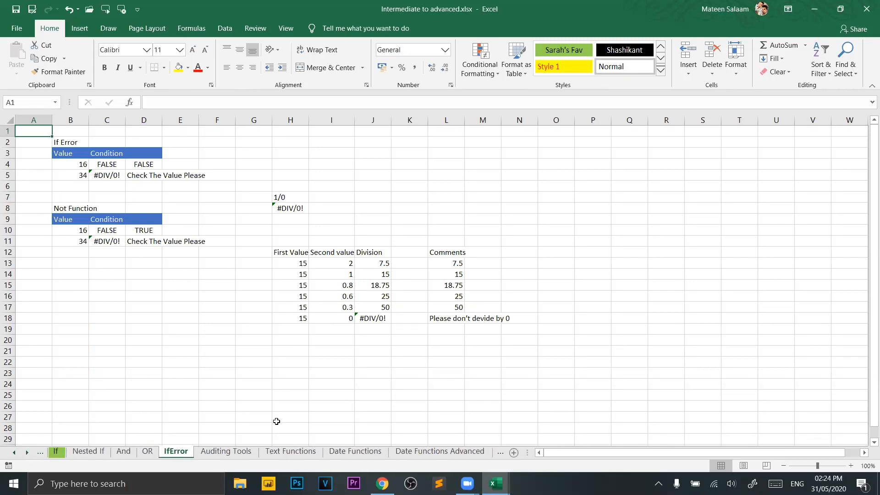
pyautogui.click(222, 452)
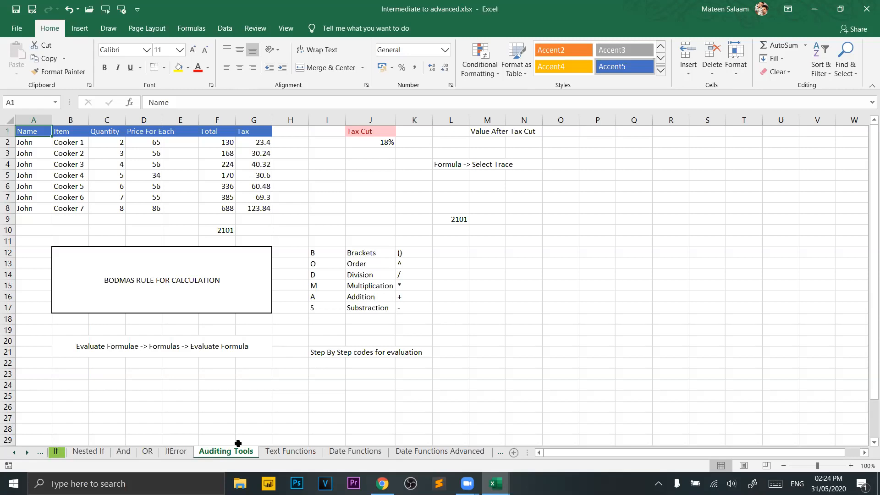
pyautogui.click(290, 451)
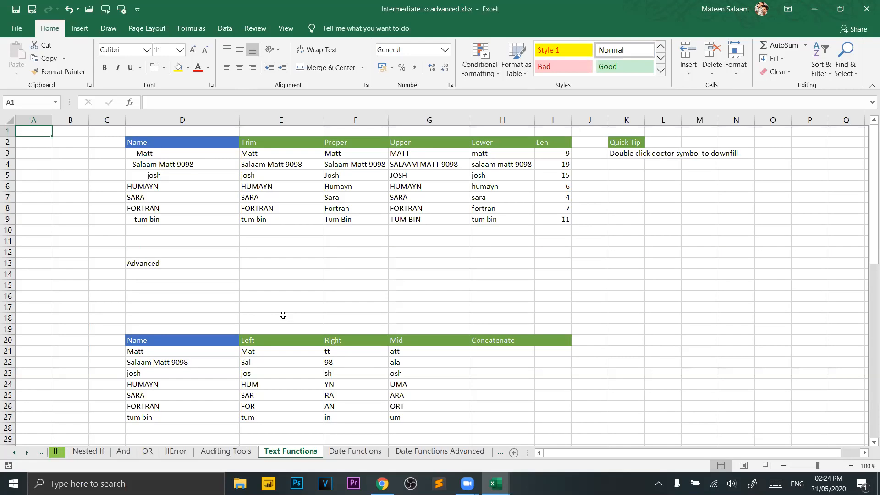
pyautogui.click(355, 453)
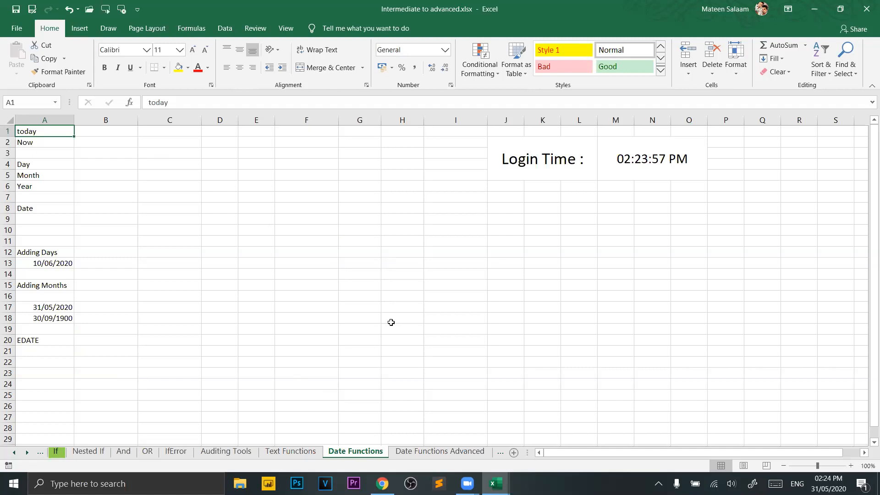
# Review the Date Functions Advanced sheet and the DATEDIF examples on the Ultra Advanced Date Functions sheet.
pyautogui.click(27, 453)
pyautogui.click(369, 453)
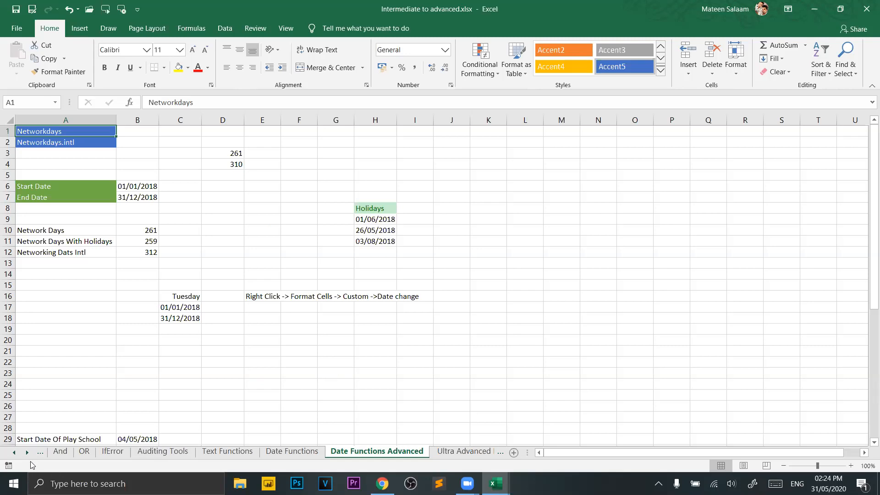
pyautogui.click(472, 453)
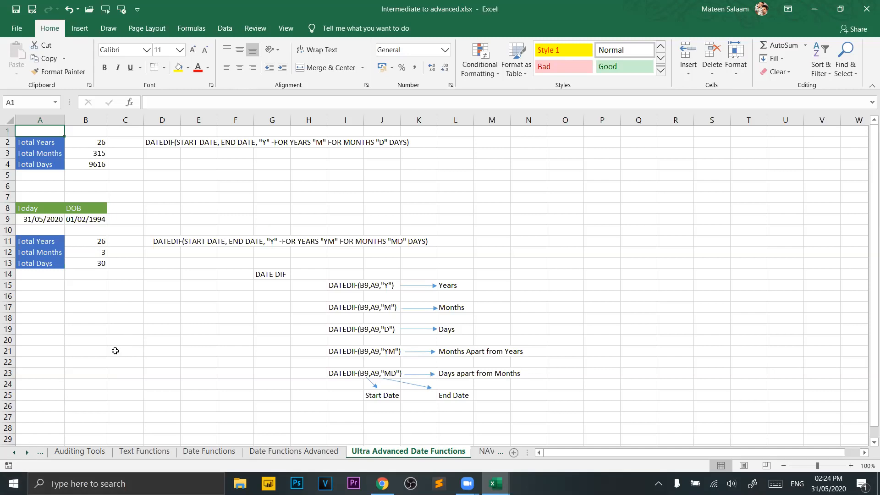
# Review the NAVIGATING THROUGH WS ADVANCED sheet and the Advance auditing Functions sheet with their SUMIF and COUNTIF examples.
pyautogui.click(27, 453)
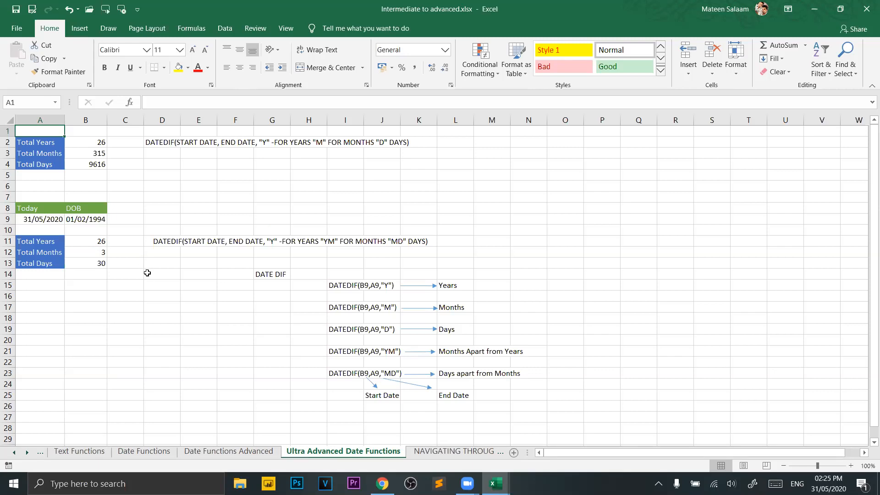
pyautogui.click(28, 453)
pyautogui.click(28, 453)
pyautogui.click(28, 453)
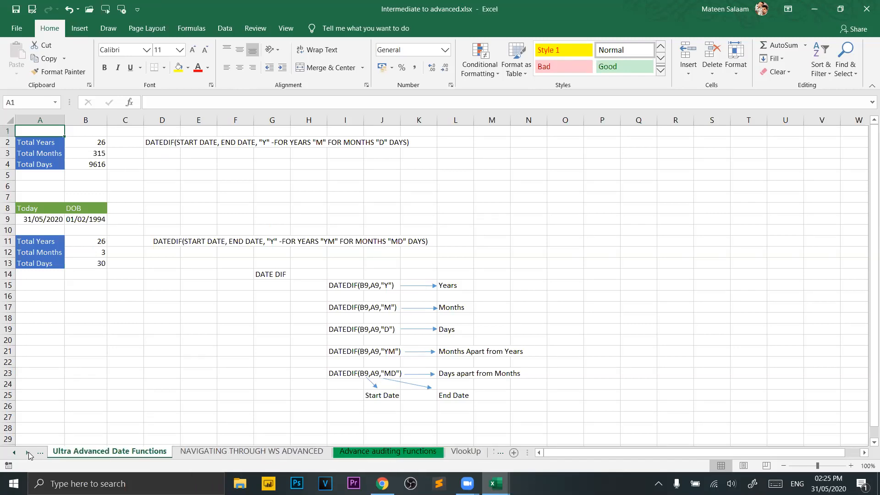
pyautogui.click(284, 451)
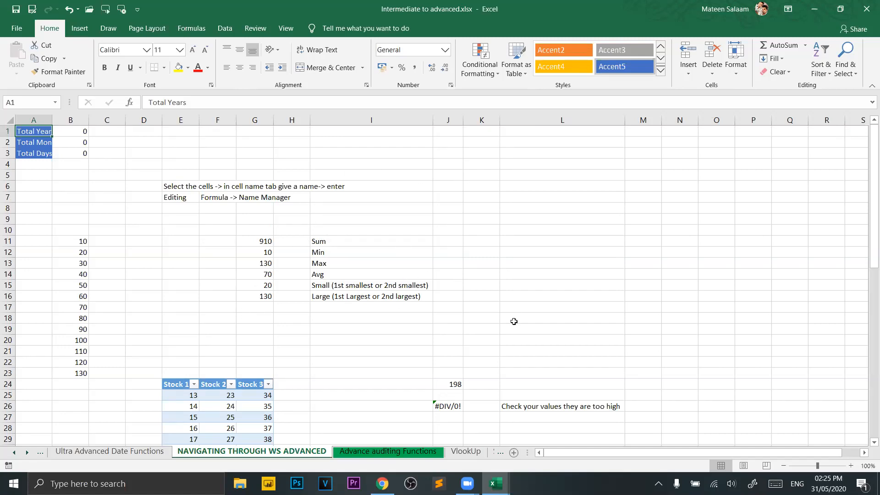
pyautogui.click(381, 455)
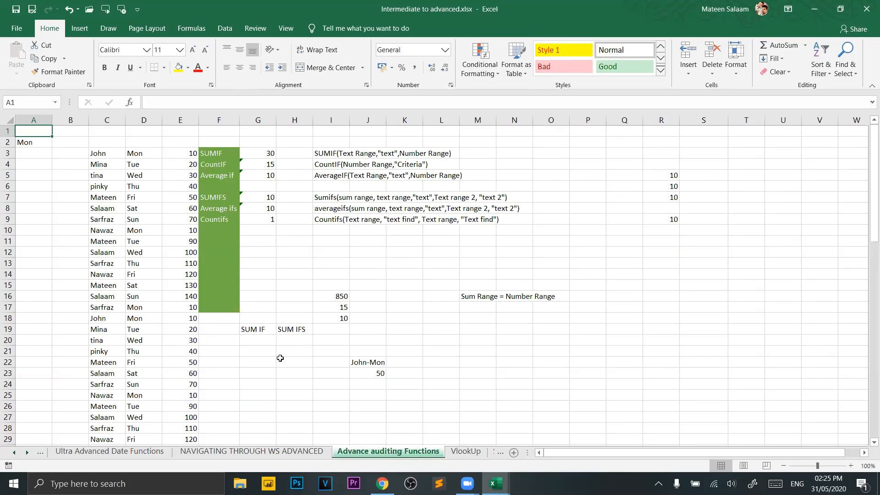
# Review the VlookUp, Vlookup WIth approx, Vlookup with trim, Hlookup and Lookup sheets in order.
pyautogui.click(27, 453)
pyautogui.click(27, 453)
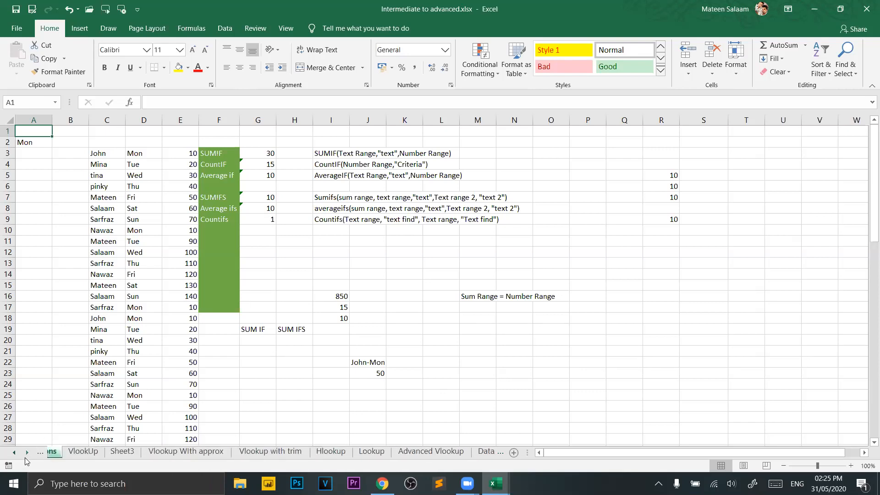
pyautogui.click(84, 455)
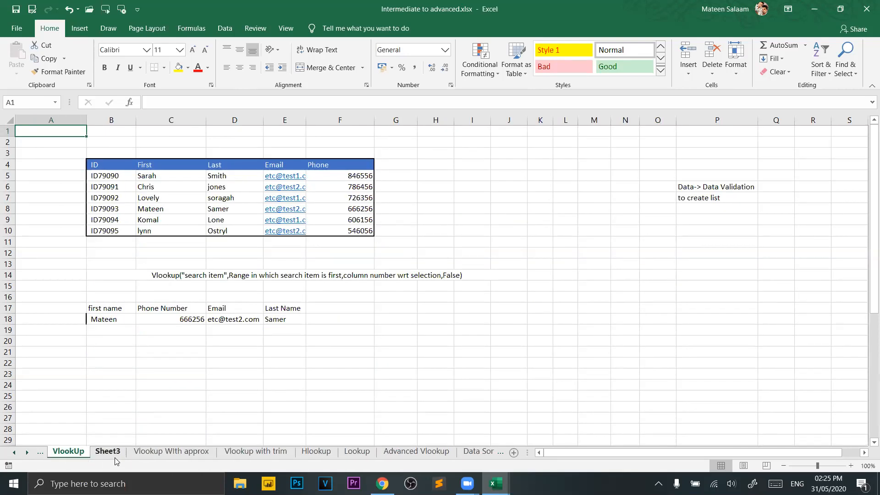
pyautogui.click(175, 453)
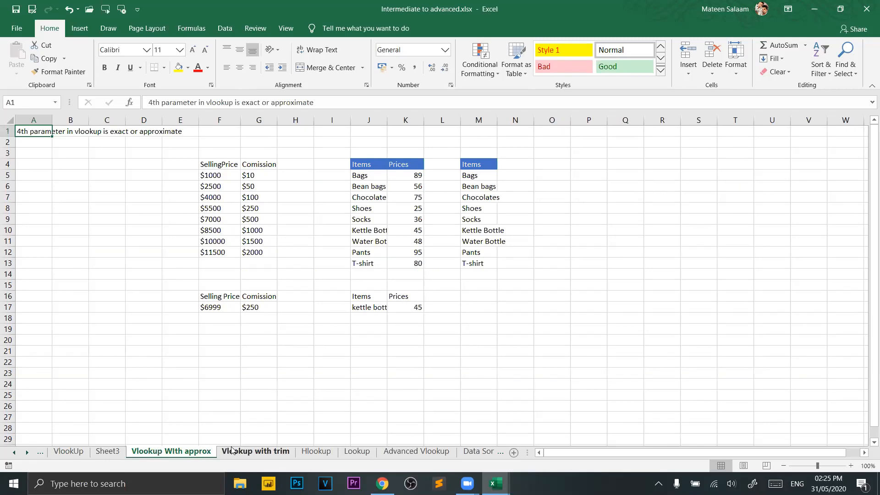
pyautogui.click(256, 453)
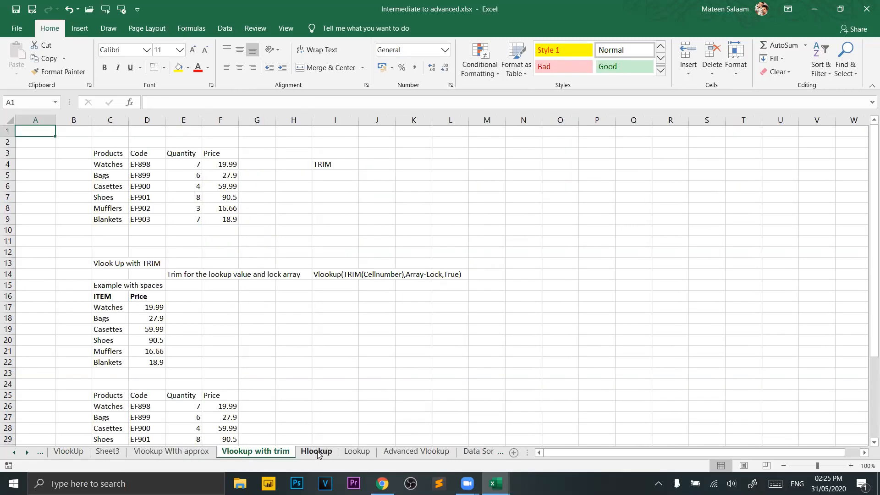
pyautogui.click(328, 453)
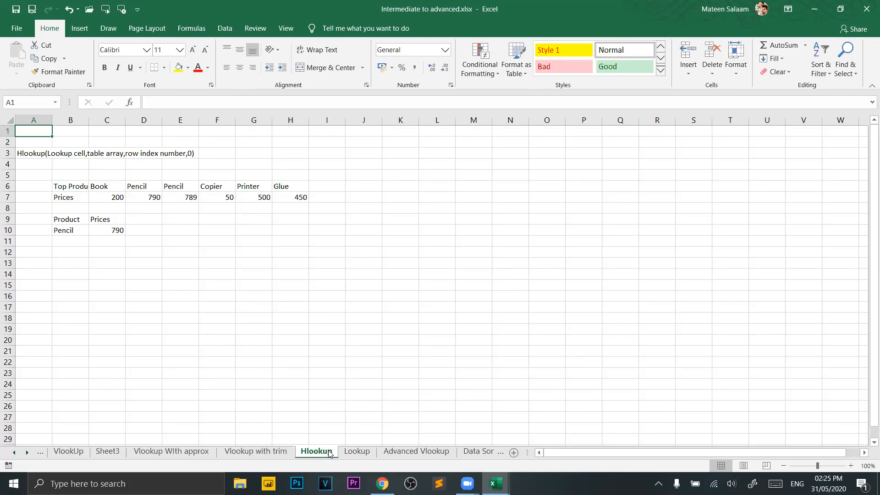
pyautogui.click(367, 453)
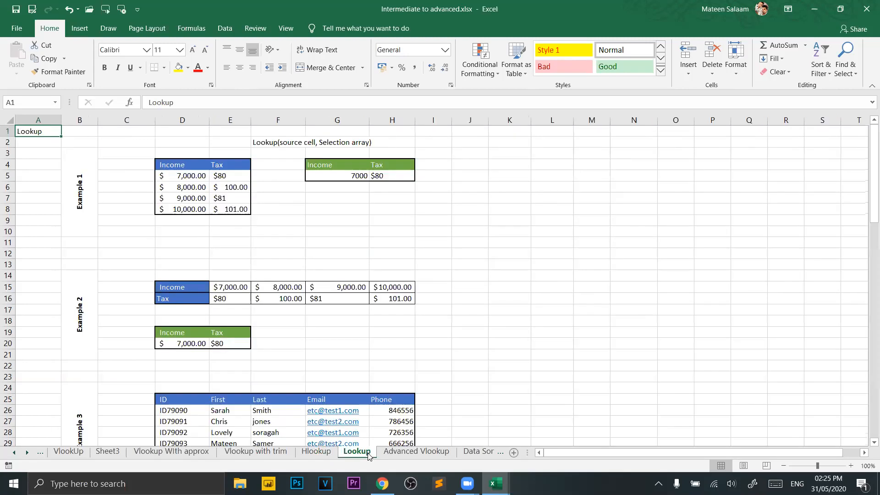
# On the Advanced Vlookup sheet, change the lookup table headings in E17 to Quantity and F17 to Price.
pyautogui.click(394, 453)
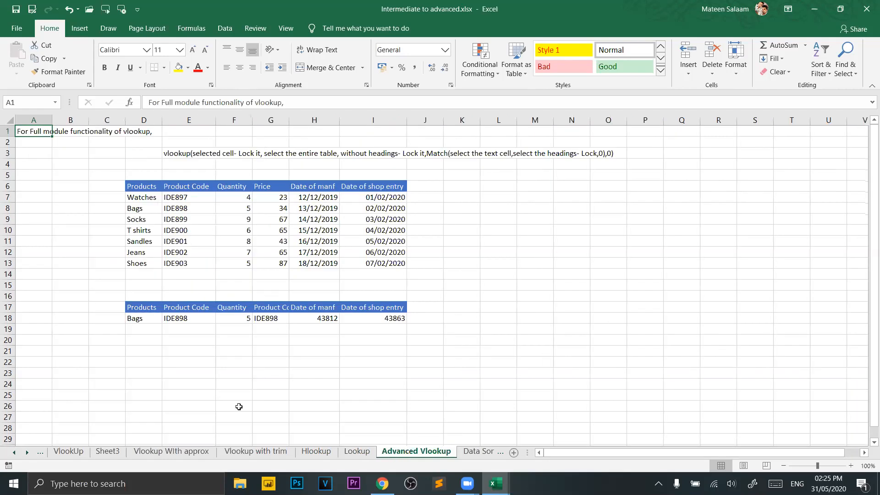
pyautogui.click(200, 306)
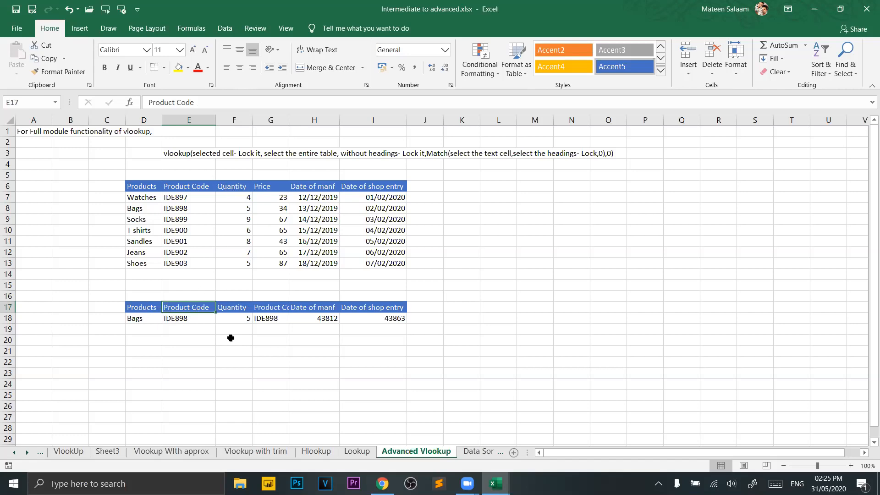
pyautogui.write('Quantity')
pyautogui.press('Return')
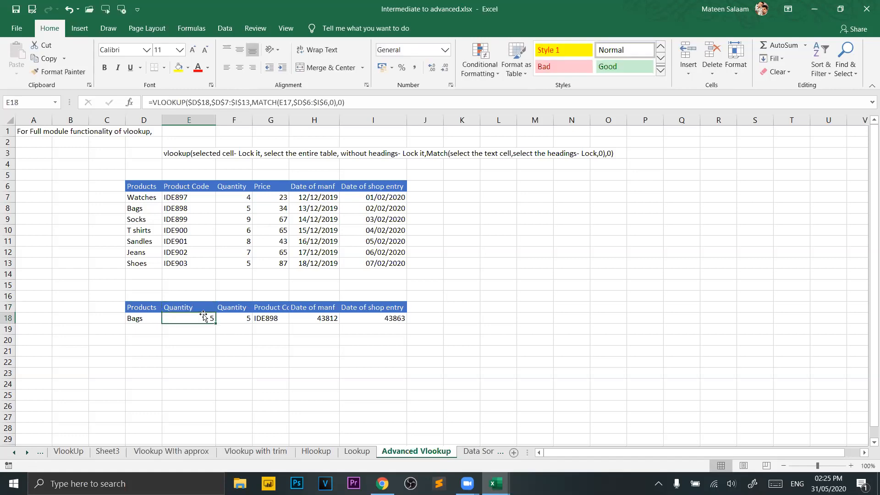
pyautogui.click(232, 308)
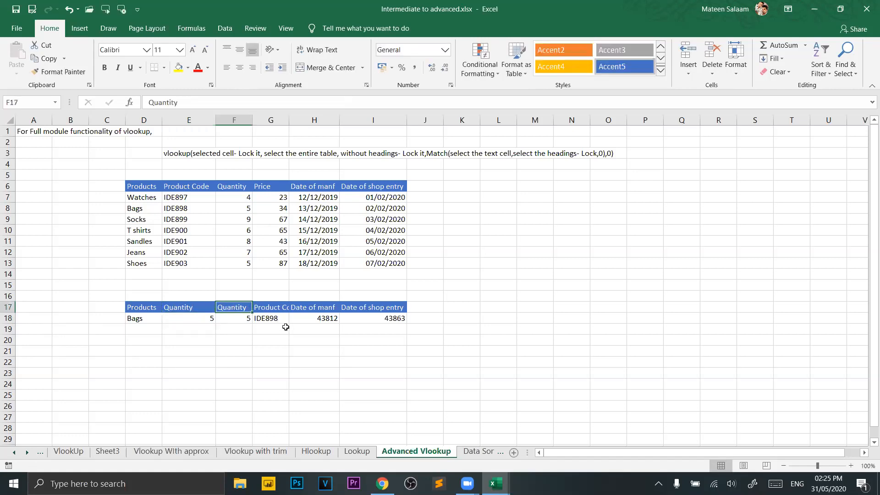
pyautogui.write('Price')
pyautogui.press('Return')
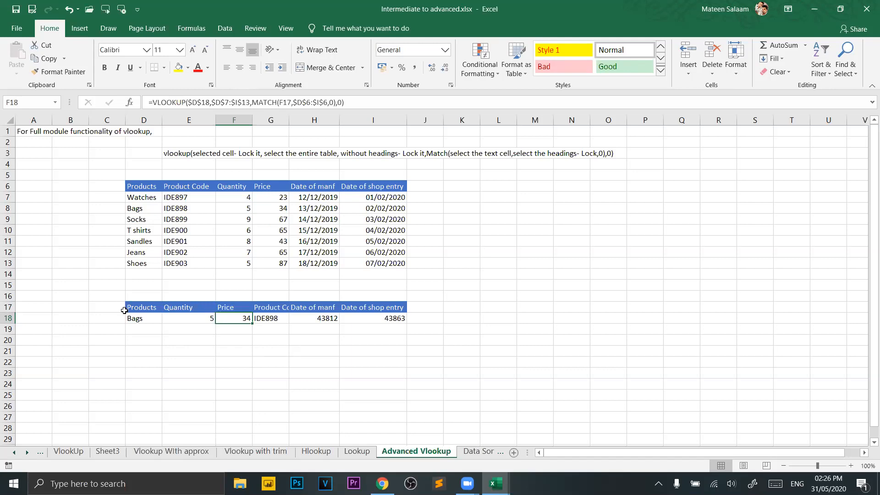
# Review the Data Sorting sheet's colour-sorting and subtotal examples and the Creating Simple Table sheet.
pyautogui.click(28, 453)
pyautogui.click(27, 452)
pyautogui.click(28, 452)
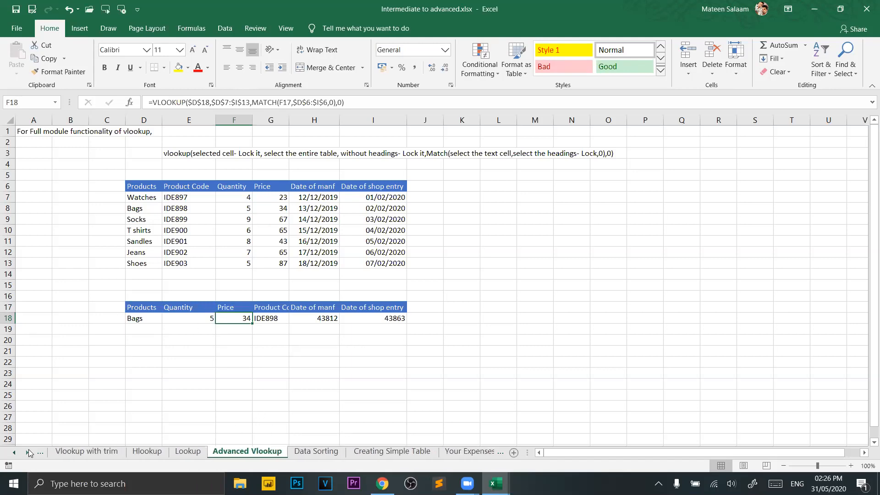
pyautogui.click(316, 451)
pyautogui.scroll(-2, 224, 301)
pyautogui.scroll(-4, 224, 301)
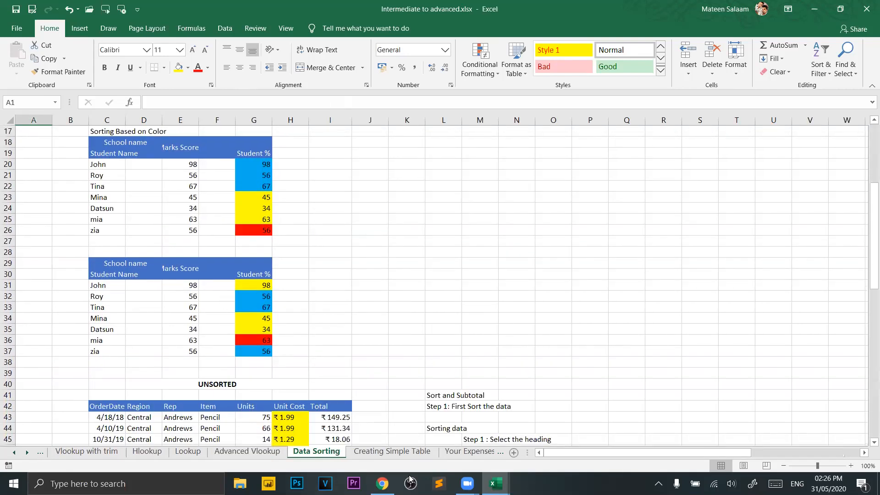
pyautogui.click(371, 453)
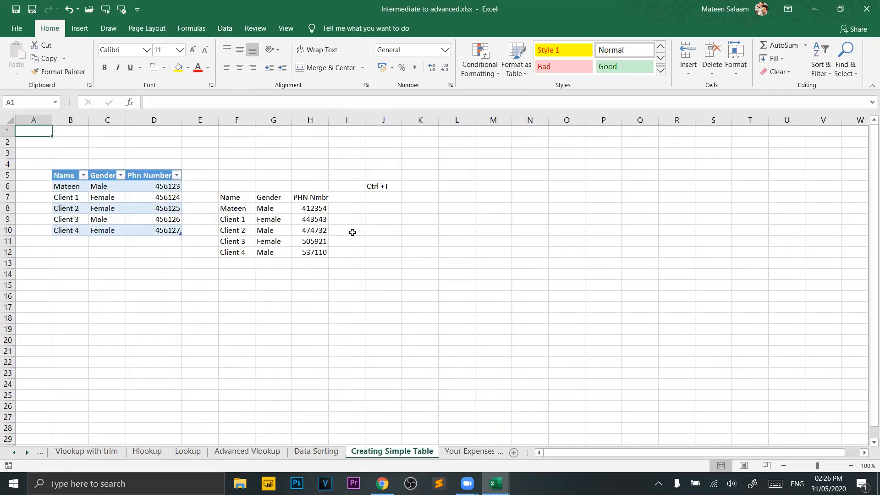
# Review the food budget on the Your Expenses sheet and the expense tables and charts on the Report sheet.
pyautogui.click(472, 451)
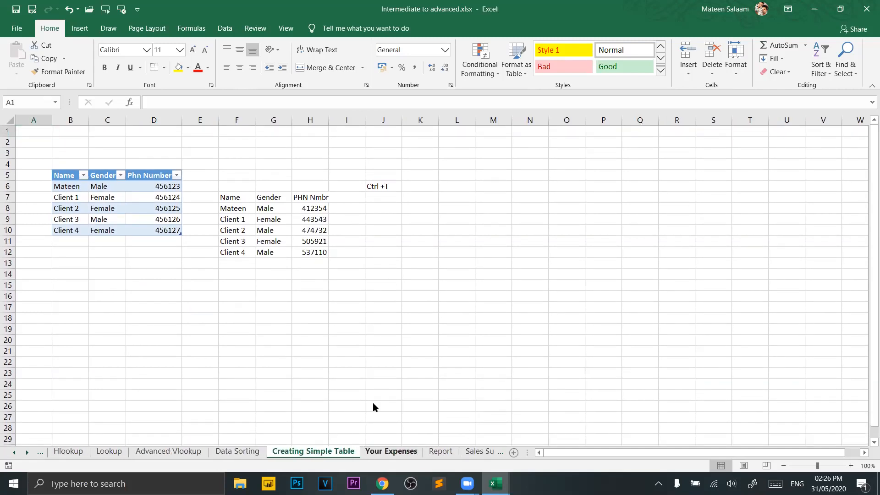
pyautogui.scroll(-2, 383, 325)
pyautogui.scroll(3, 382, 325)
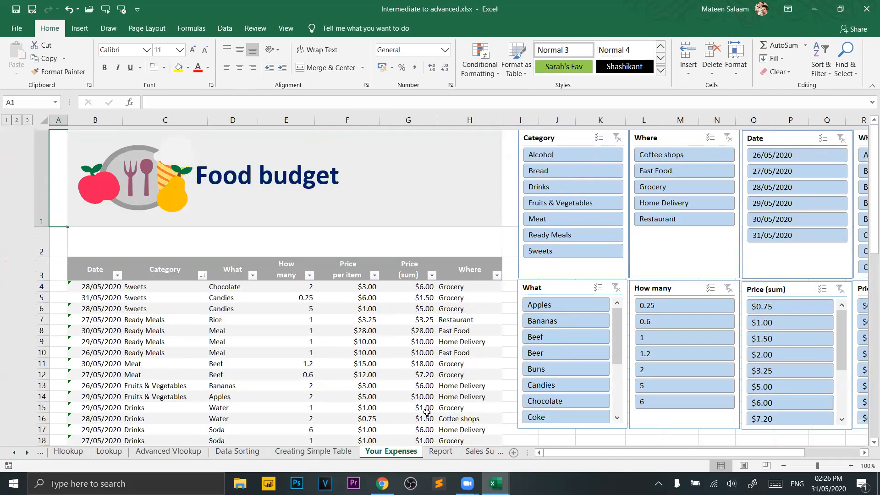
pyautogui.click(441, 451)
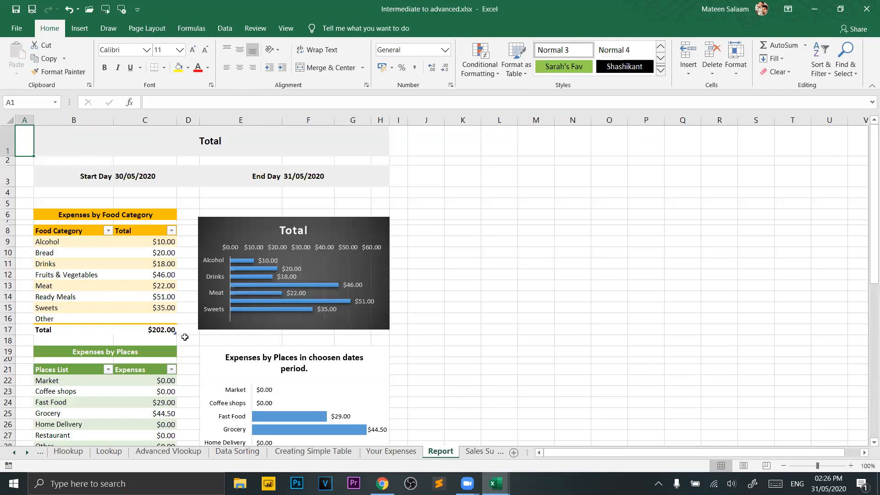
pyautogui.scroll(-3, 183, 335)
pyautogui.scroll(1, 184, 337)
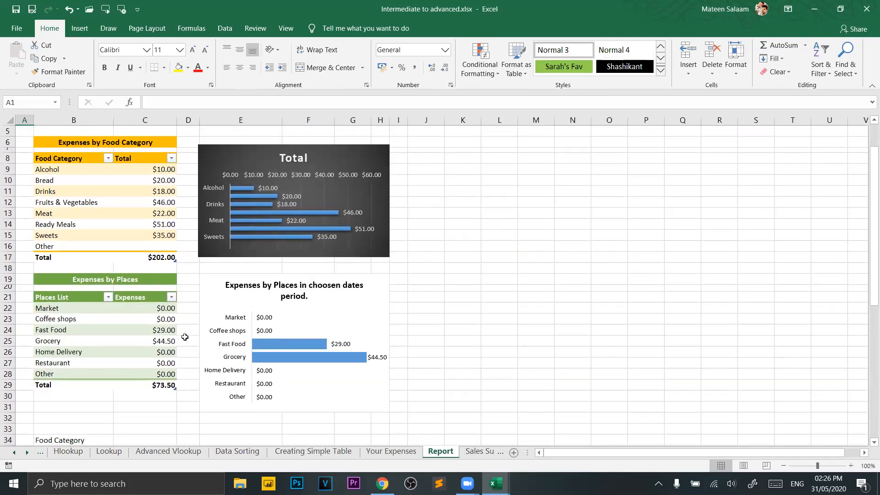
pyautogui.click(391, 451)
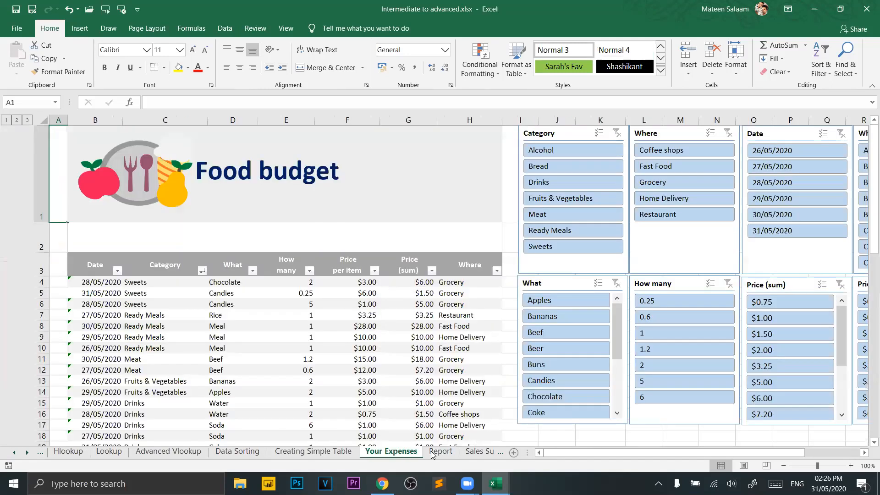
pyautogui.click(440, 452)
# Review the Sales SubTotal, Column Chart, Chart1 and Chart2 sheets in order.
pyautogui.click(482, 452)
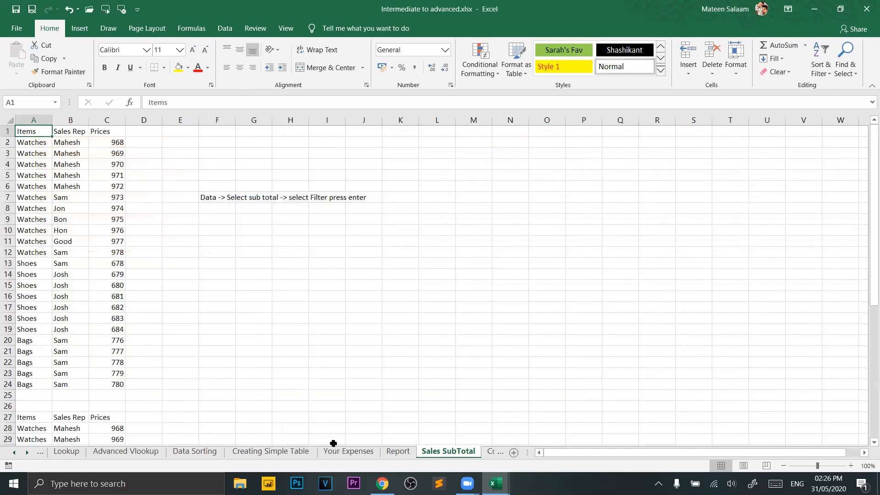
pyautogui.click(28, 453)
pyautogui.click(346, 452)
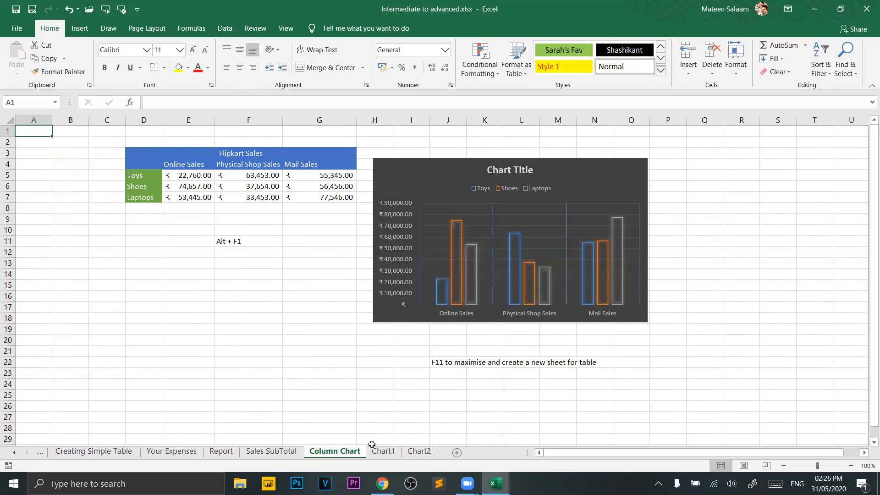
pyautogui.click(383, 452)
pyautogui.click(419, 451)
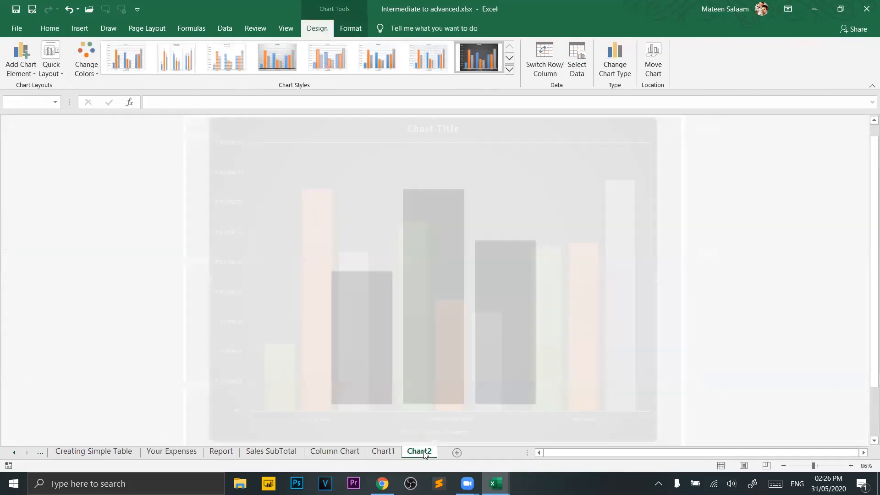
# Switch to the dashboard_webinar.xlsx workbook and show its Data sheet.
pyautogui.hotkey('alt', 'Tab')
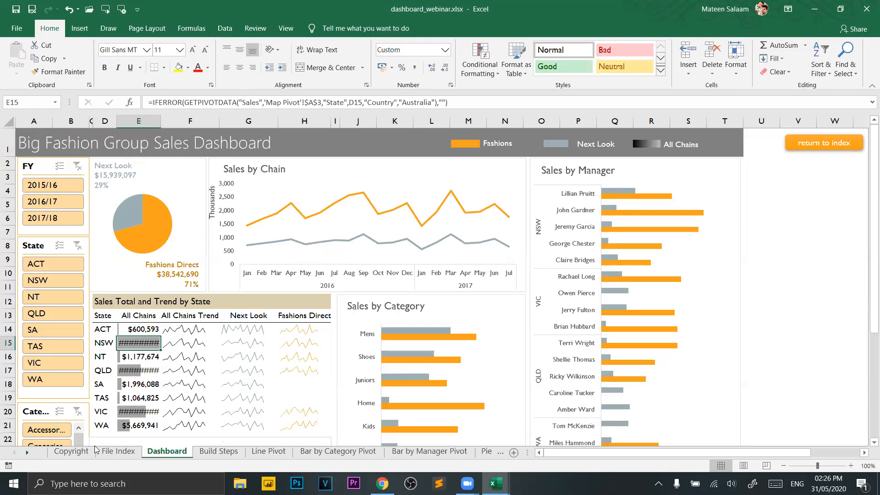
pyautogui.click(27, 452)
pyautogui.rightClick(27, 454)
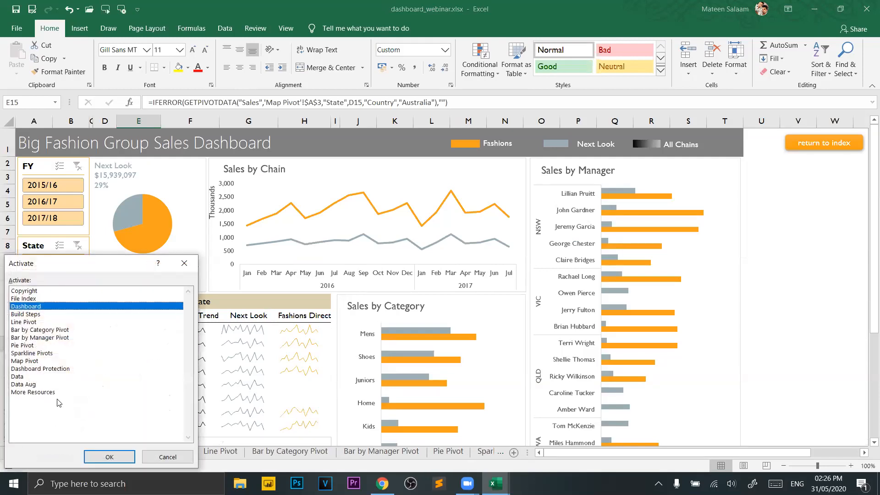
pyautogui.click(52, 377)
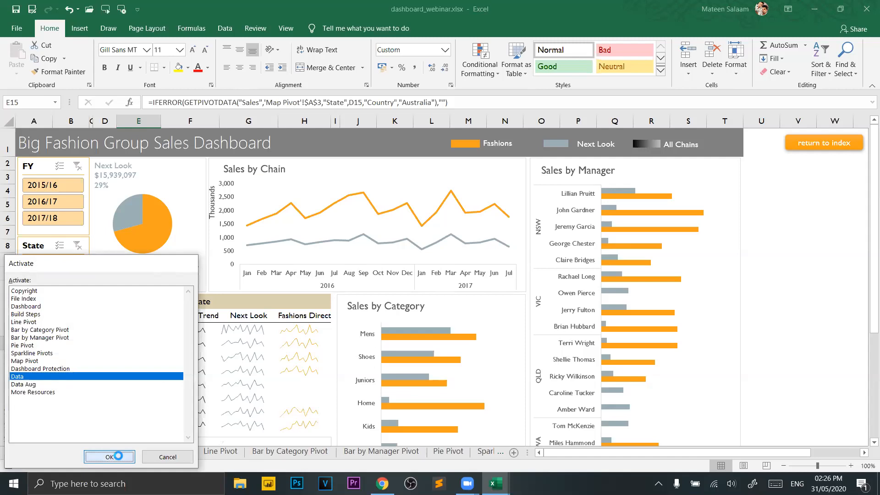
pyautogui.click(111, 456)
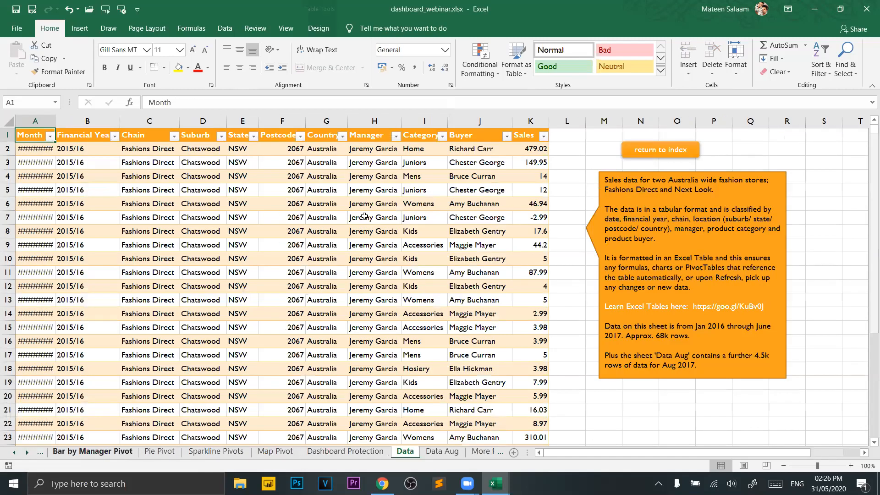
# Delete the orange data description callout beside the sales table and select cell E4.
pyautogui.click(594, 224)
pyautogui.press('Delete')
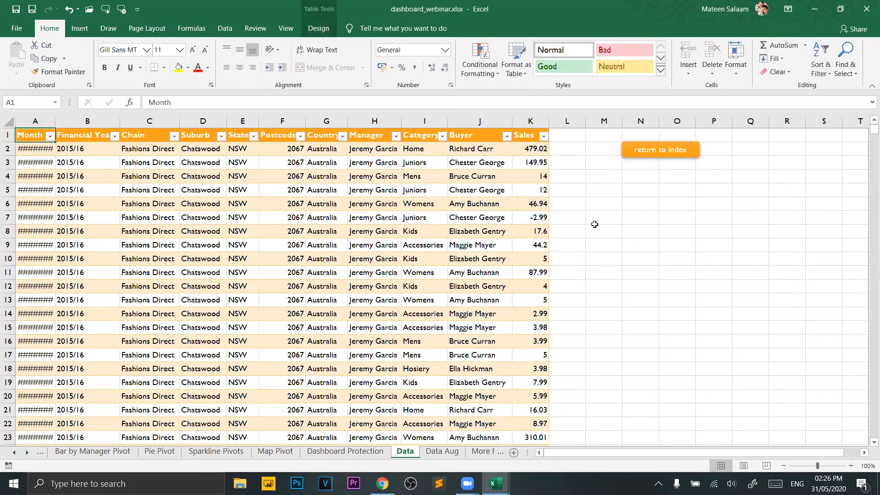
pyautogui.click(231, 180)
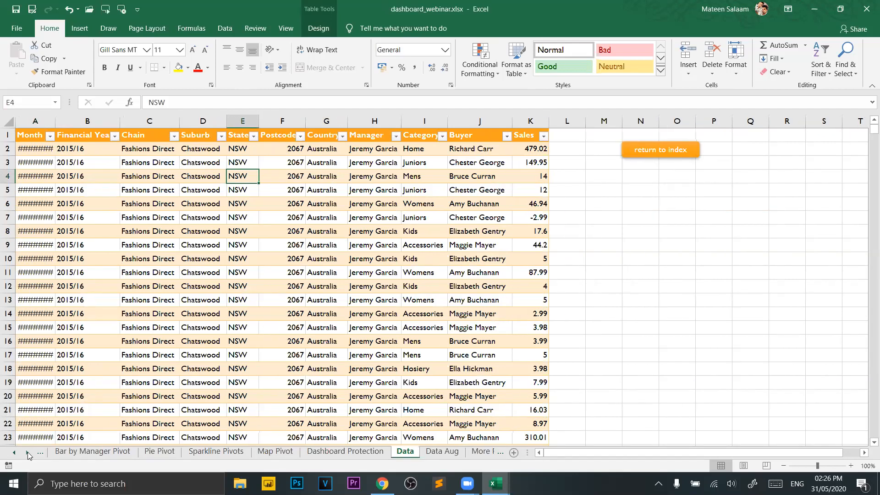
# View the Dashboard sheet and return to the Data sheet to compare the source table with the dashboard.
pyautogui.rightClick(29, 452)
pyautogui.click(39, 307)
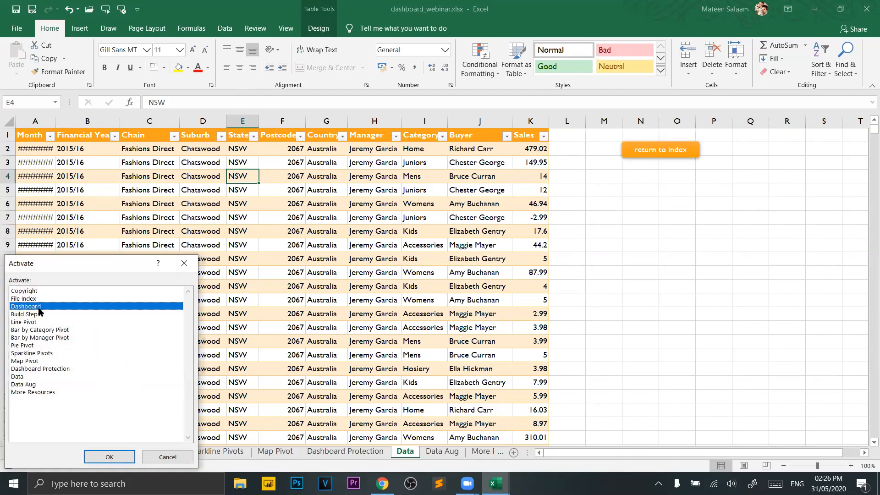
pyautogui.click(109, 457)
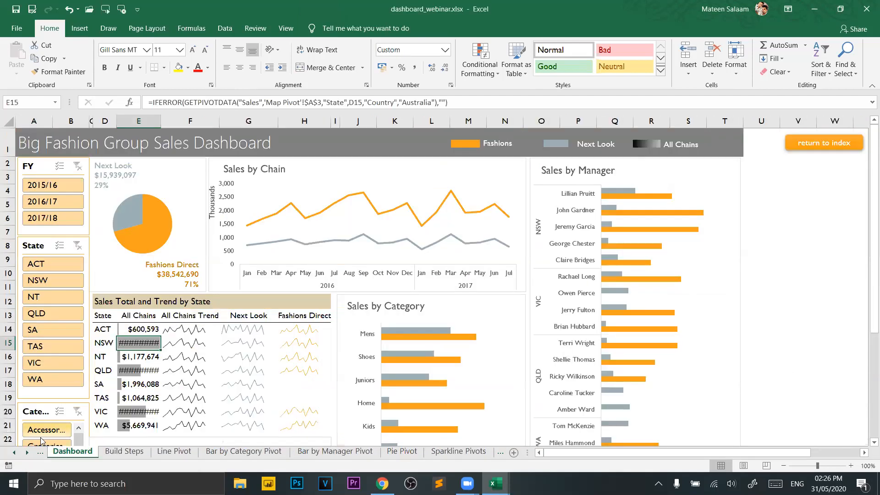
pyautogui.rightClick(29, 453)
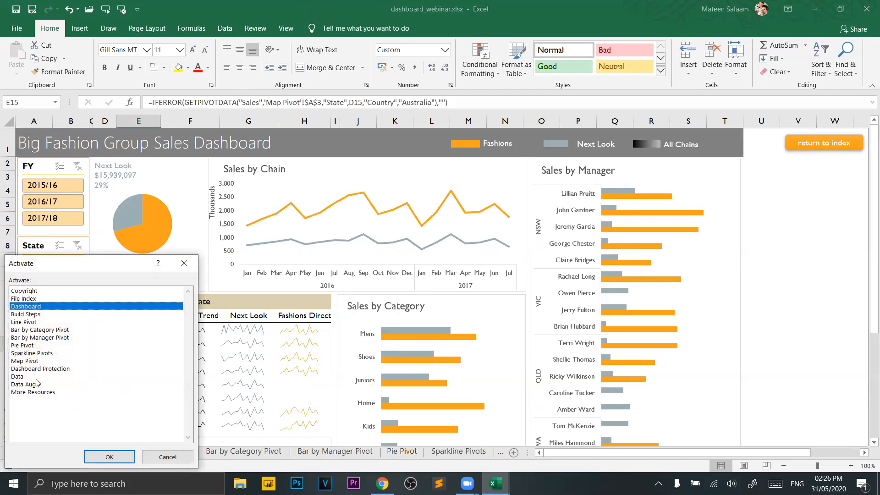
pyautogui.click(38, 376)
pyautogui.click(132, 456)
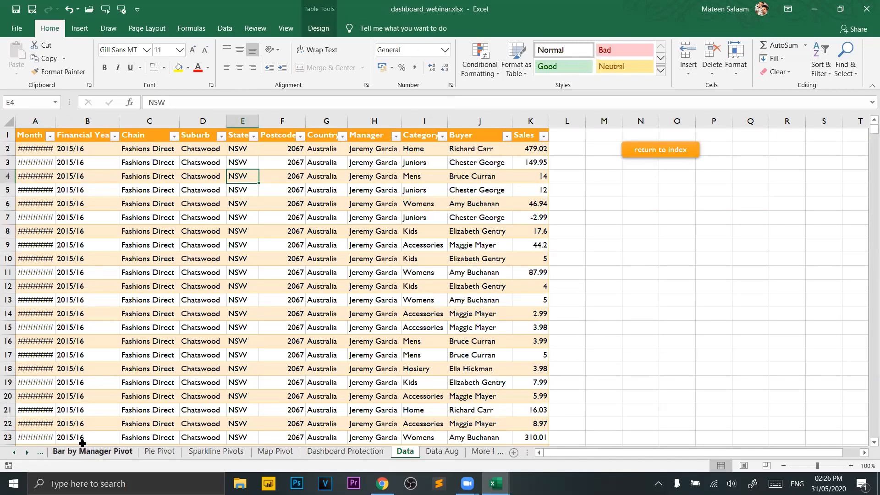
# Return to the Dashboard sheet and close dashboard_webinar.xlsx without saving its changes.
pyautogui.click(28, 452)
pyautogui.rightClick(27, 454)
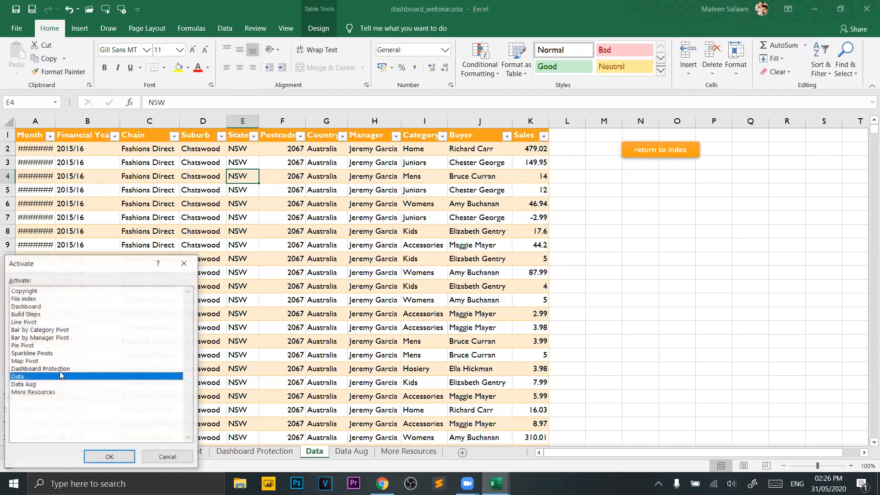
pyautogui.click(49, 315)
pyautogui.click(50, 306)
pyautogui.click(118, 459)
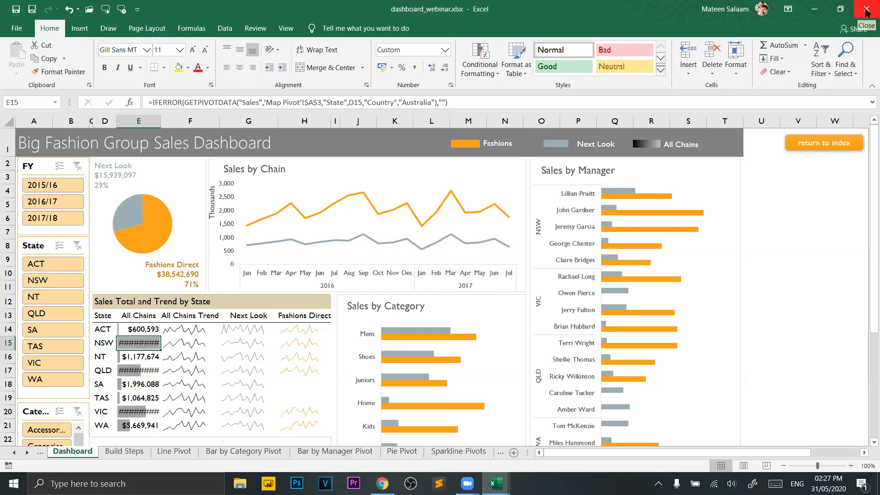
pyautogui.click(866, 12)
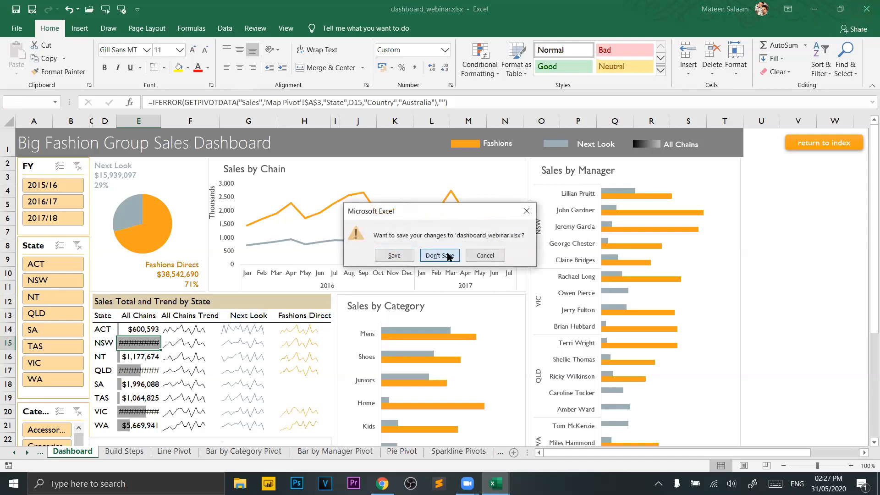
pyautogui.click(448, 256)
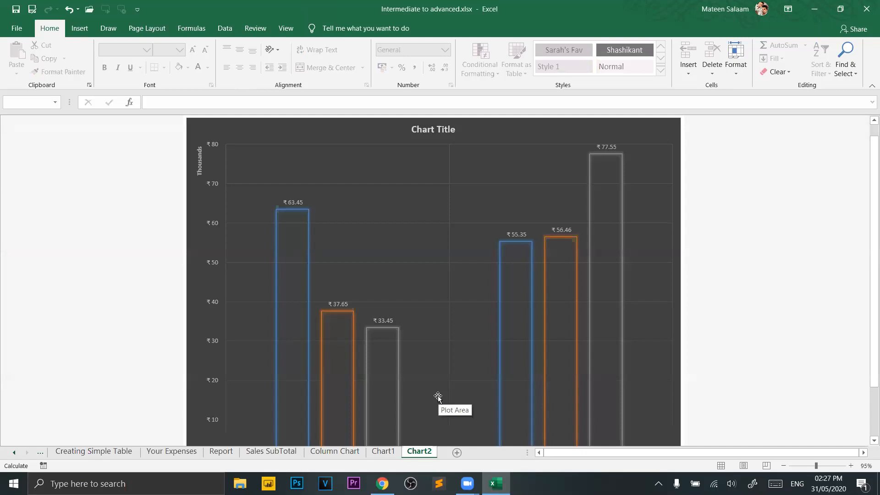